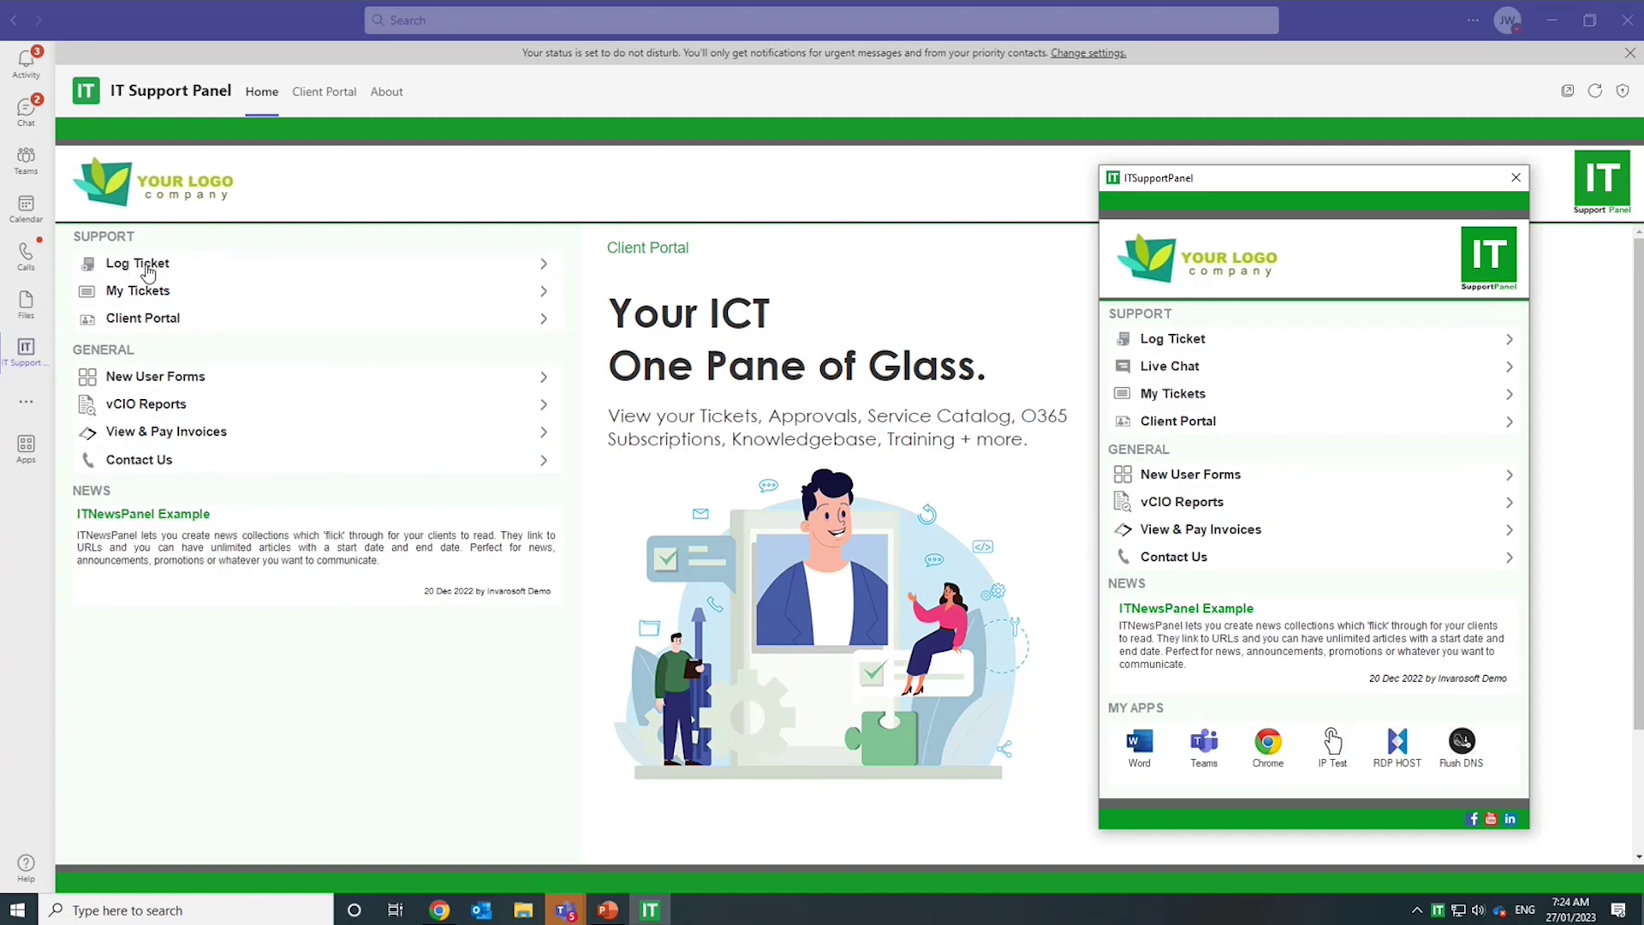
# - Load Log Ticket in the Teams support app, bring up the desktop support panel, and minimize Teams
pyautogui.click(147, 265)
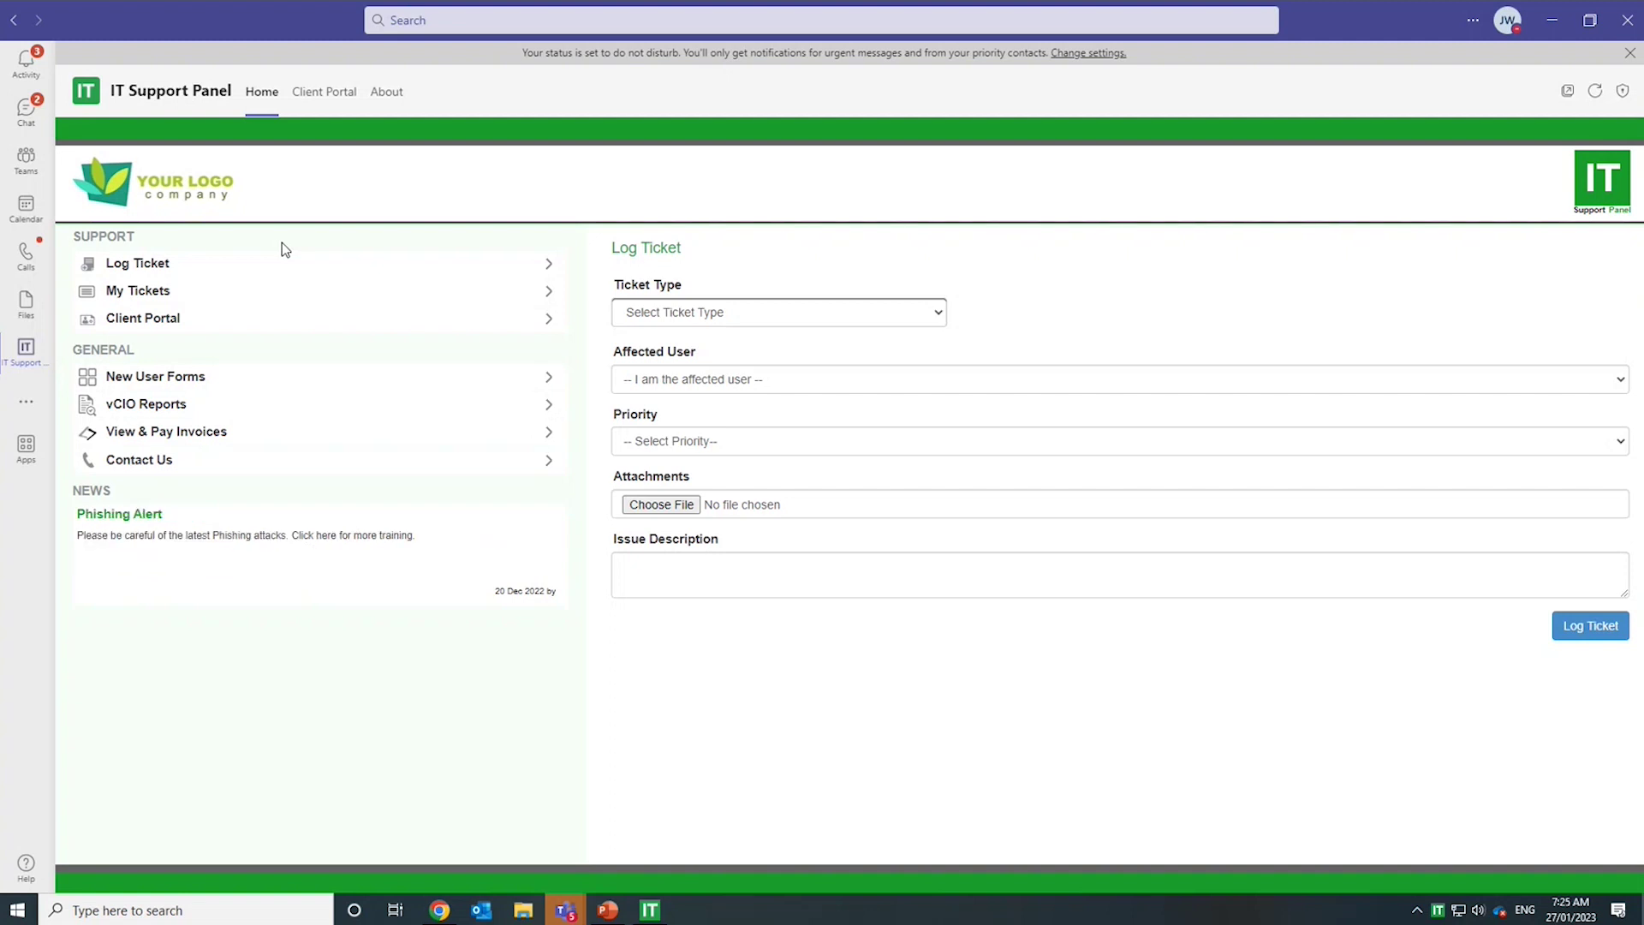
pyautogui.click(650, 910)
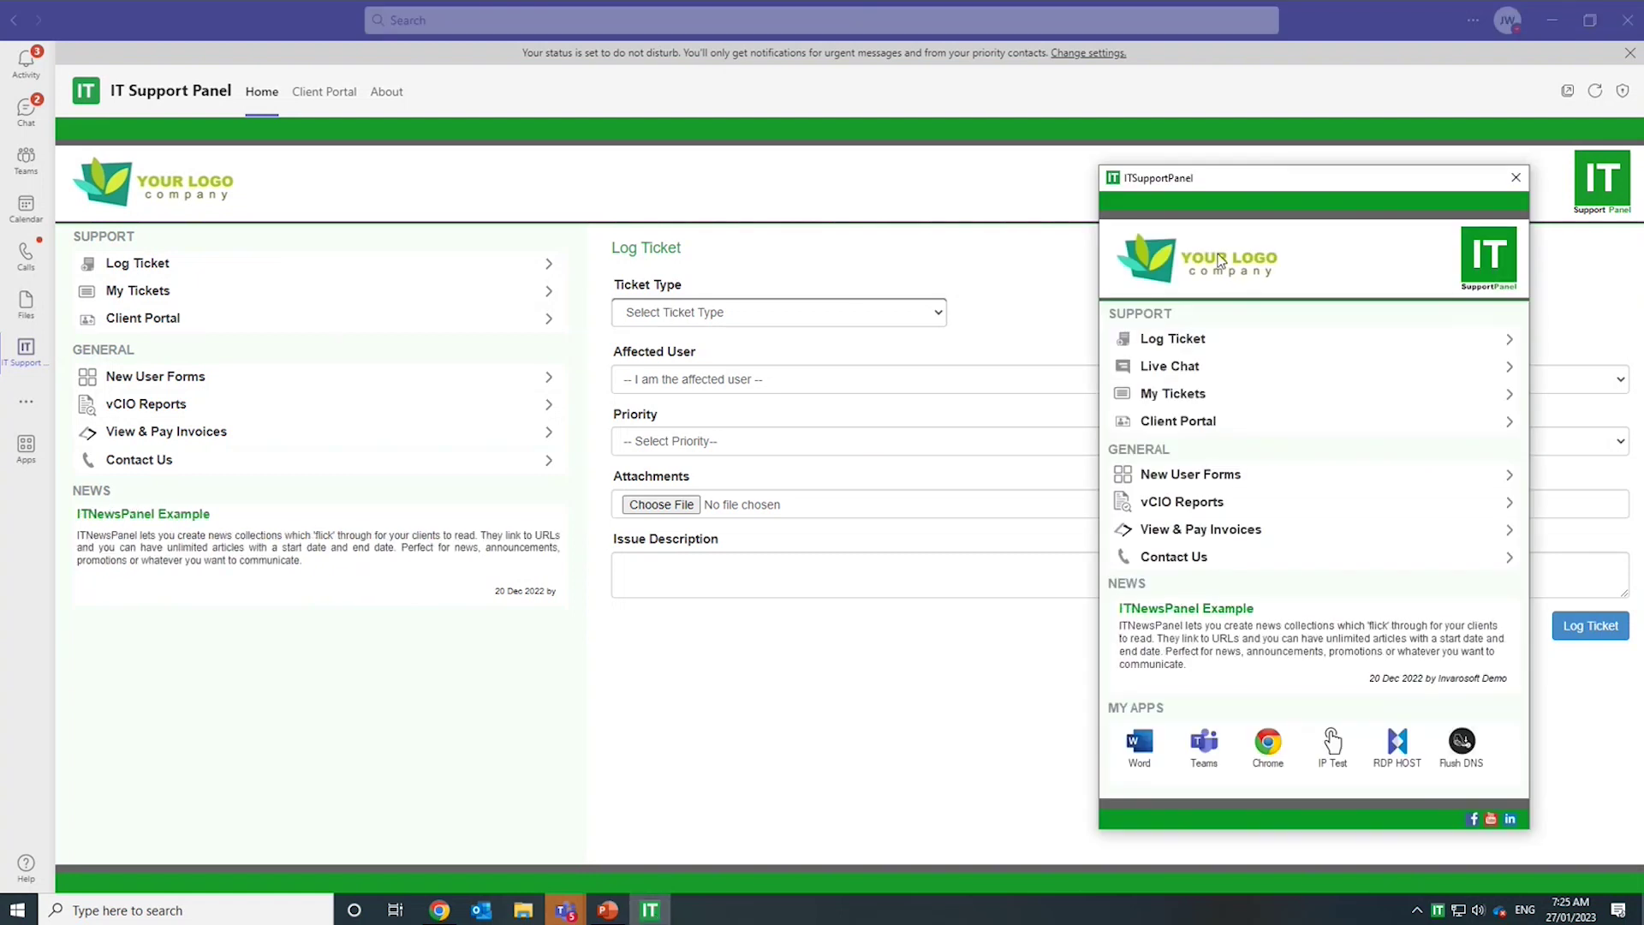
pyautogui.click(1563, 23)
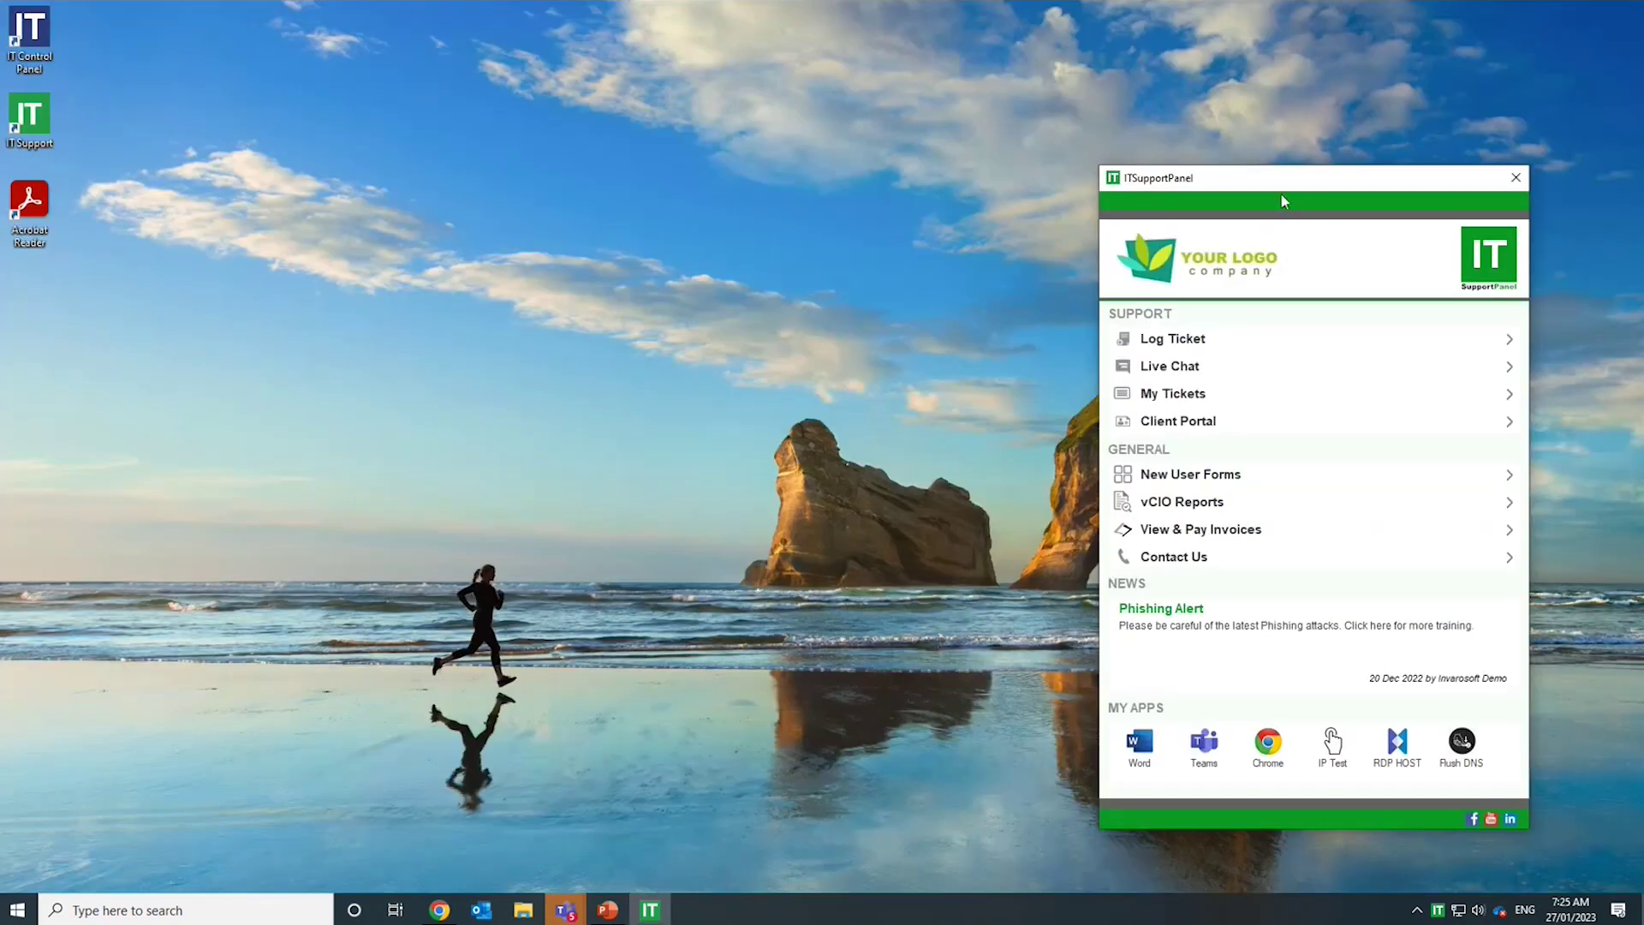
# - From Sales Functions, show the first training bot's welcome and open the ITSP + Services Guide
pyautogui.rightClick(1437, 912)
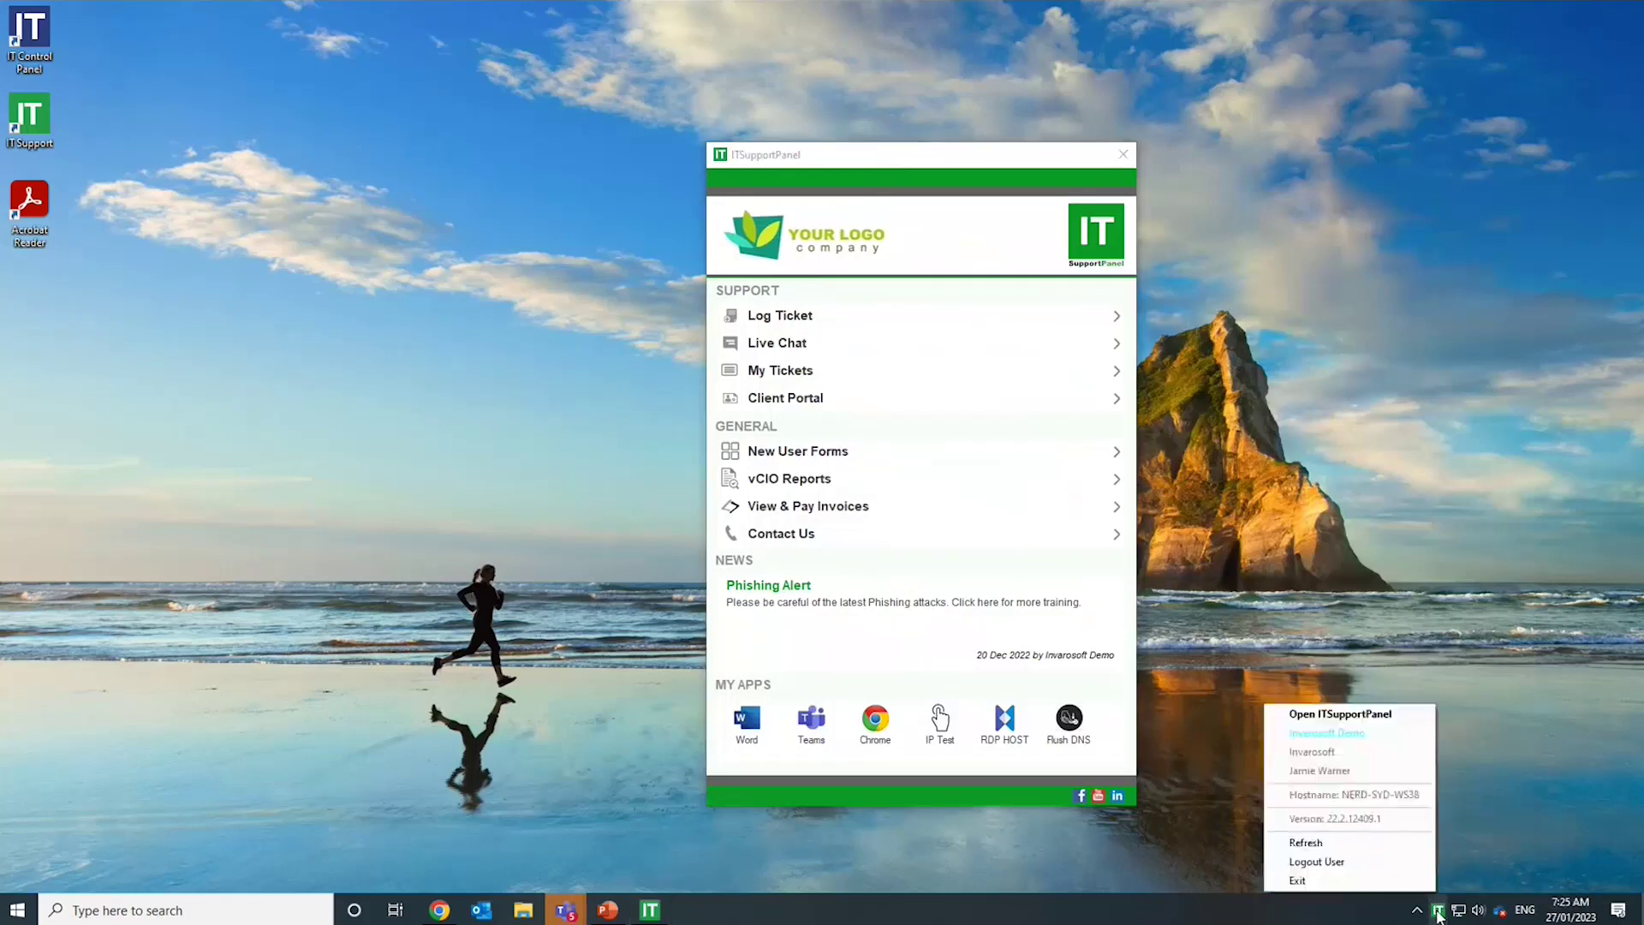
pyautogui.click(1326, 735)
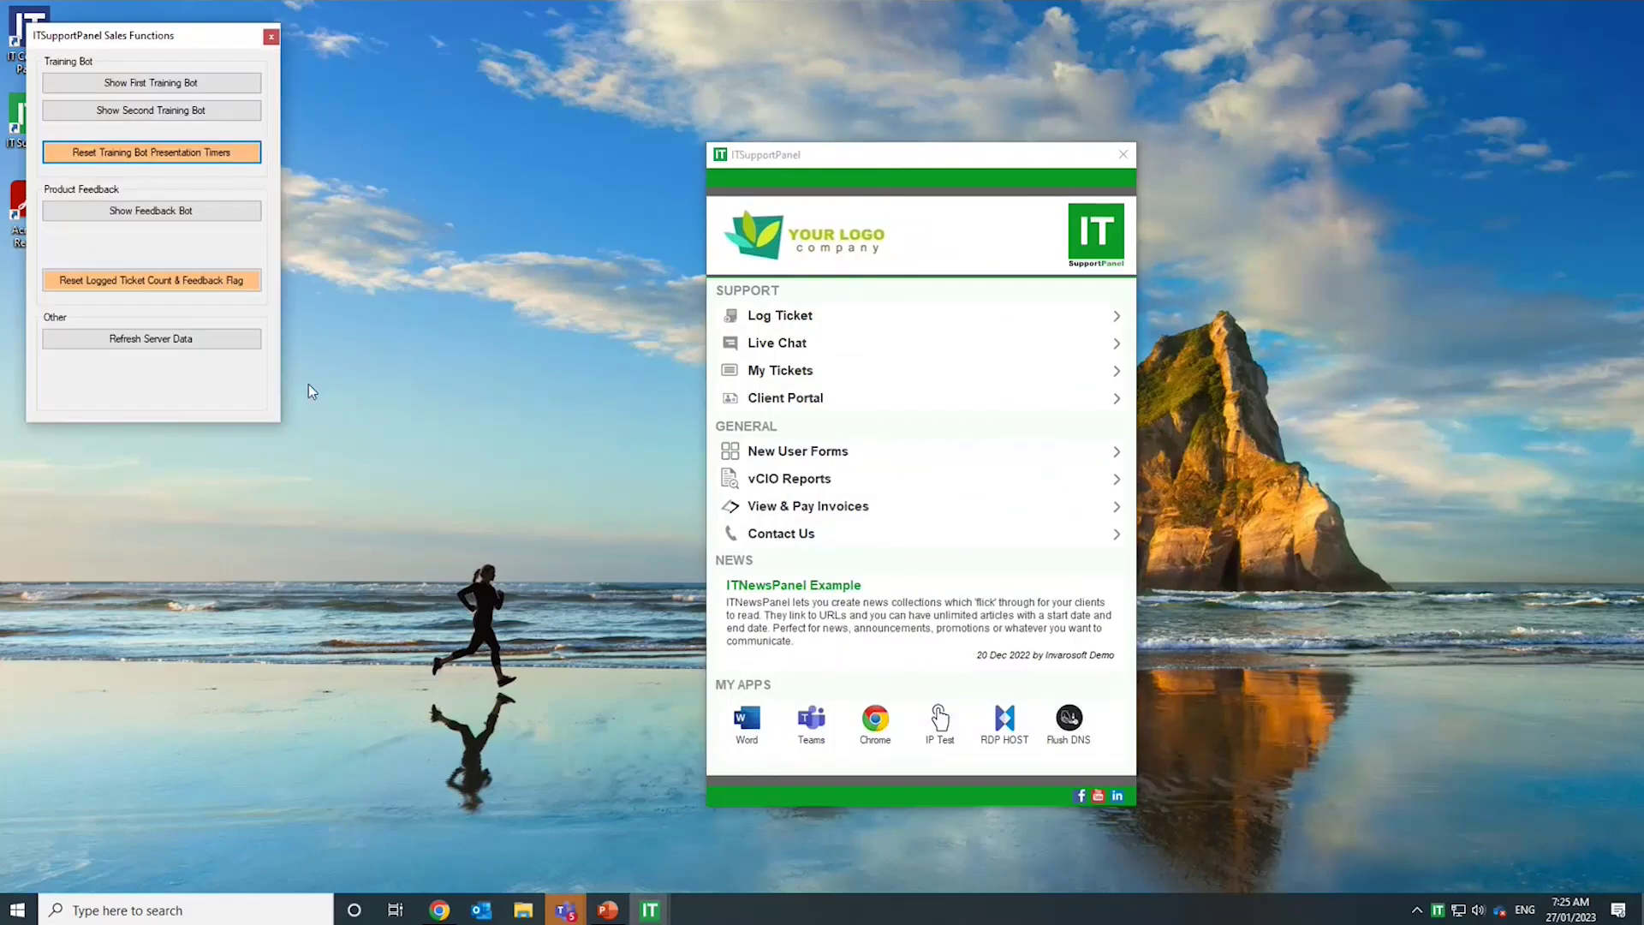
pyautogui.click(212, 86)
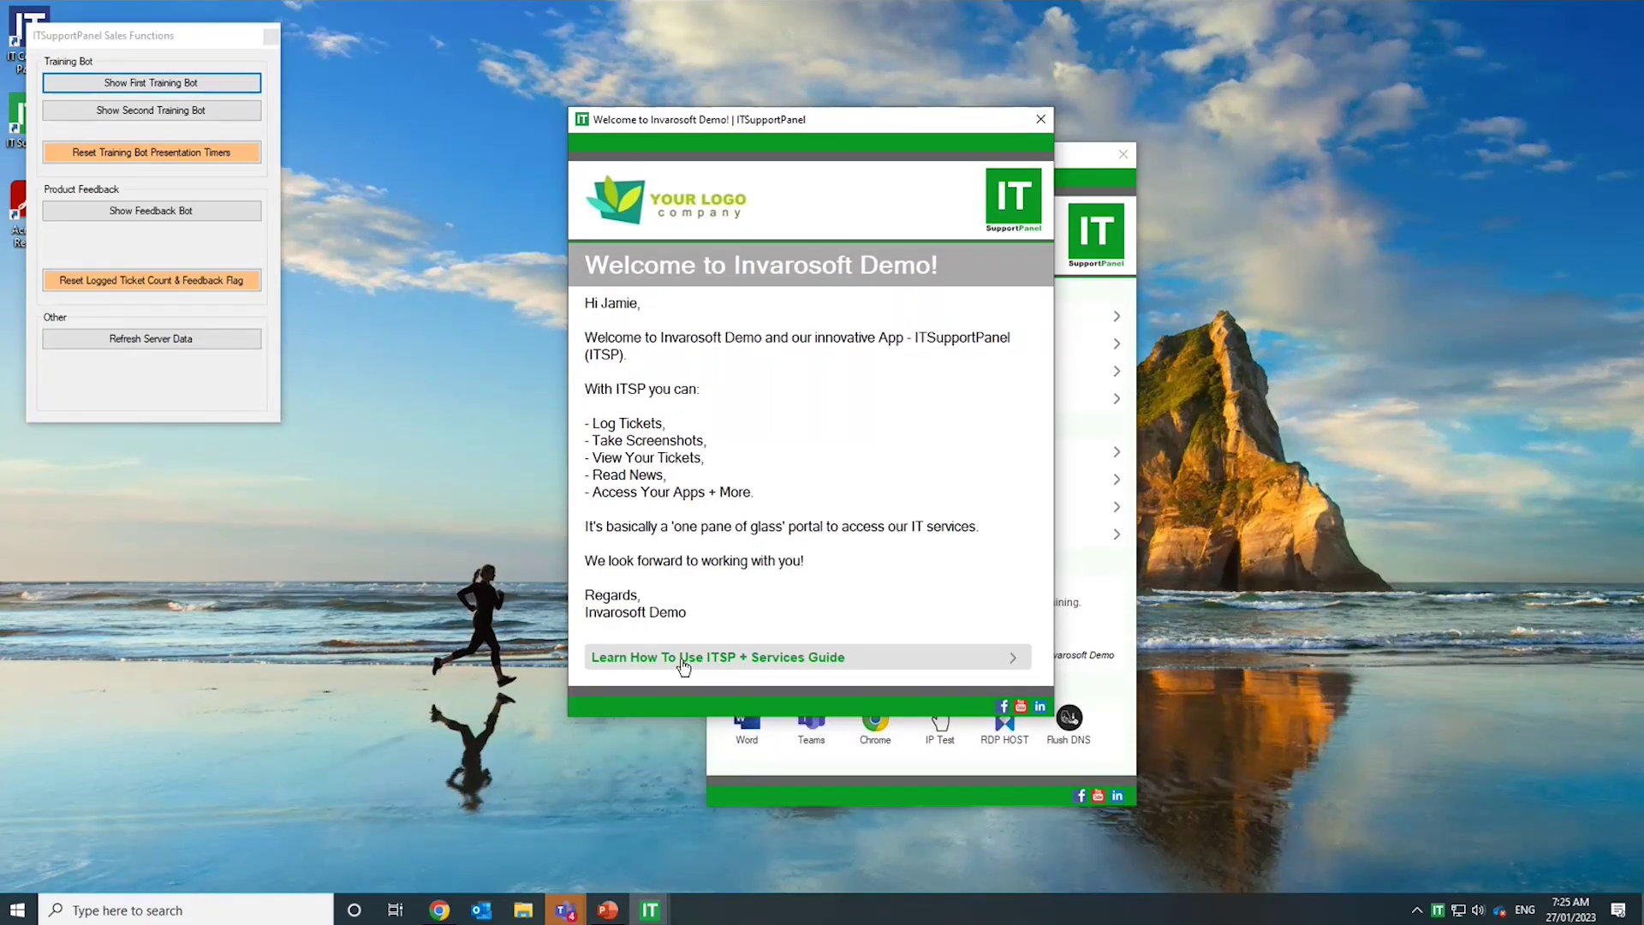
pyautogui.click(683, 665)
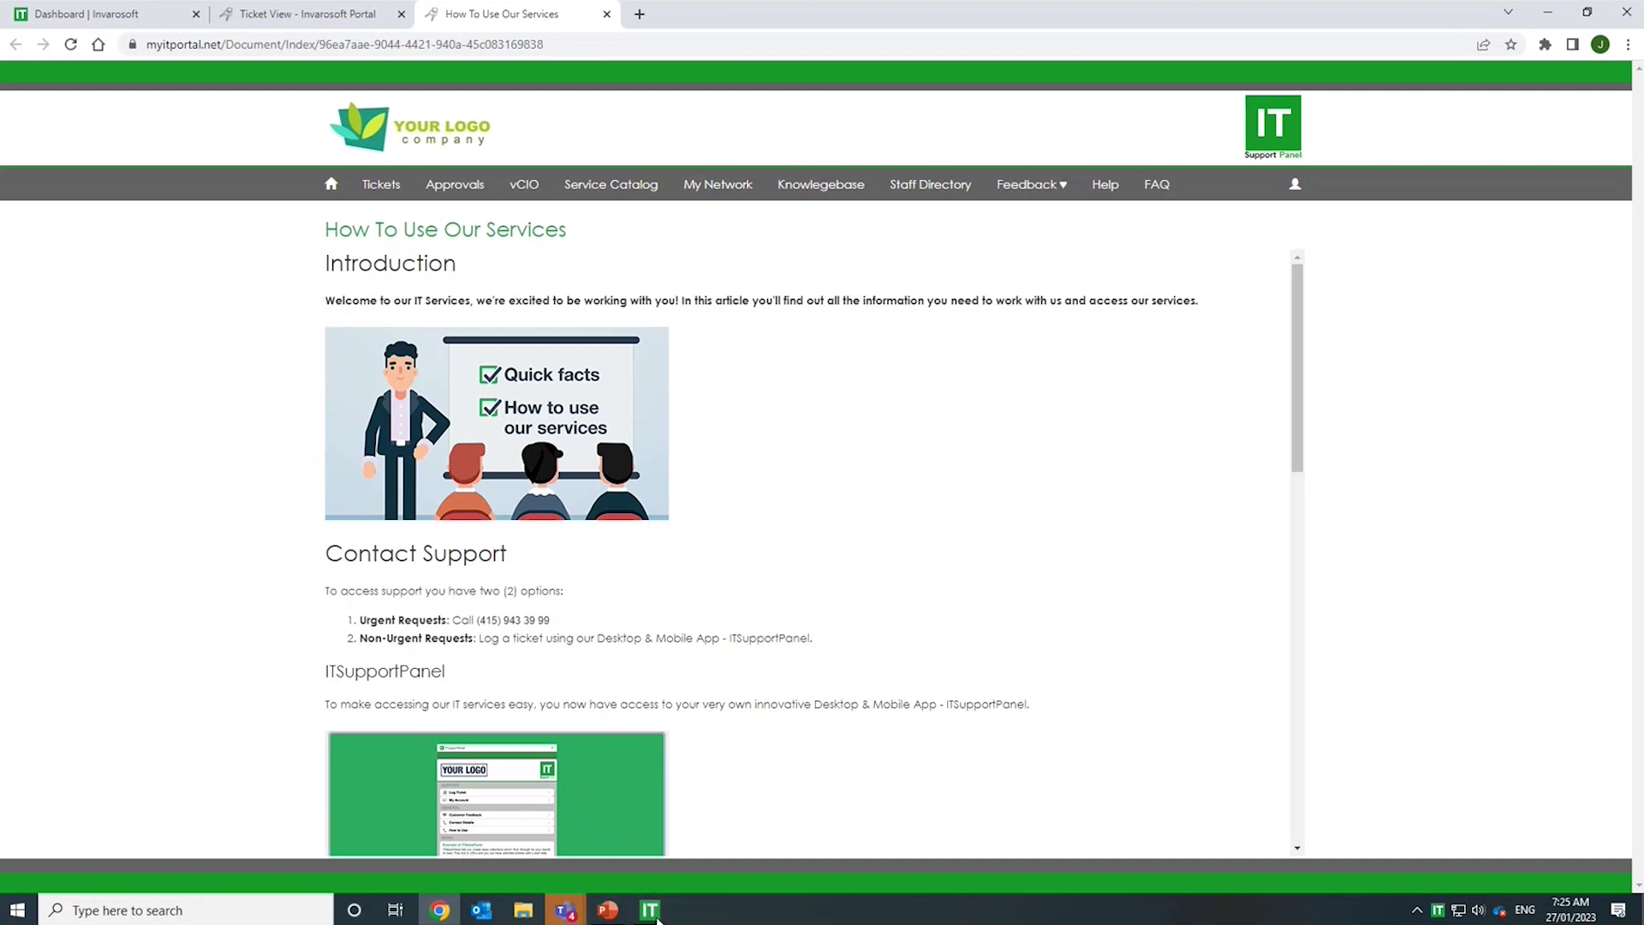
# - Scroll through the How To Use Our Services guide in Chrome, then go to the portal home page
pyautogui.moveTo(649, 909)
pyautogui.click(723, 794)
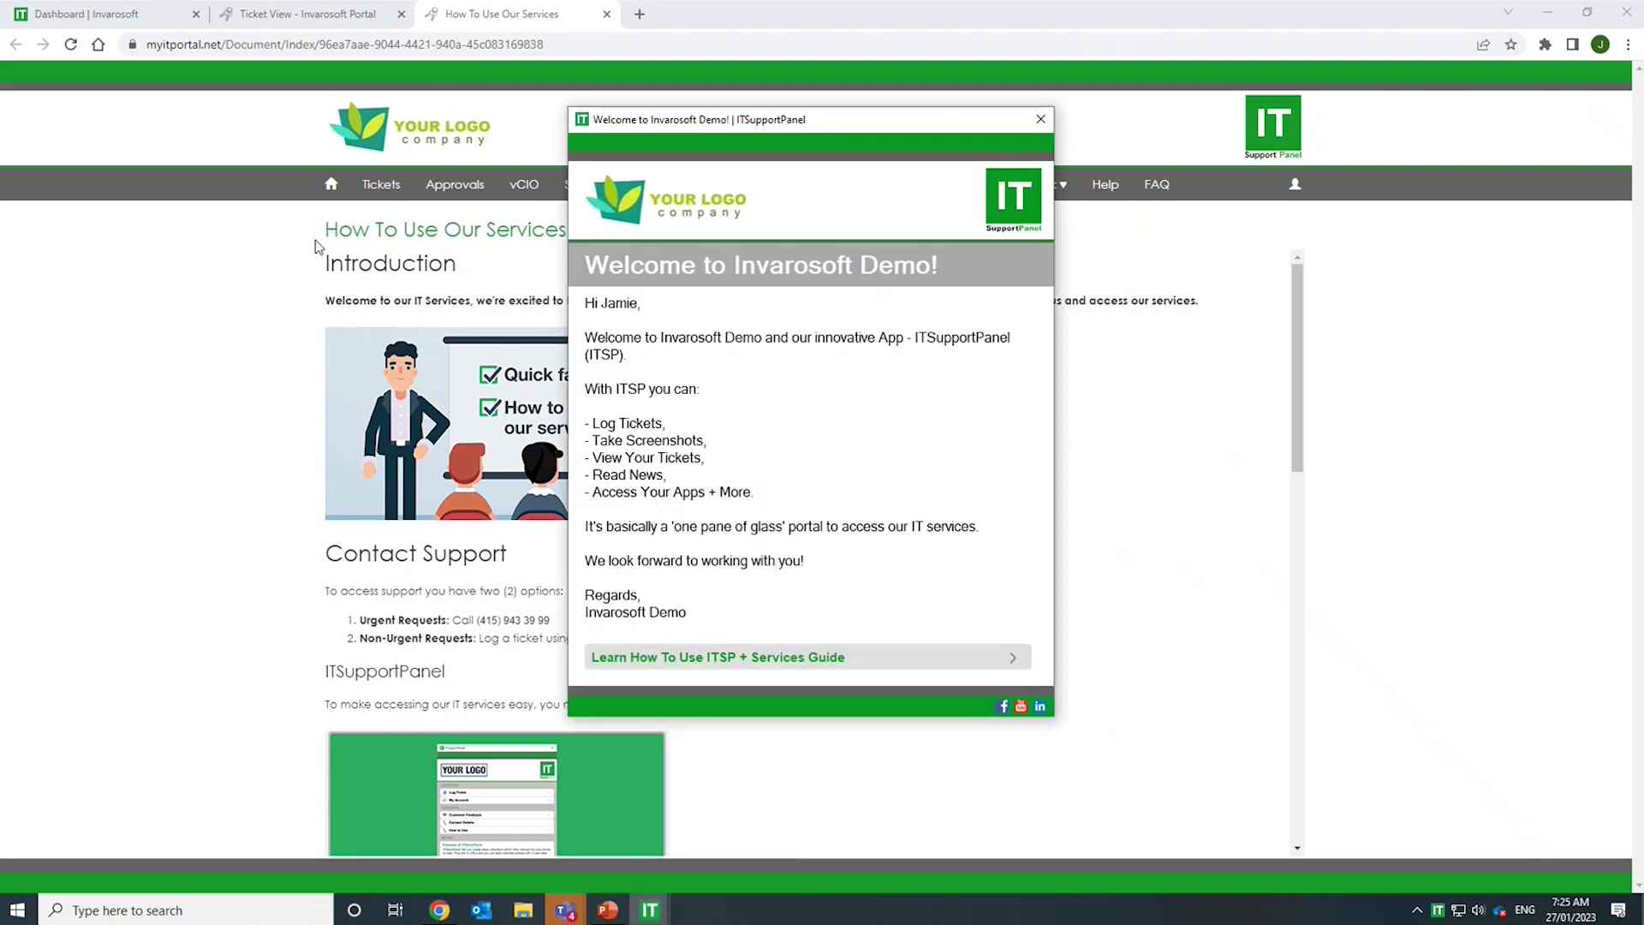
pyautogui.click(374, 480)
pyautogui.scroll(-2, 375, 479)
pyautogui.scroll(-9, 378, 486)
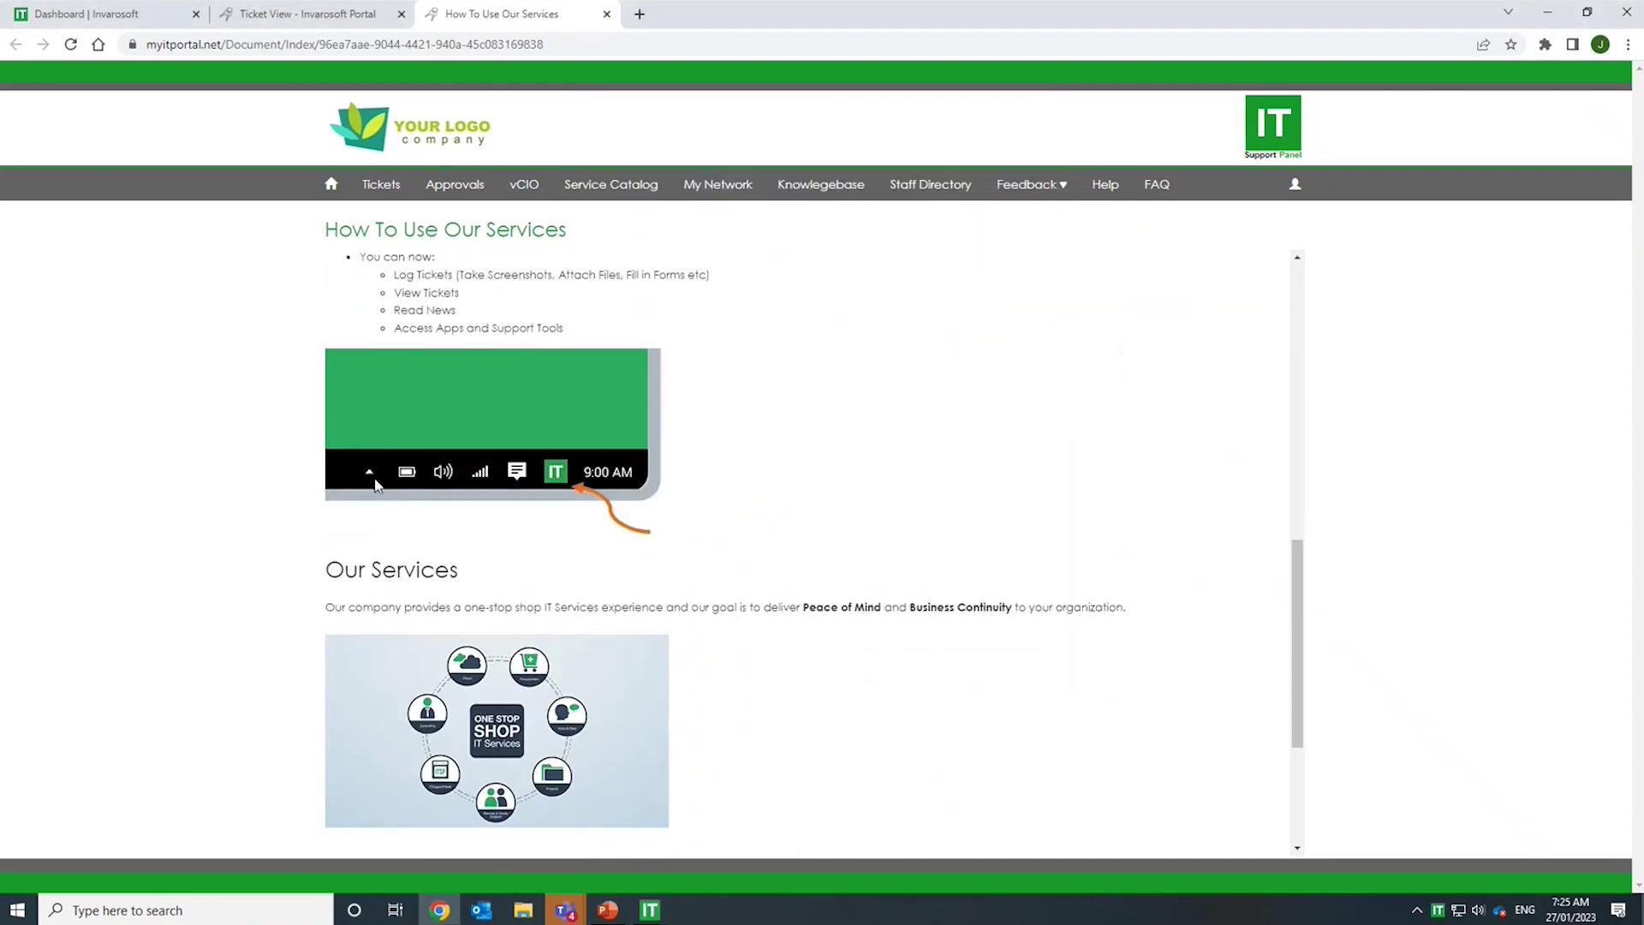
pyautogui.scroll(6, 377, 485)
pyautogui.scroll(5, 378, 486)
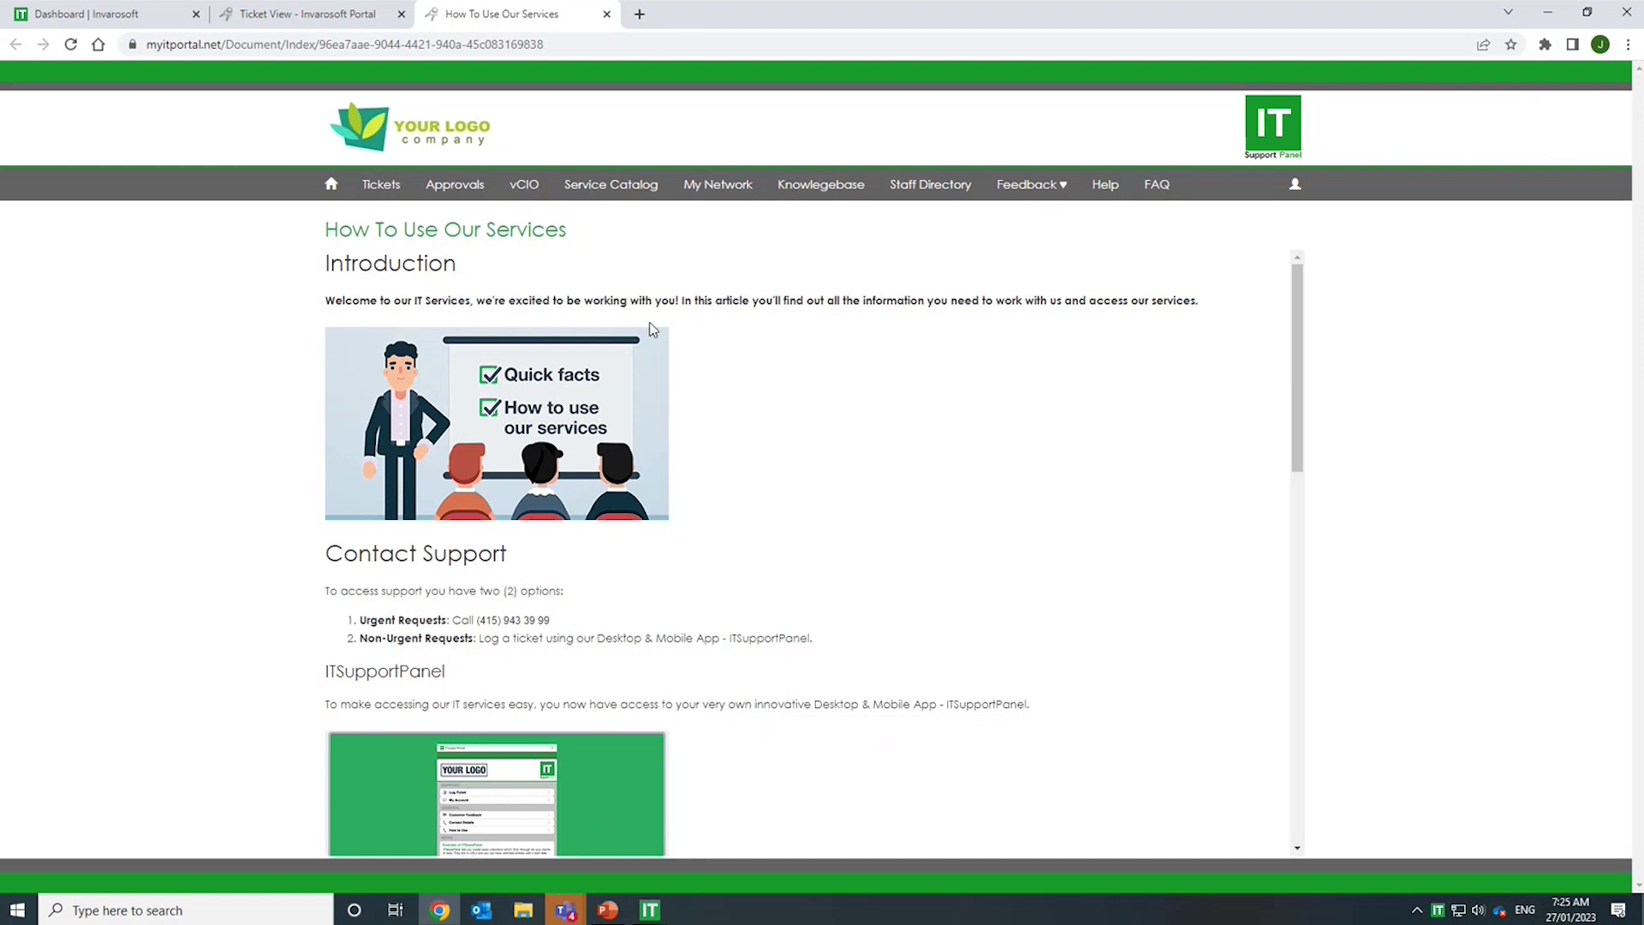
pyautogui.click(332, 187)
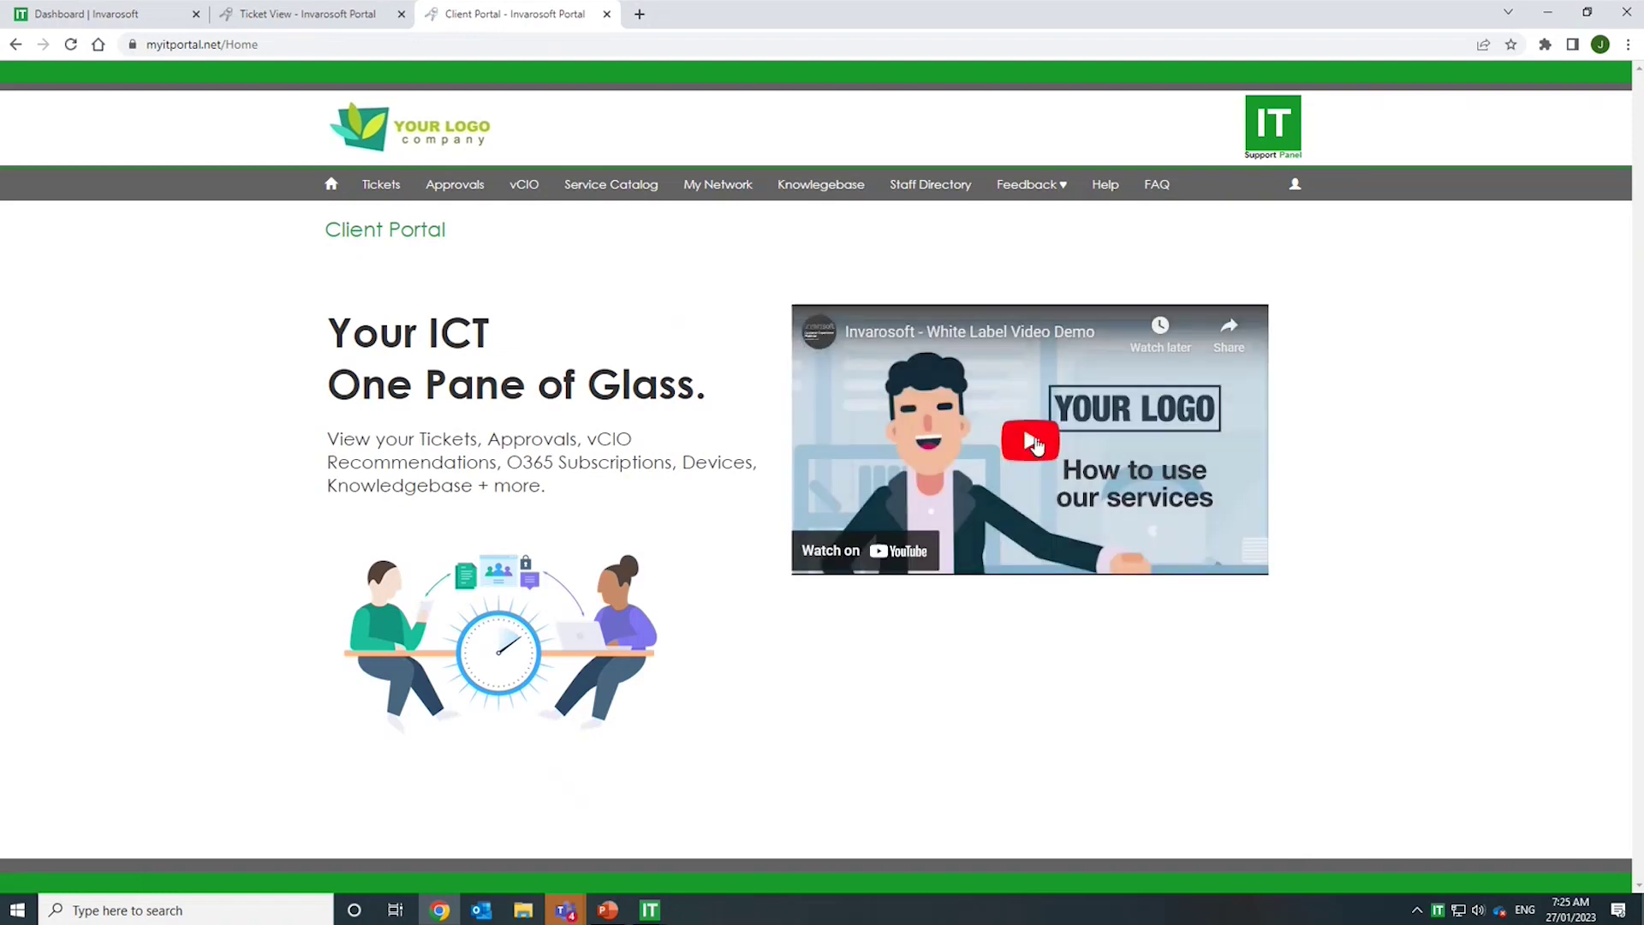
# - Play the how-to video, seek to 0:29, 0:47, 0:45 and the portal scene, pause, then go back
pyautogui.click(1030, 442)
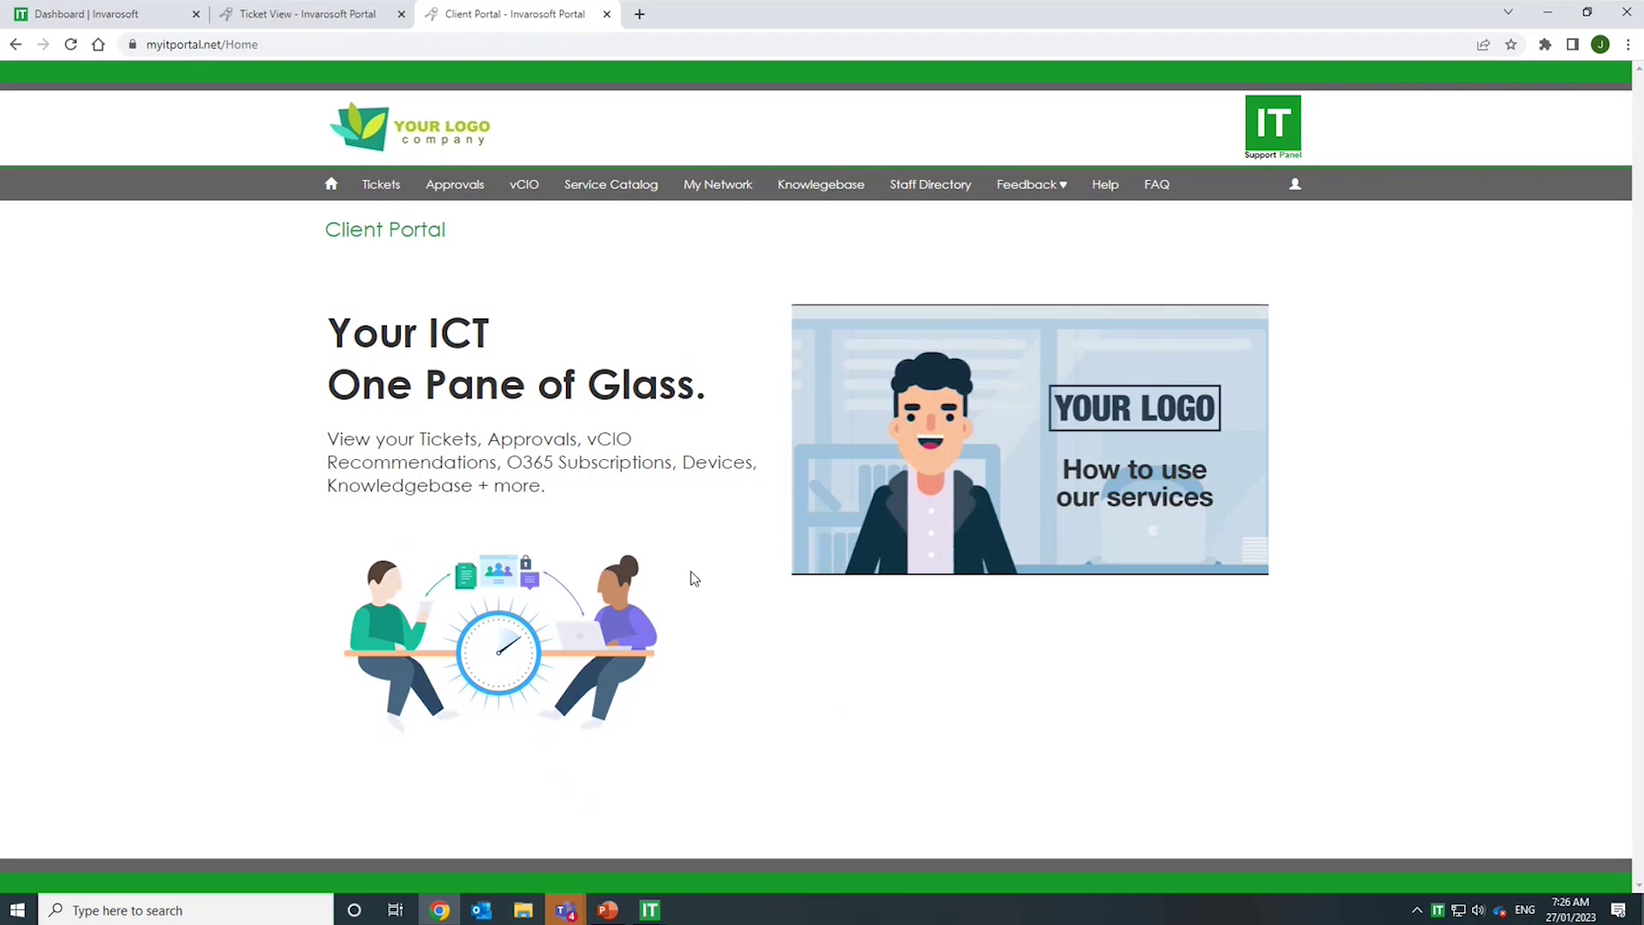
pyautogui.moveTo(941, 567)
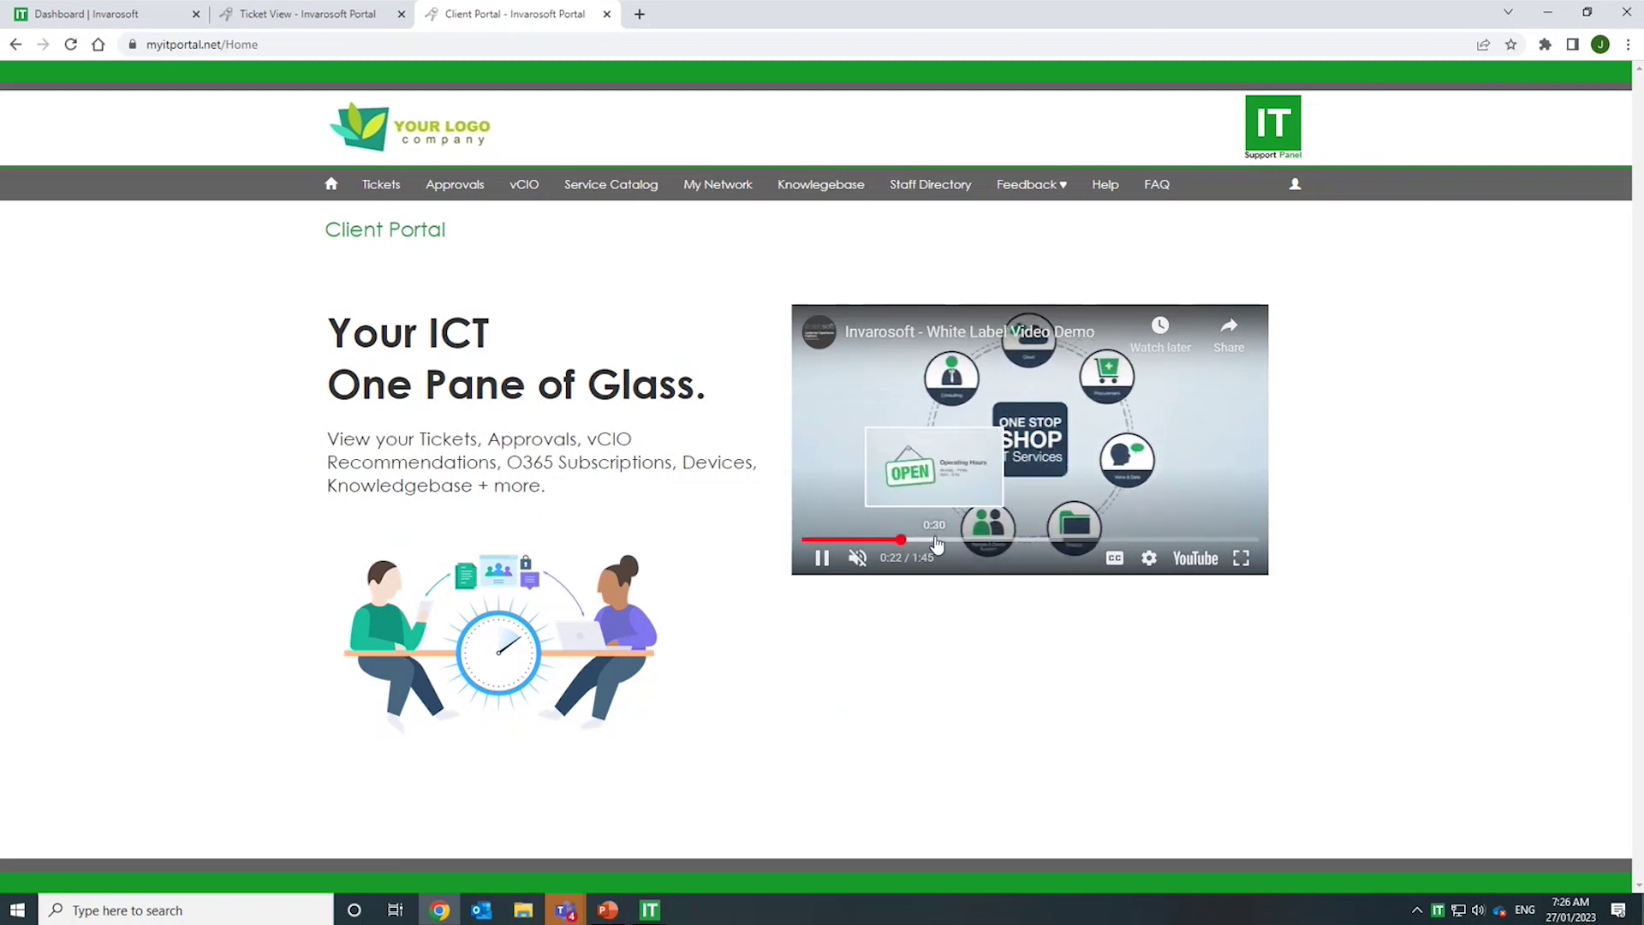
pyautogui.click(929, 541)
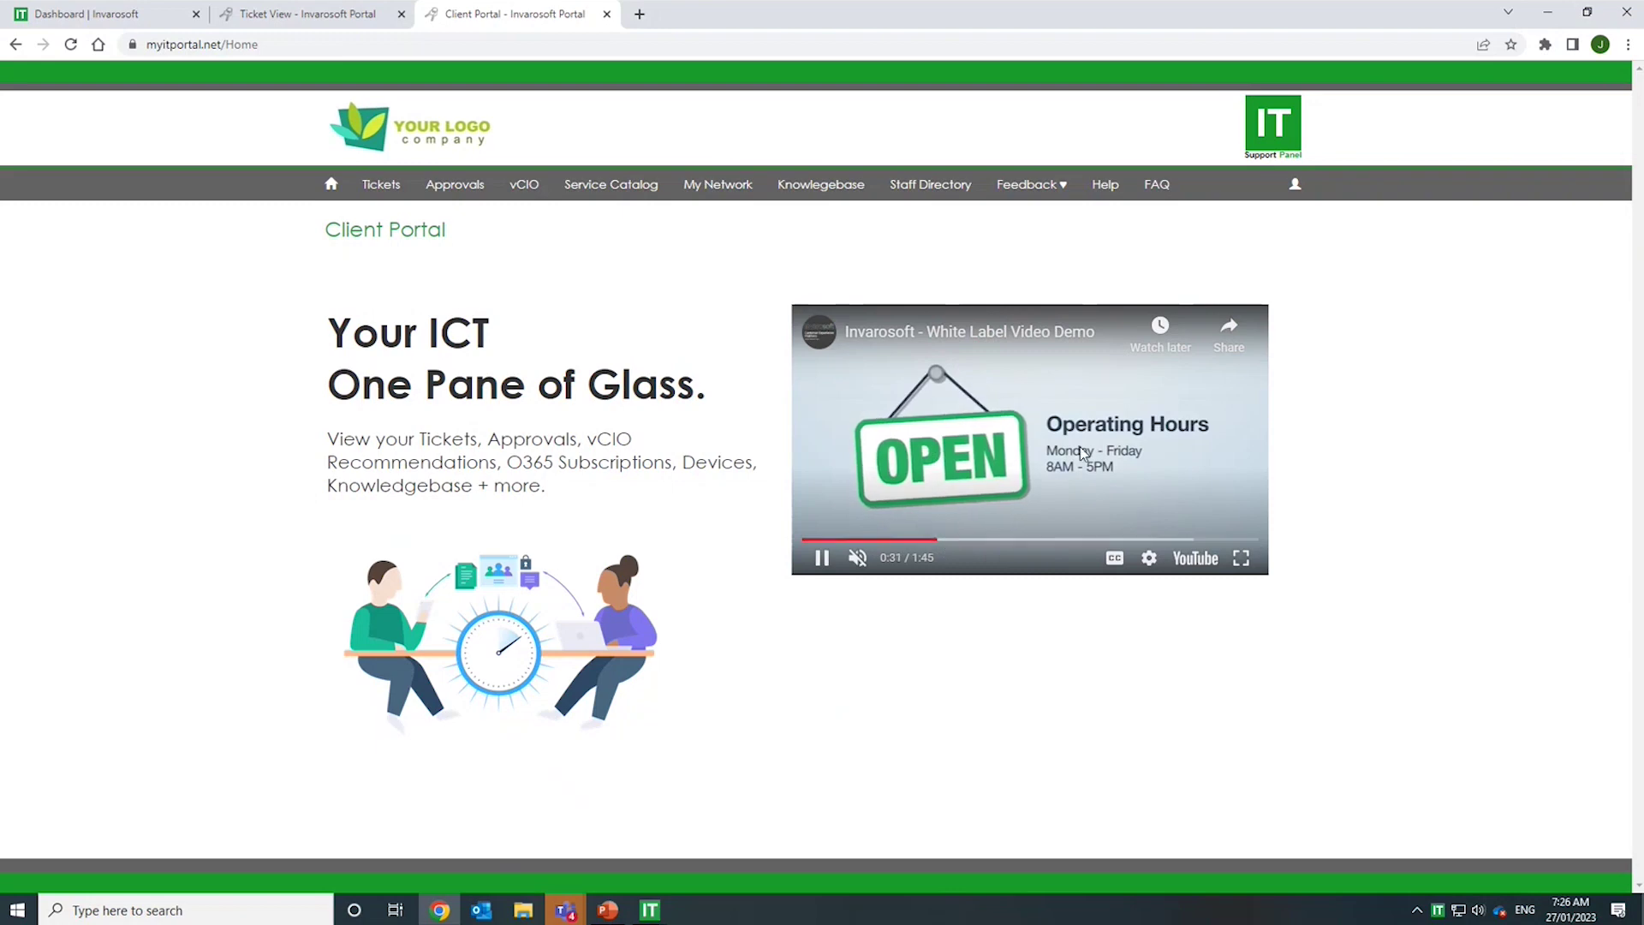
pyautogui.click(968, 540)
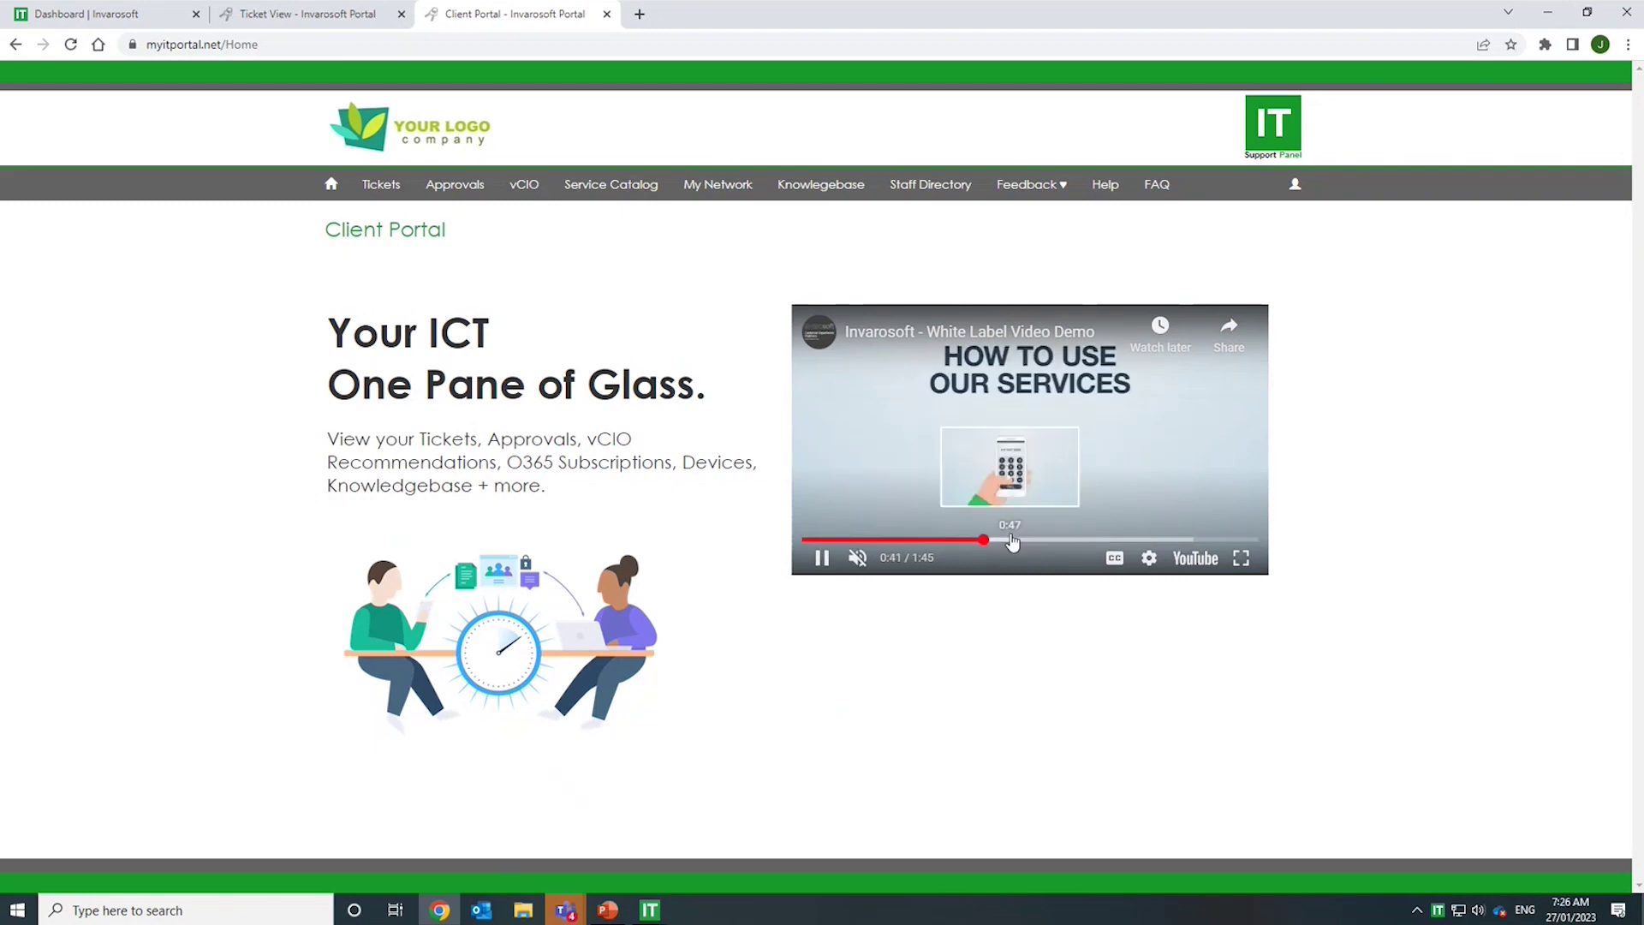
pyautogui.click(1012, 540)
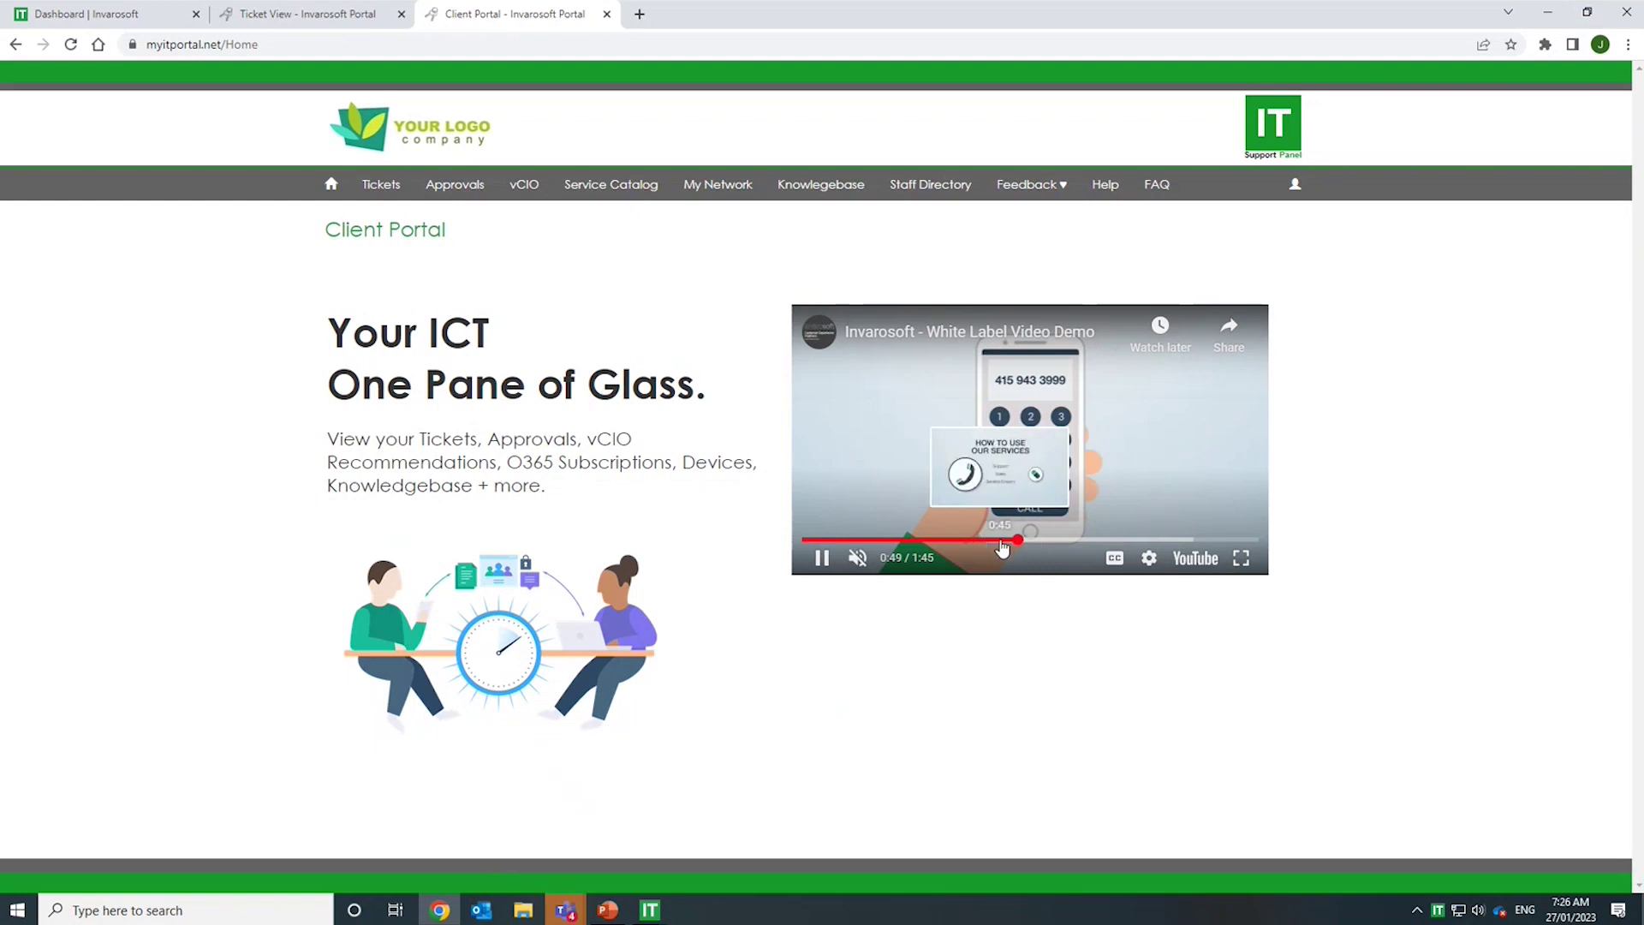
pyautogui.click(1000, 540)
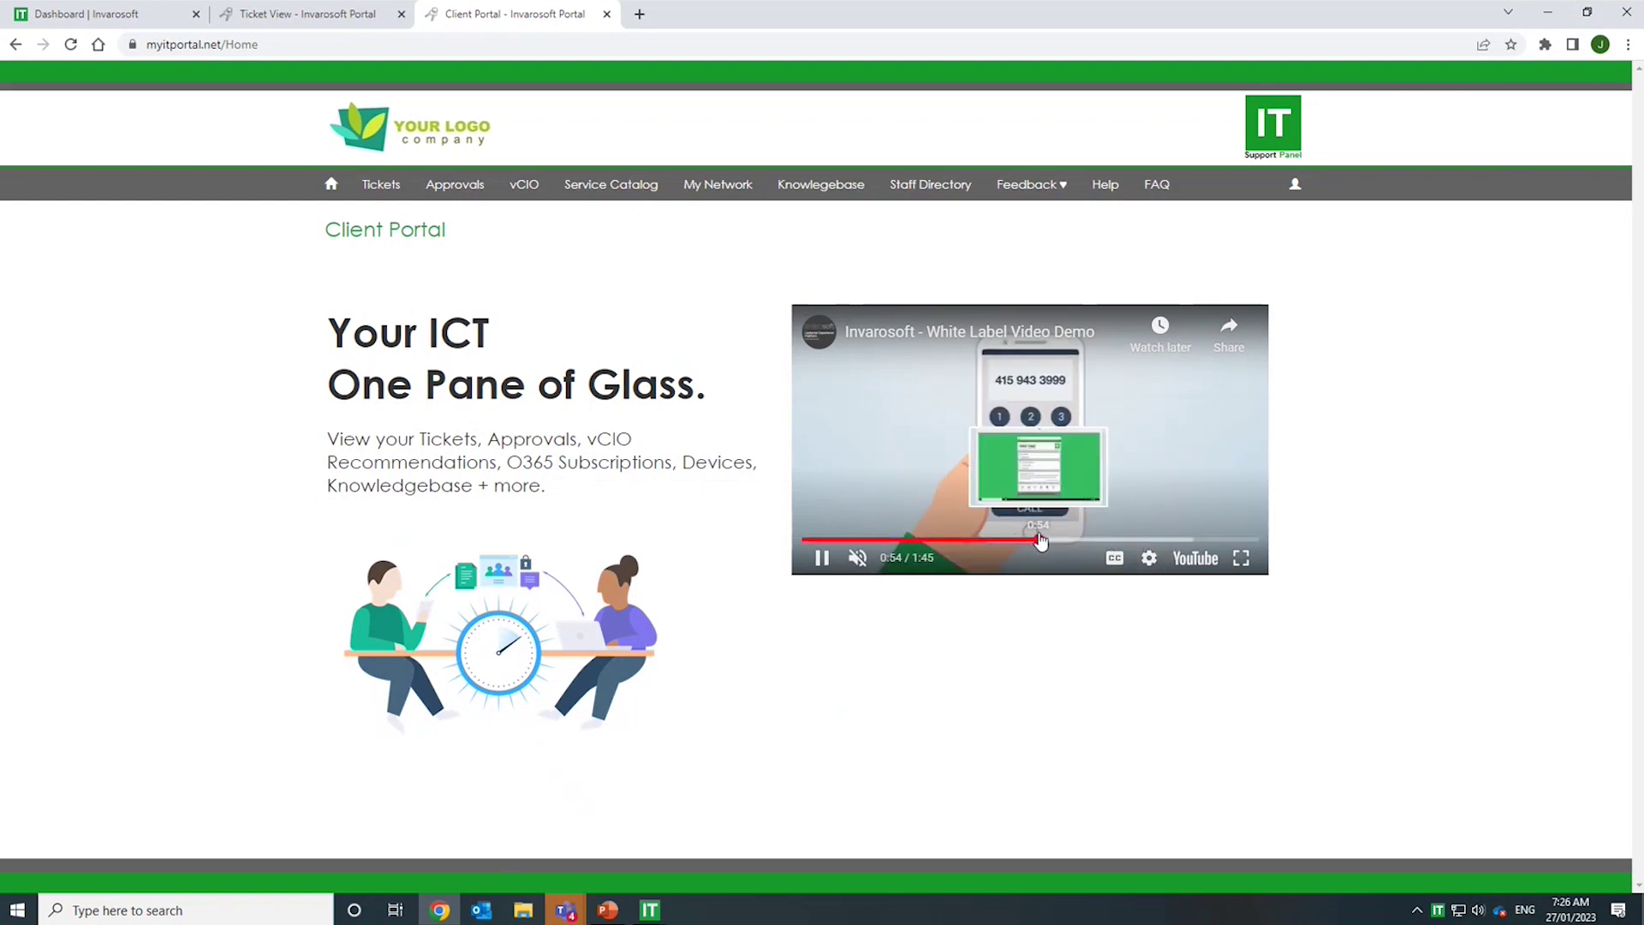
pyautogui.click(1039, 541)
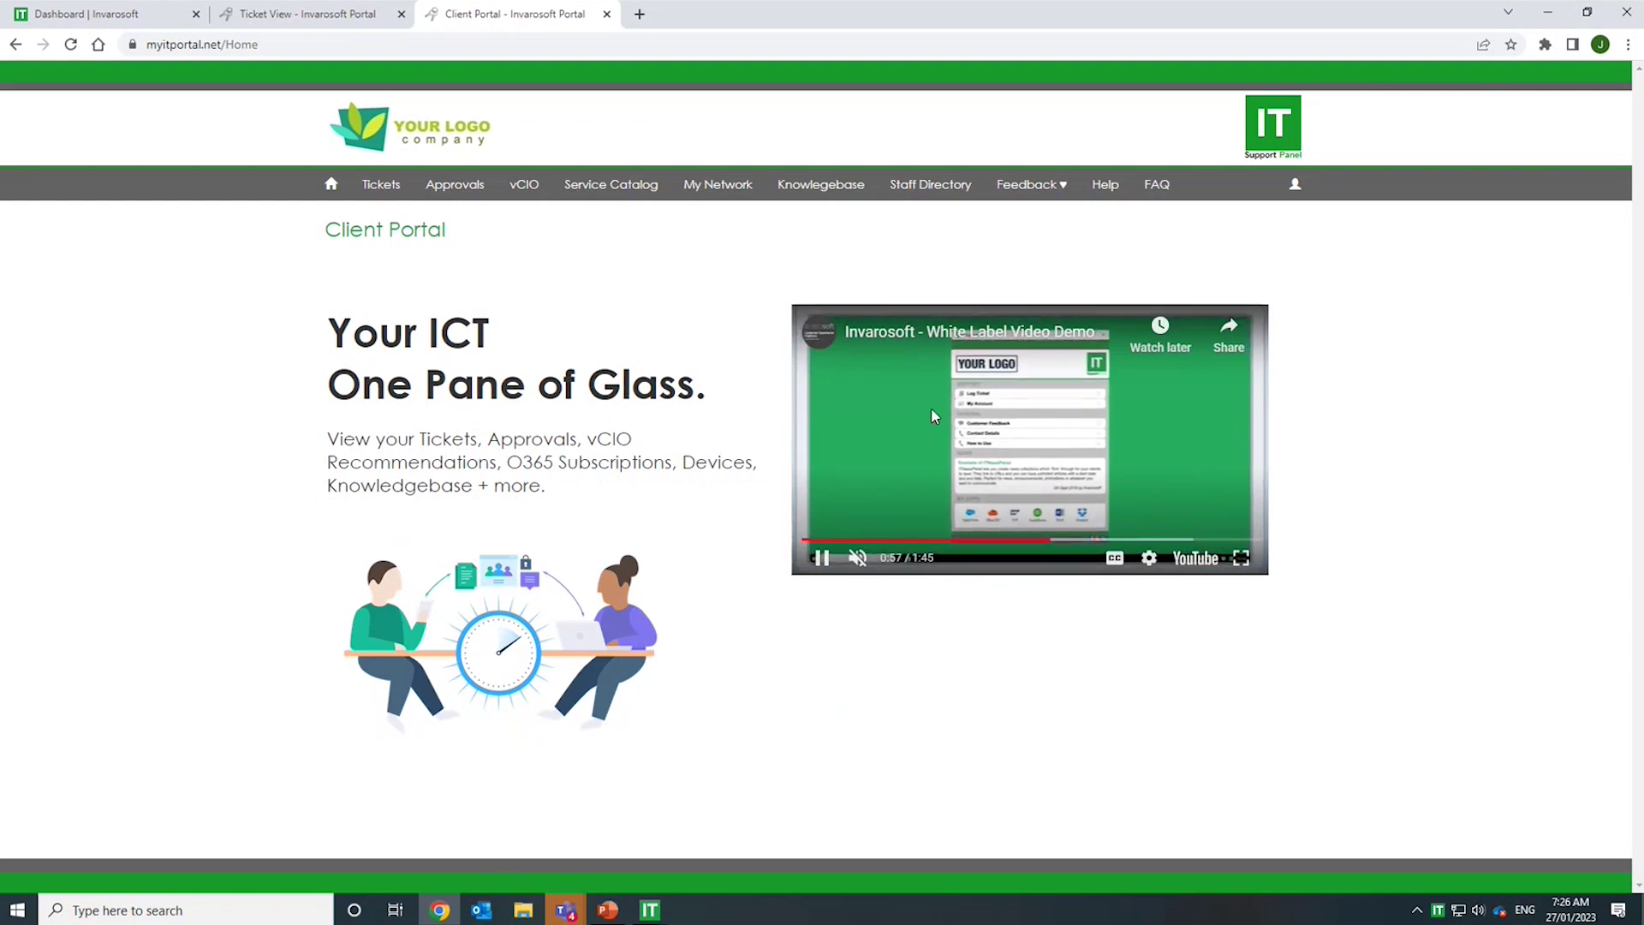
pyautogui.click(829, 558)
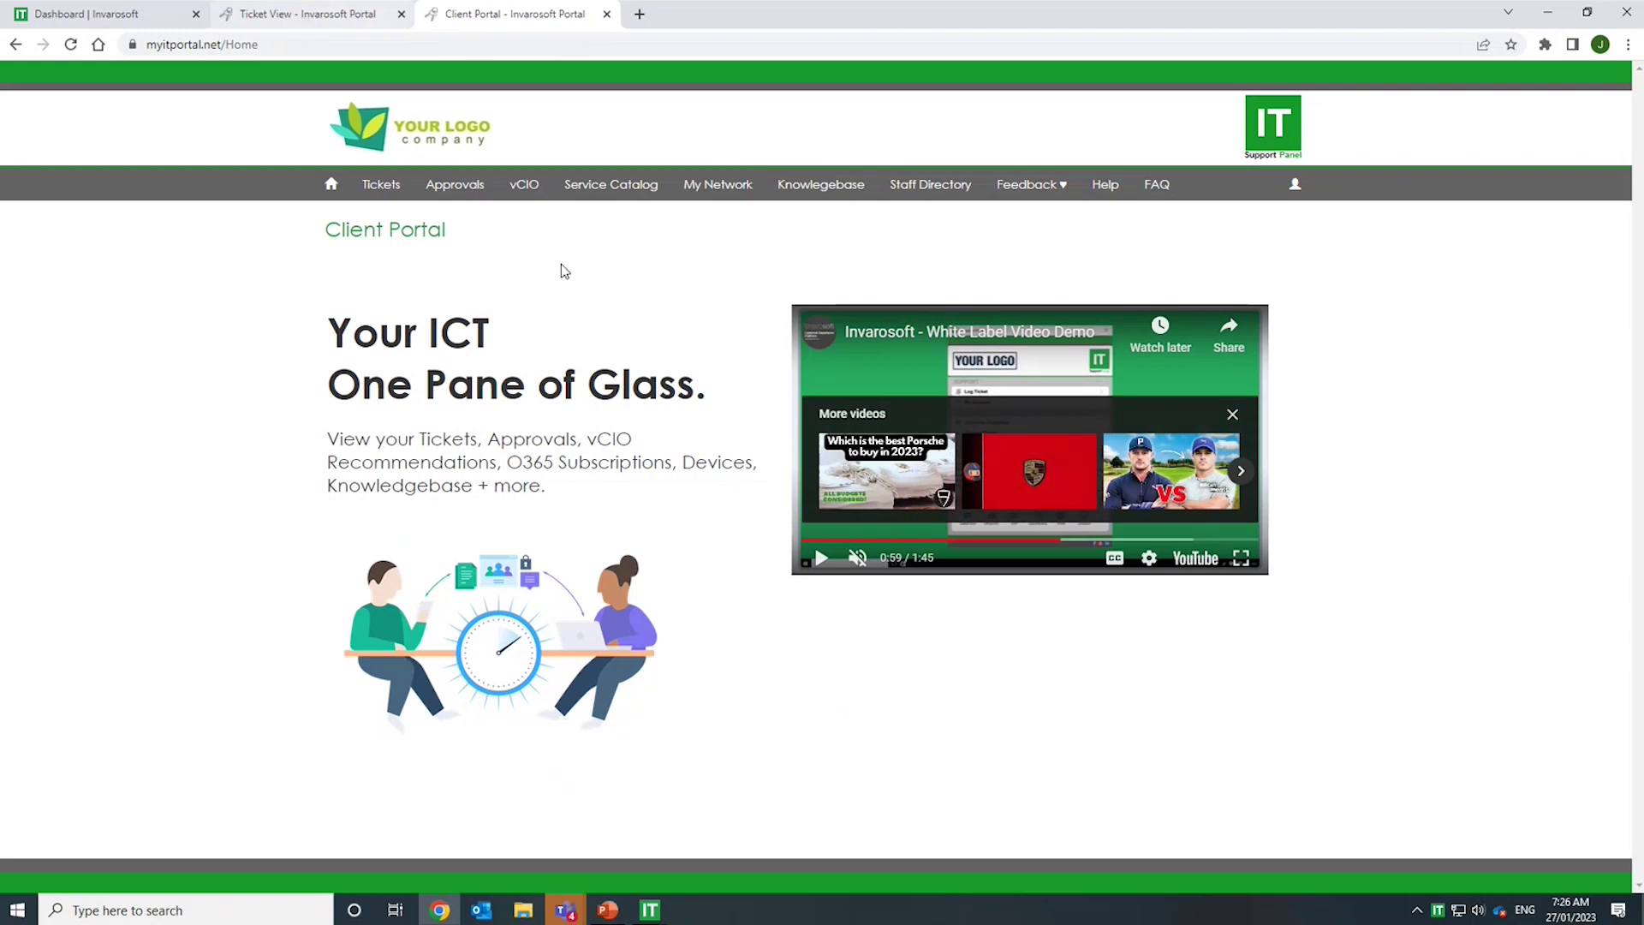
pyautogui.click(24, 49)
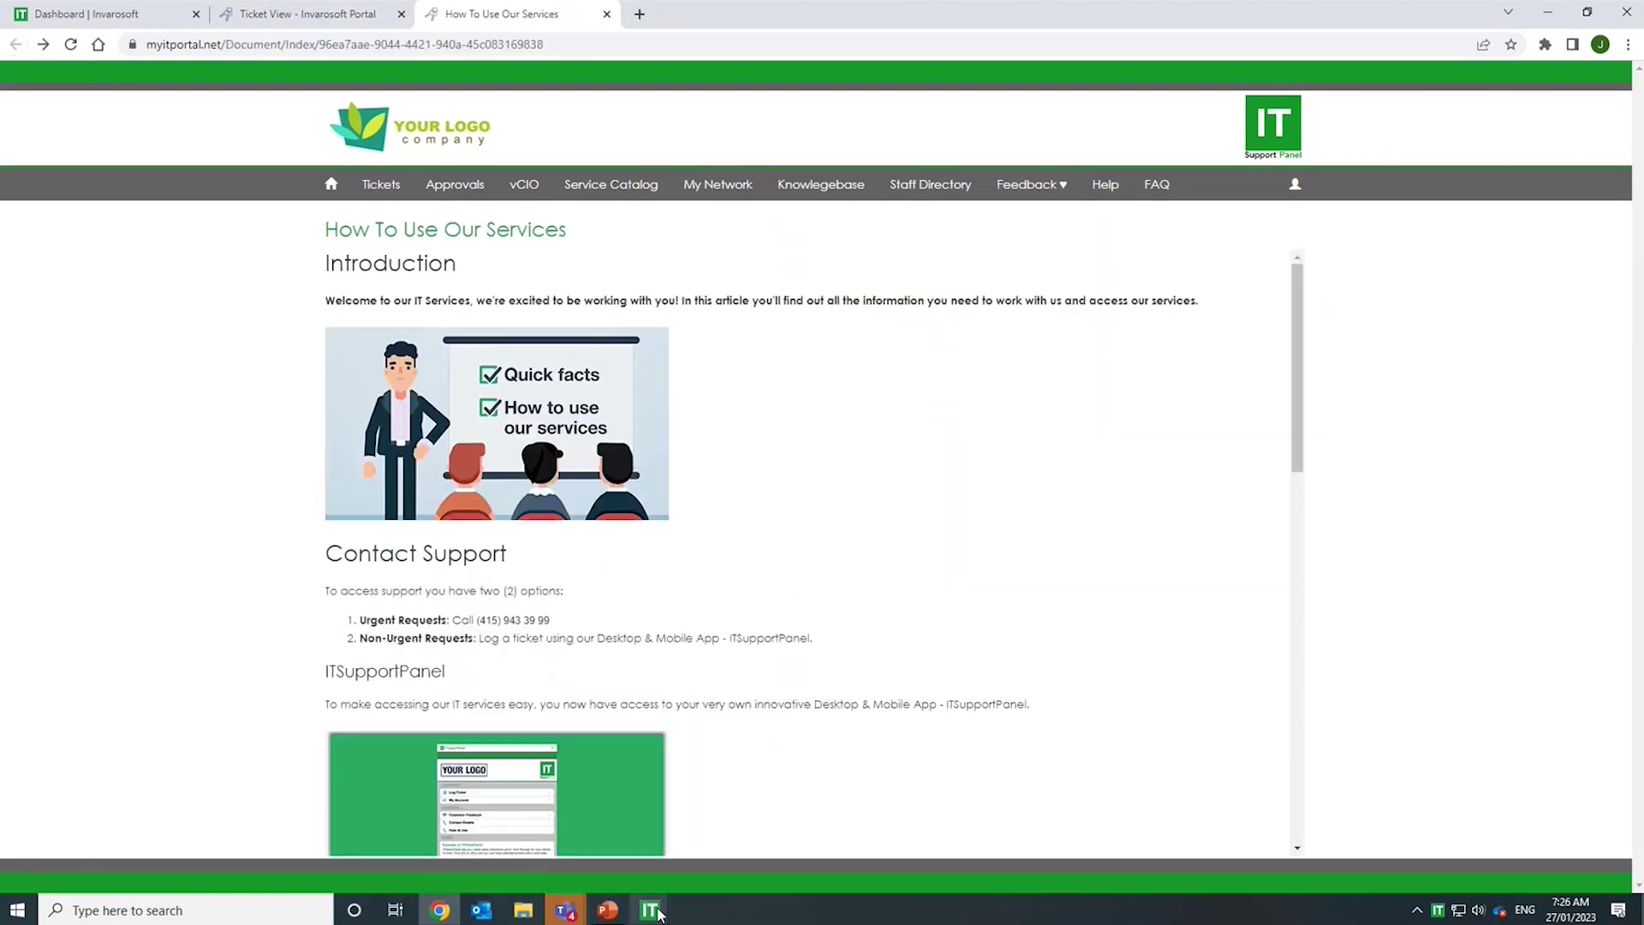
# - Close the first training bot's welcome message
pyautogui.click(652, 911)
pyautogui.click(750, 839)
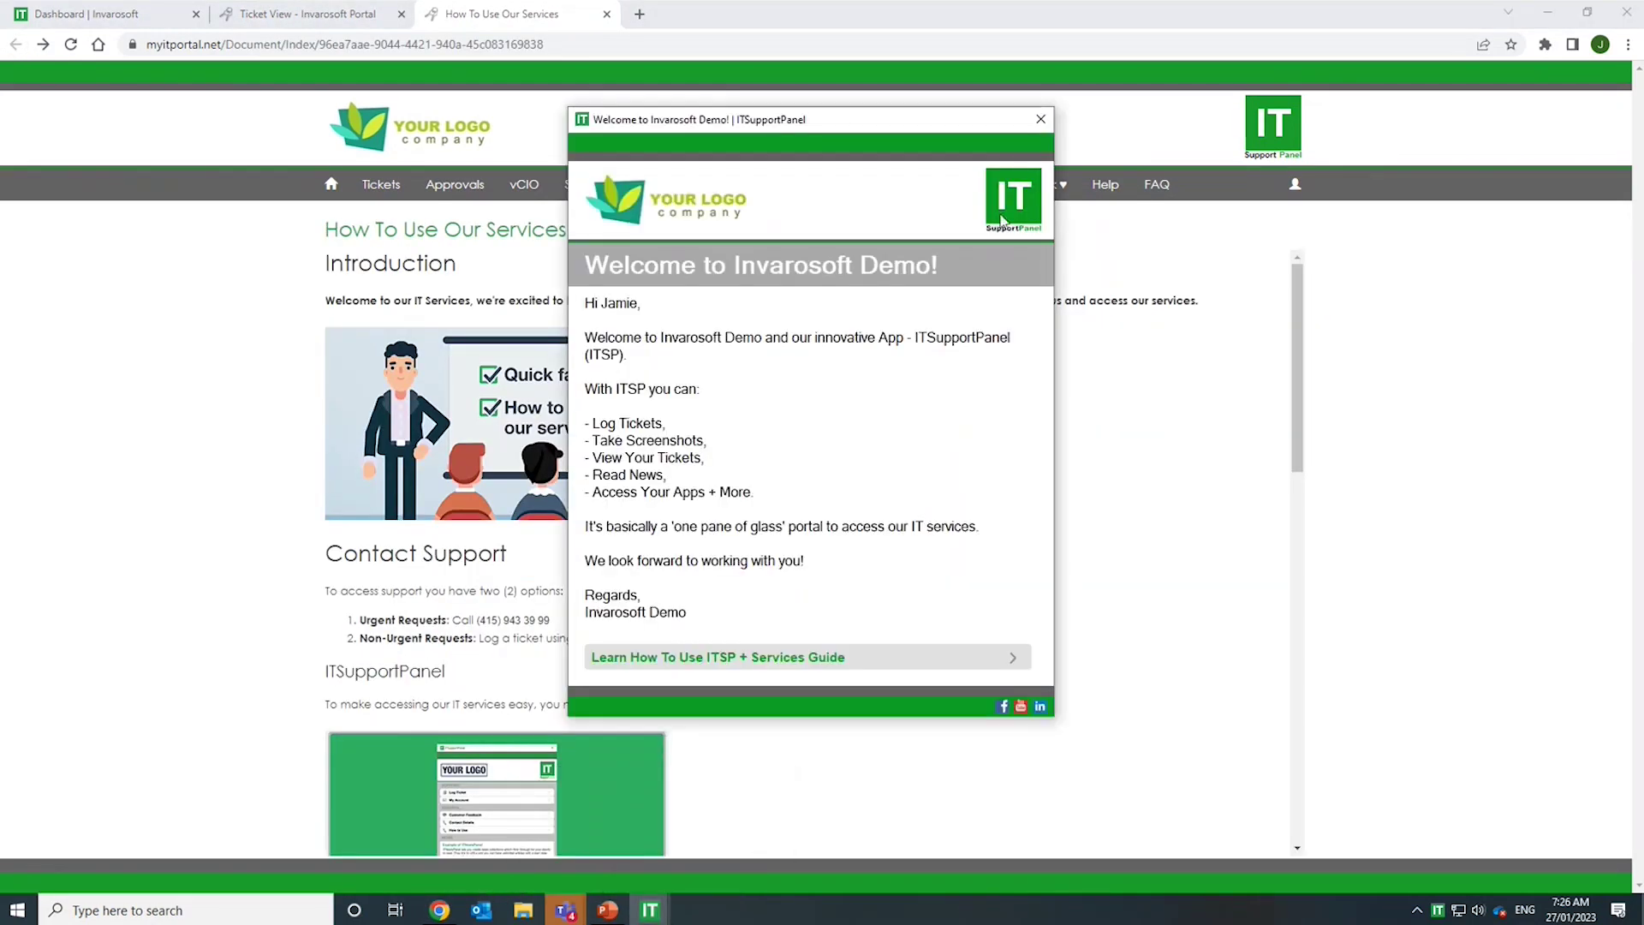
pyautogui.click(1040, 119)
# - Show the second training bot reminder from Sales Functions, then close it
pyautogui.moveTo(650, 910)
pyautogui.click(685, 825)
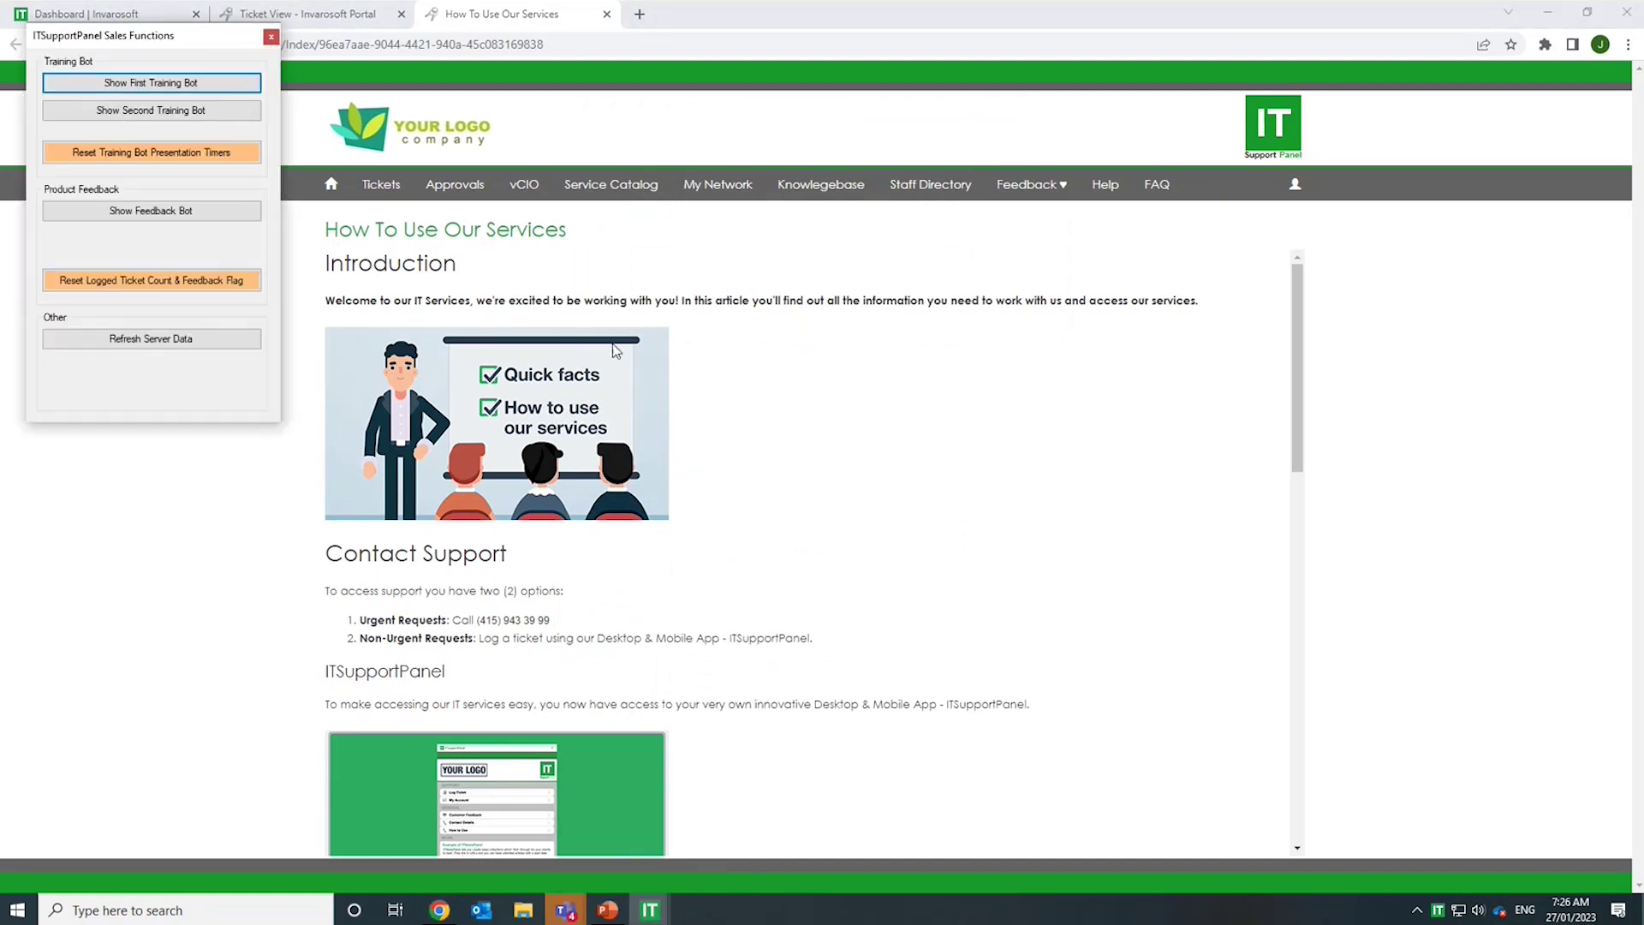
pyautogui.click(151, 110)
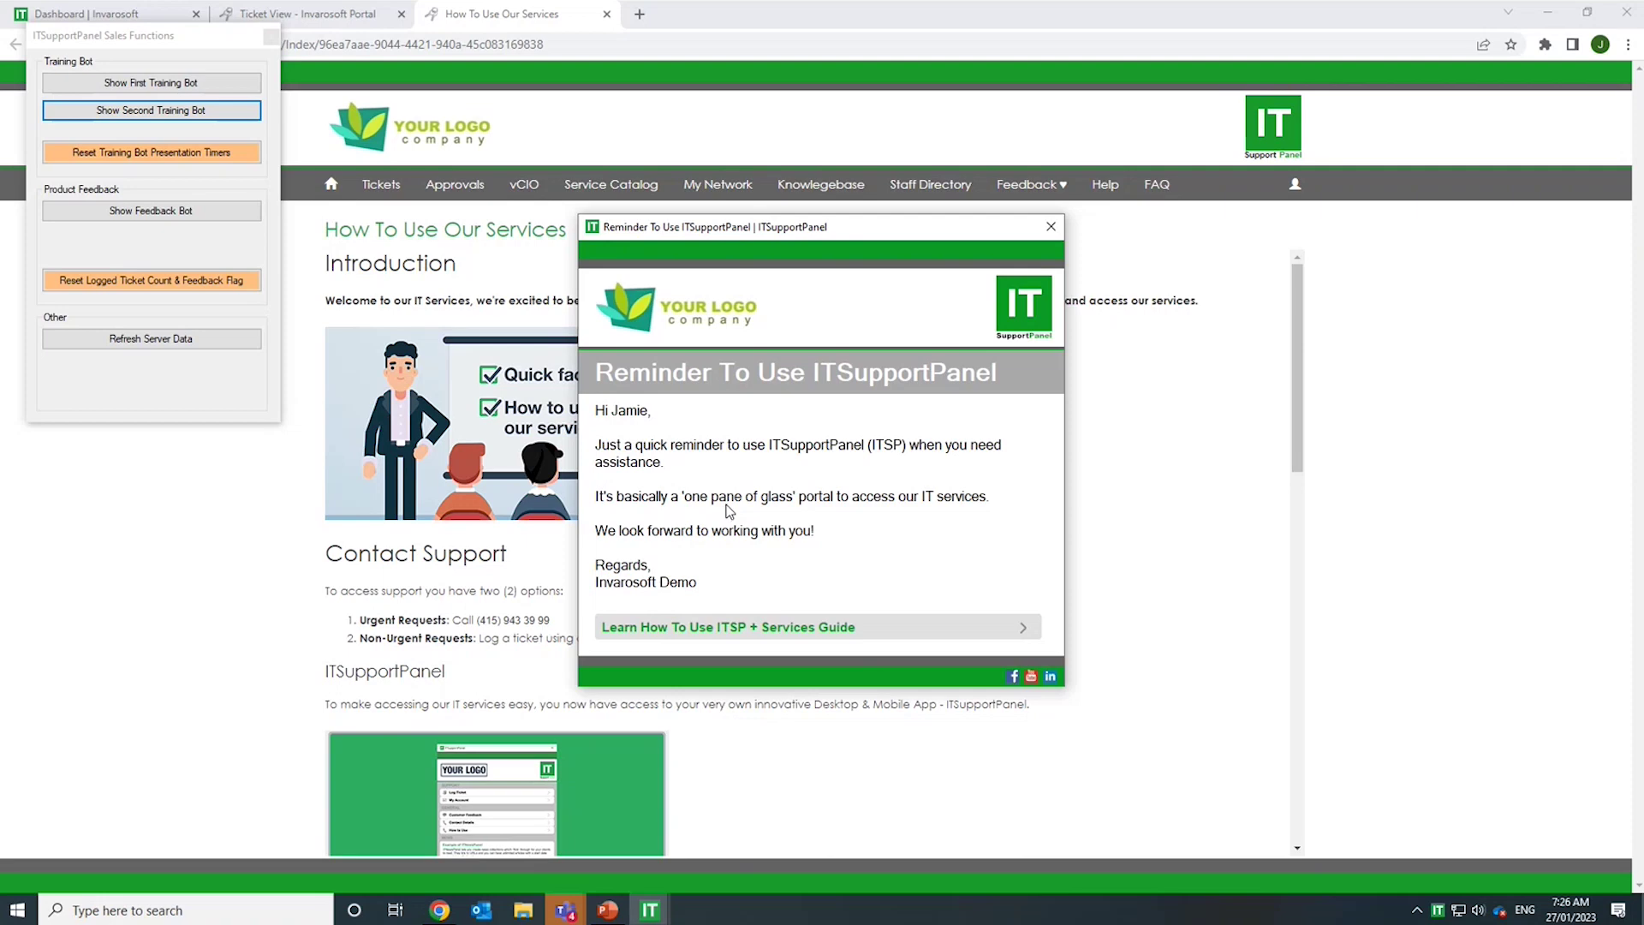
pyautogui.click(1051, 226)
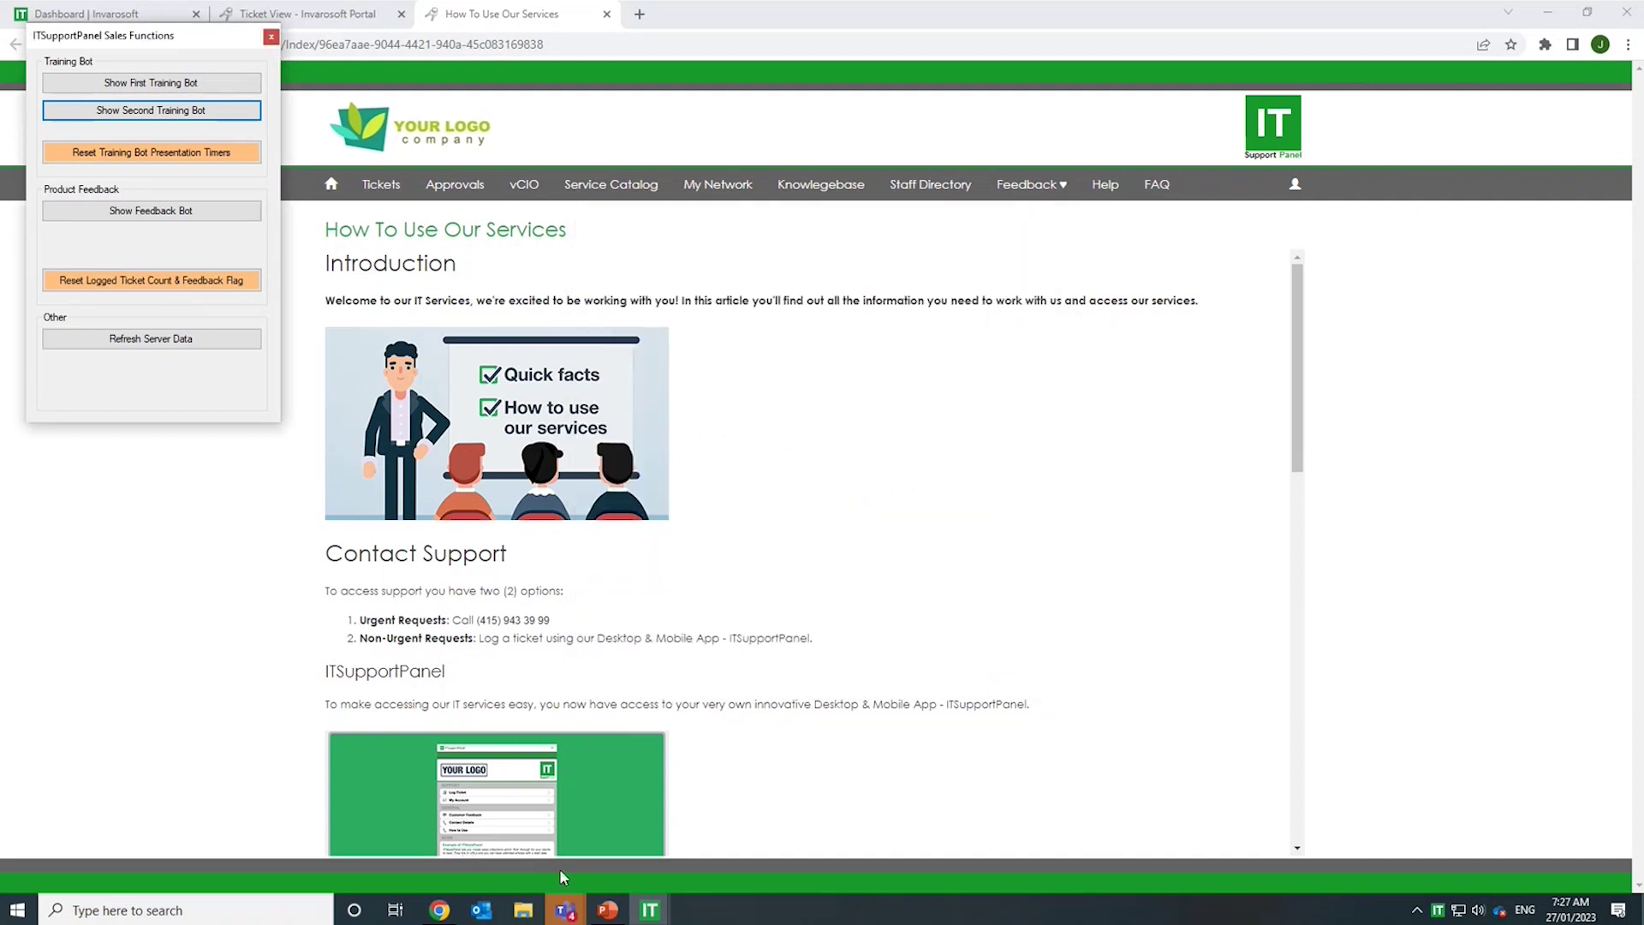
# - Close the support panel, show and close the quick feedback request, then close Sales Functions
pyautogui.click(650, 909)
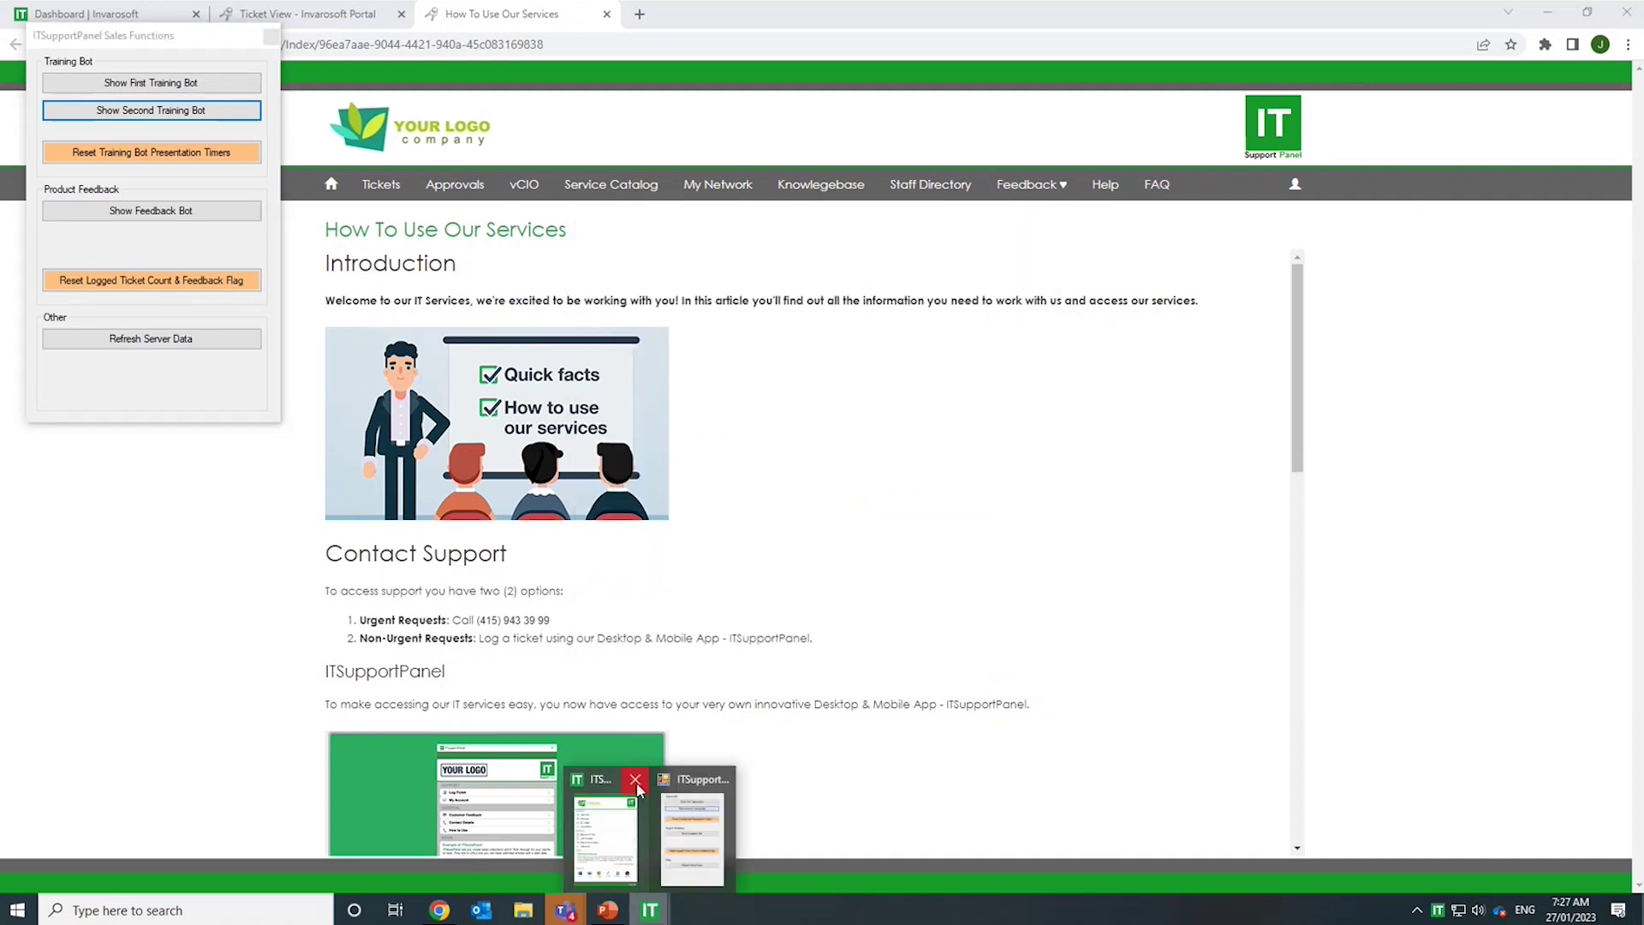
pyautogui.click(636, 780)
pyautogui.click(170, 219)
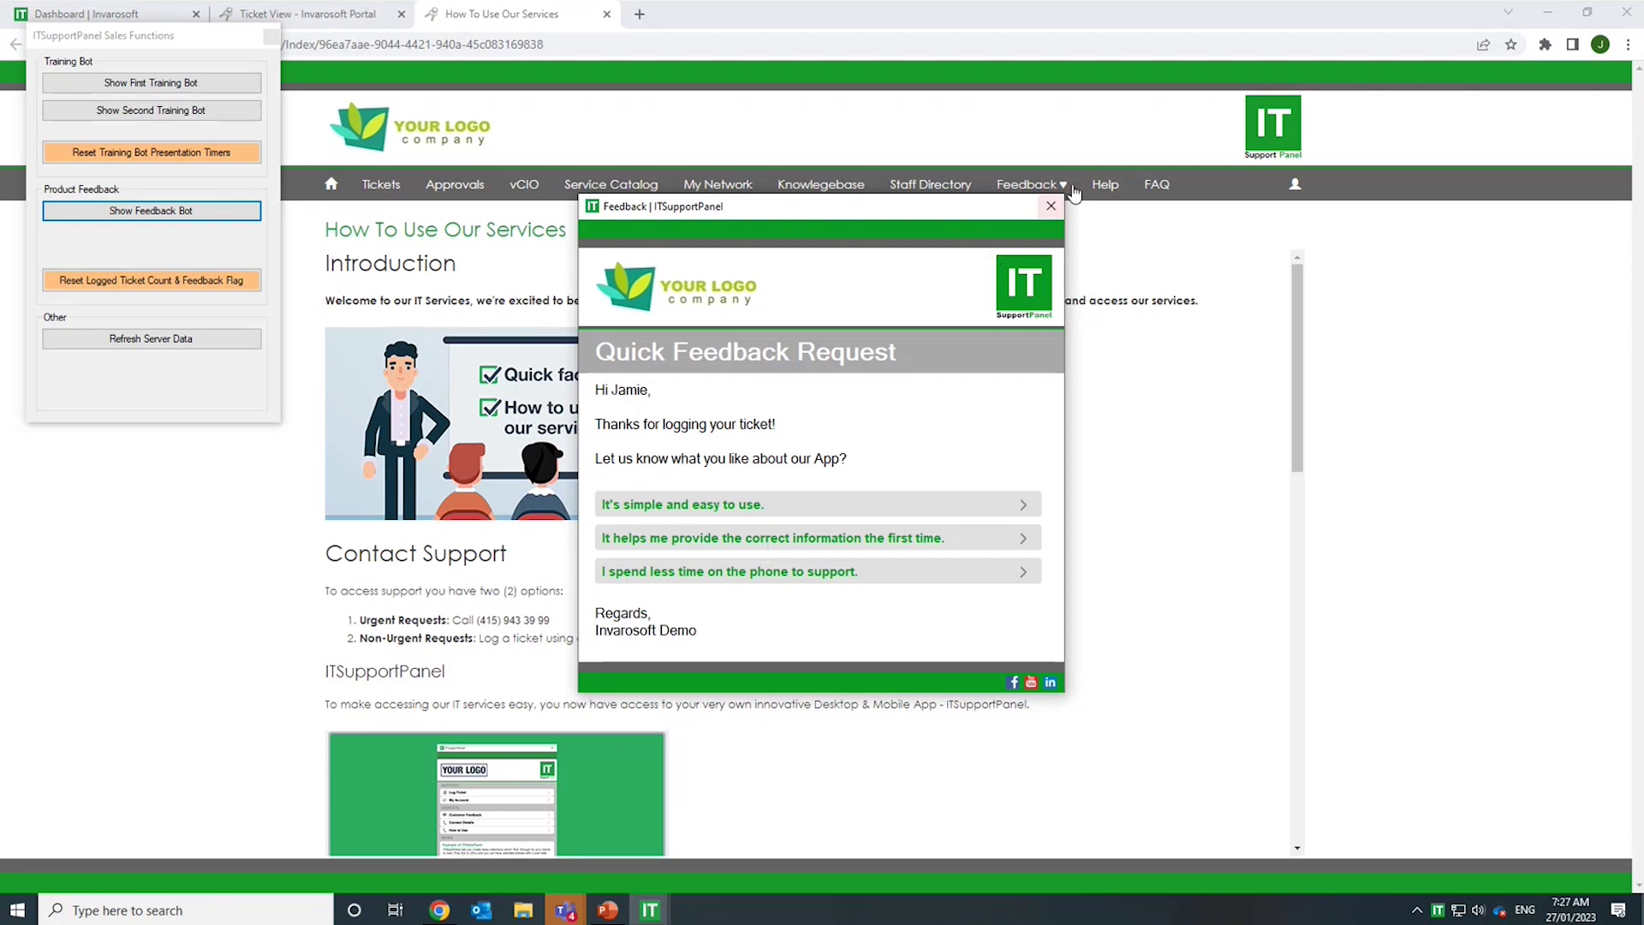
pyautogui.click(1050, 205)
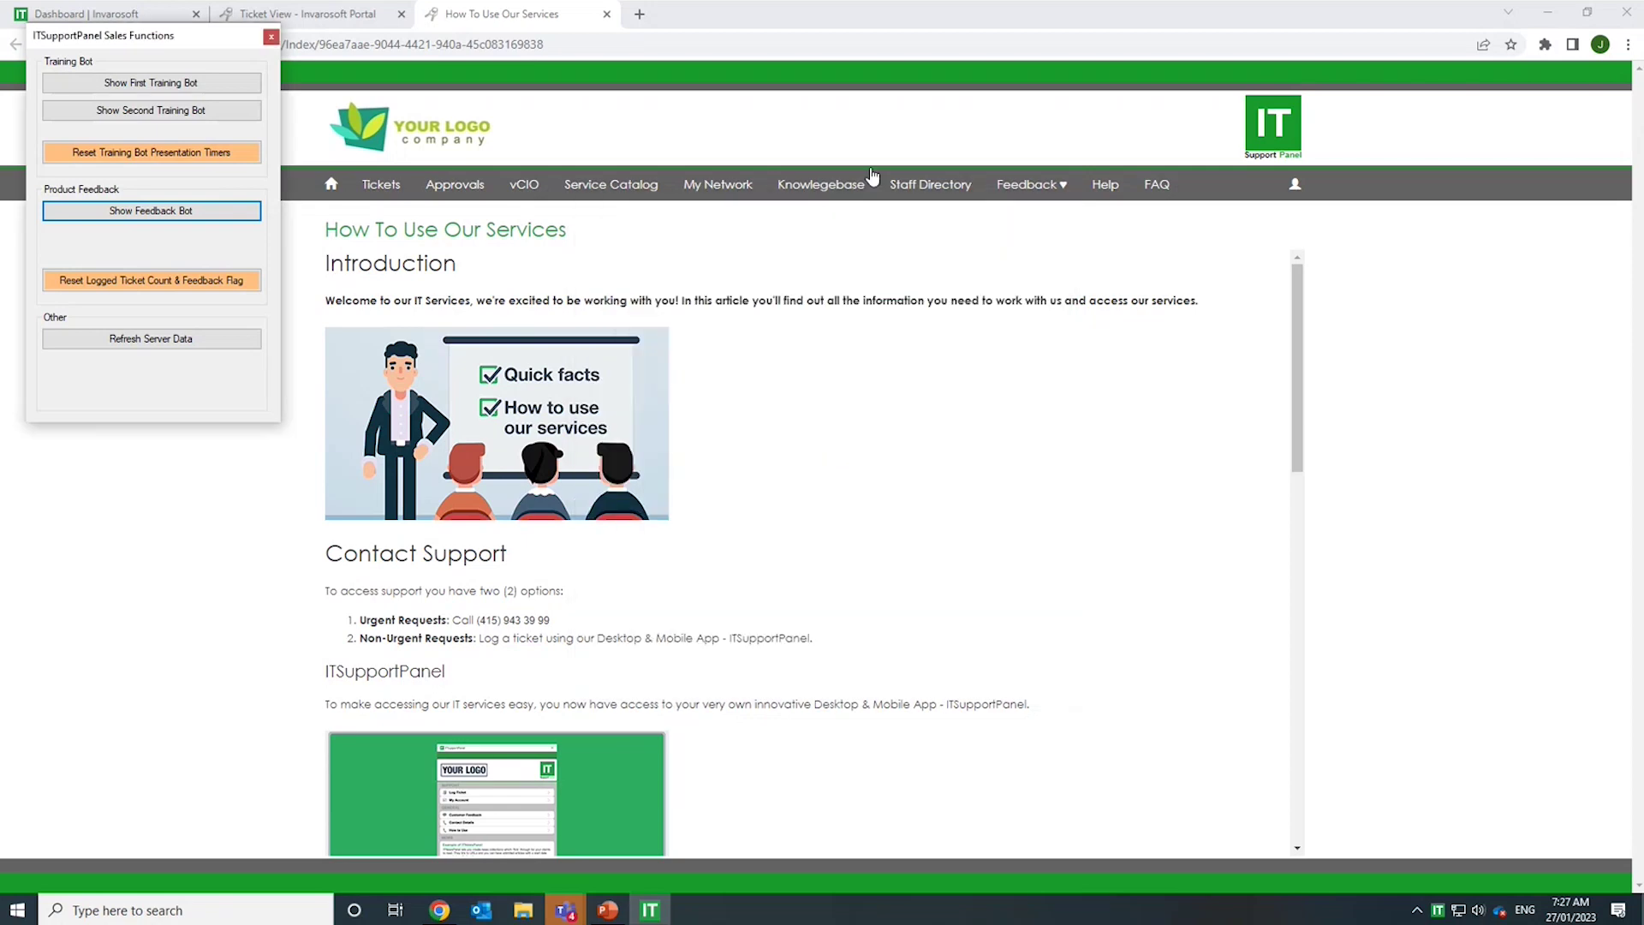
pyautogui.click(271, 36)
pyautogui.click(329, 185)
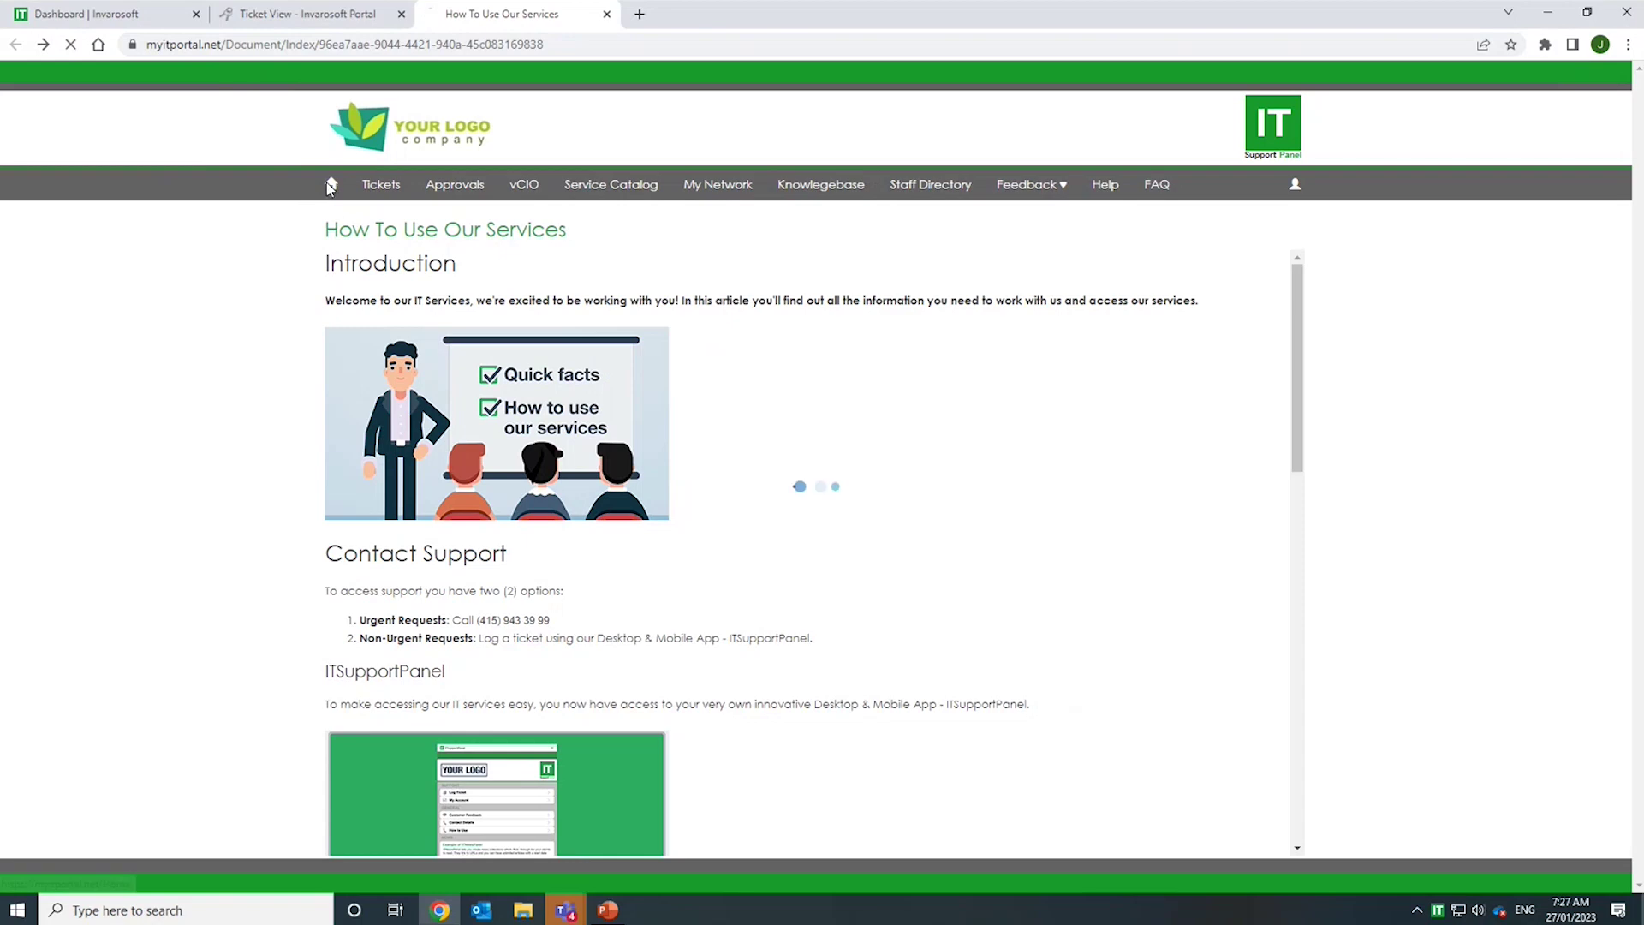
# - Reopen the support panel, place it over the portal video, and start a new ticket
pyautogui.click(1437, 909)
pyautogui.moveTo(790, 127); pyautogui.dragTo(1286, 160)
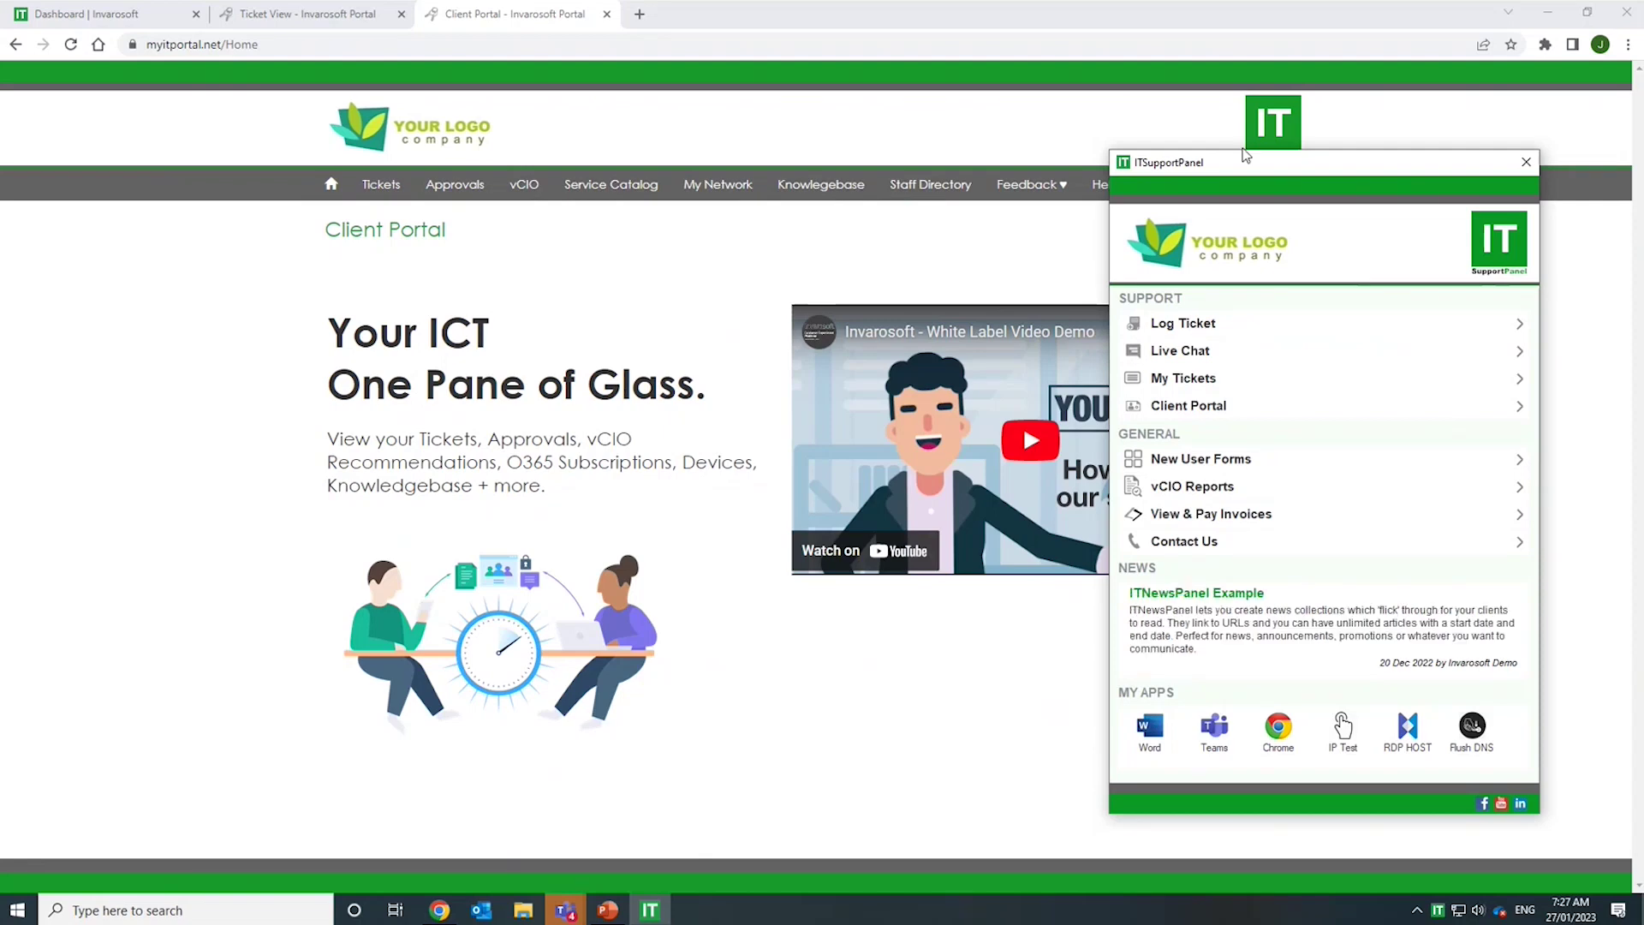
pyautogui.moveTo(1250, 163); pyautogui.dragTo(956, 162)
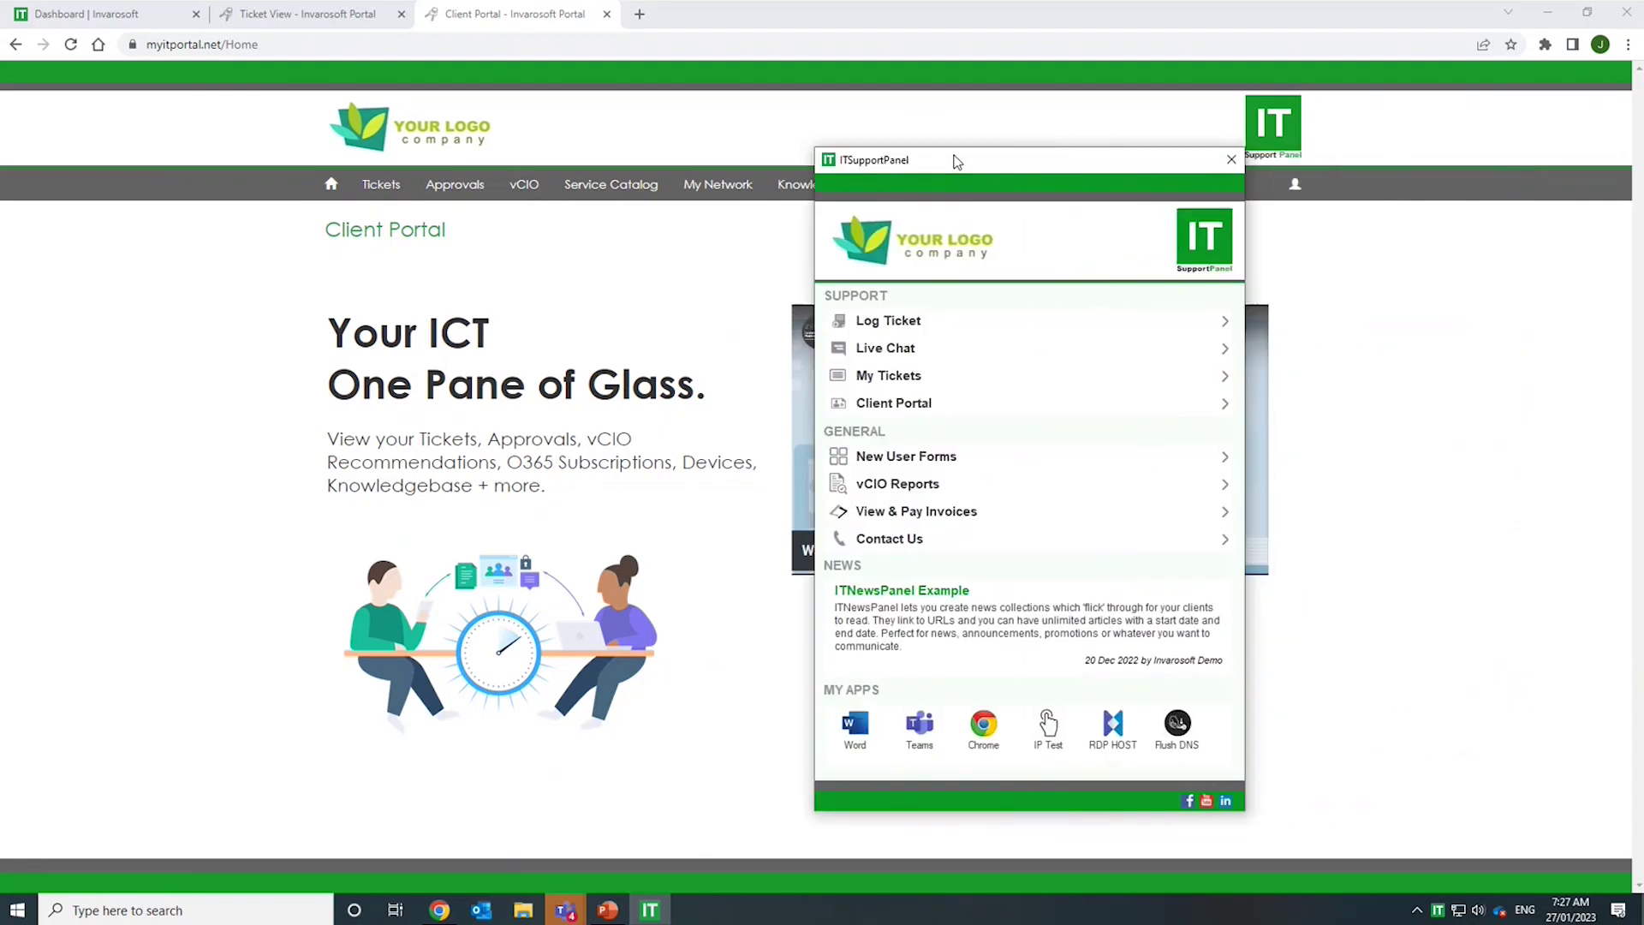
pyautogui.click(890, 323)
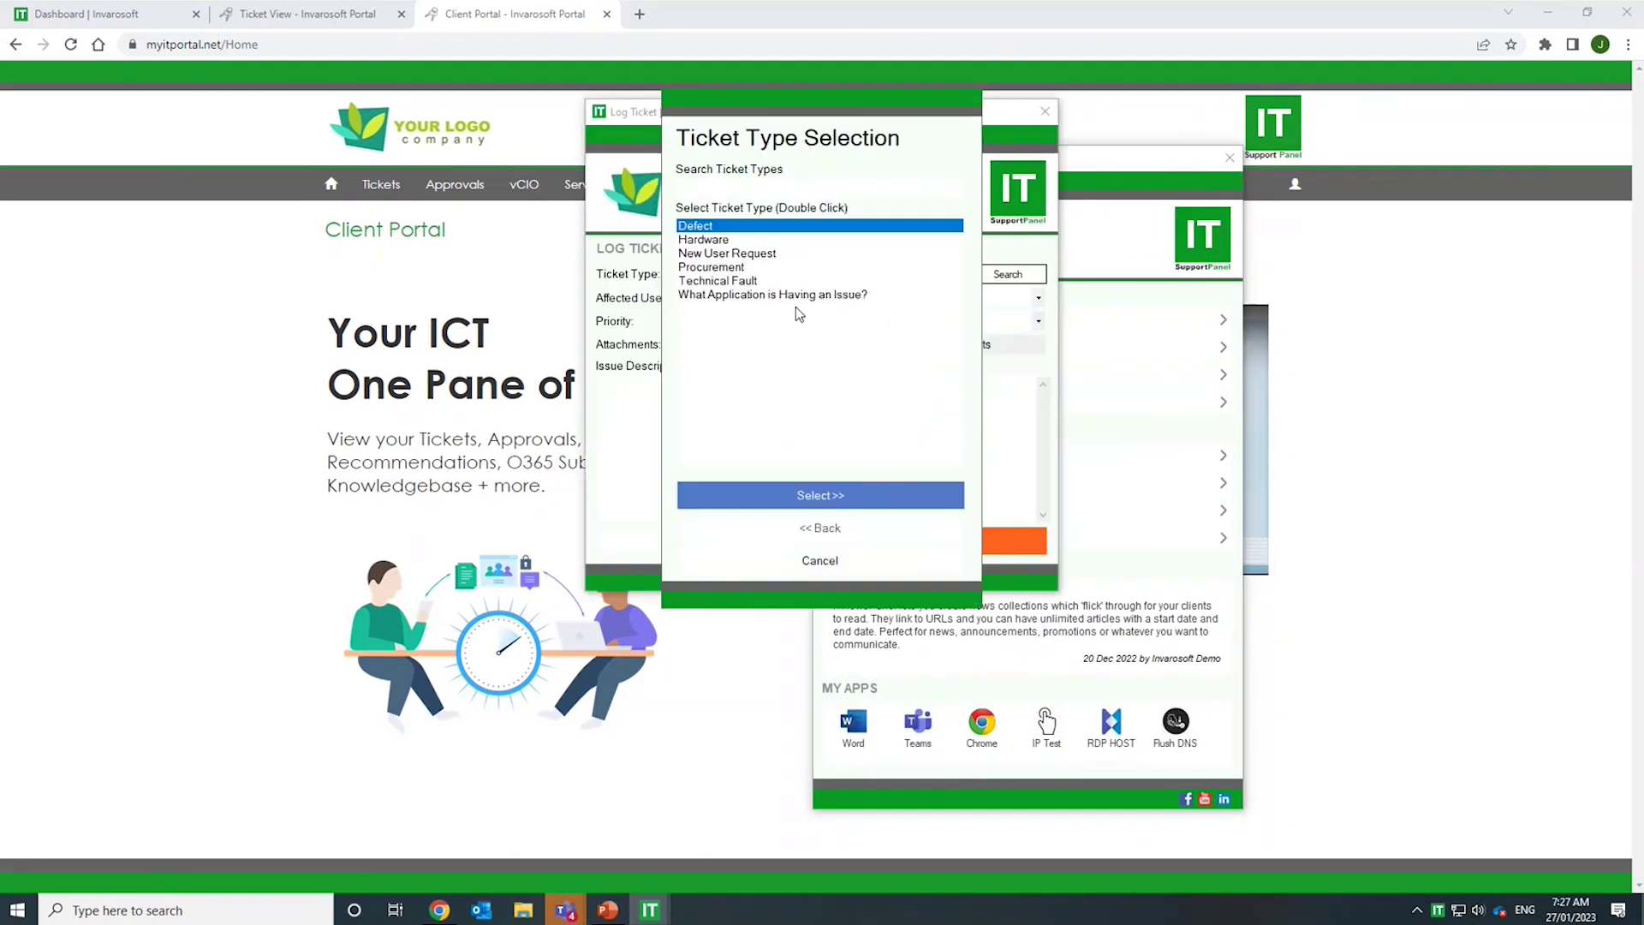
# - Set the ticket type to New User Request, sub type Other Request, and review the New User Setup suggestion
pyautogui.click(729, 255)
pyautogui.doubleClick(728, 255)
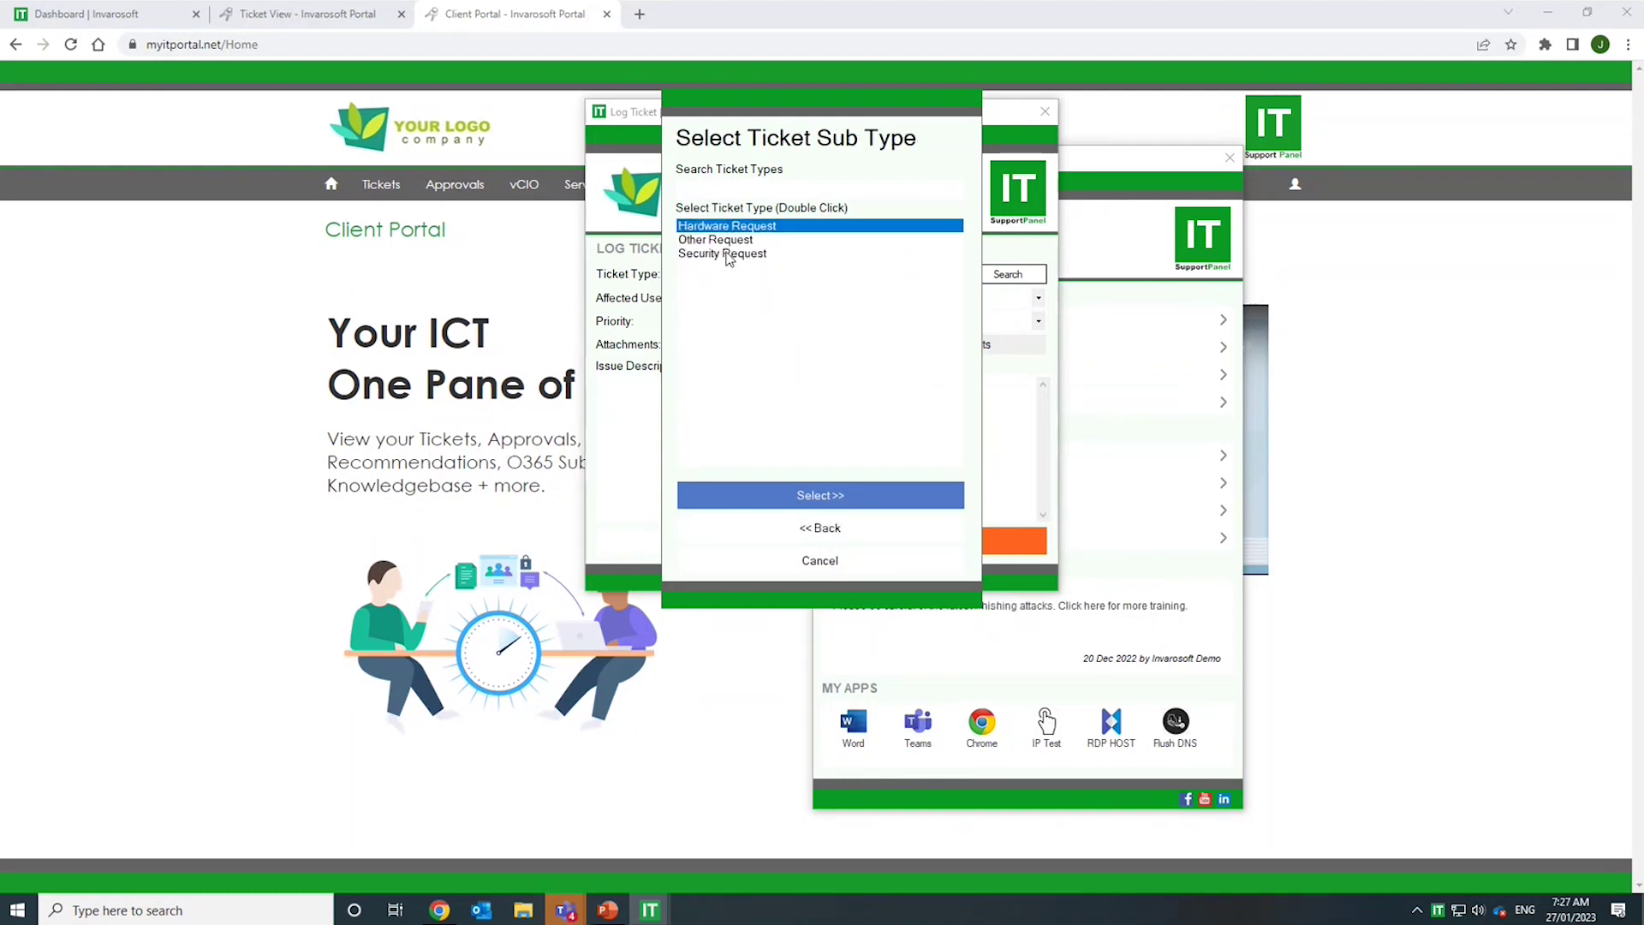
pyautogui.doubleClick(728, 240)
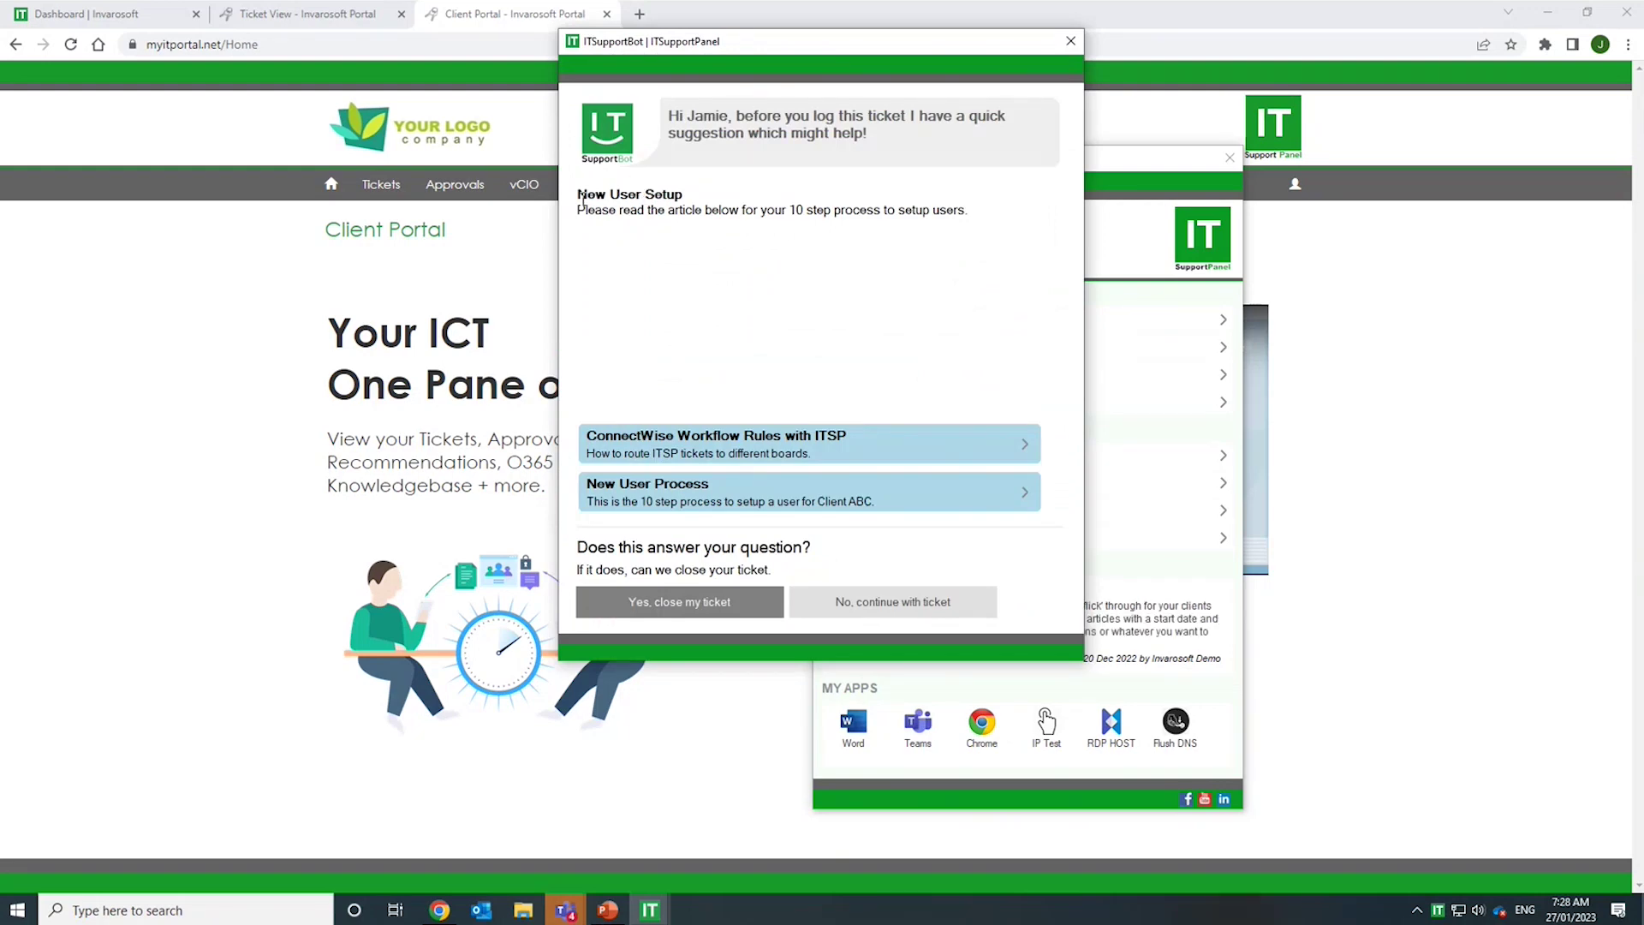
pyautogui.moveTo(577, 191); pyautogui.dragTo(1025, 208)
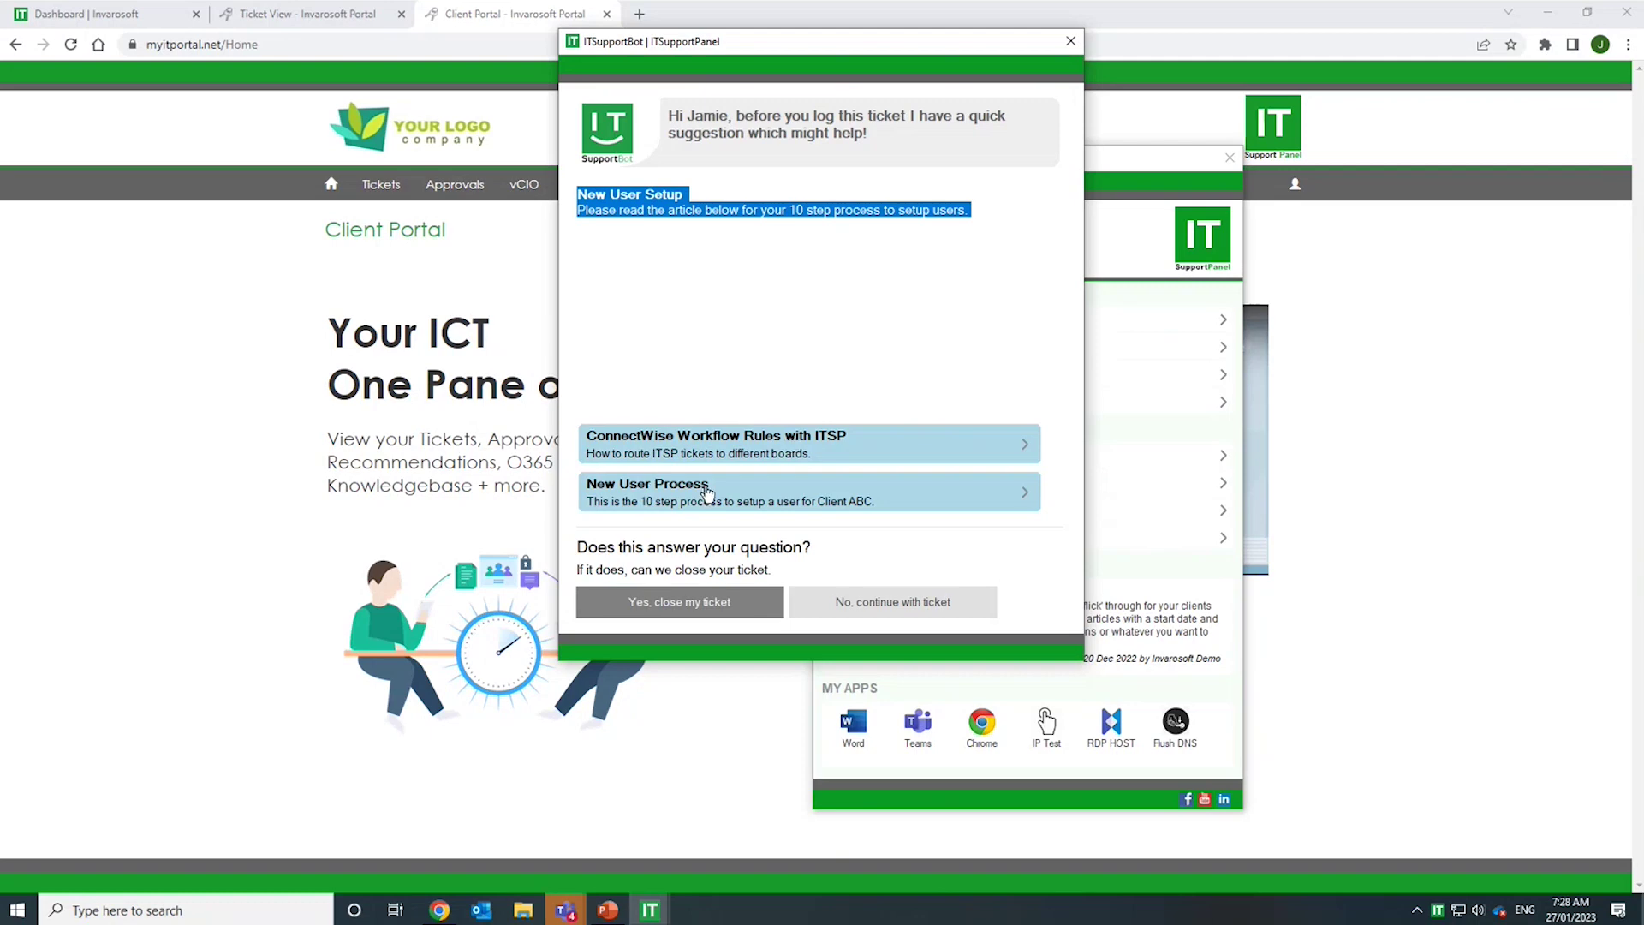
pyautogui.click(678, 302)
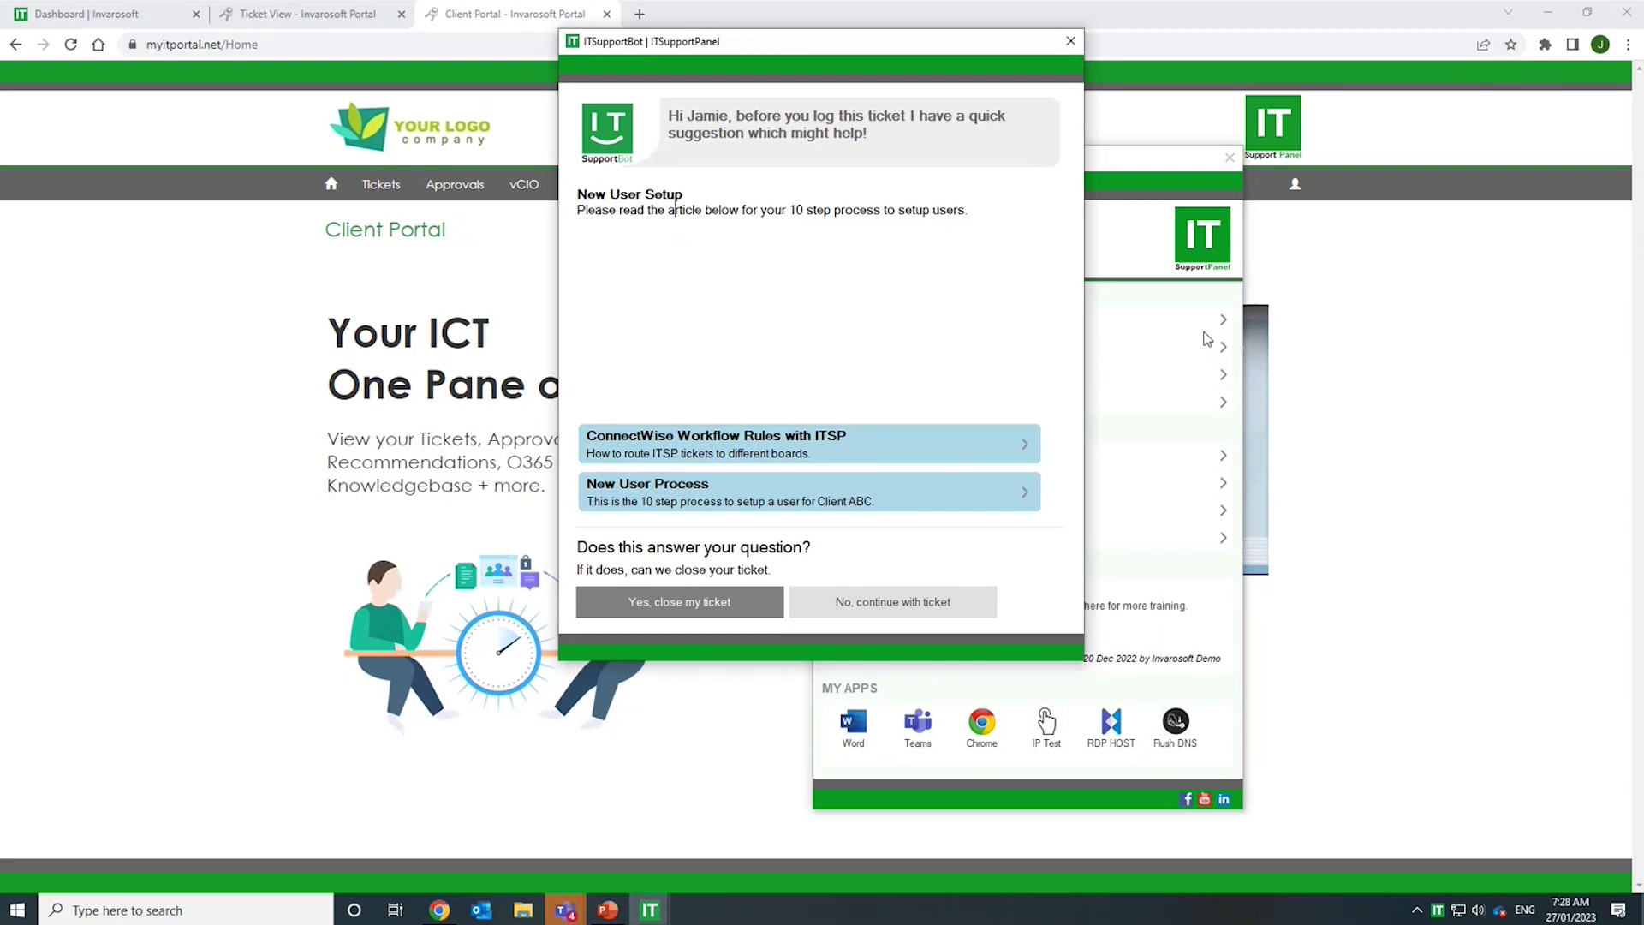
# - Close the ITSupportBot suggestion and scroll through the empty New User Form fields
pyautogui.click(1071, 45)
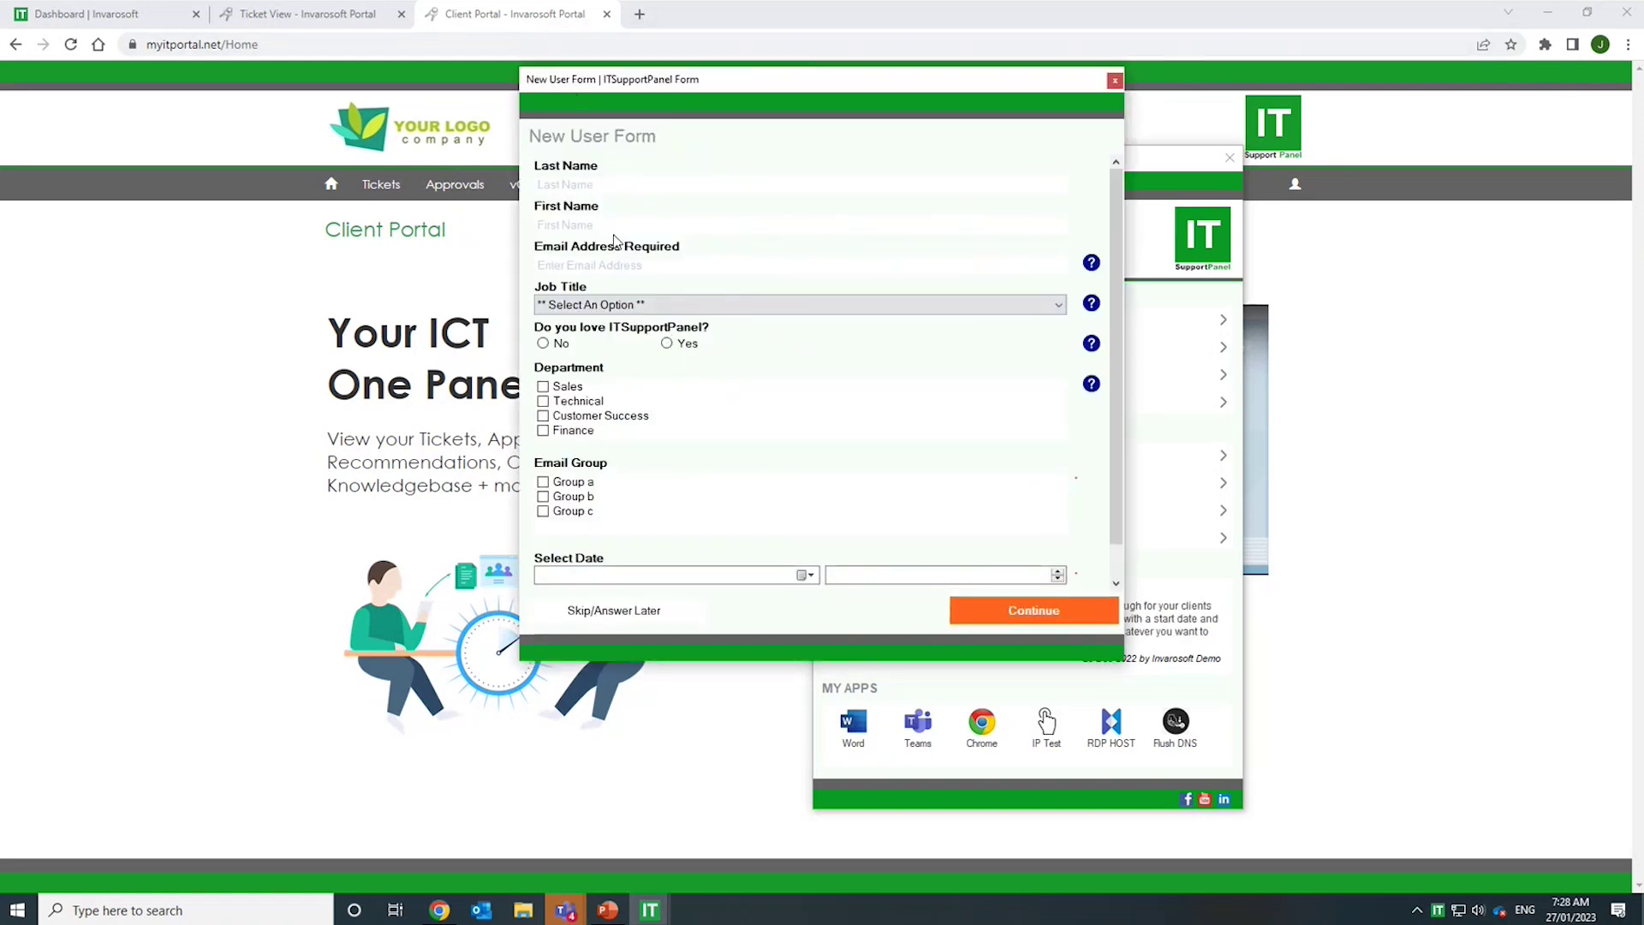
pyautogui.scroll(-1, 1118, 342)
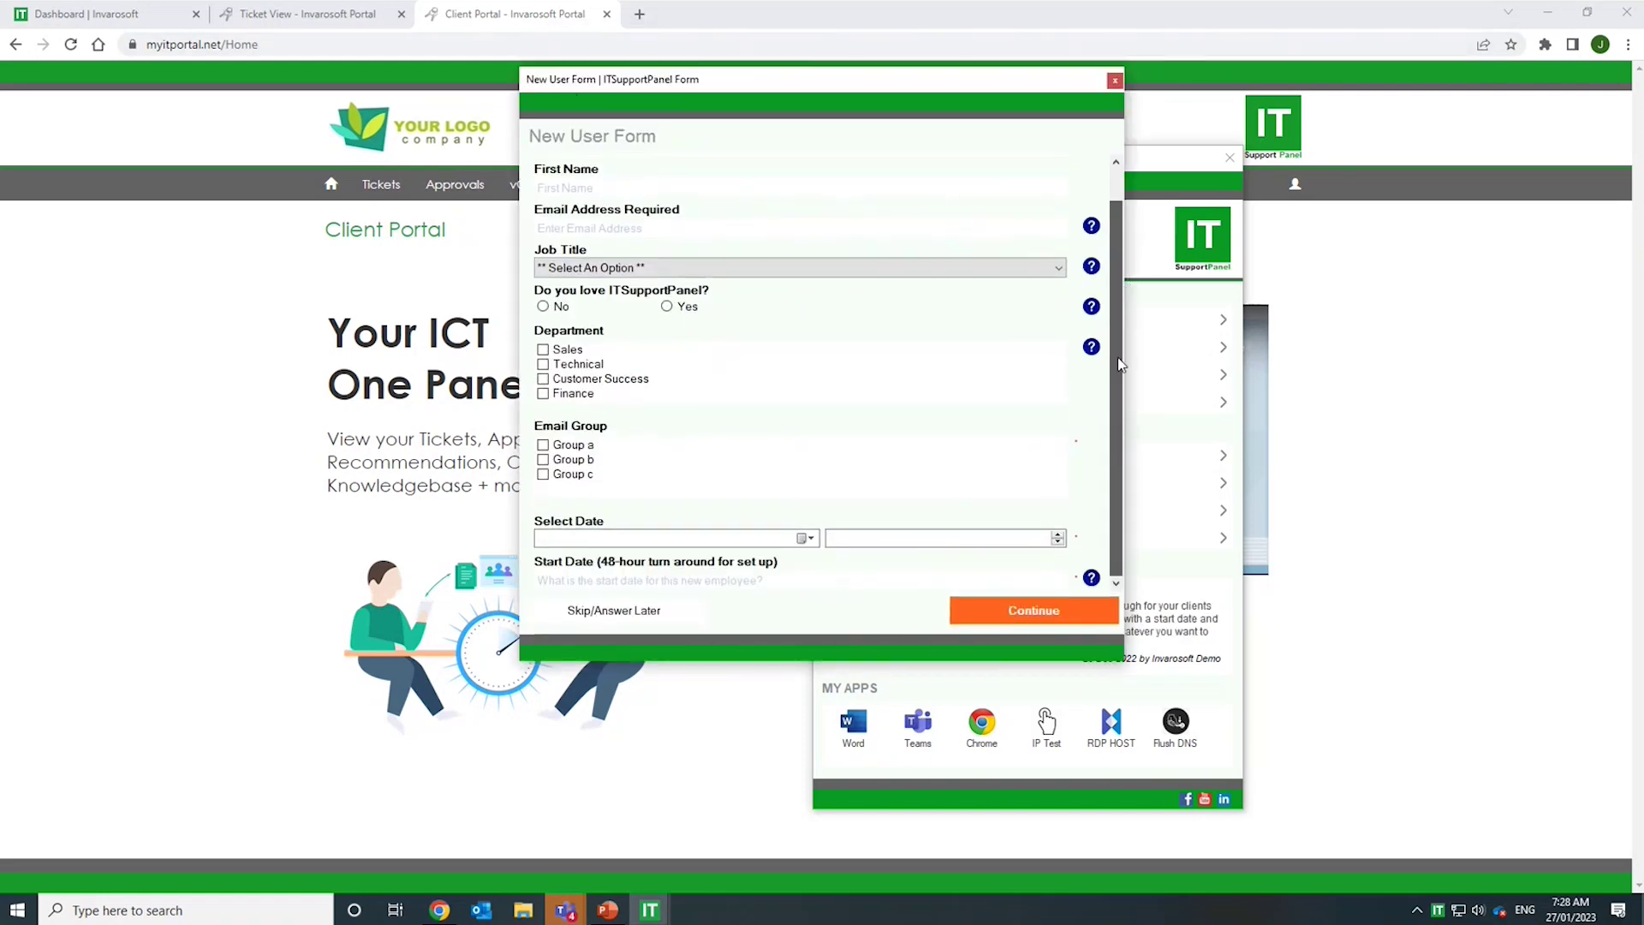
pyautogui.scroll(1, 1118, 360)
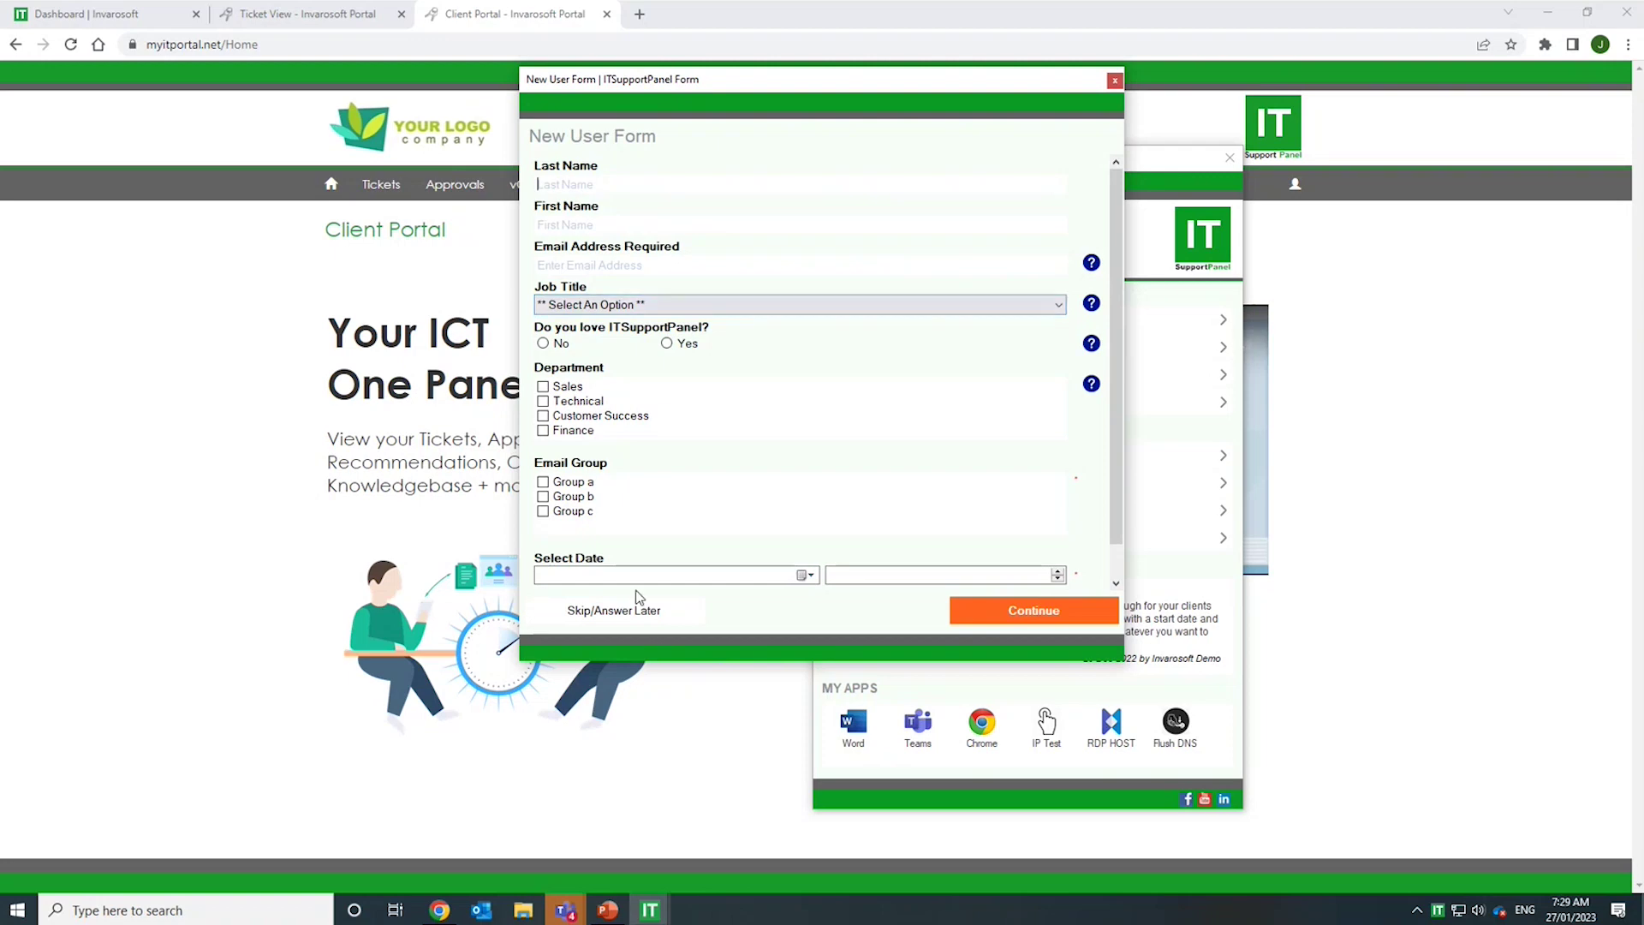
pyautogui.scroll(-1, 642, 587)
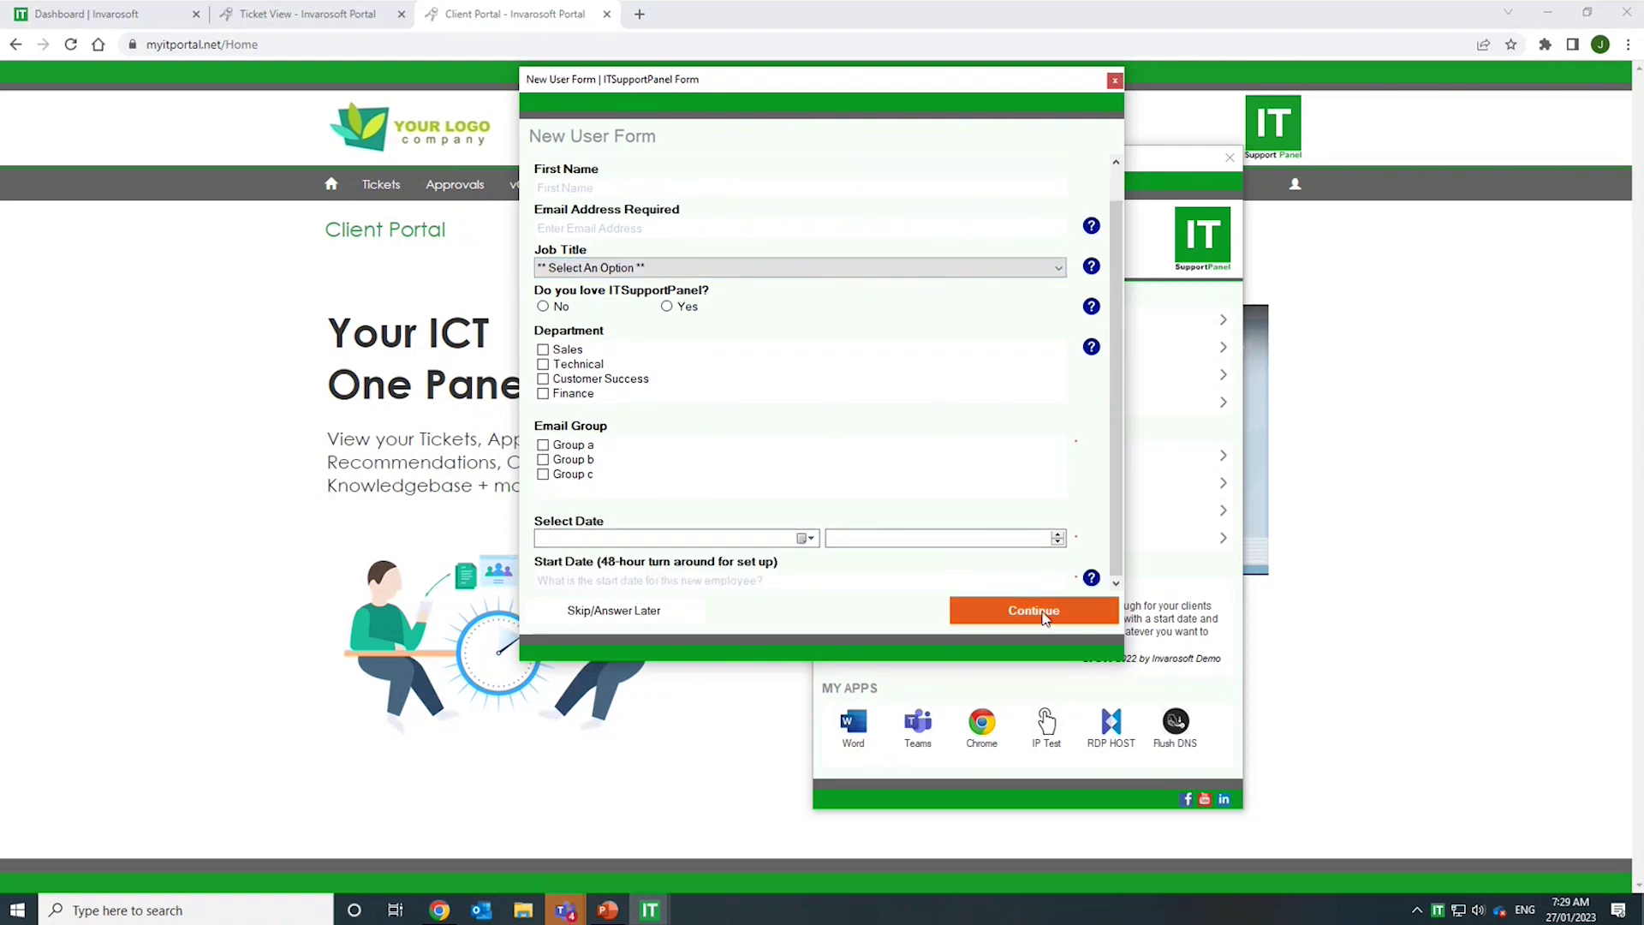
# - Defer the New User Form, attach a screenshot of the portal page, and type test text in Issue Description
pyautogui.click(650, 613)
pyautogui.click(948, 519)
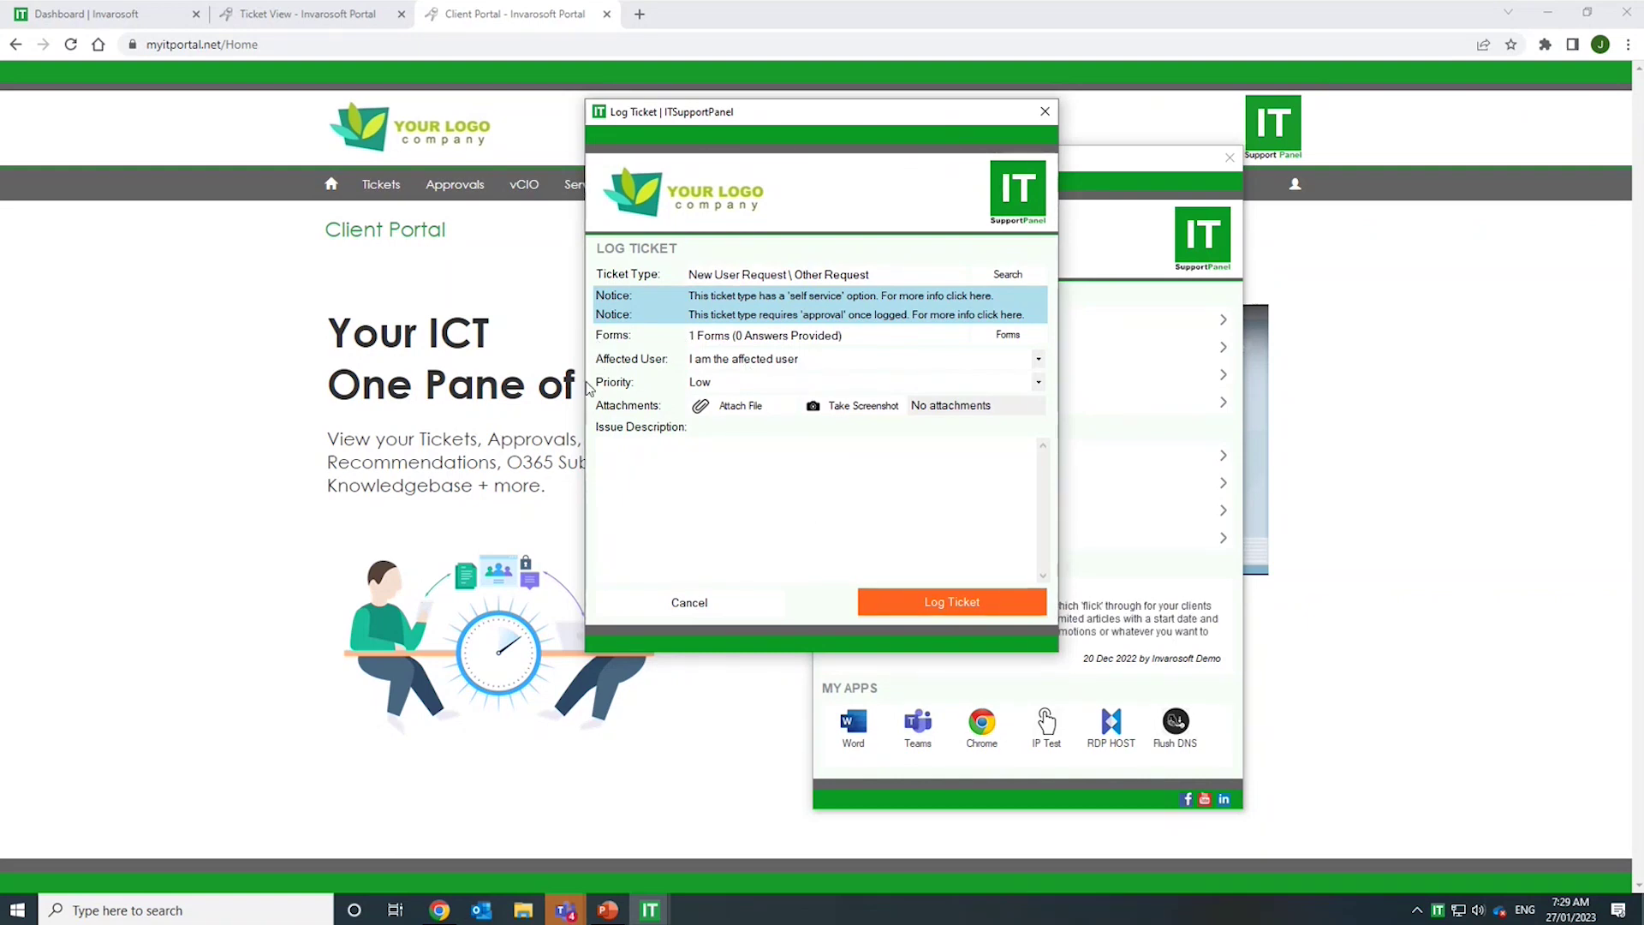
pyautogui.click(856, 405)
pyautogui.moveTo(578, 142); pyautogui.dragTo(1471, 672)
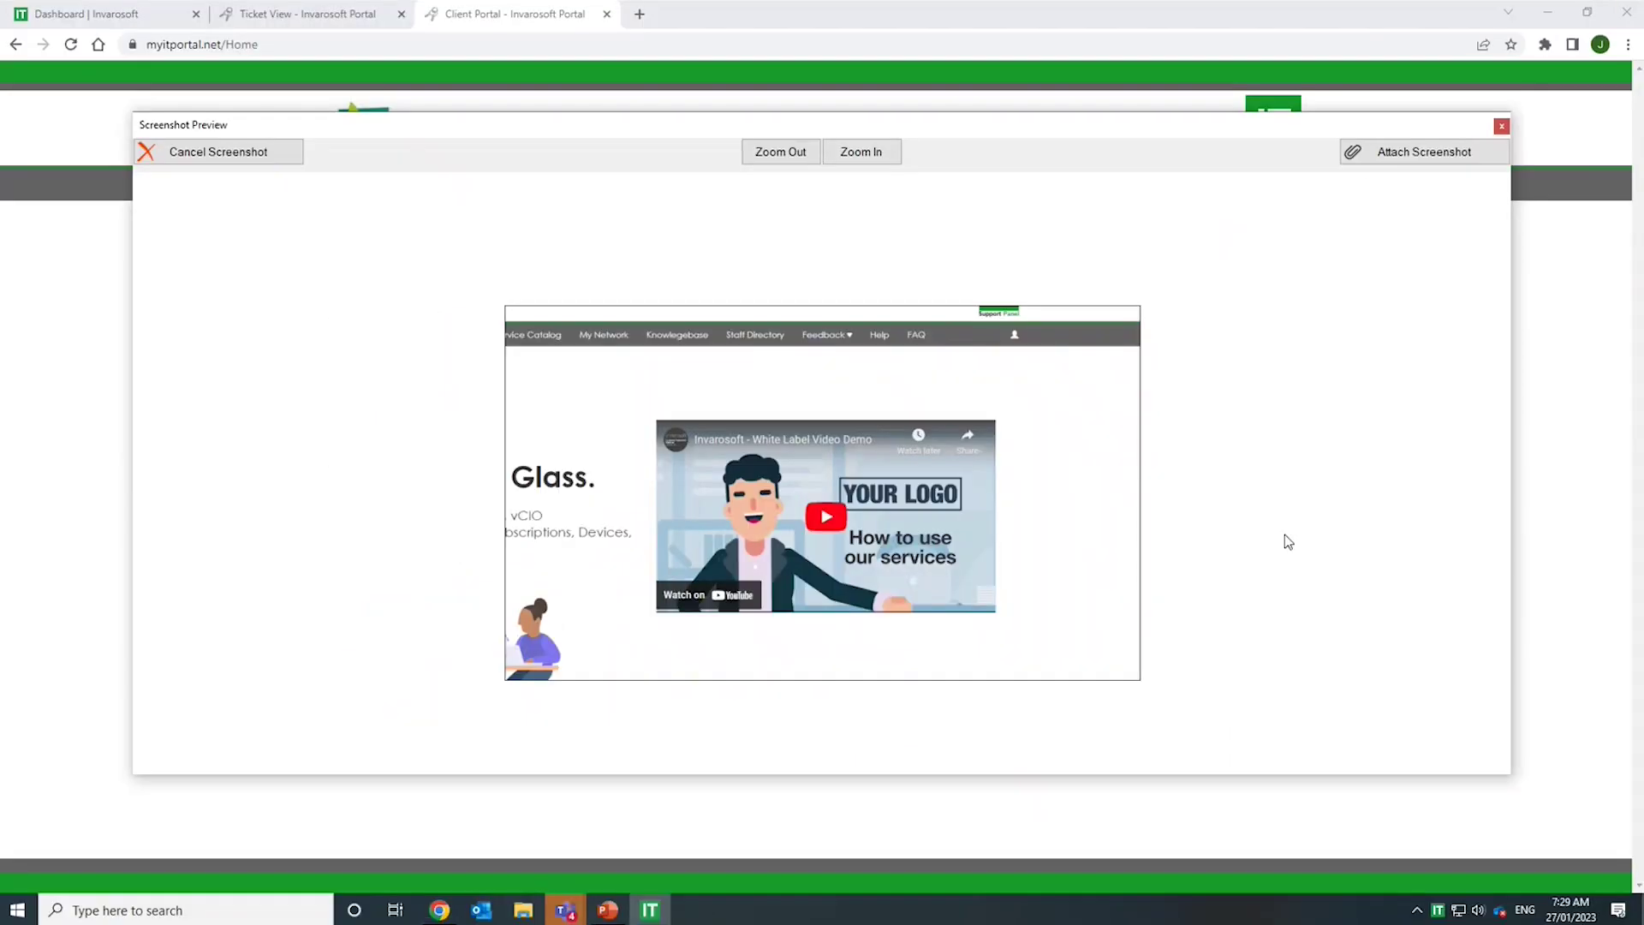
pyautogui.click(1412, 153)
pyautogui.click(676, 478)
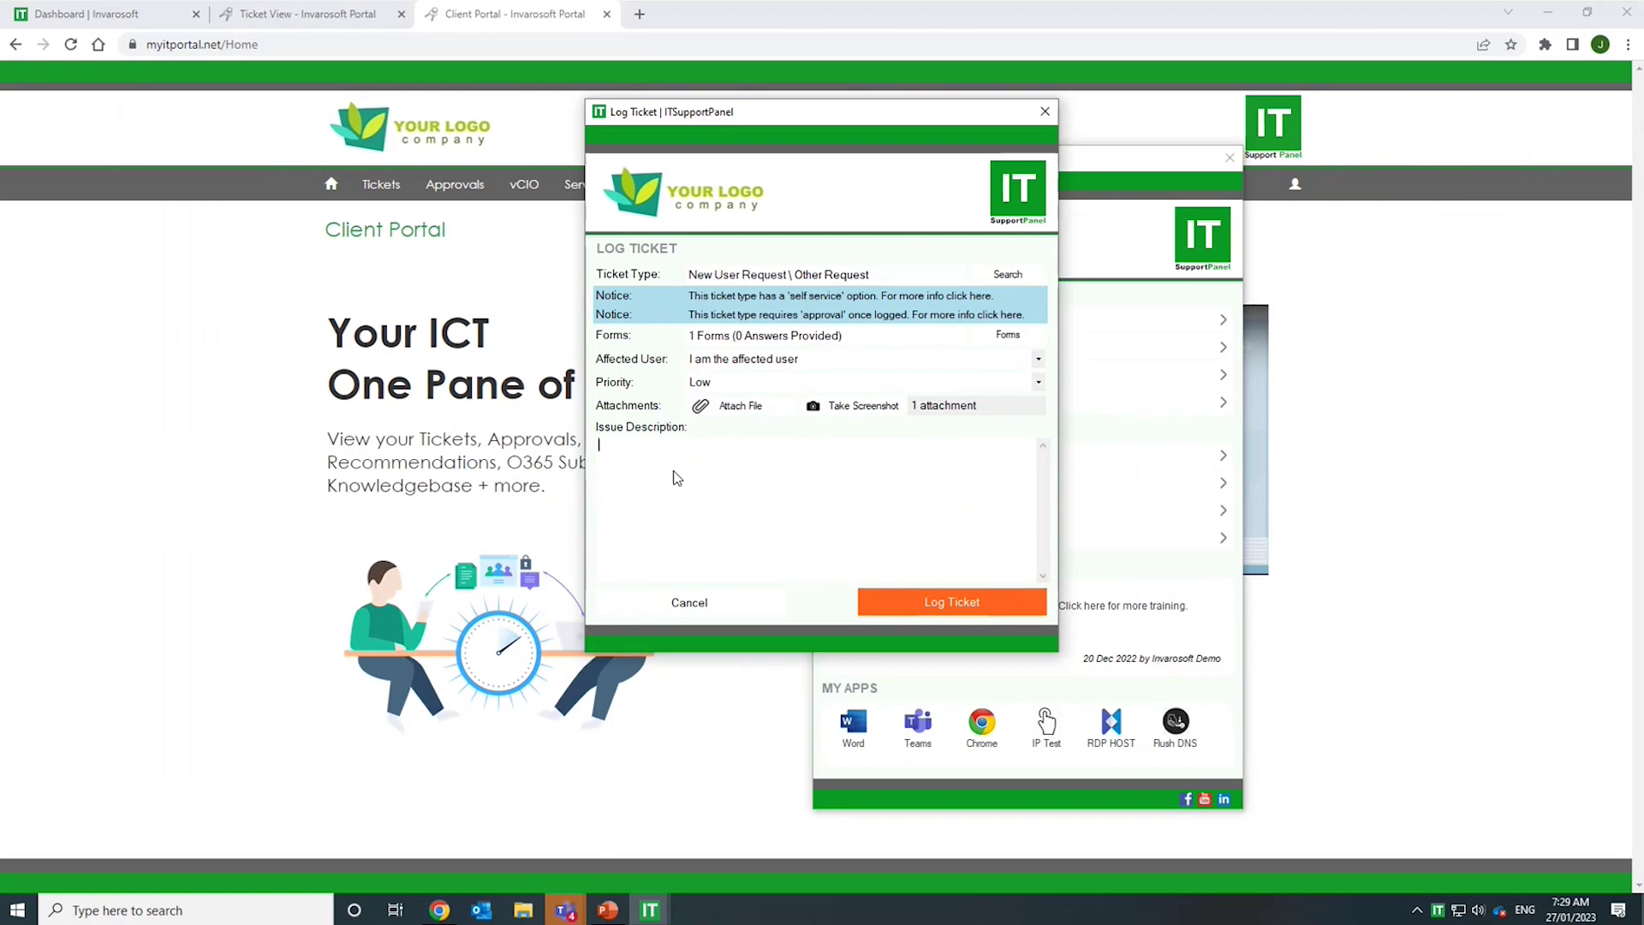
pyautogui.write('iijdiojd')
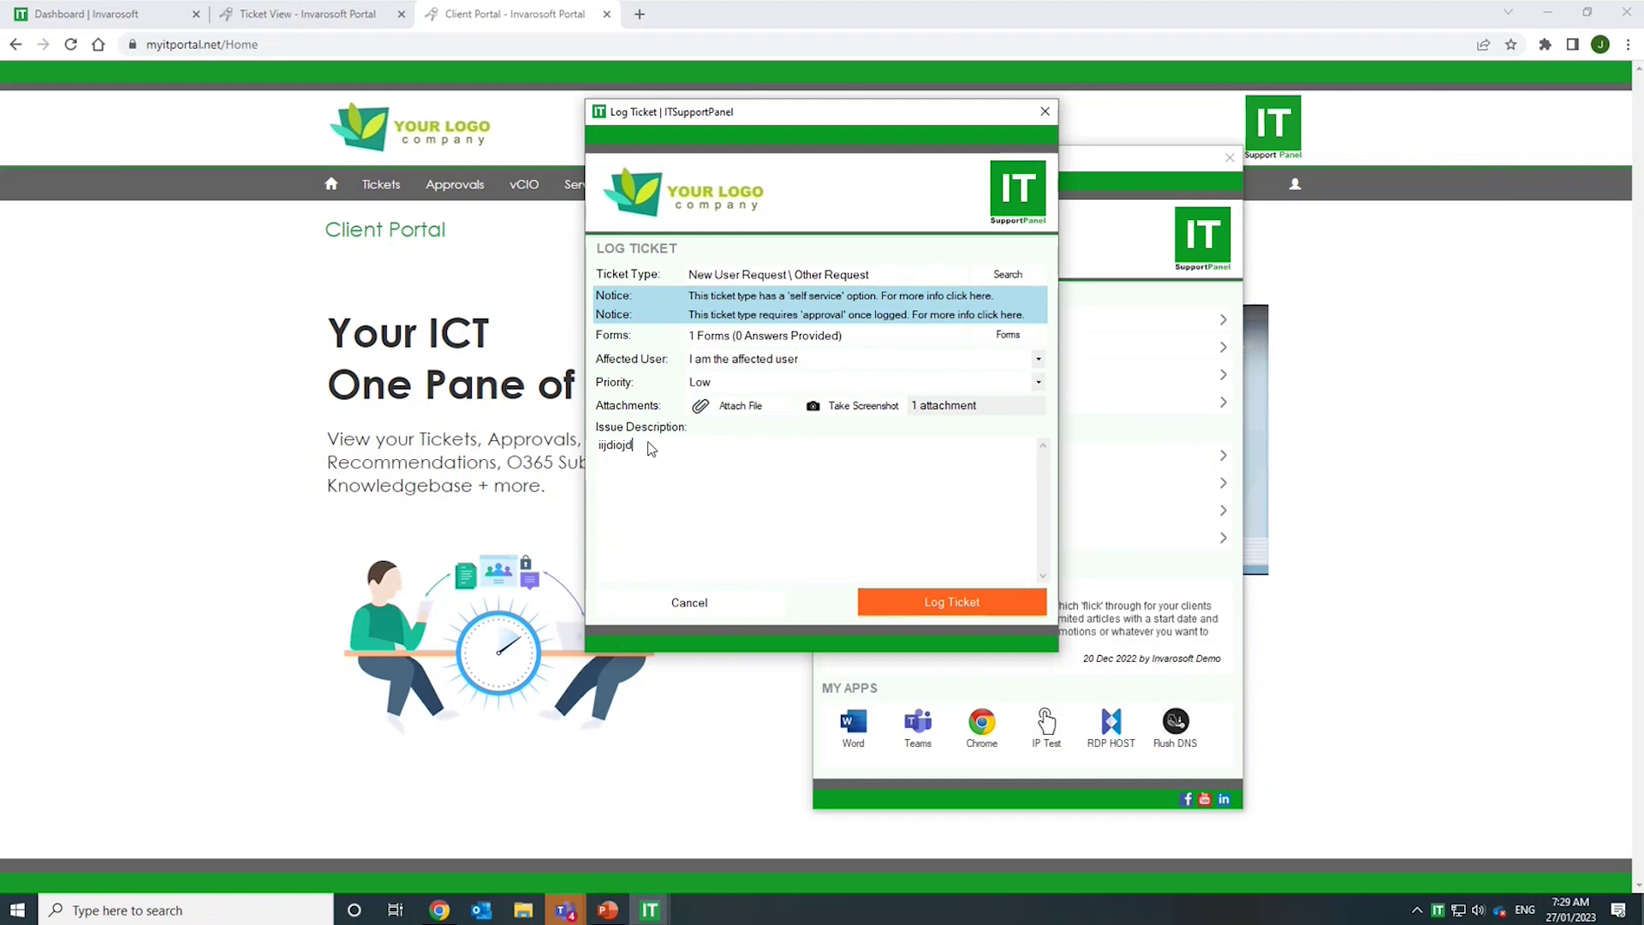
# - Change the ticket type to Technical Fault with sub type Other
pyautogui.click(754, 276)
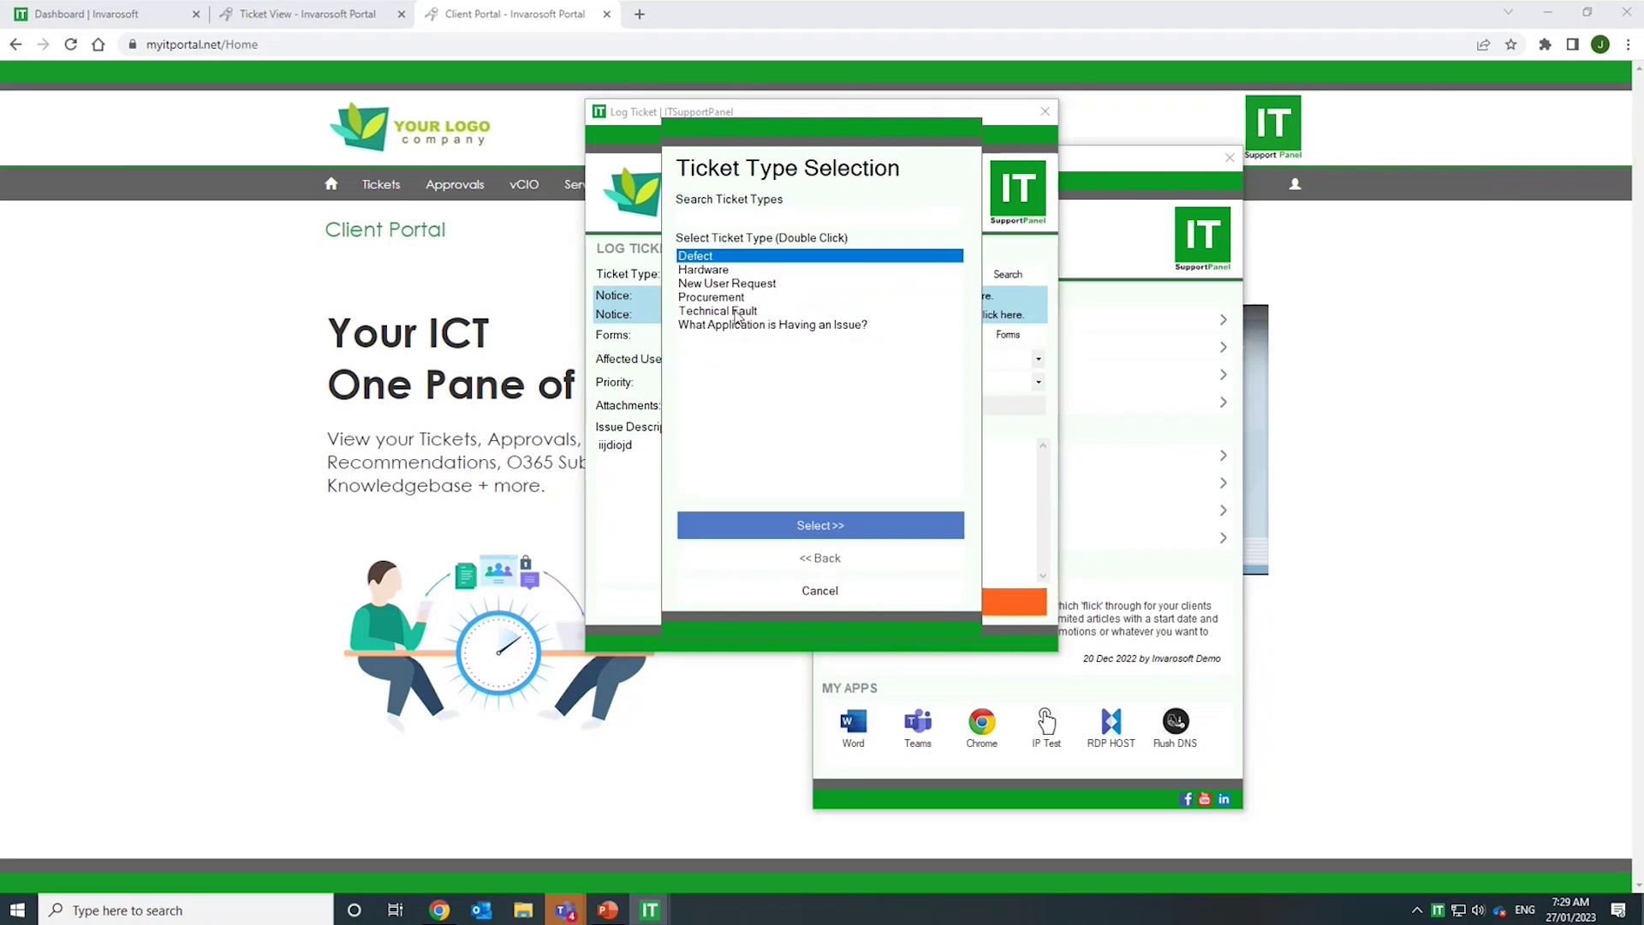
pyautogui.doubleClick(738, 310)
pyautogui.doubleClick(719, 311)
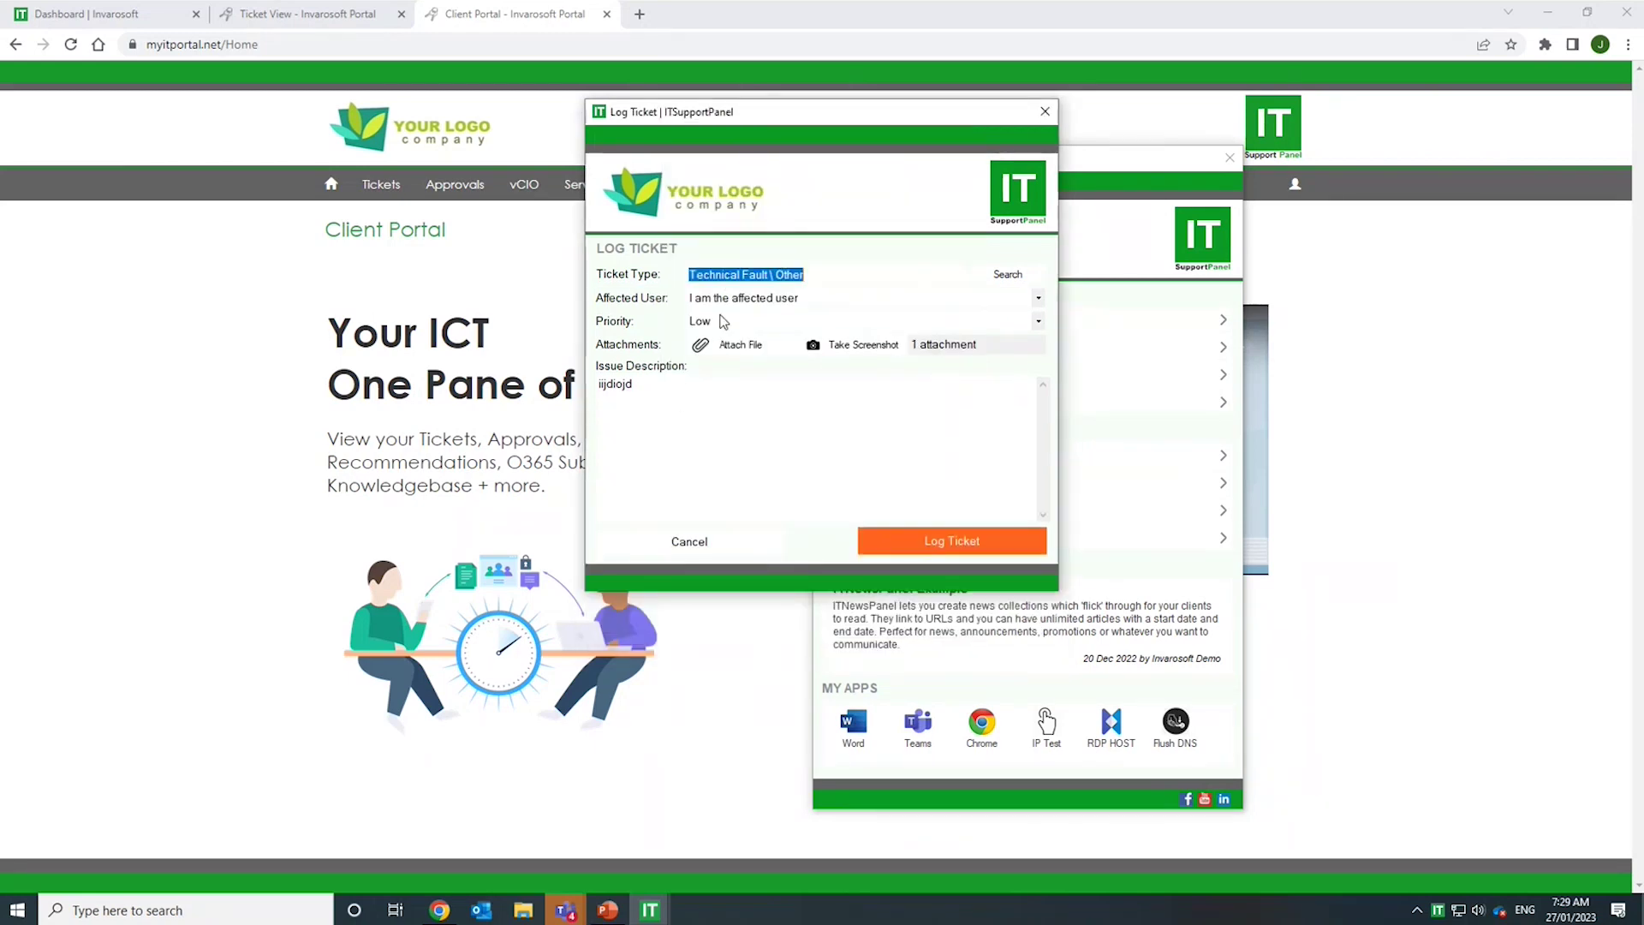
pyautogui.moveTo(673, 382); pyautogui.dragTo(584, 376)
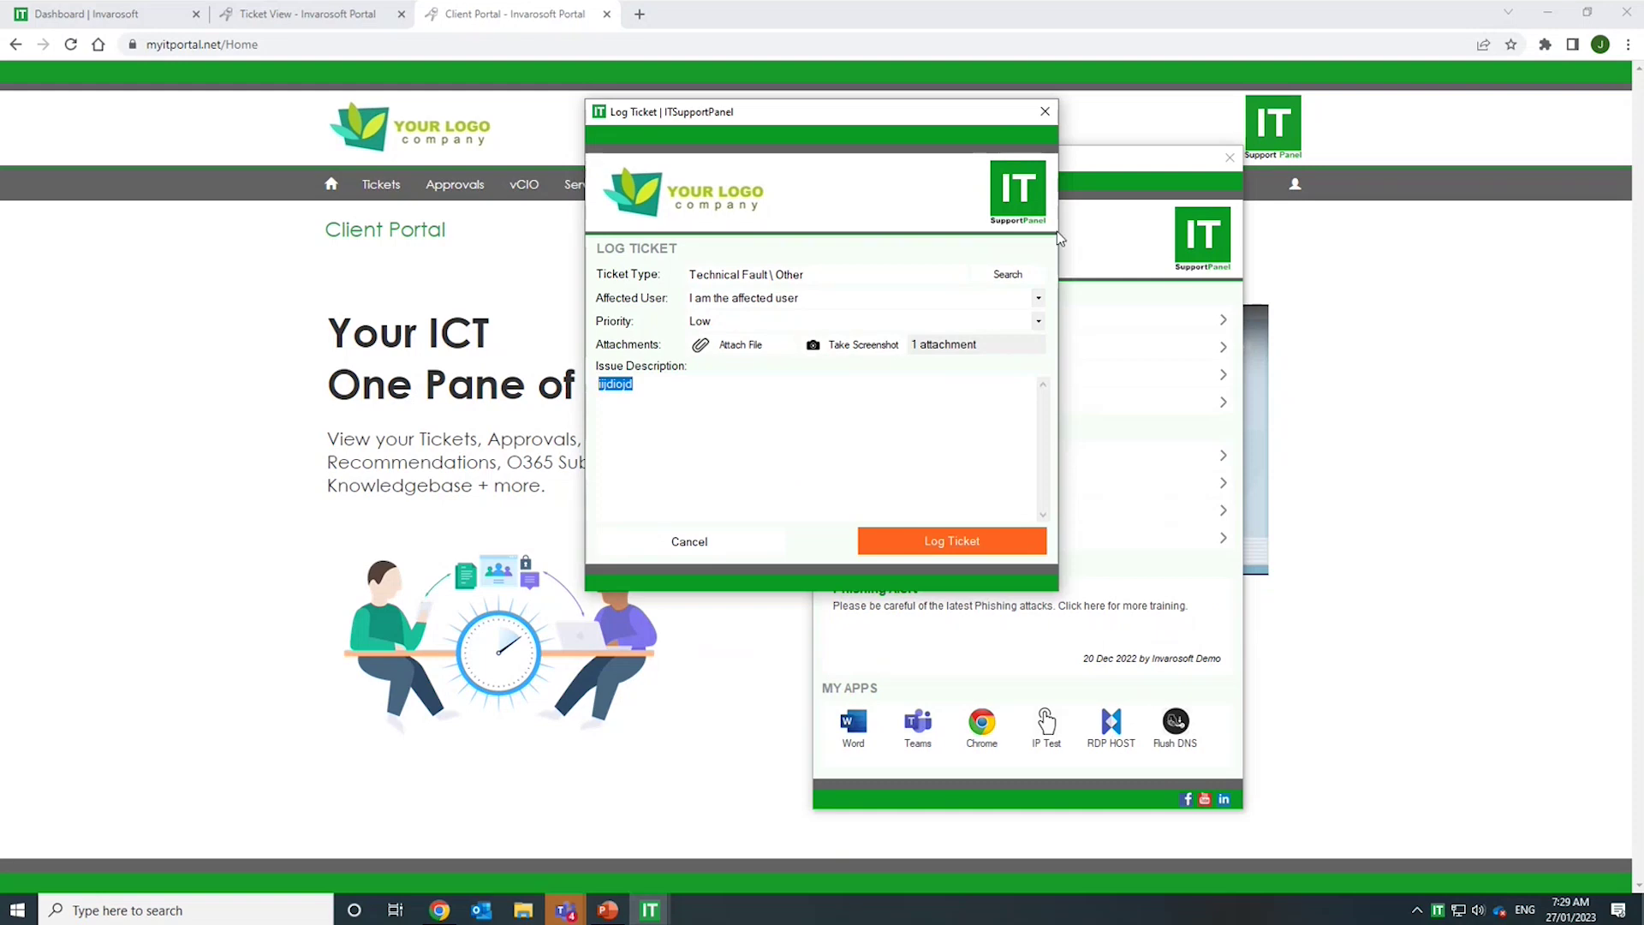
# - Close the draft ticket, start a new one, then cancel the type selection and the ticket
pyautogui.click(1044, 112)
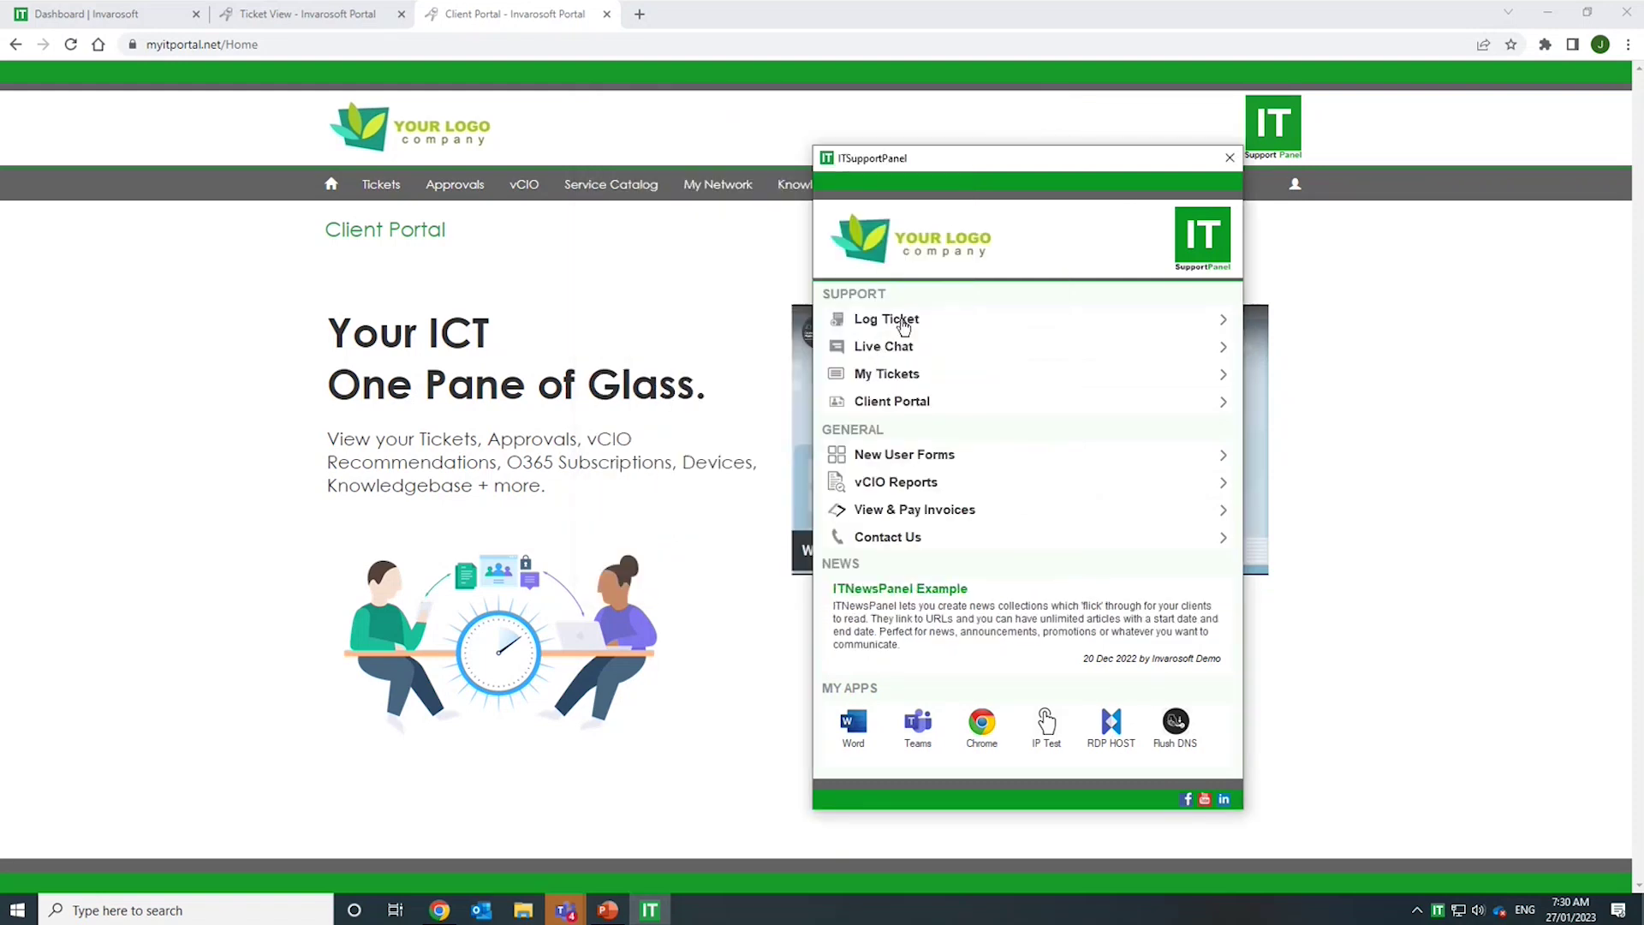
pyautogui.click(1002, 323)
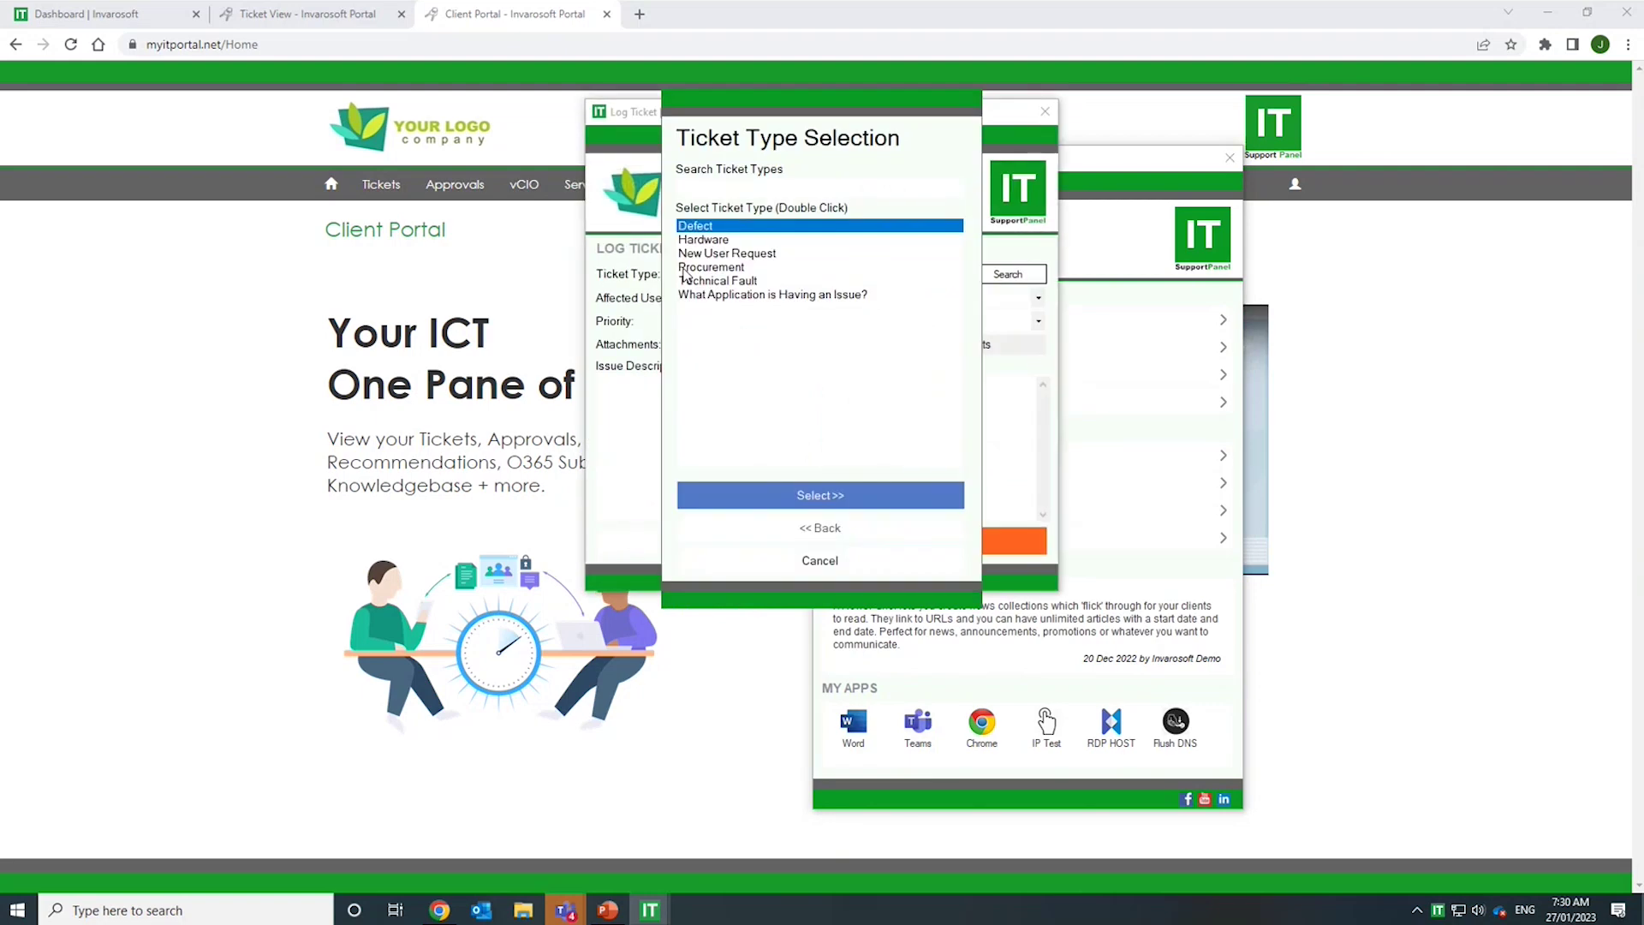
pyautogui.click(772, 557)
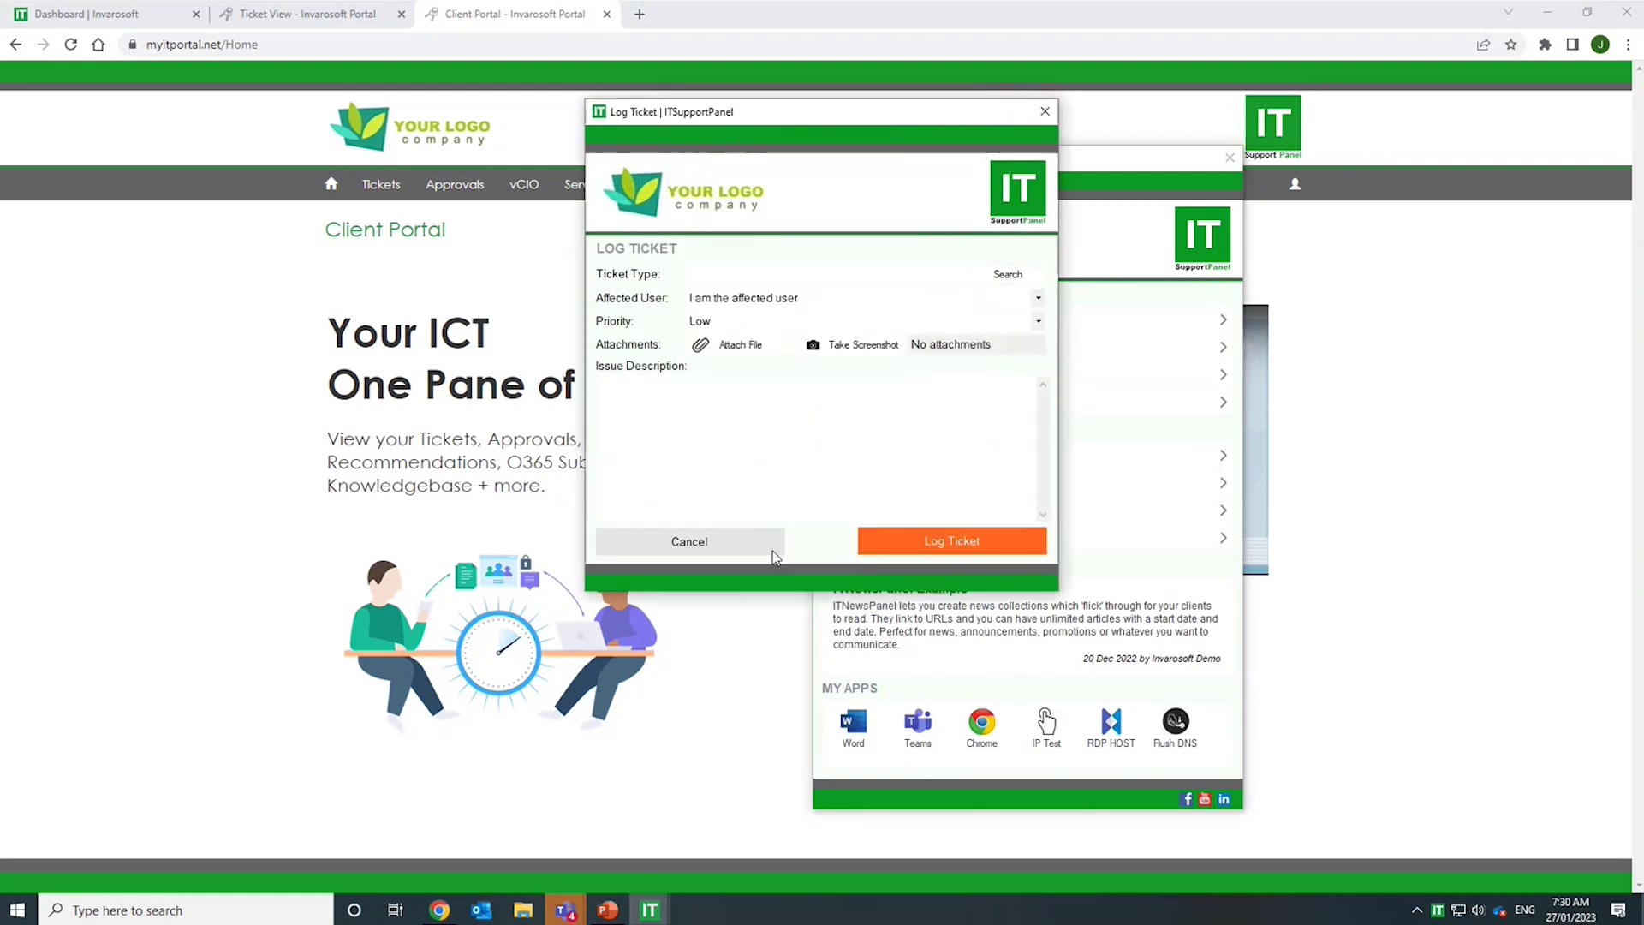
pyautogui.click(712, 537)
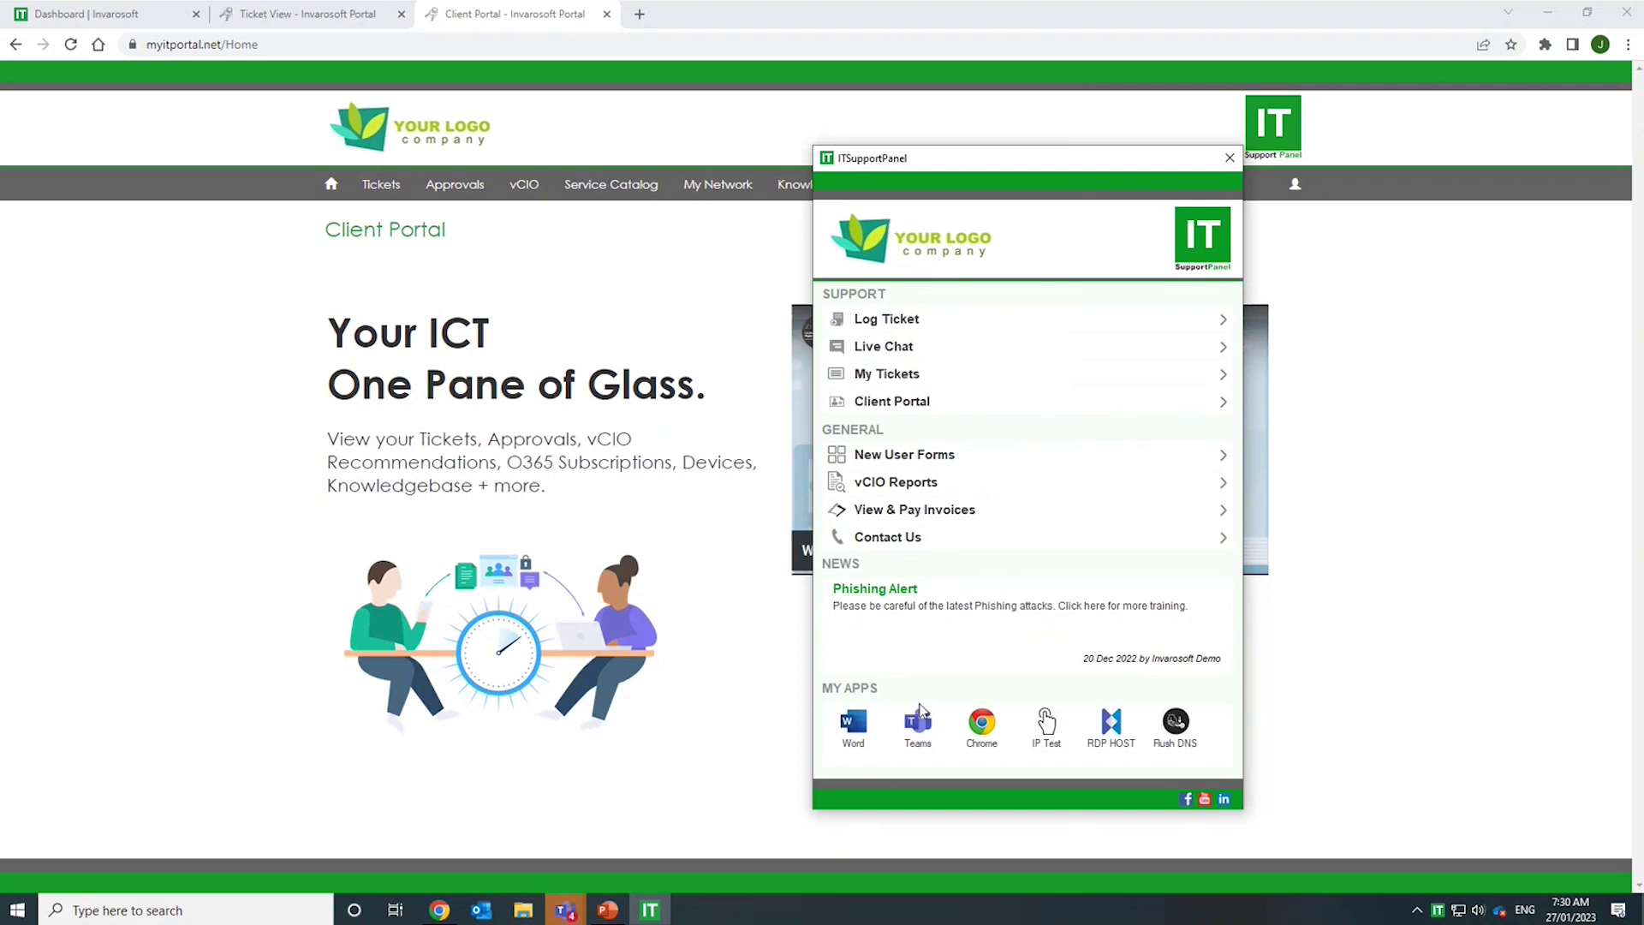
# - Try the listed apps, including Flush DNS, then close the support panel
pyautogui.click(1173, 738)
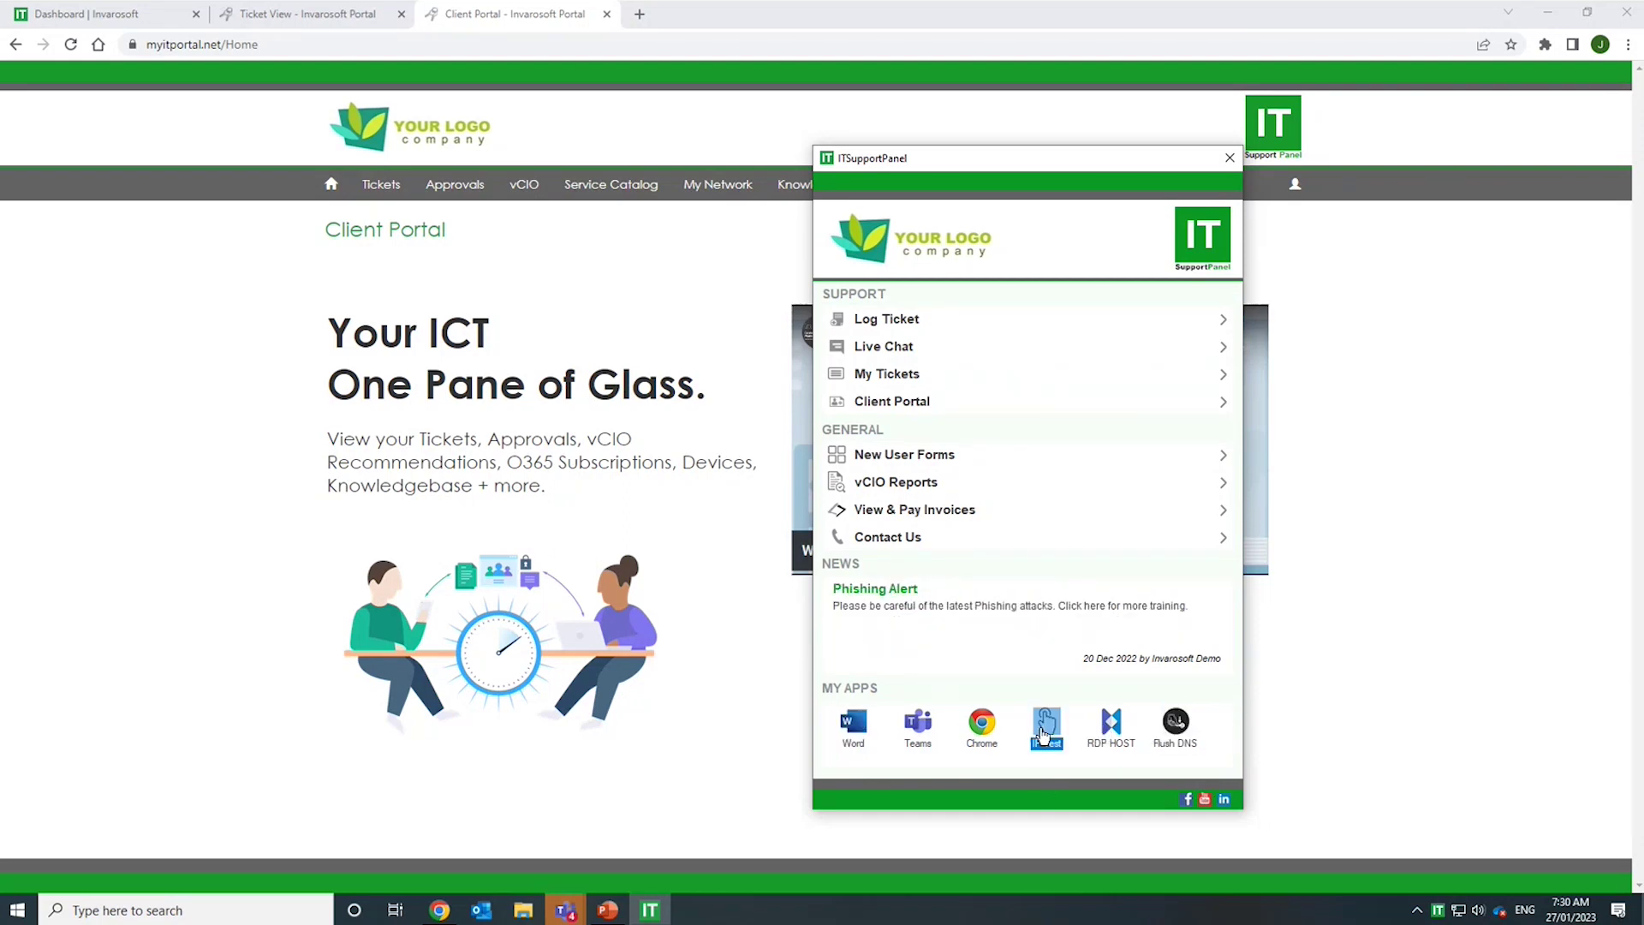
pyautogui.click(1165, 729)
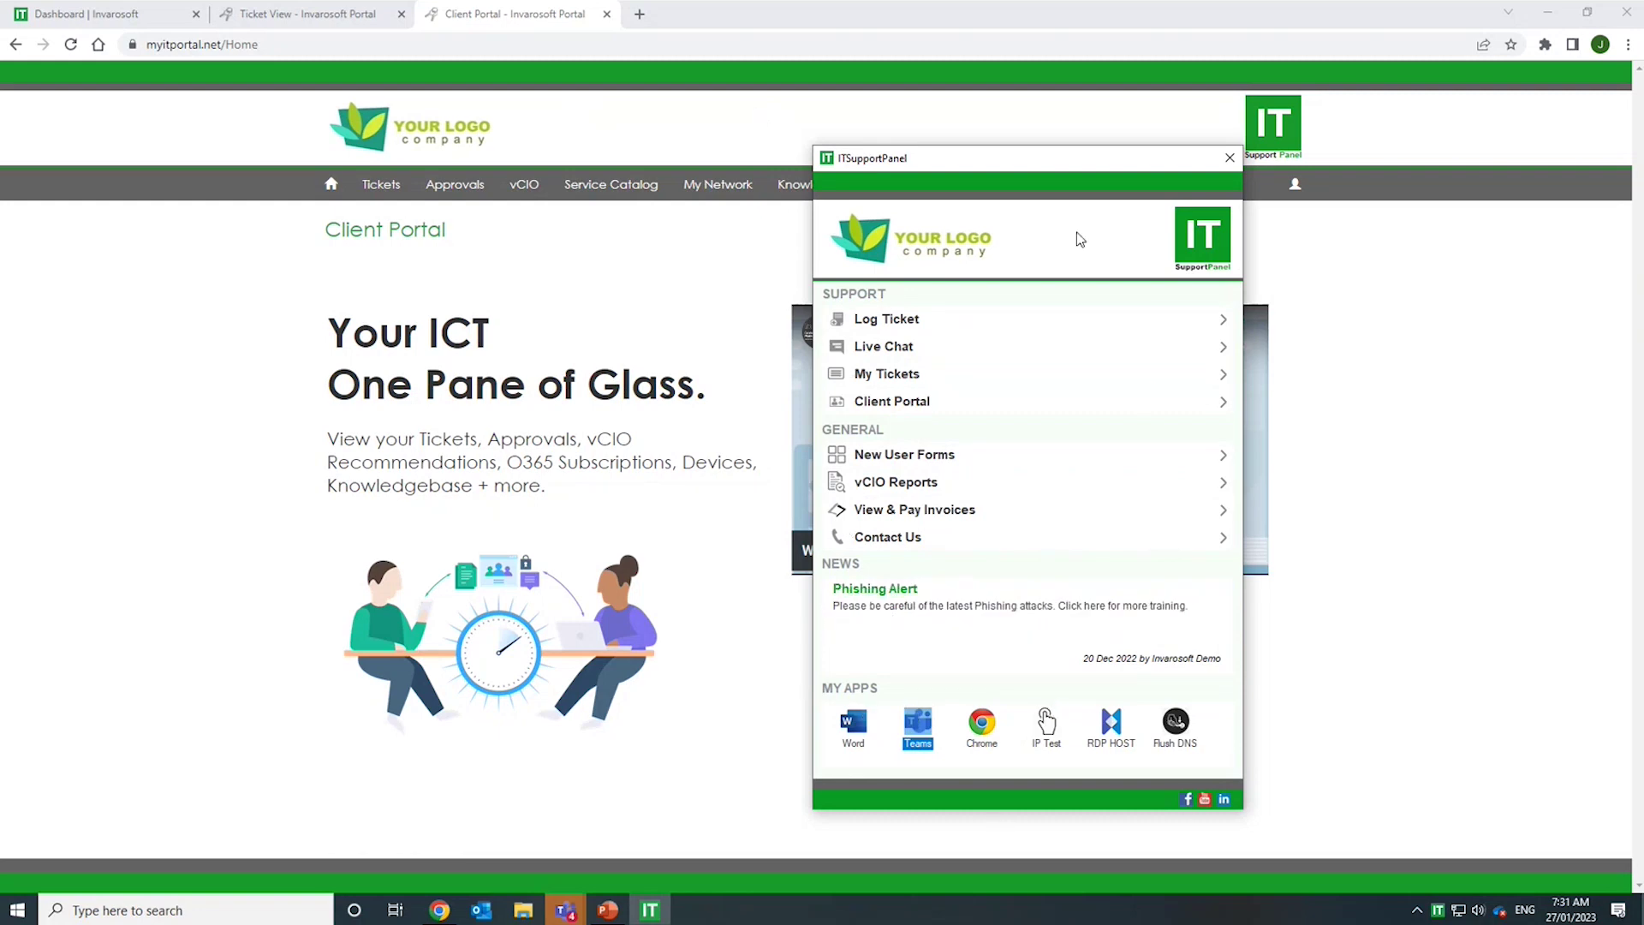
pyautogui.click(1239, 160)
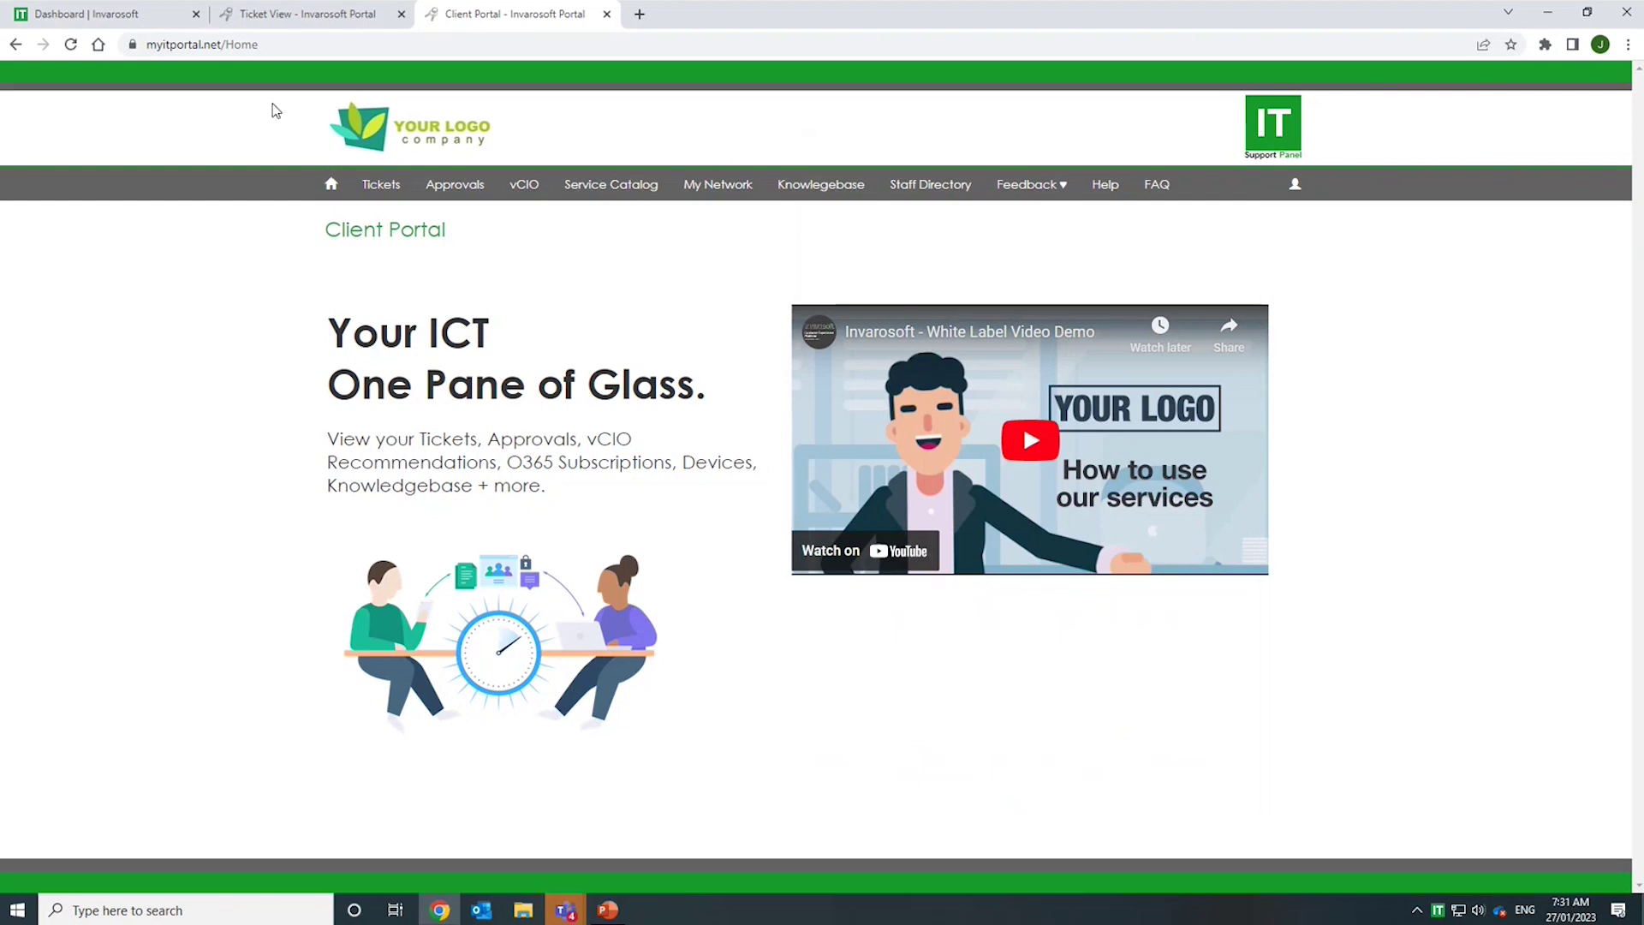
# - Show the support panel from the tray, move it to the screen's right side, and close it
pyautogui.click(1437, 909)
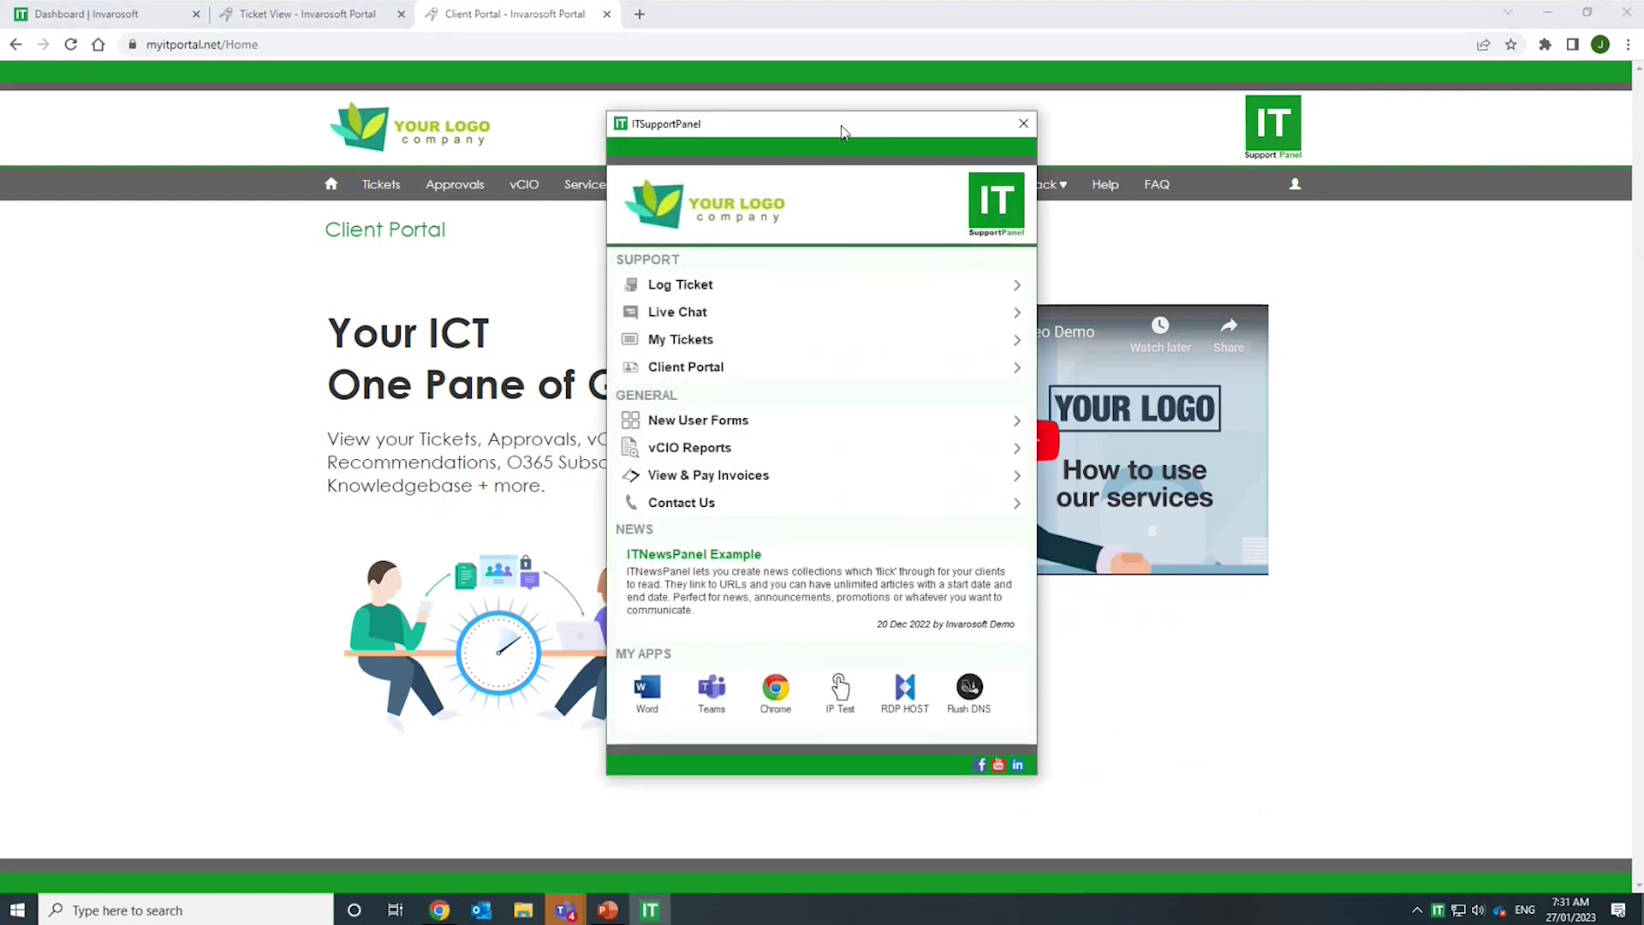
pyautogui.moveTo(844, 123); pyautogui.dragTo(1369, 154)
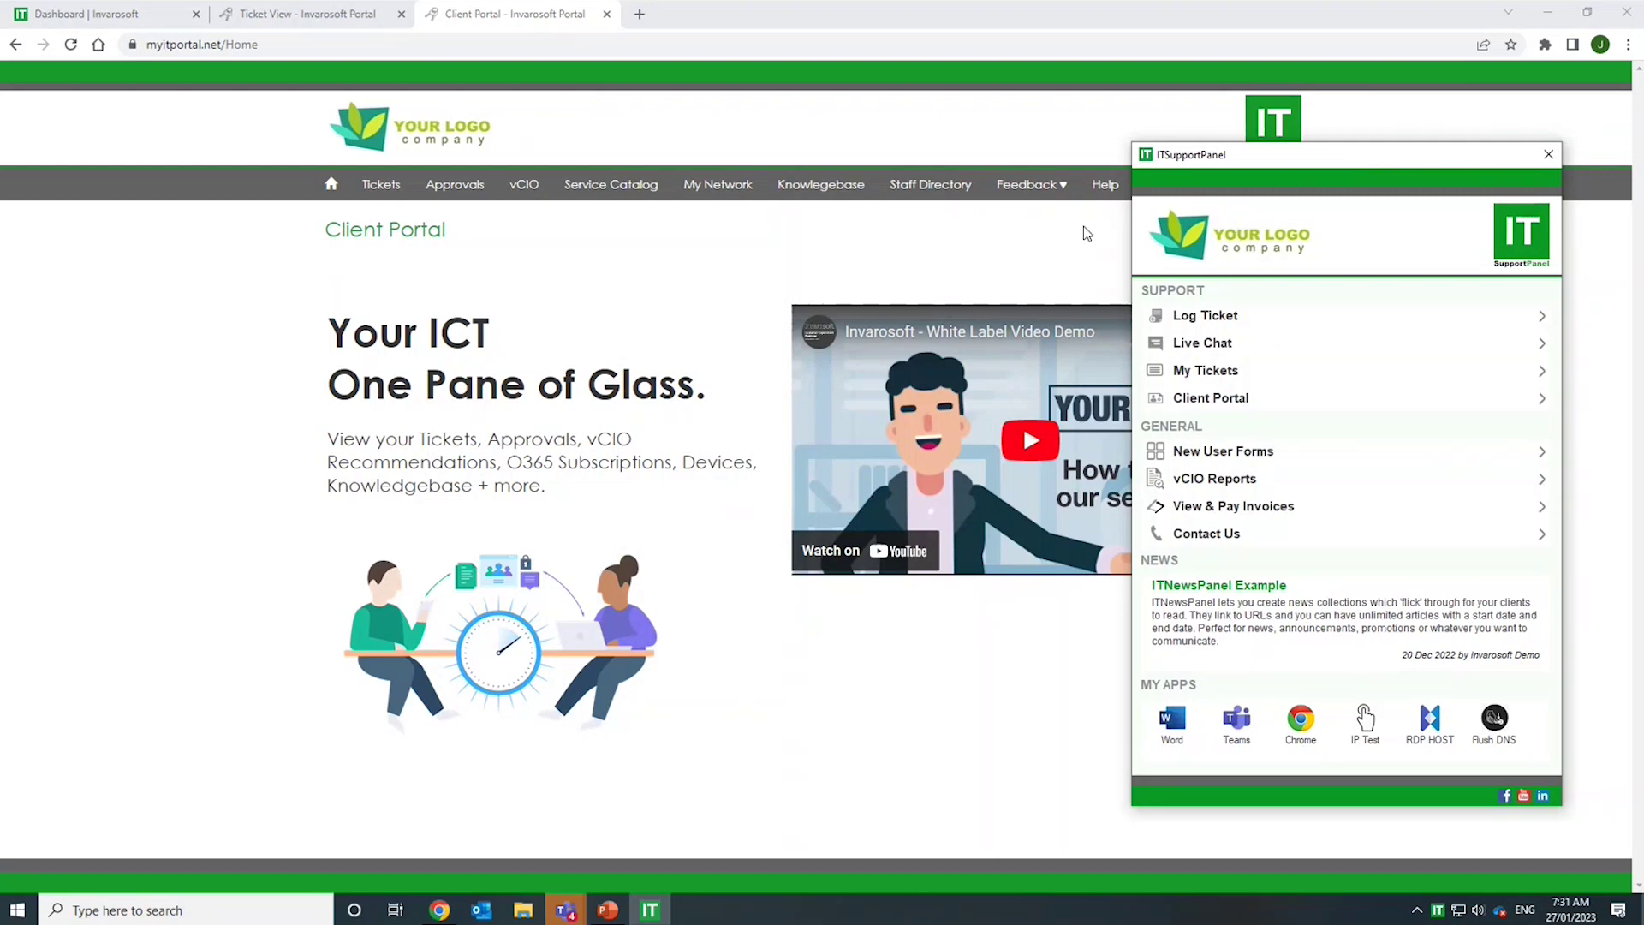
pyautogui.click(366, 251)
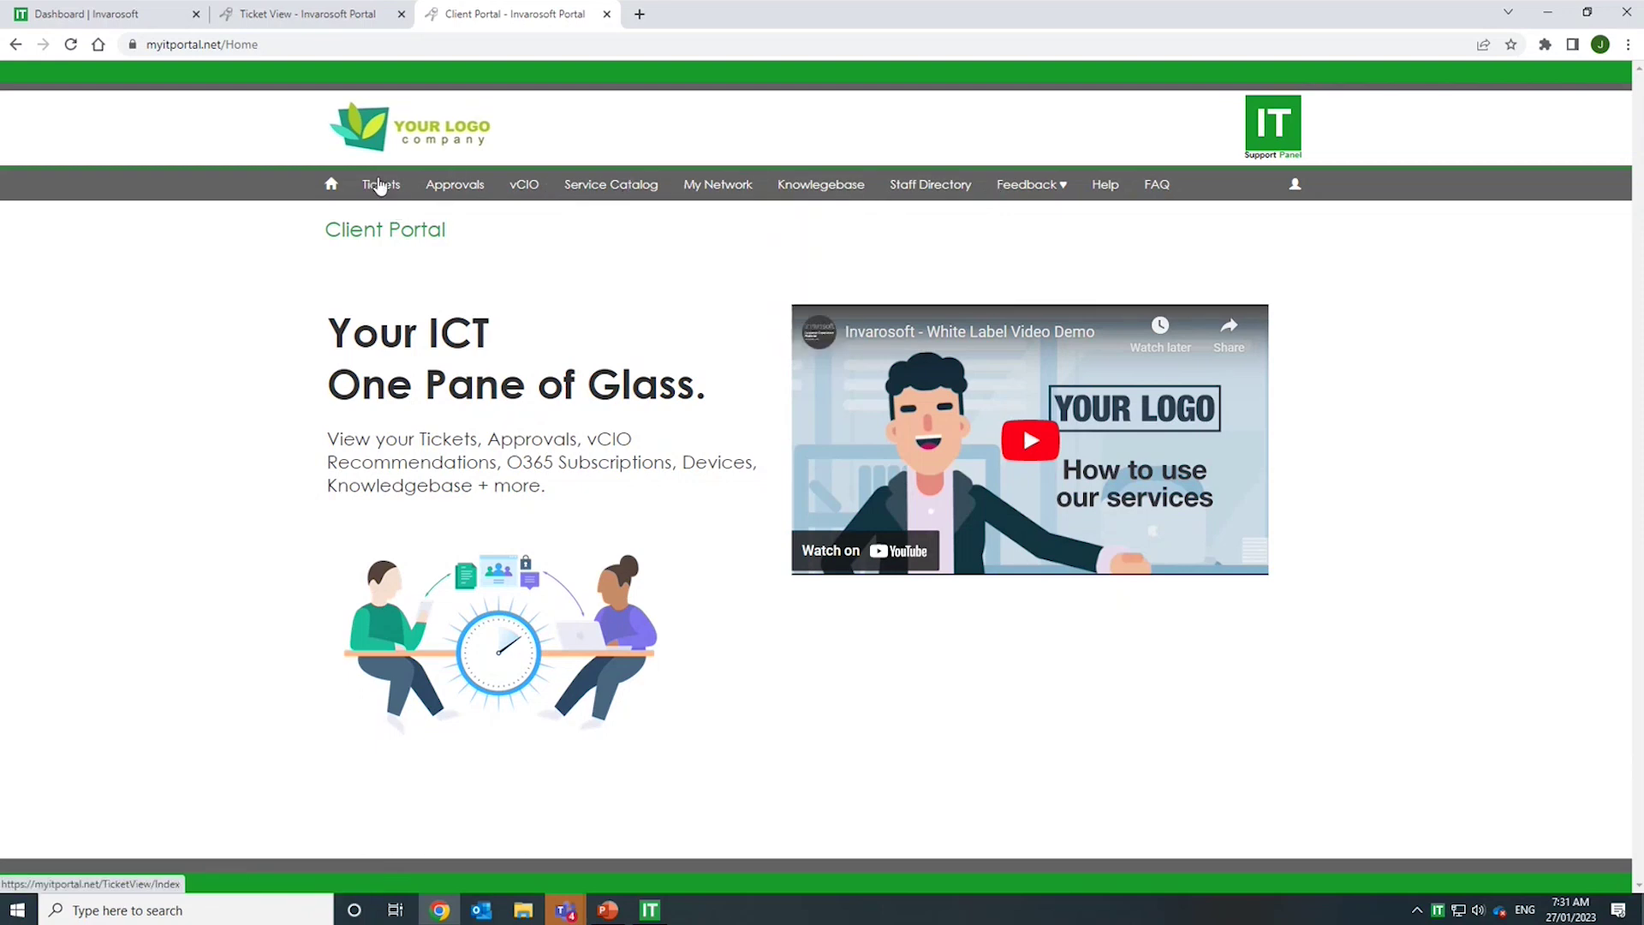
# - Reopen the support panel, then switch to the Invarosoft dashboard tab
pyautogui.moveTo(608, 185)
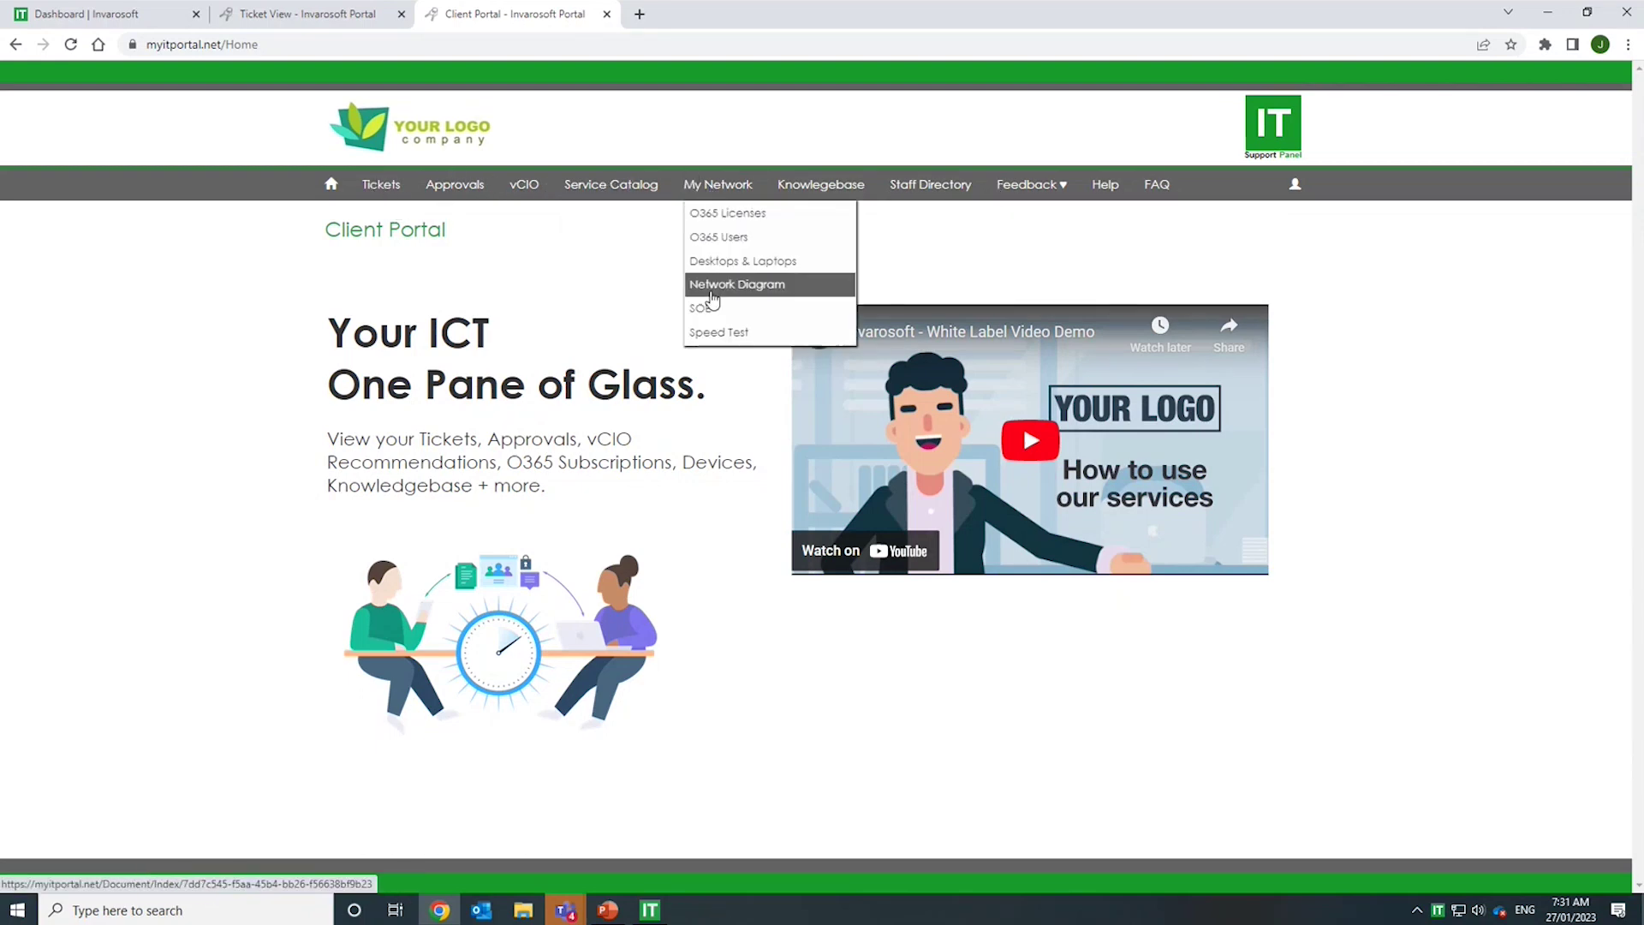
pyautogui.moveTo(791, 199)
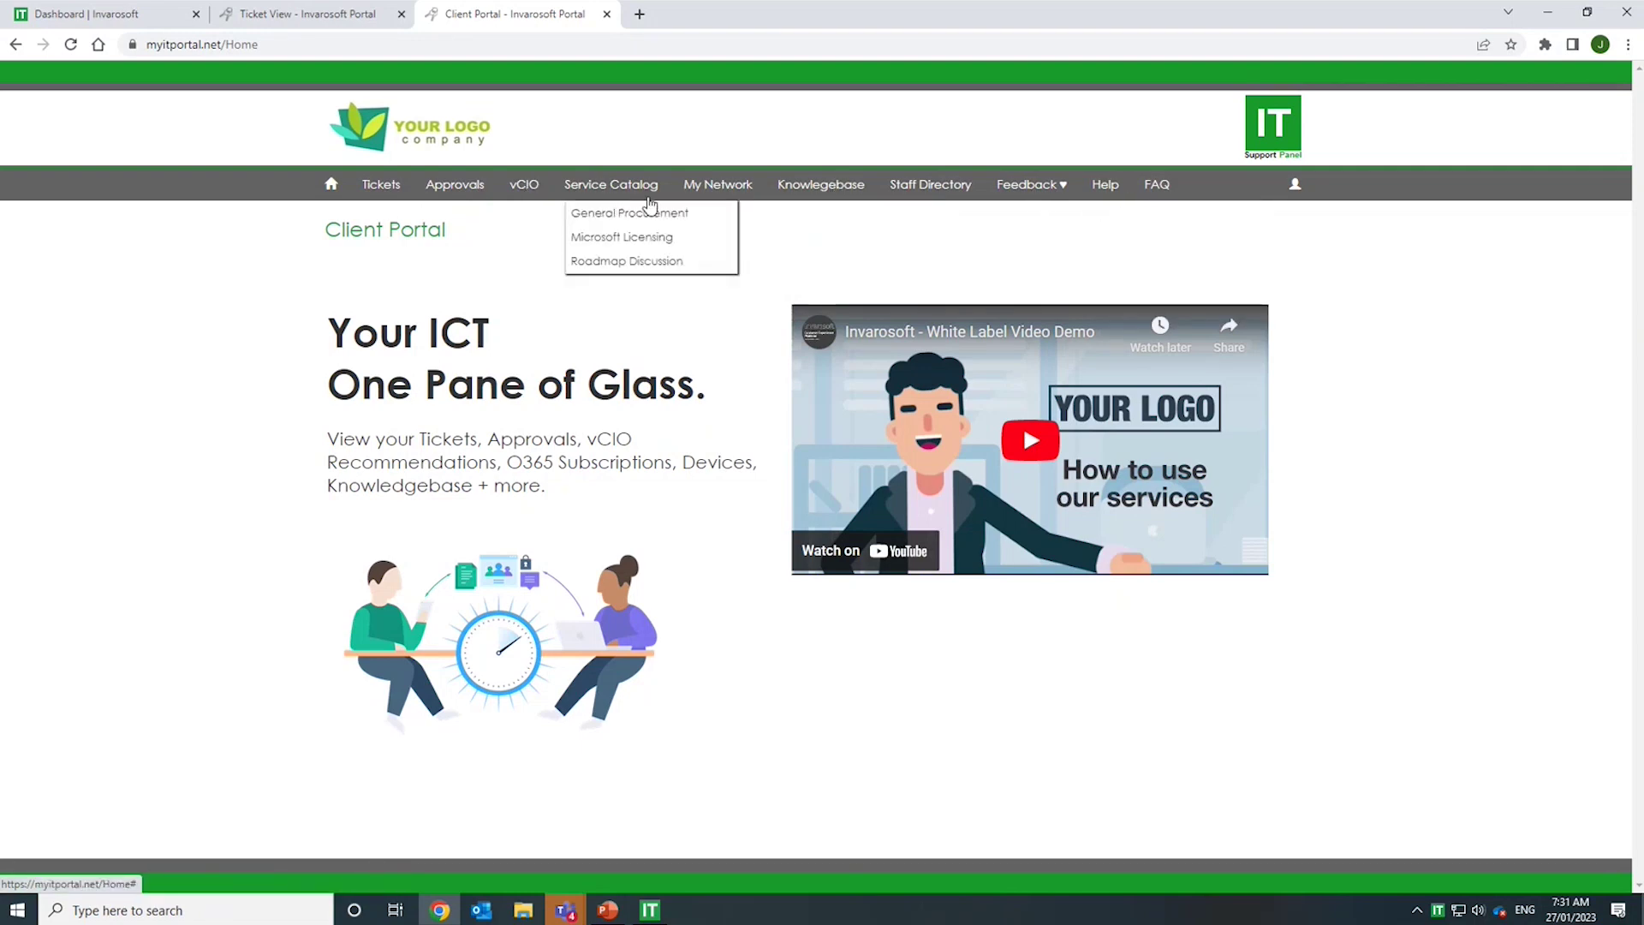
pyautogui.click(653, 912)
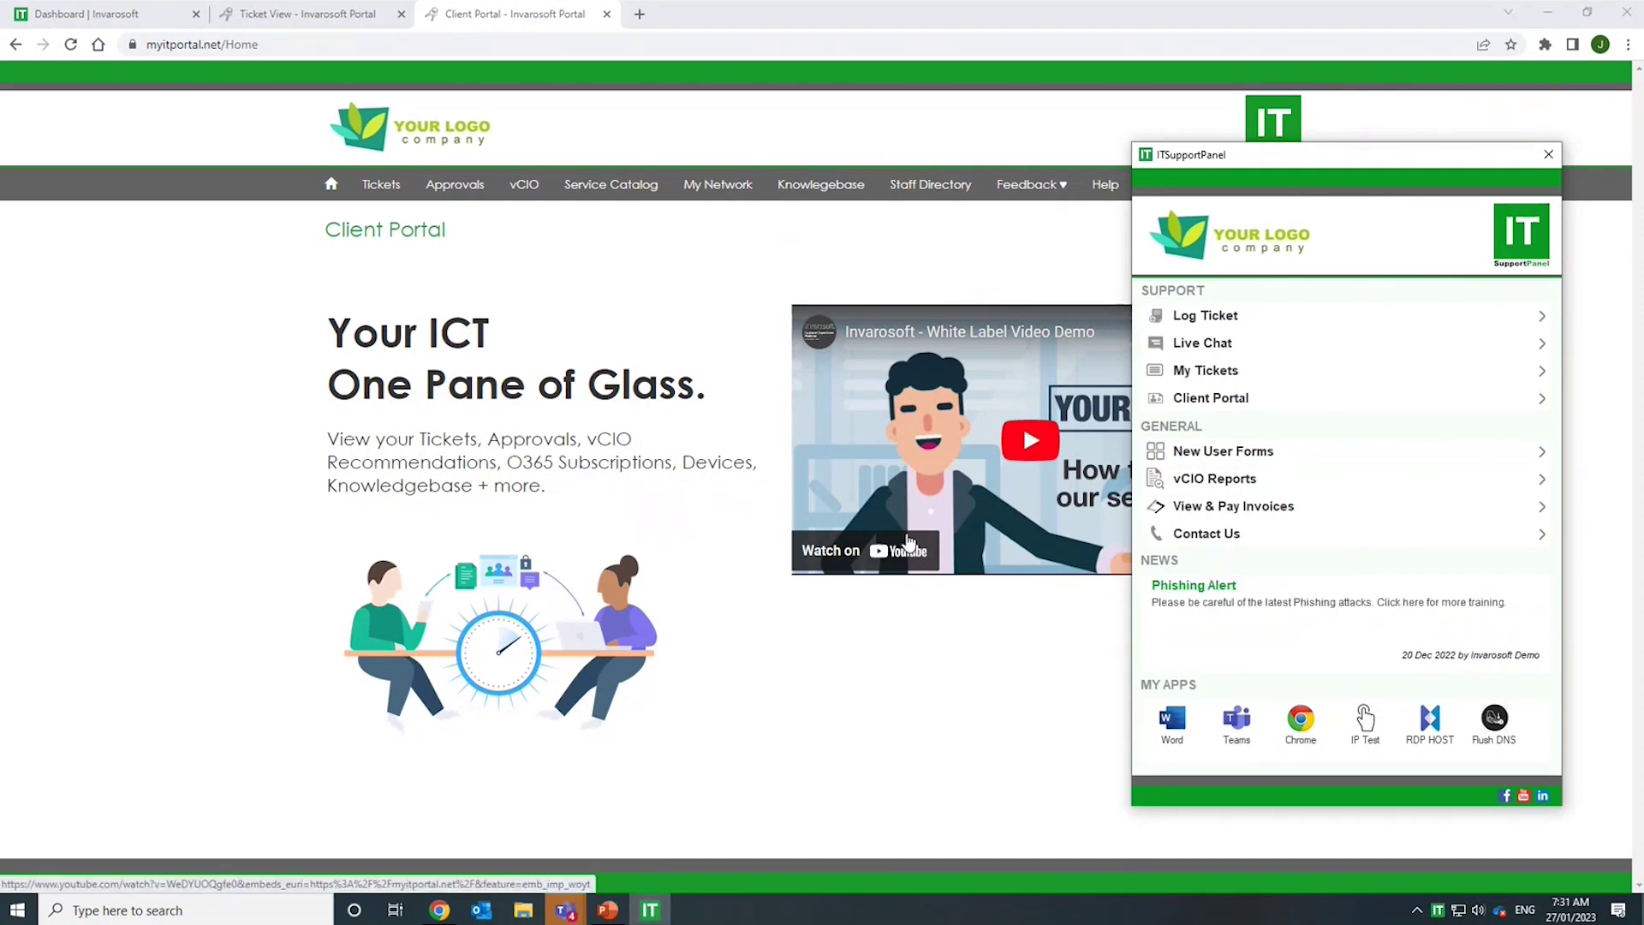
pyautogui.click(128, 14)
# - Open the Client Portal Menus settings and edit the Default Client Portal collection
pyautogui.moveTo(374, 224)
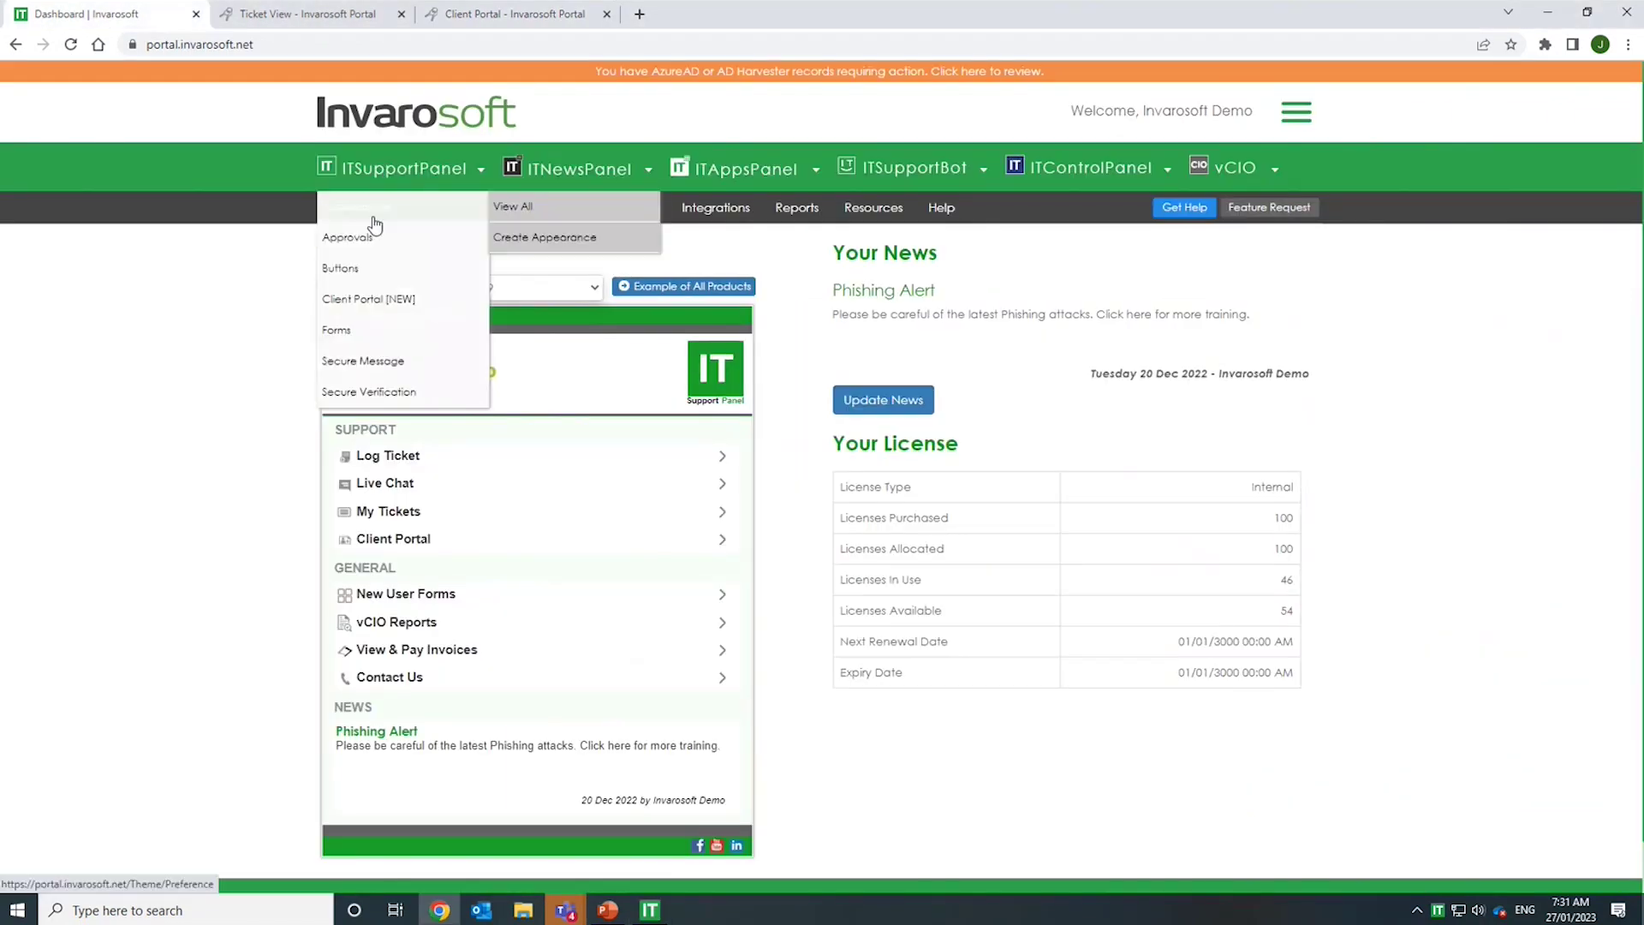
pyautogui.moveTo(385, 299)
pyautogui.click(561, 301)
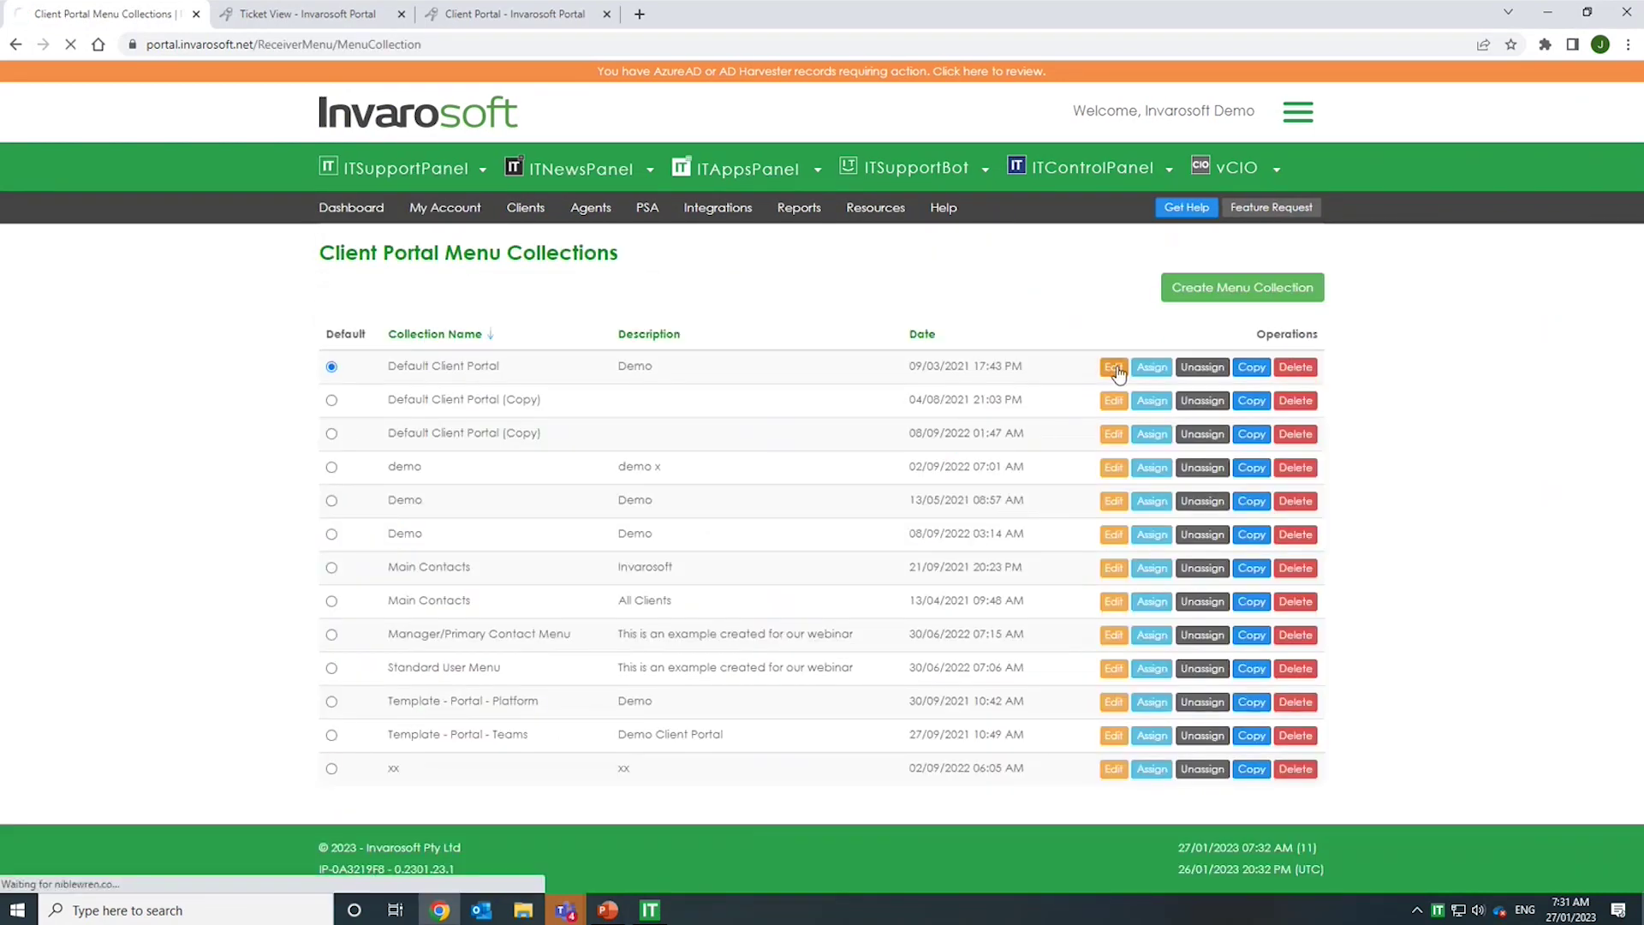
pyautogui.click(1113, 368)
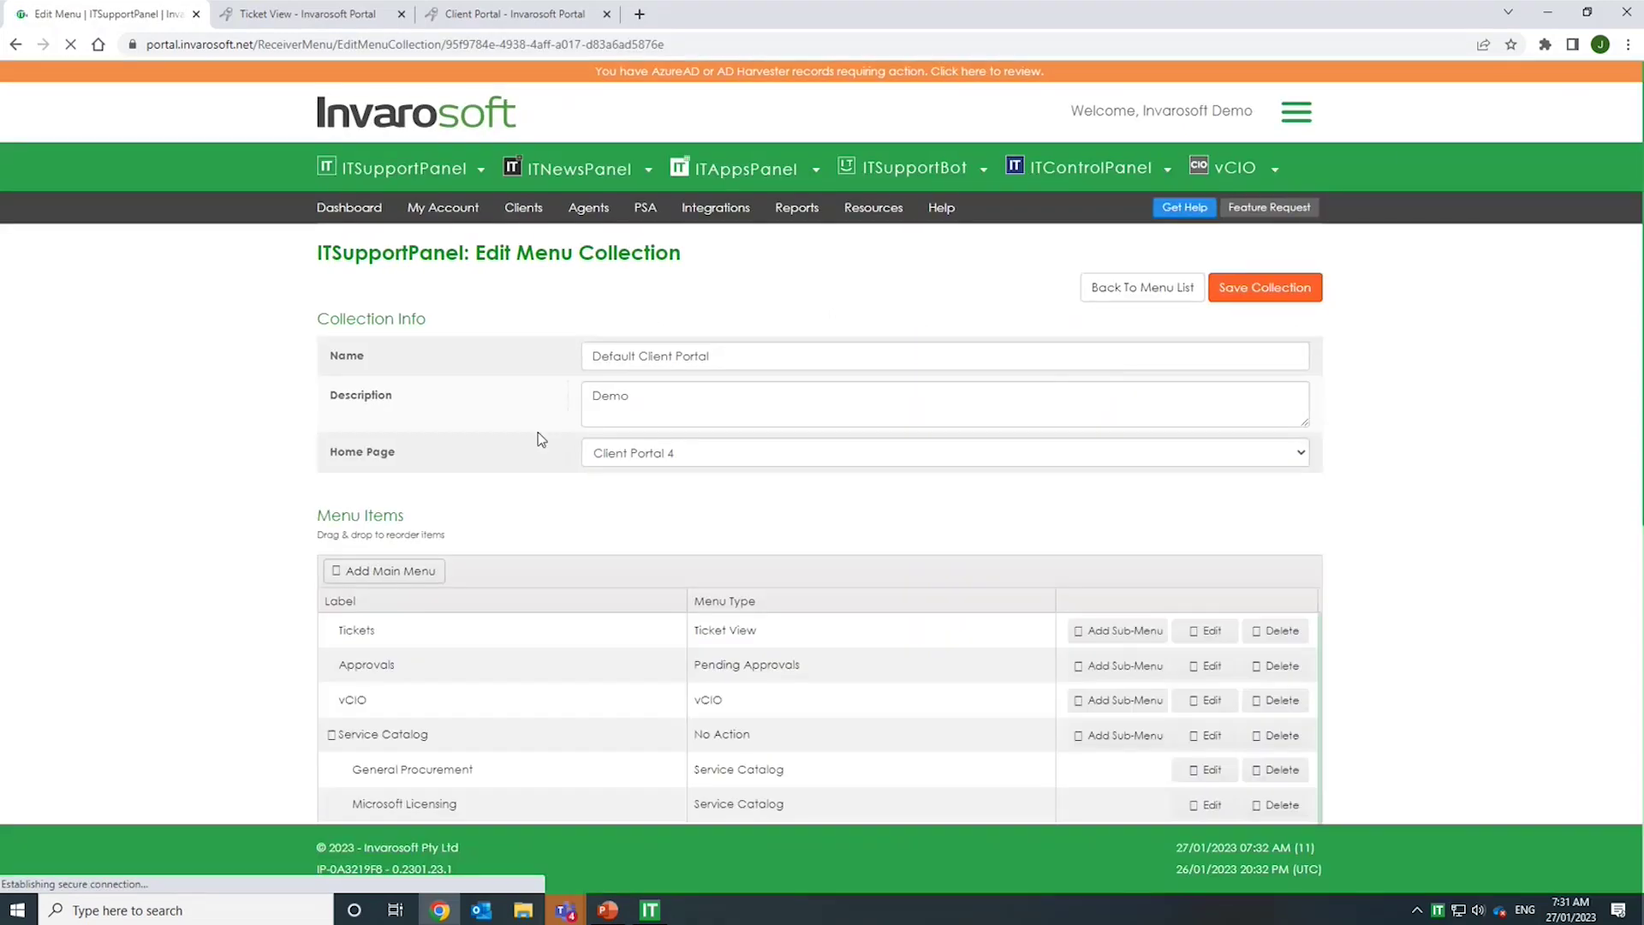
# - Scroll through the collection's menu items, then return to the Client Portal home page
pyautogui.scroll(-1, 167, 572)
pyautogui.scroll(-8, 168, 572)
pyautogui.scroll(4, 385, 471)
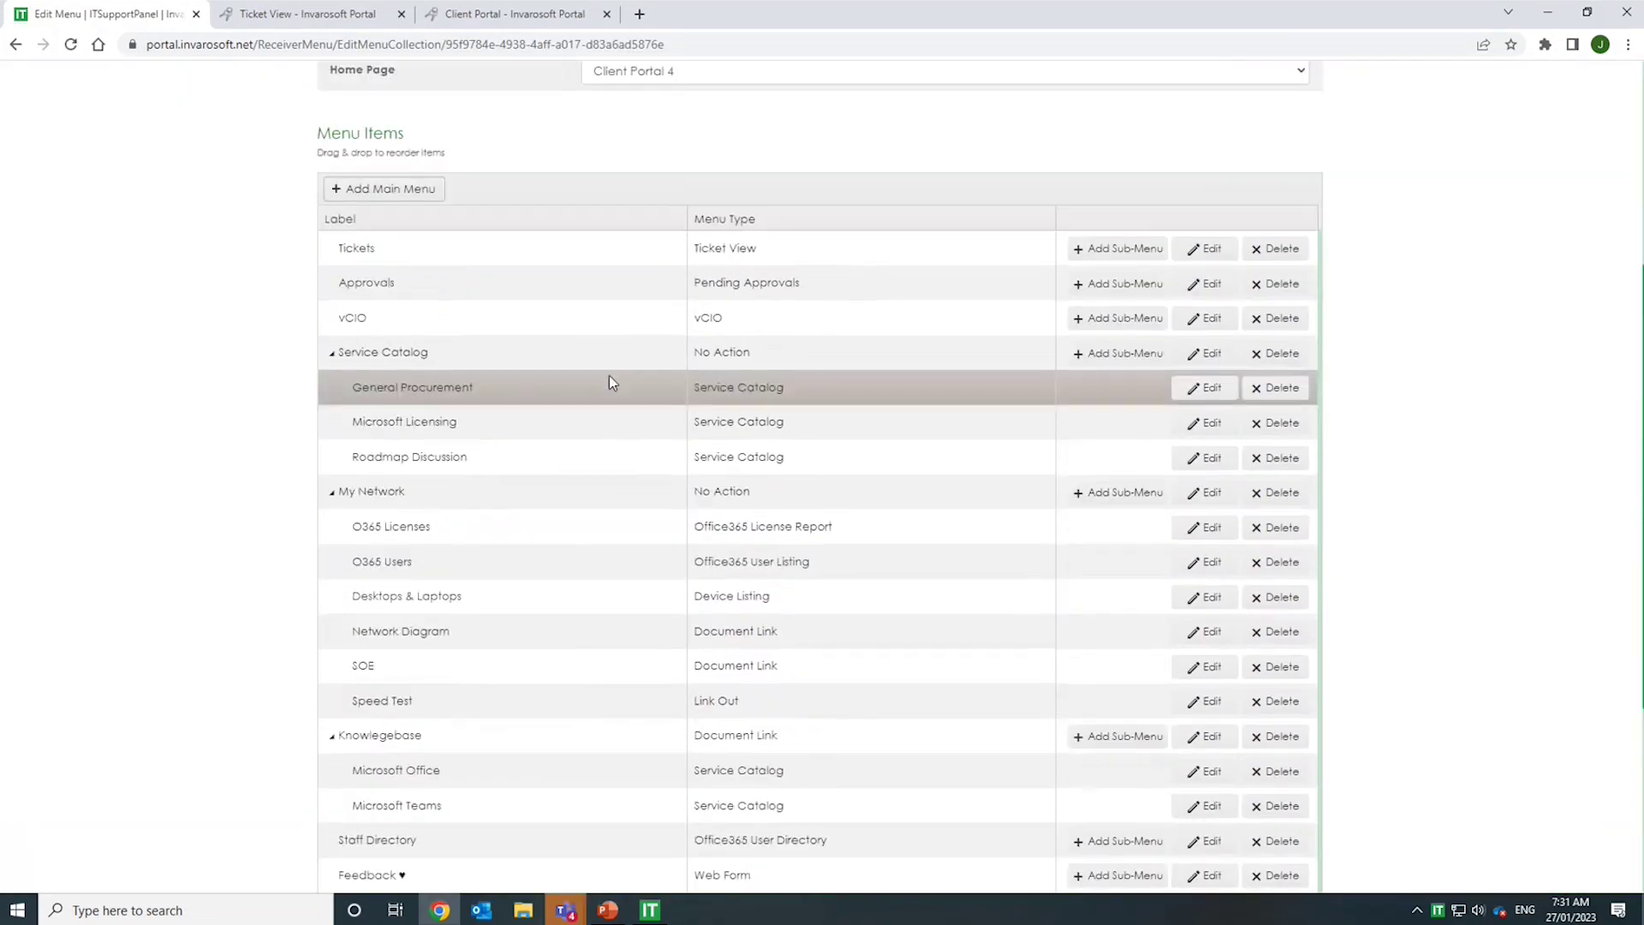
pyautogui.scroll(-1, 606, 377)
pyautogui.scroll(-4, 434, 587)
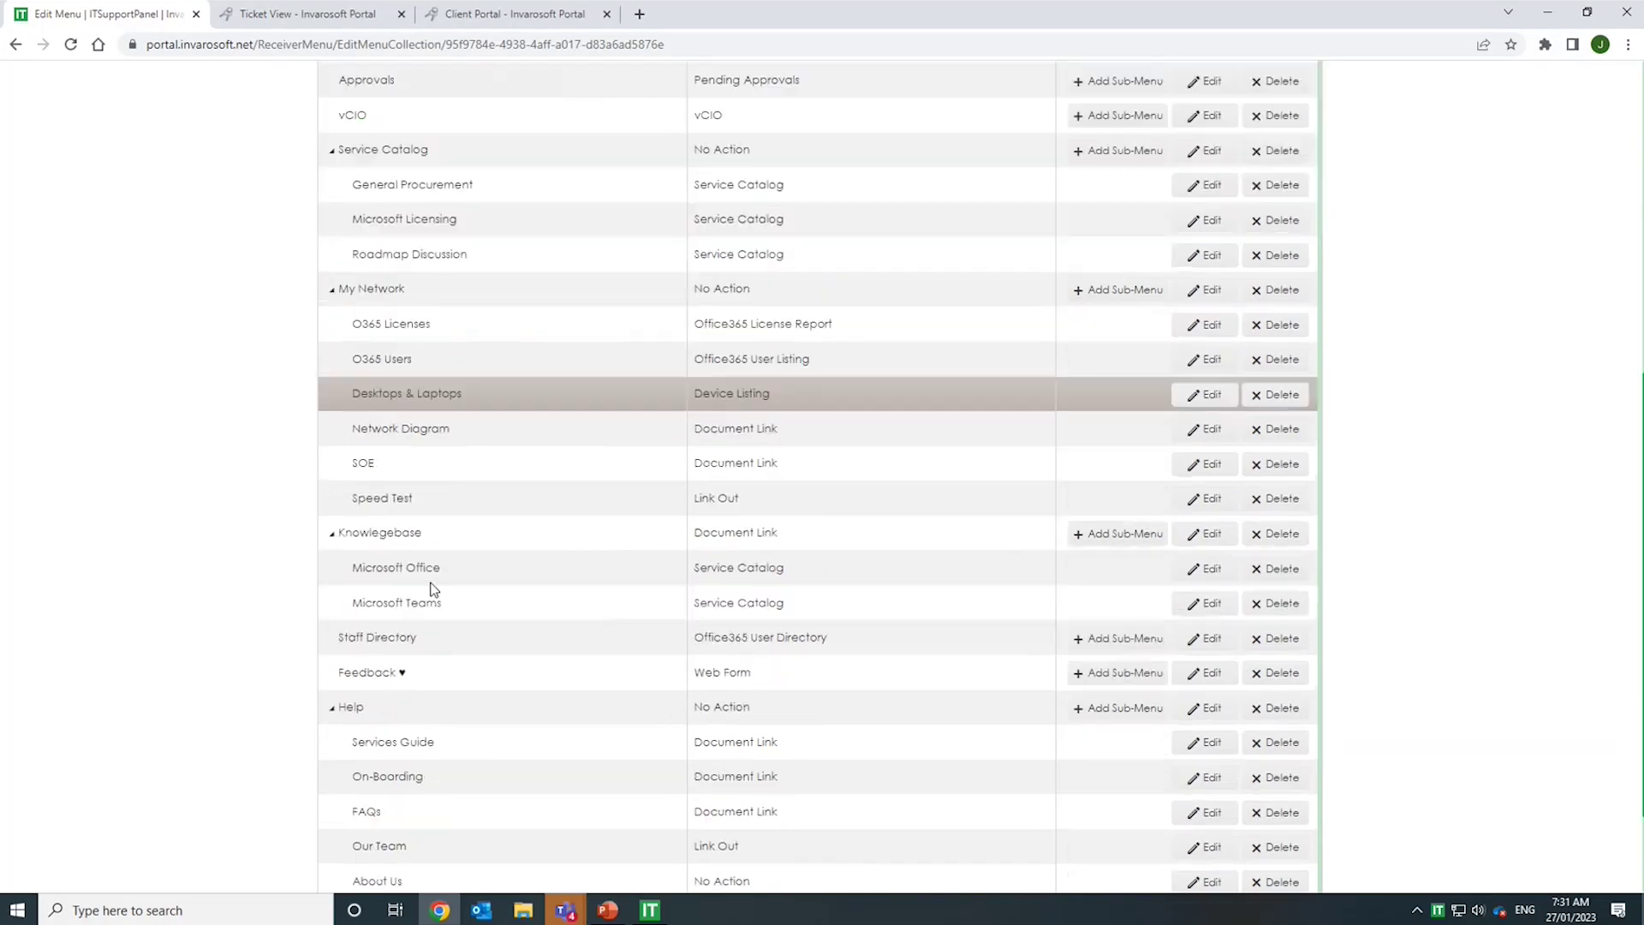
pyautogui.scroll(4, 436, 563)
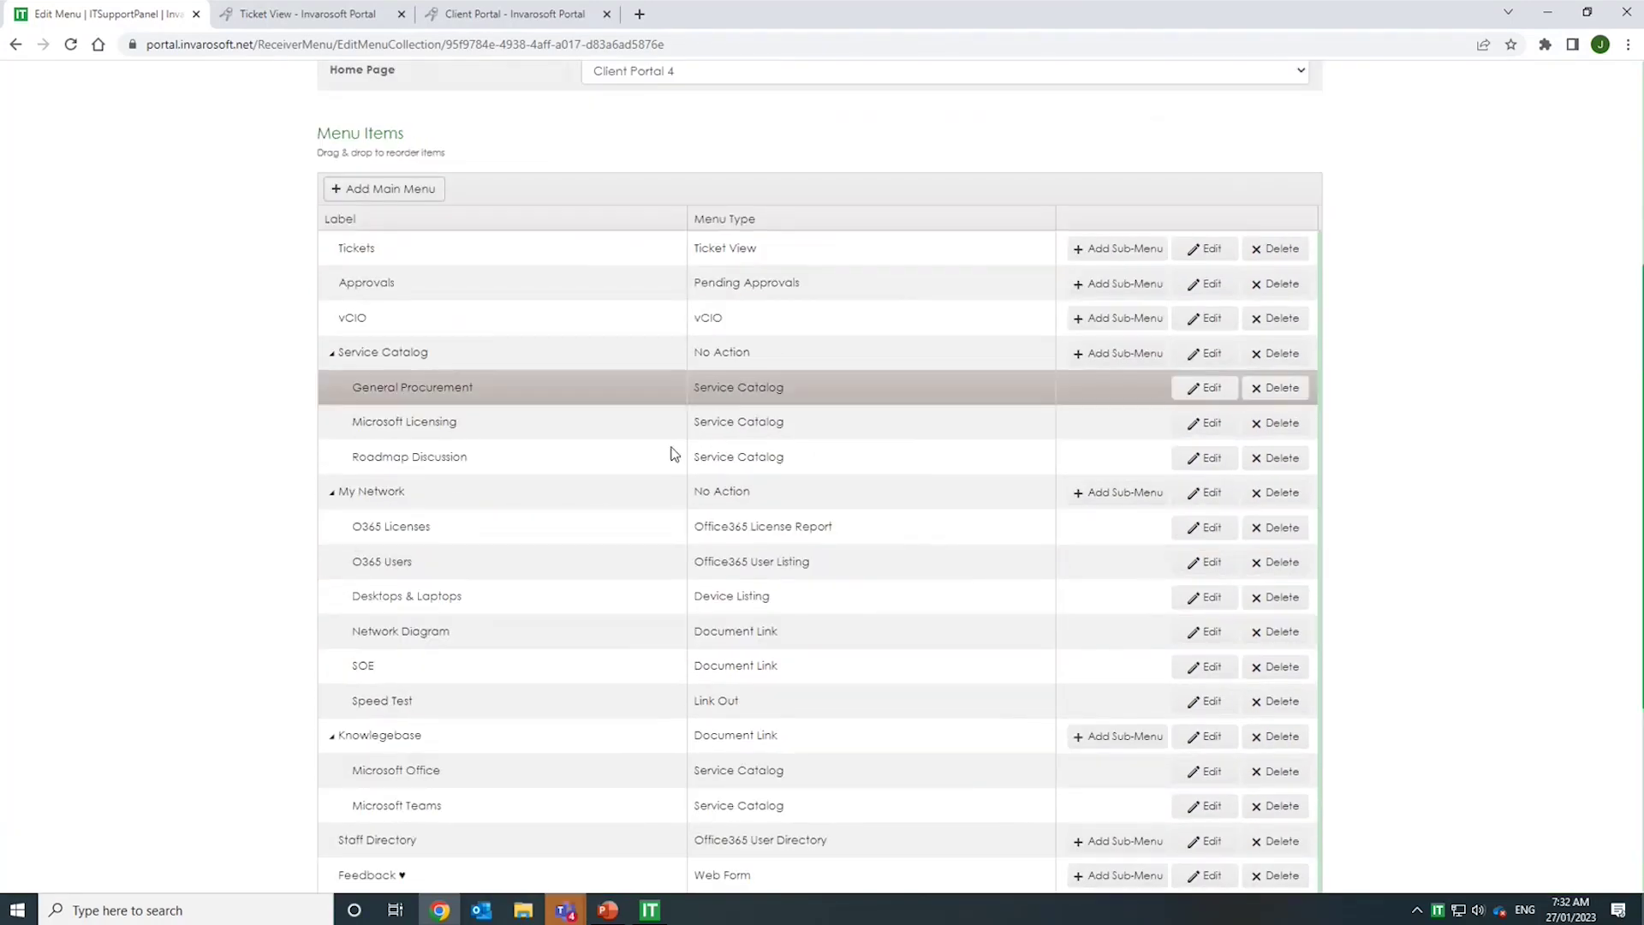
pyautogui.scroll(-4, 676, 668)
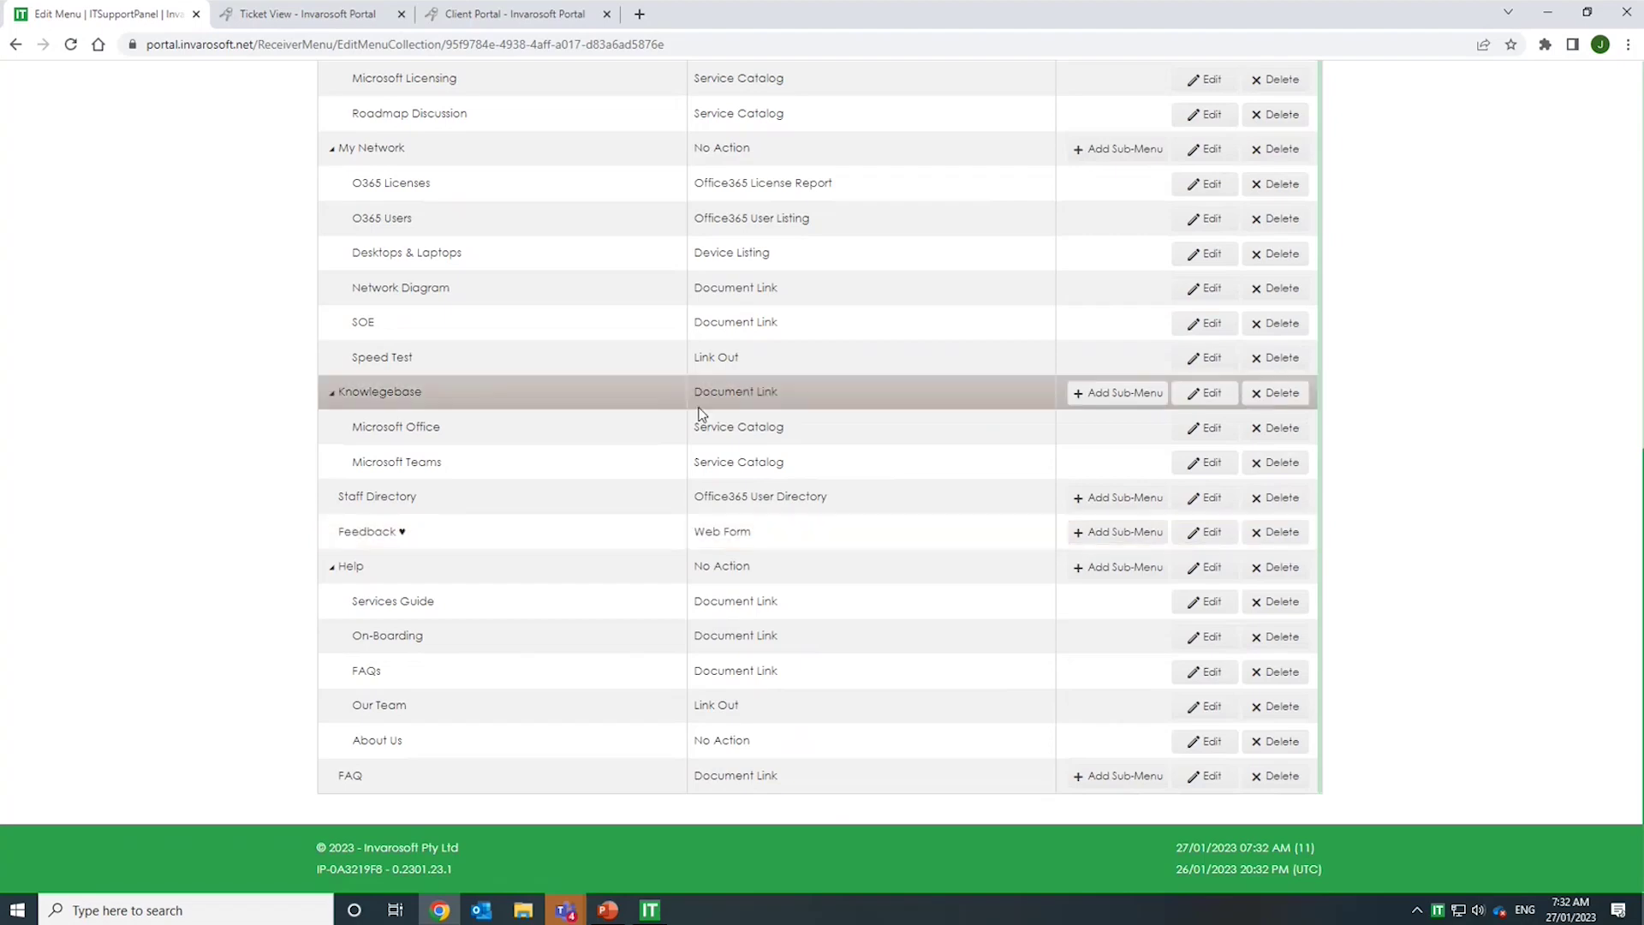
pyautogui.scroll(5, 696, 411)
pyautogui.scroll(4, 312, 415)
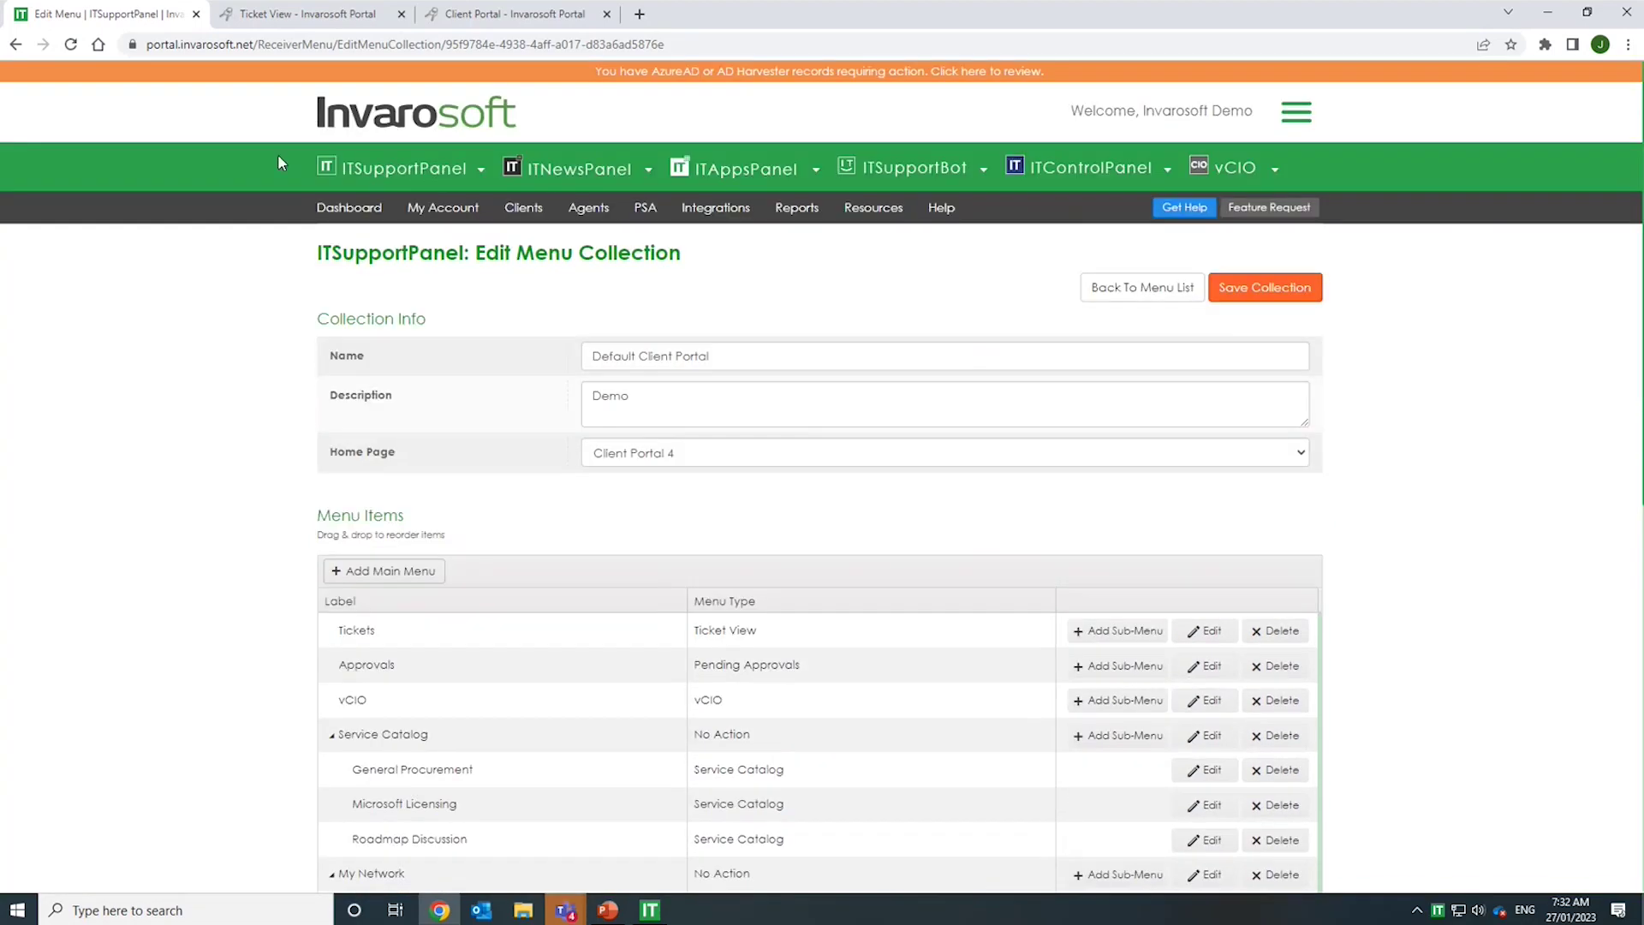
pyautogui.click(460, 15)
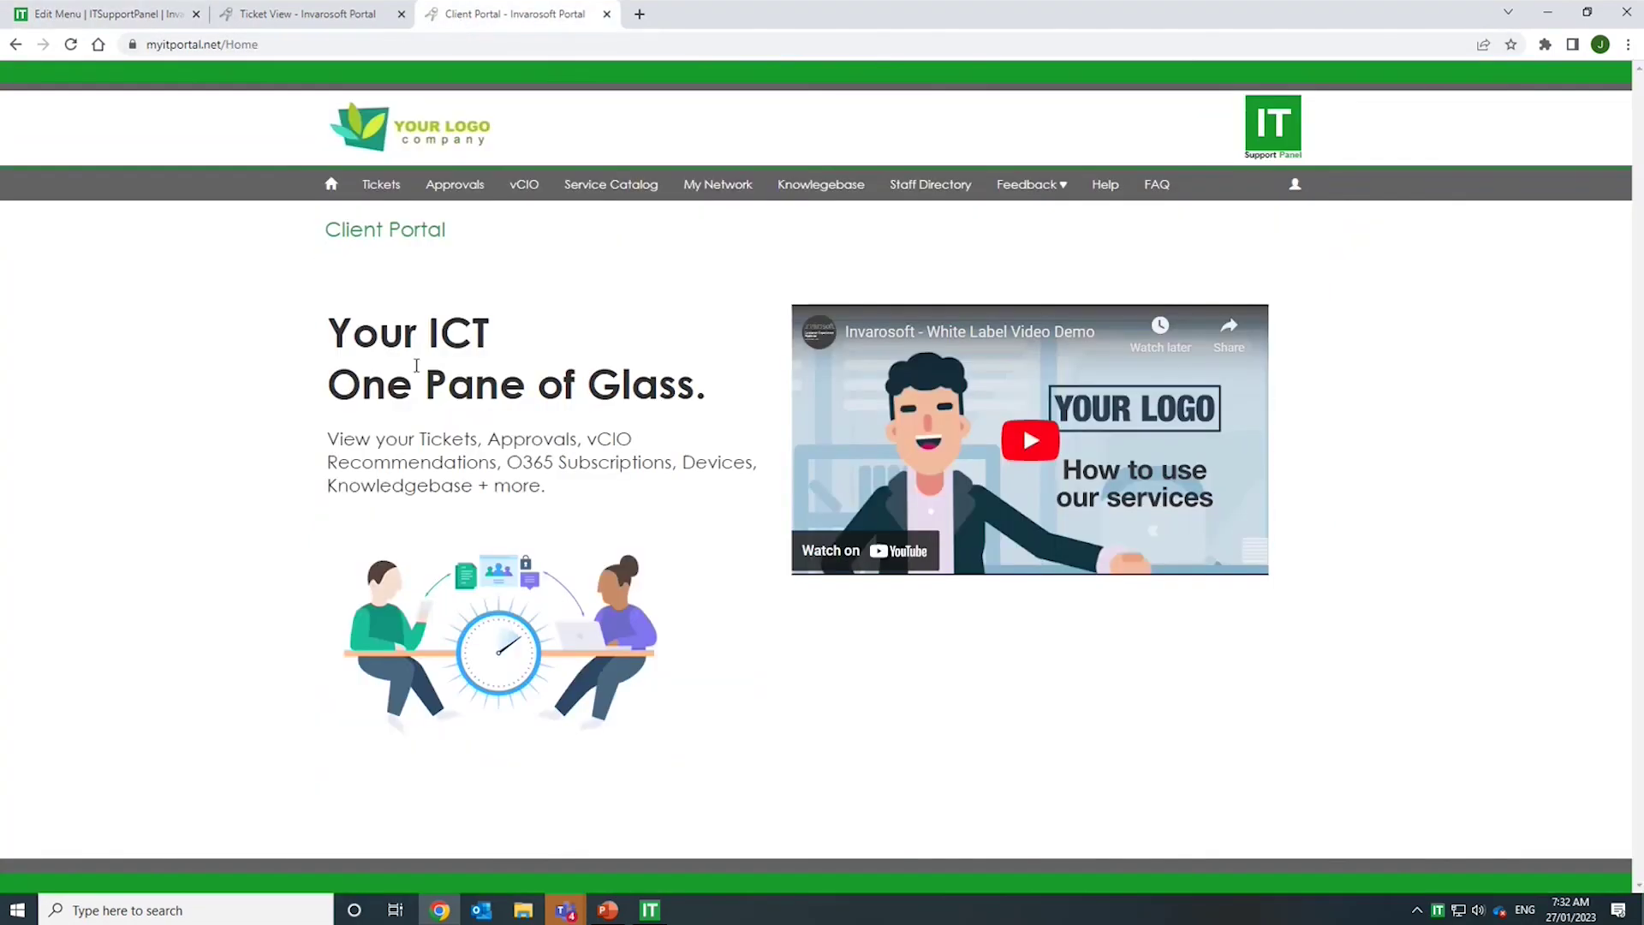
# - In the client's ticket list, open the details of ticket T20221109.0006
pyautogui.click(296, 16)
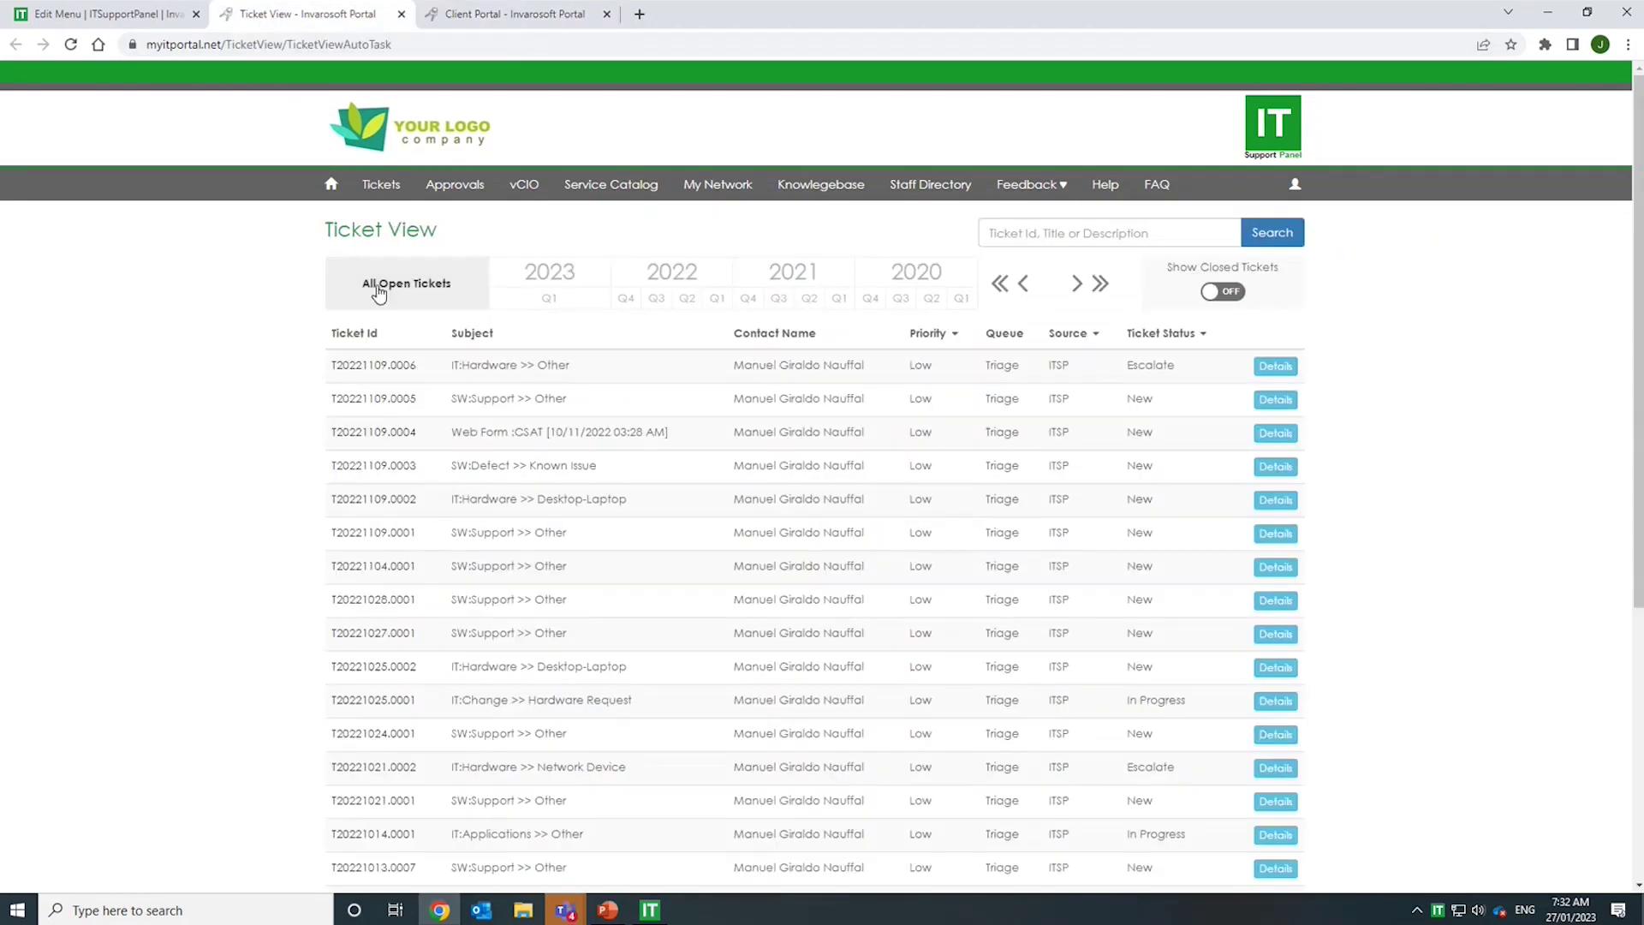
pyautogui.scroll(-10, 389, 418)
pyautogui.scroll(10, 393, 414)
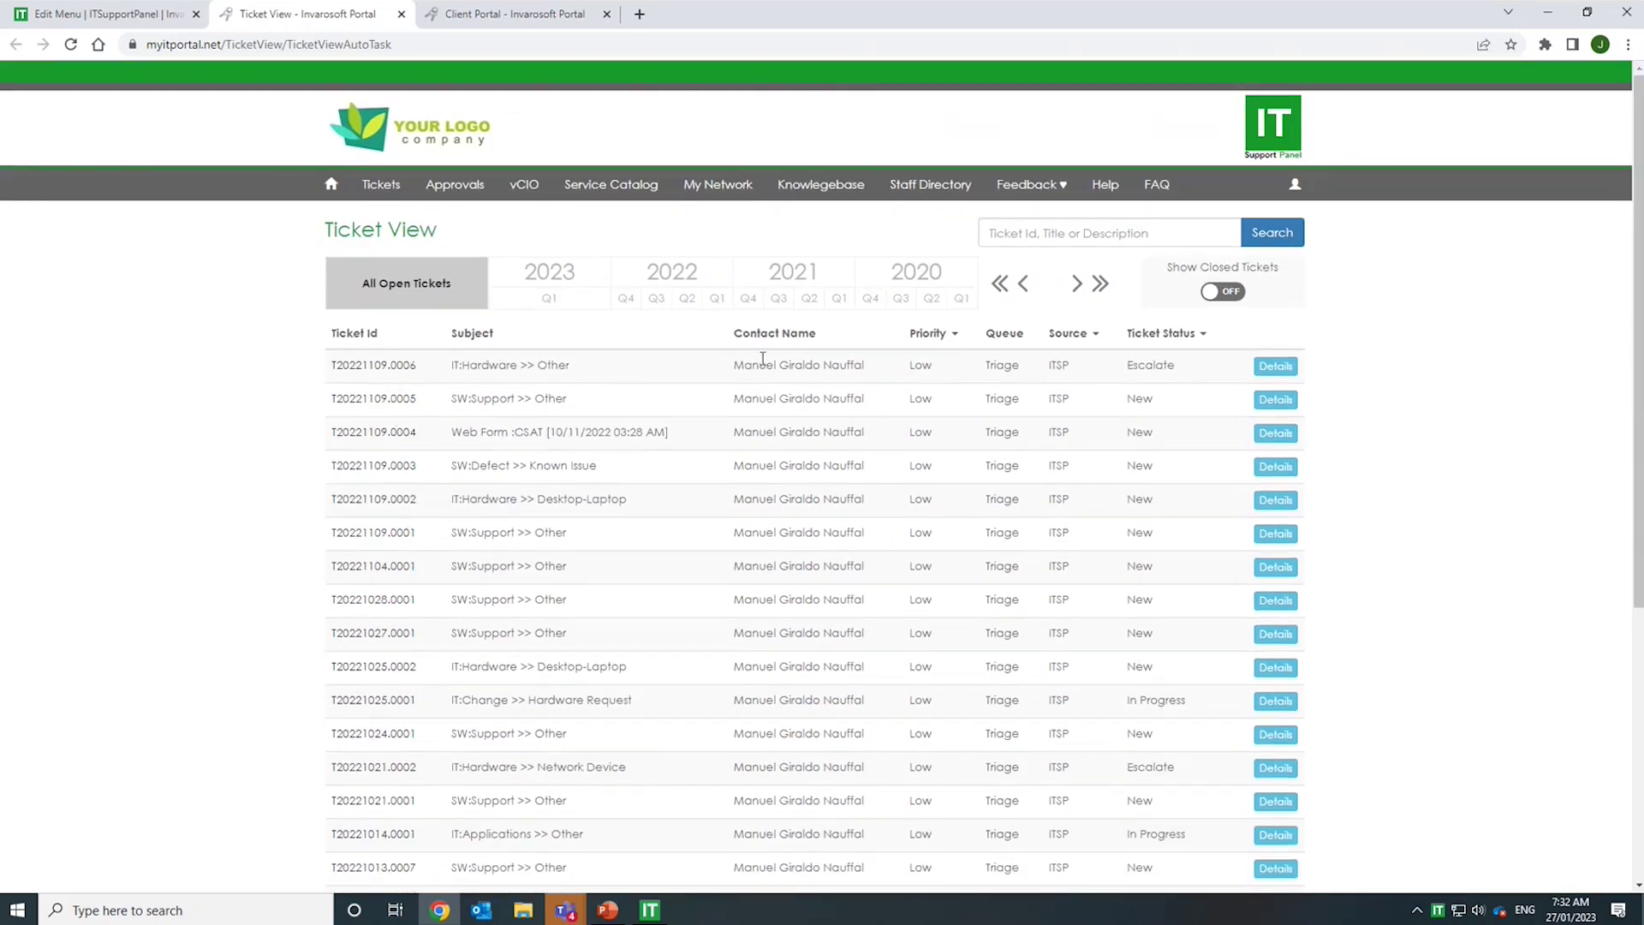
pyautogui.click(1274, 367)
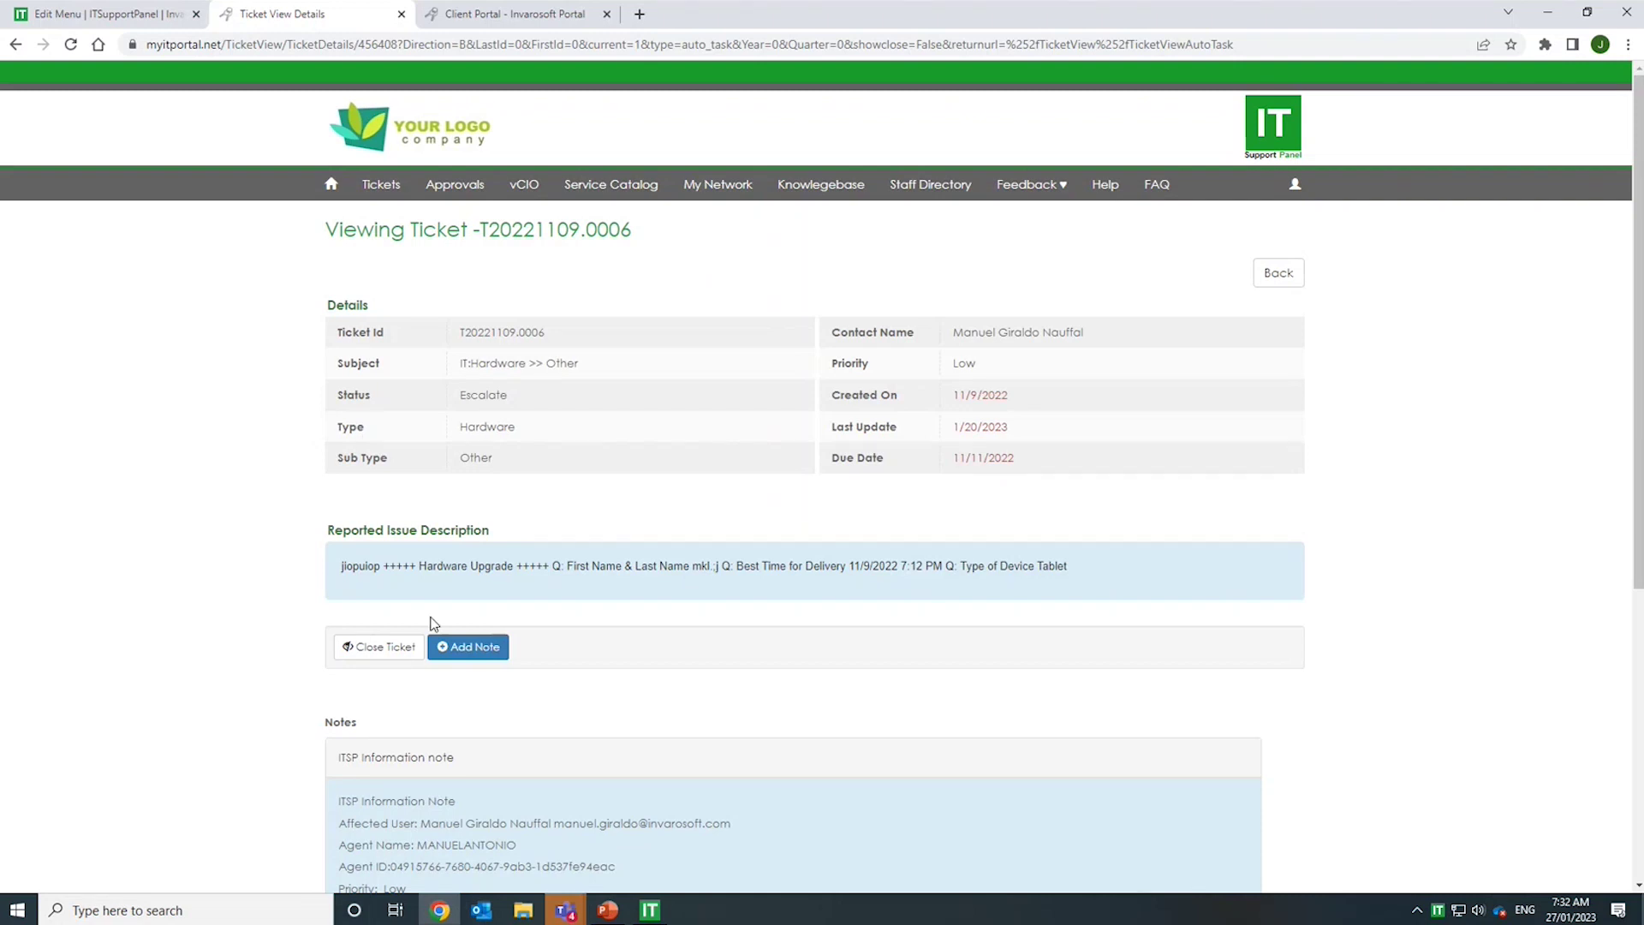
# - Bring up the desktop support panel and close the extra Client Portal browser tab
pyautogui.scroll(-4, 429, 618)
pyautogui.scroll(4, 428, 616)
pyautogui.click(1437, 909)
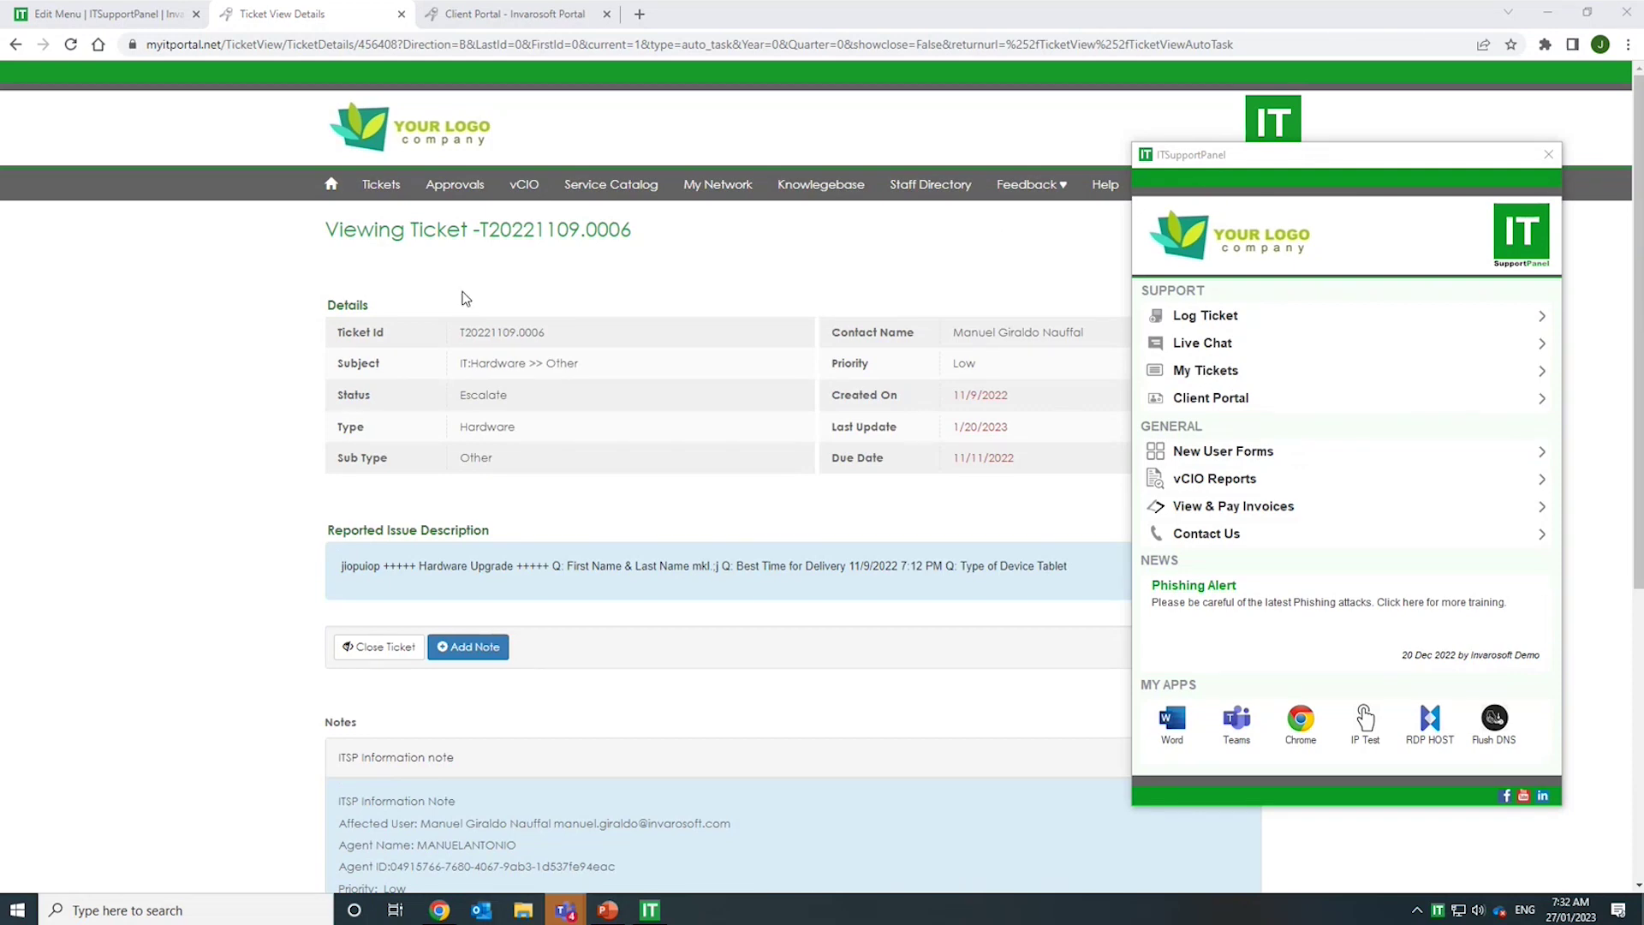
pyautogui.click(606, 13)
pyautogui.moveTo(597, 199)
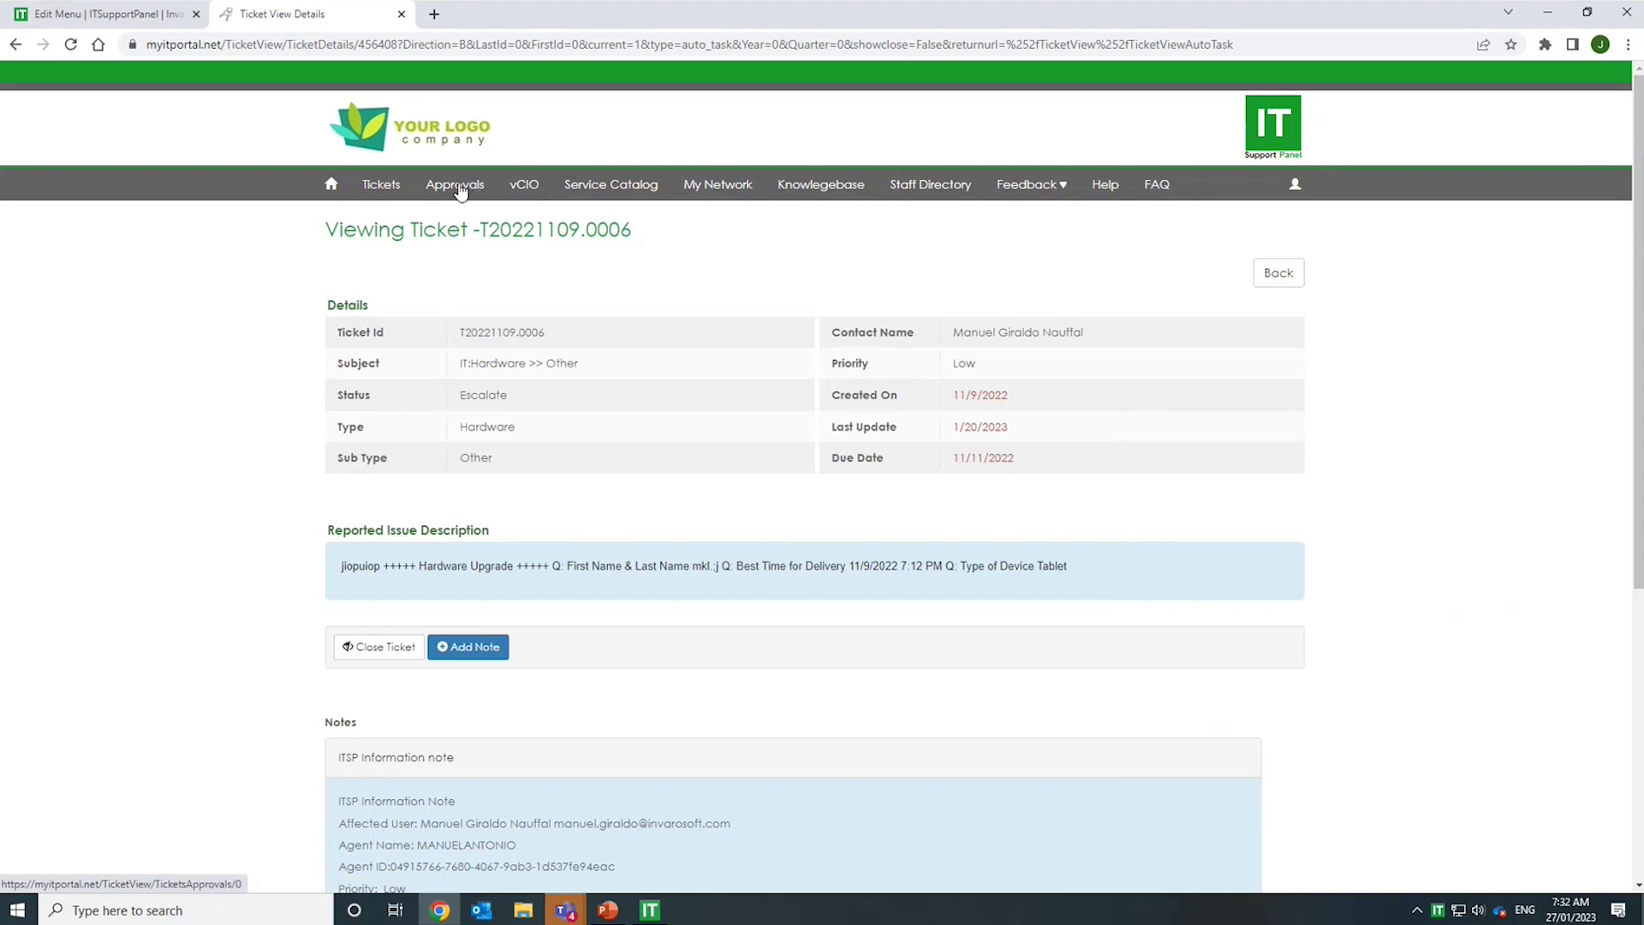
# - Open the General Procurement catalog, show and dismiss the support panel, and request a New Internet Connection
pyautogui.click(609, 212)
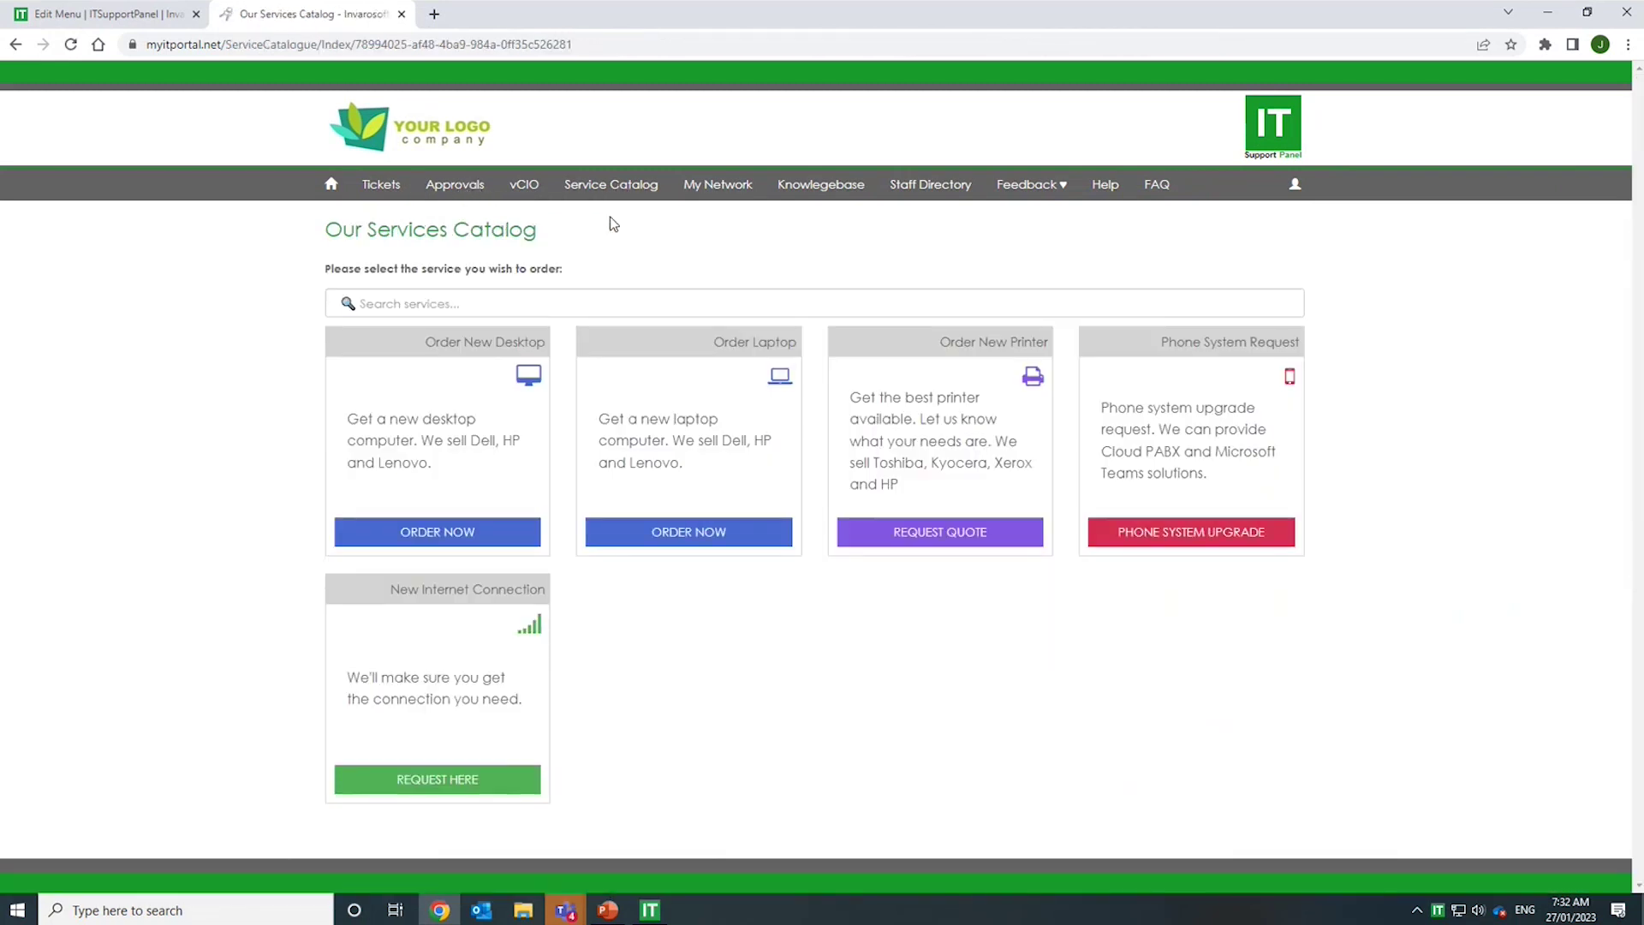
pyautogui.click(1437, 911)
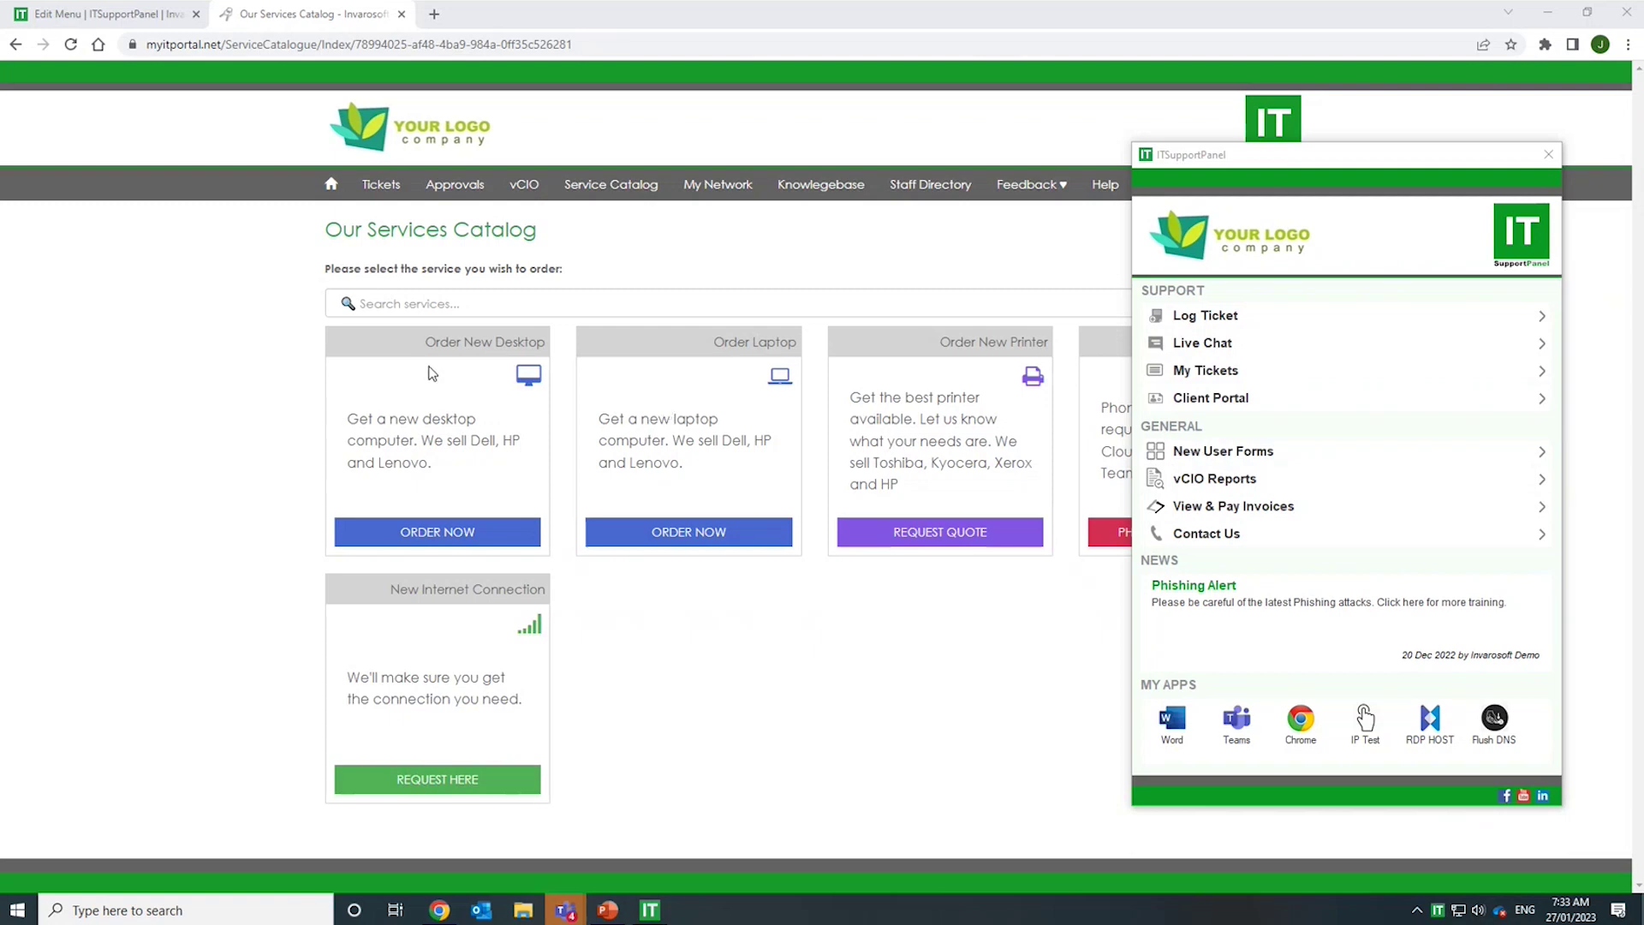
pyautogui.click(605, 661)
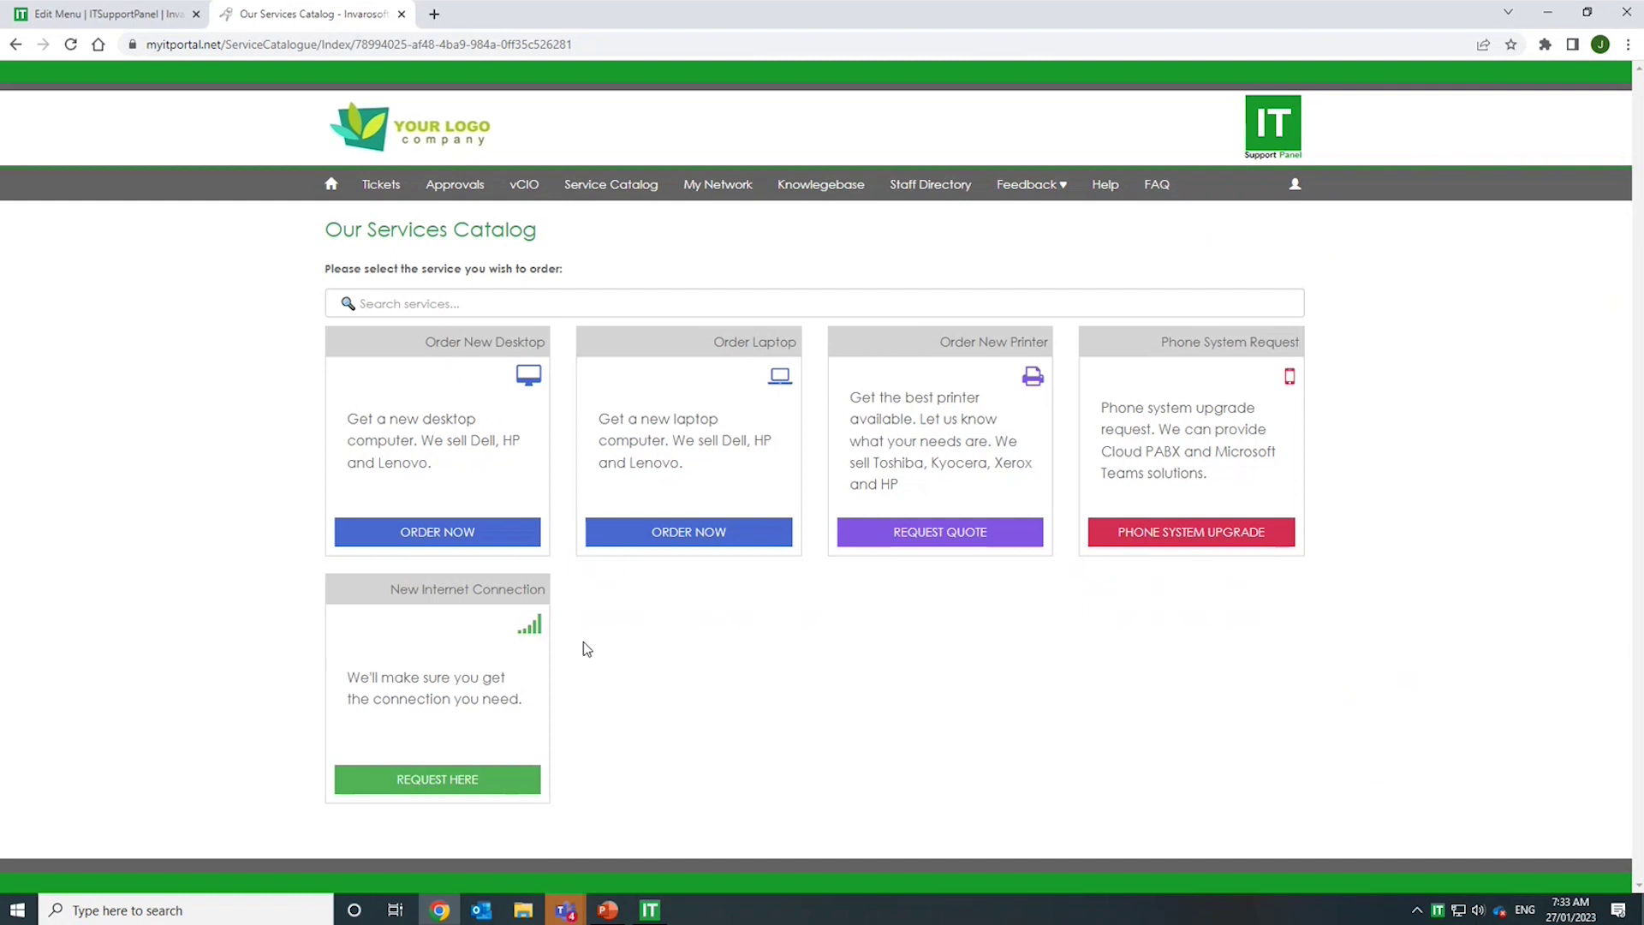
pyautogui.click(450, 784)
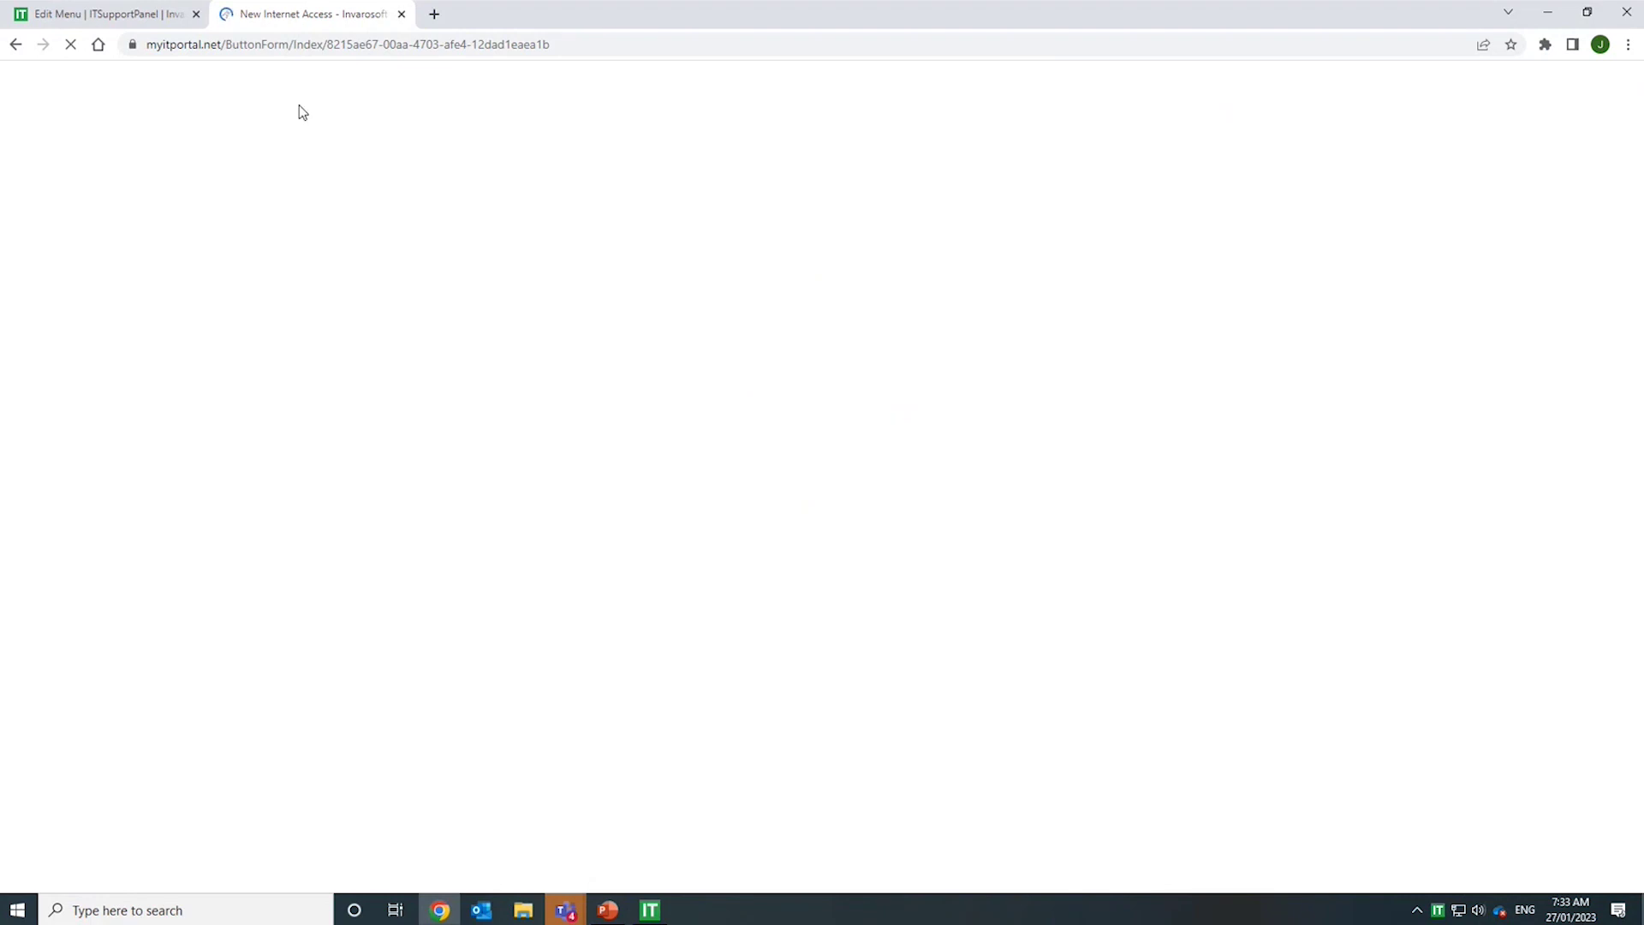
# - Draw a signature in the pad to approve the internet access order
pyautogui.scroll(-3, 362, 546)
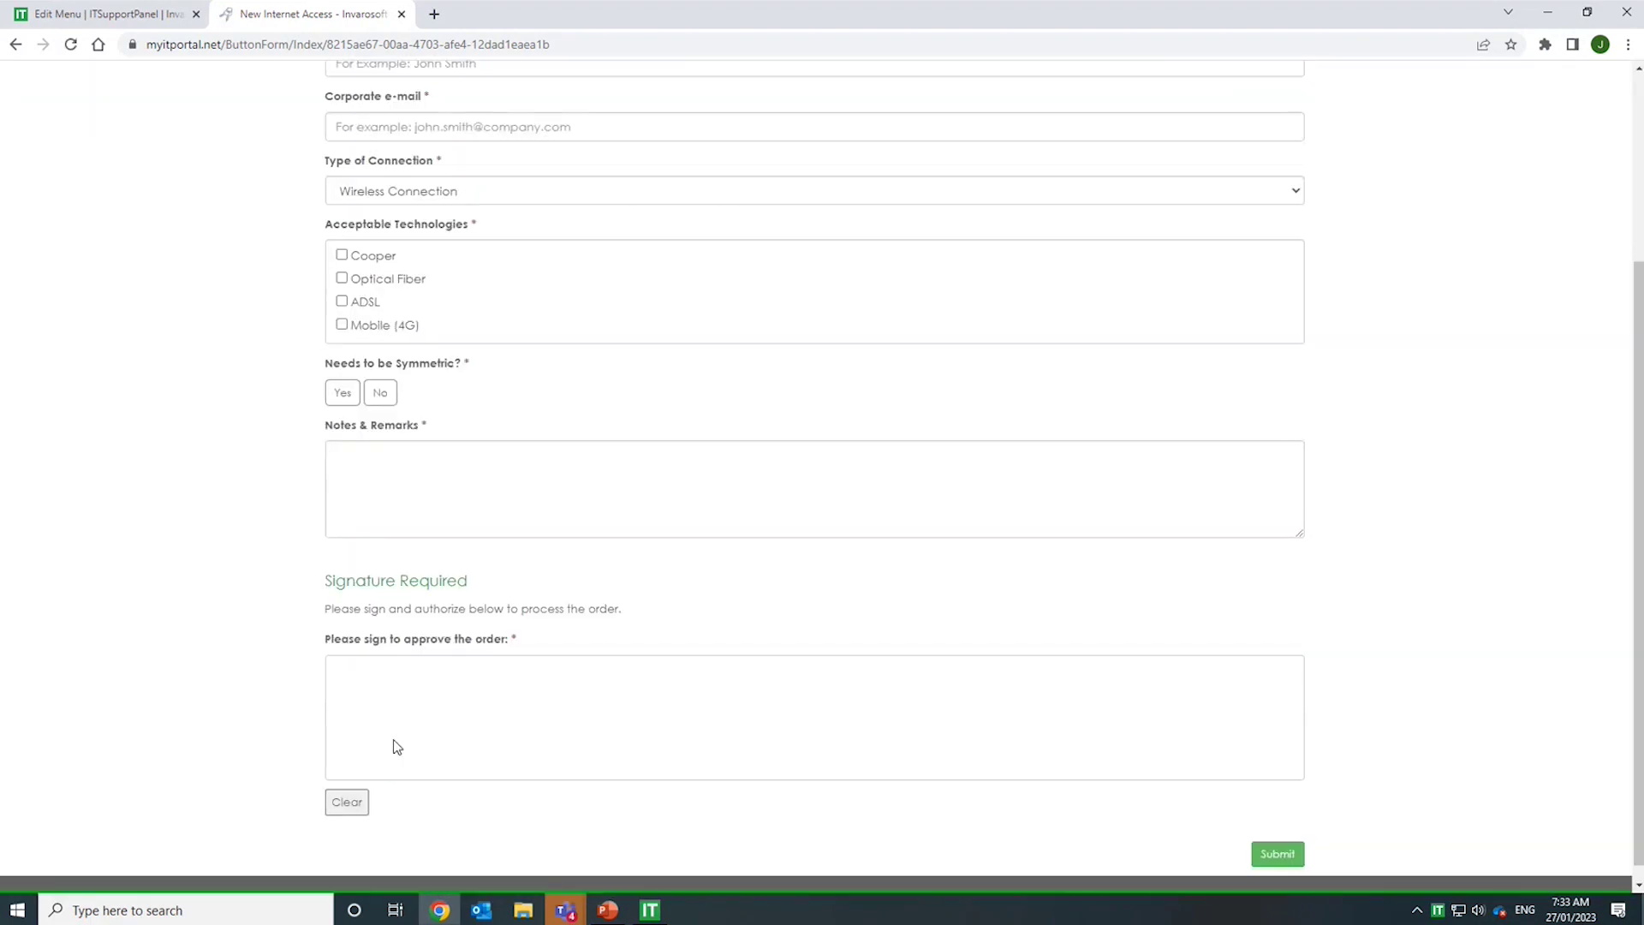
pyautogui.moveTo(366, 735)
pyautogui.mouseDown()
pyautogui.moveTo(462, 706)
pyautogui.moveTo(954, 709)
pyautogui.mouseUp()
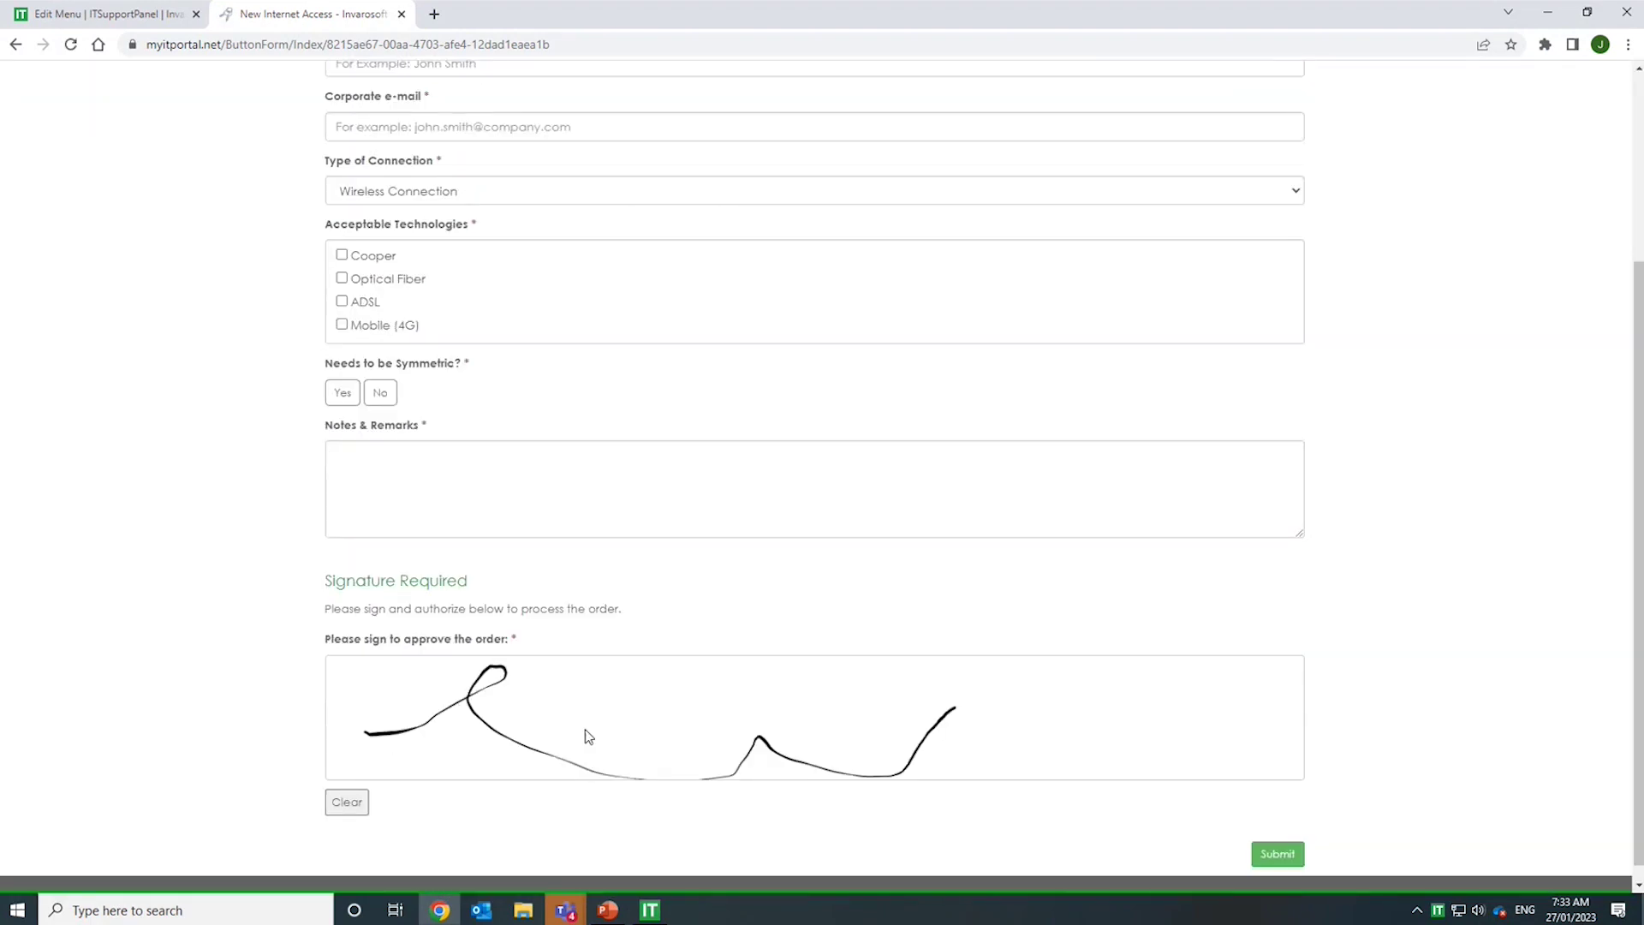
pyautogui.scroll(3, 585, 734)
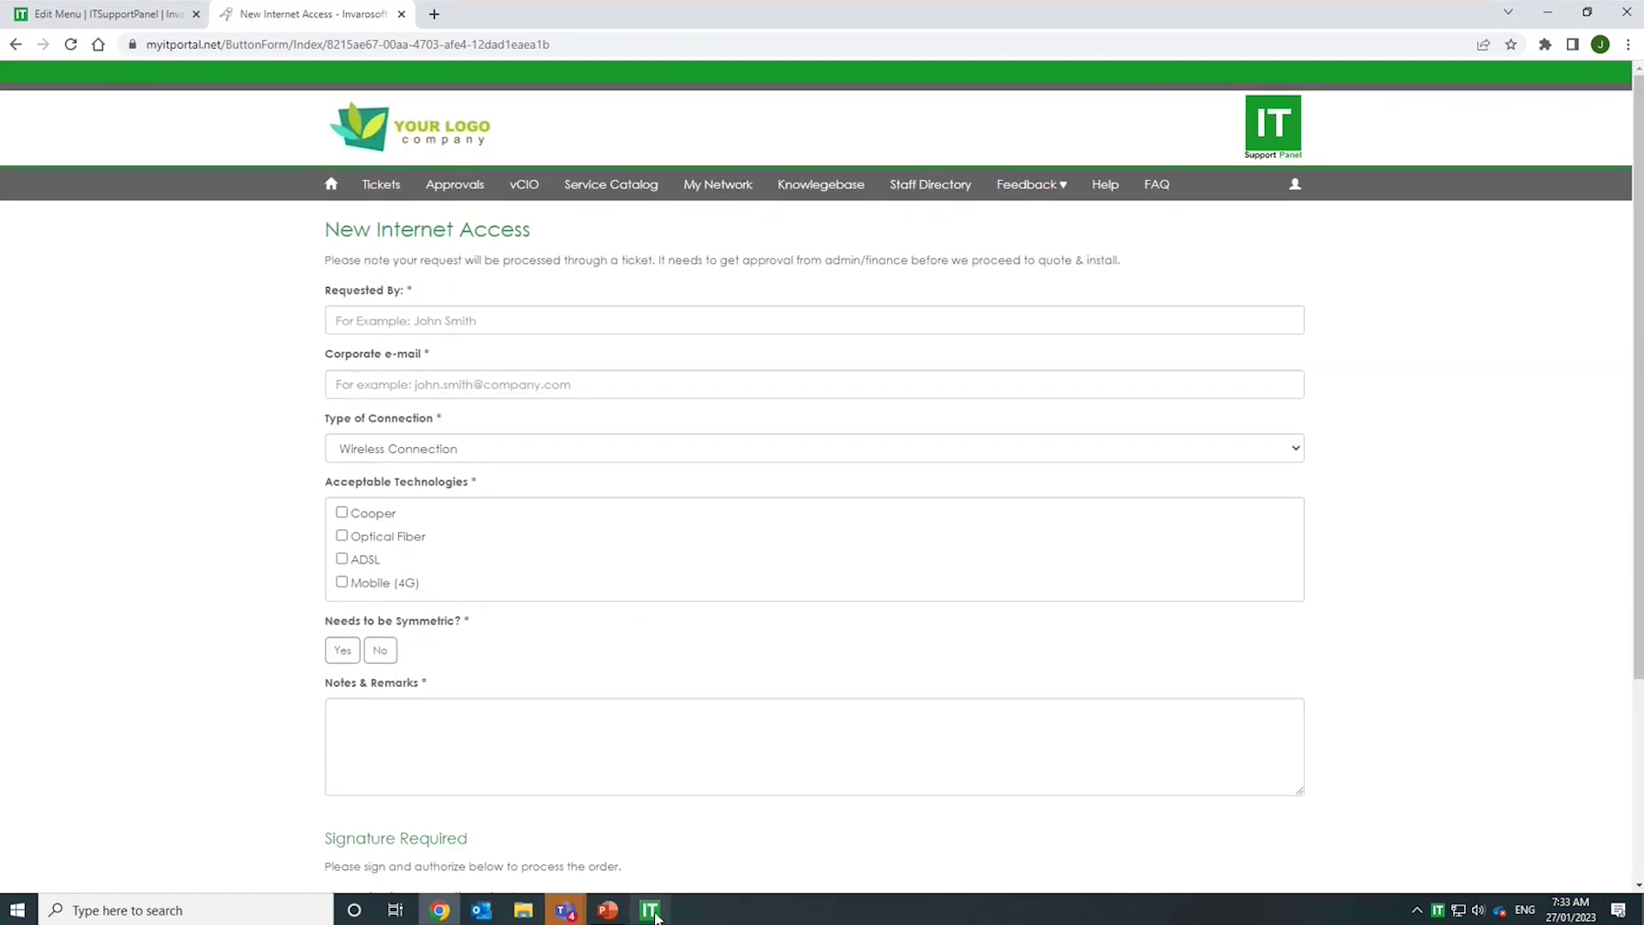
# - Open the Microsoft Licensing catalog, then the O365 Licenses report under My Network
pyautogui.moveTo(651, 914)
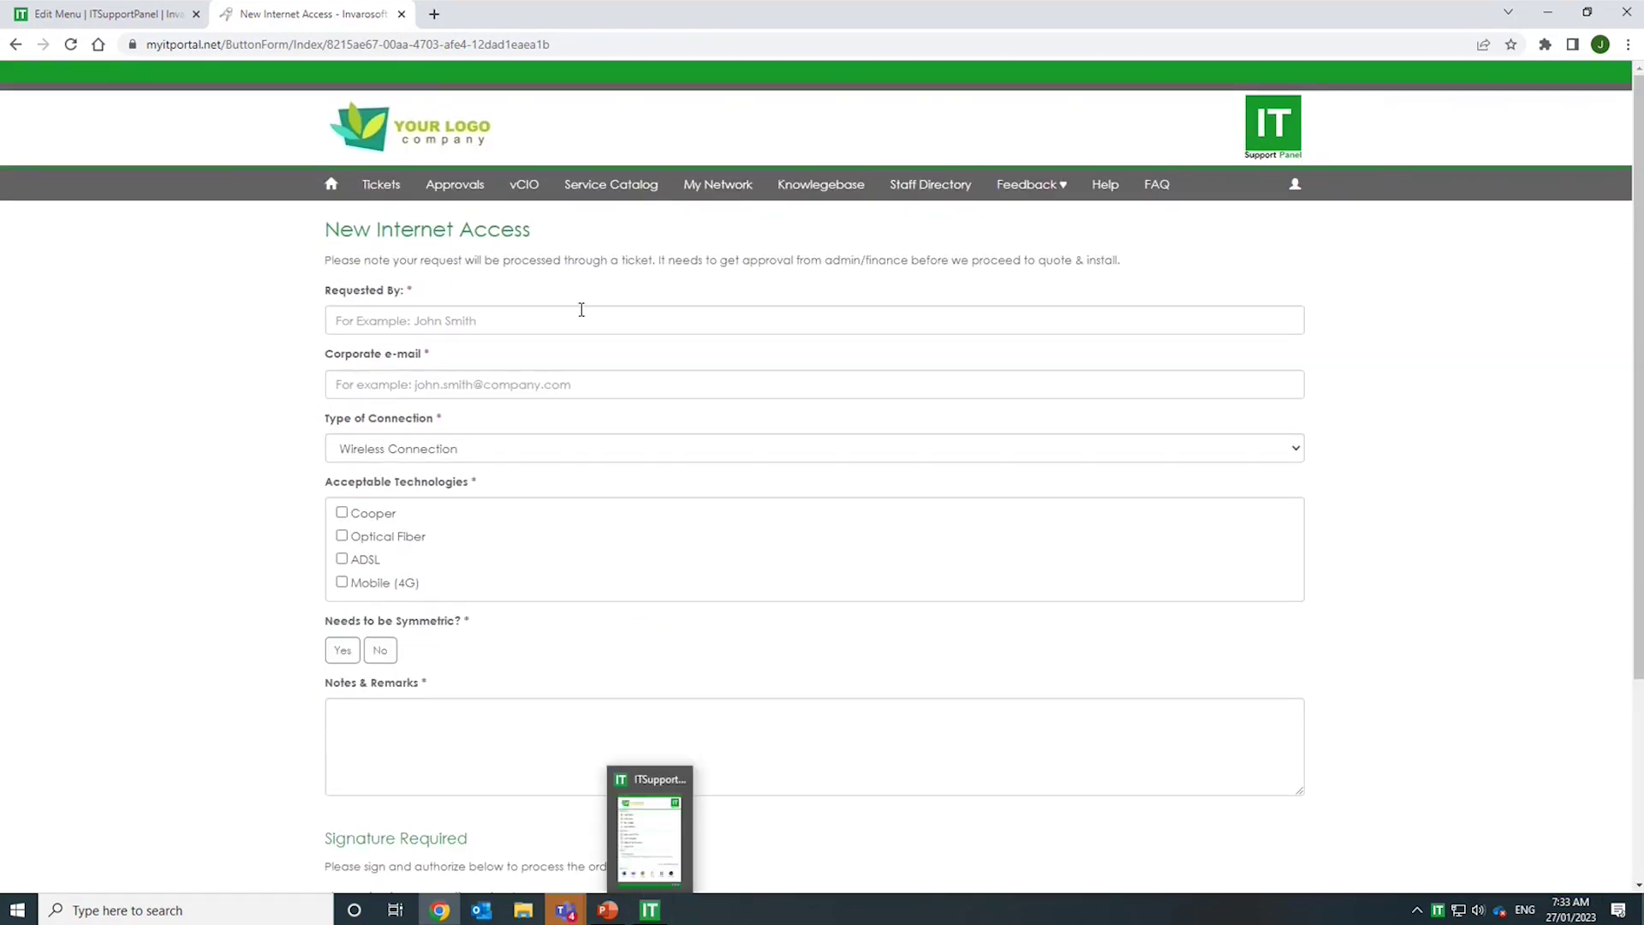
pyautogui.click(621, 210)
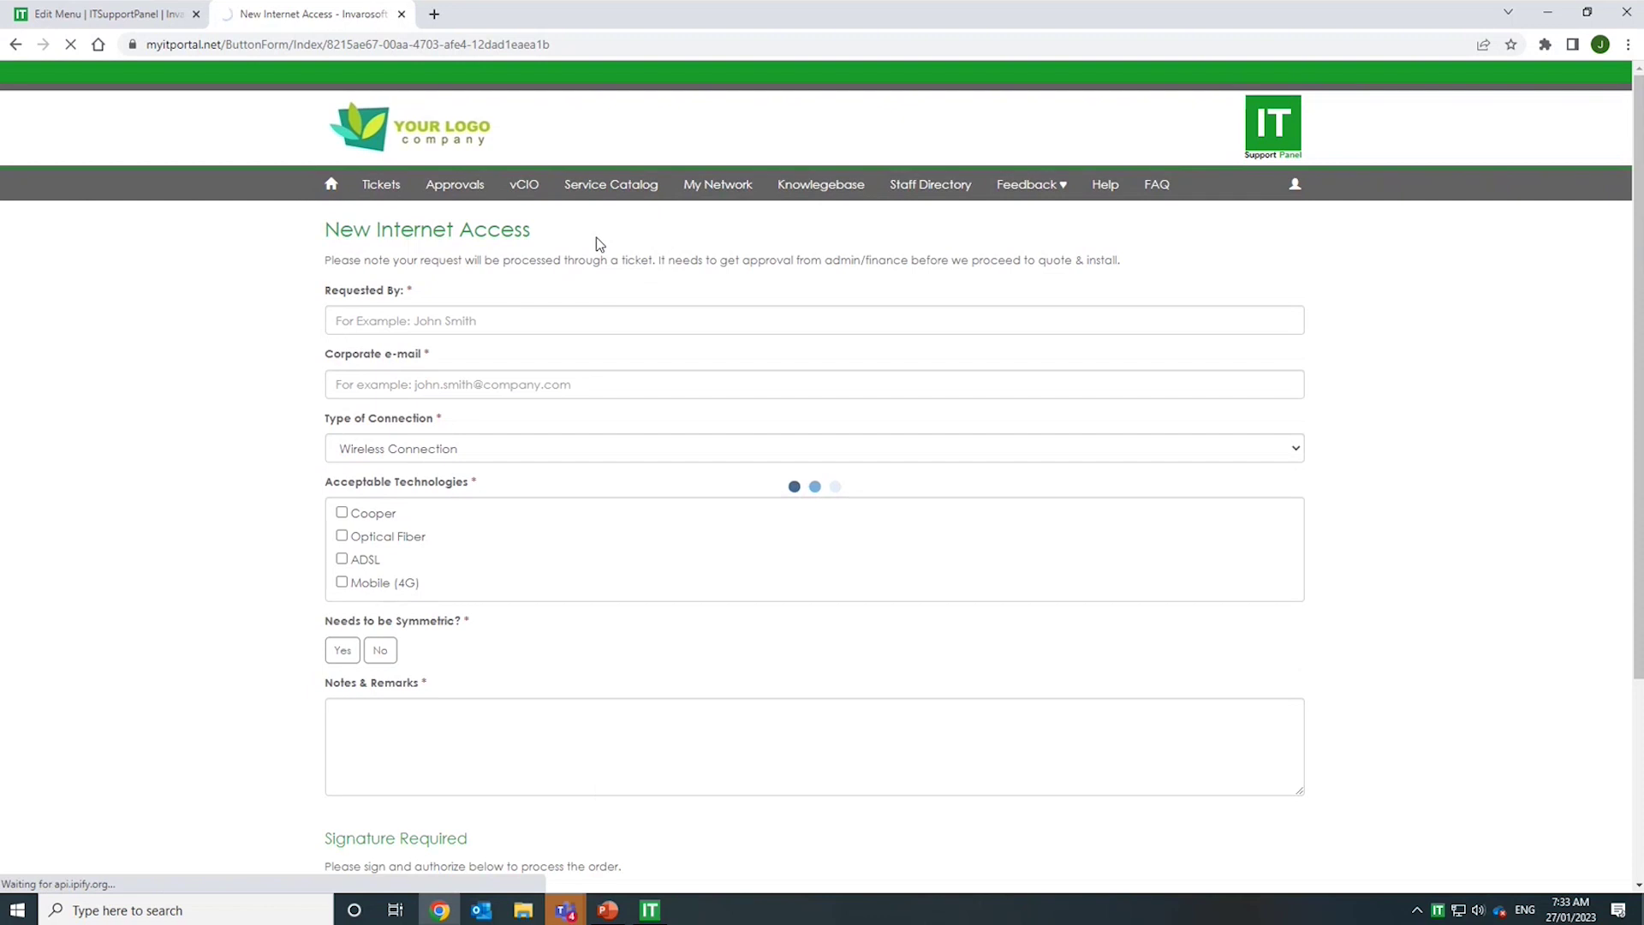
pyautogui.moveTo(610, 186)
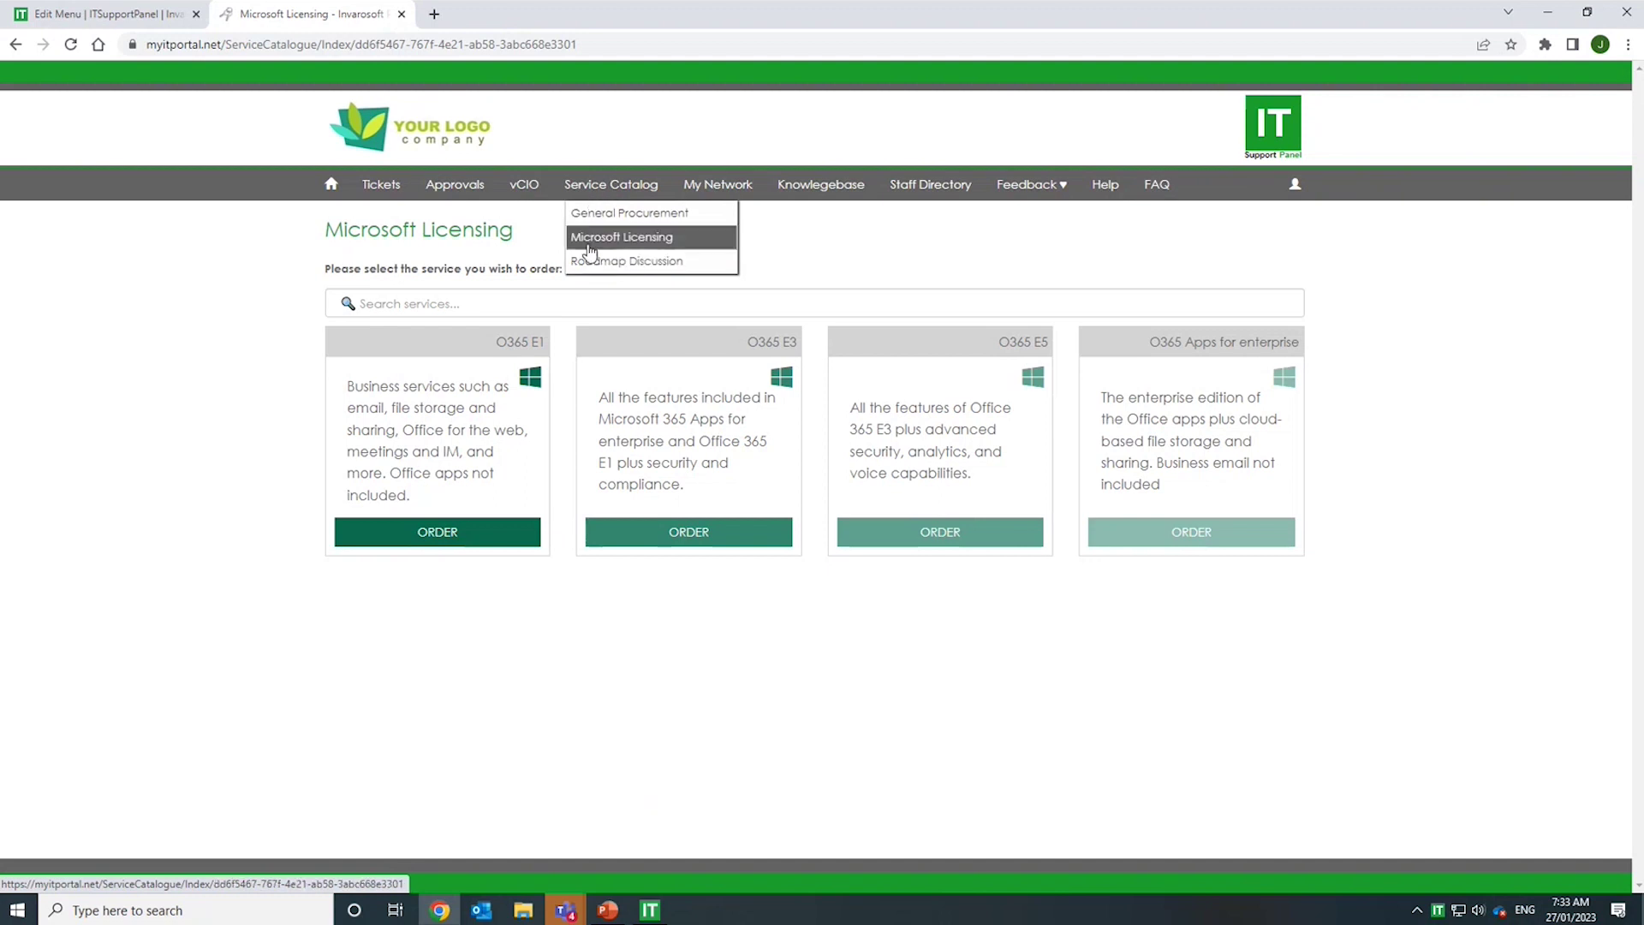
pyautogui.moveTo(699, 190)
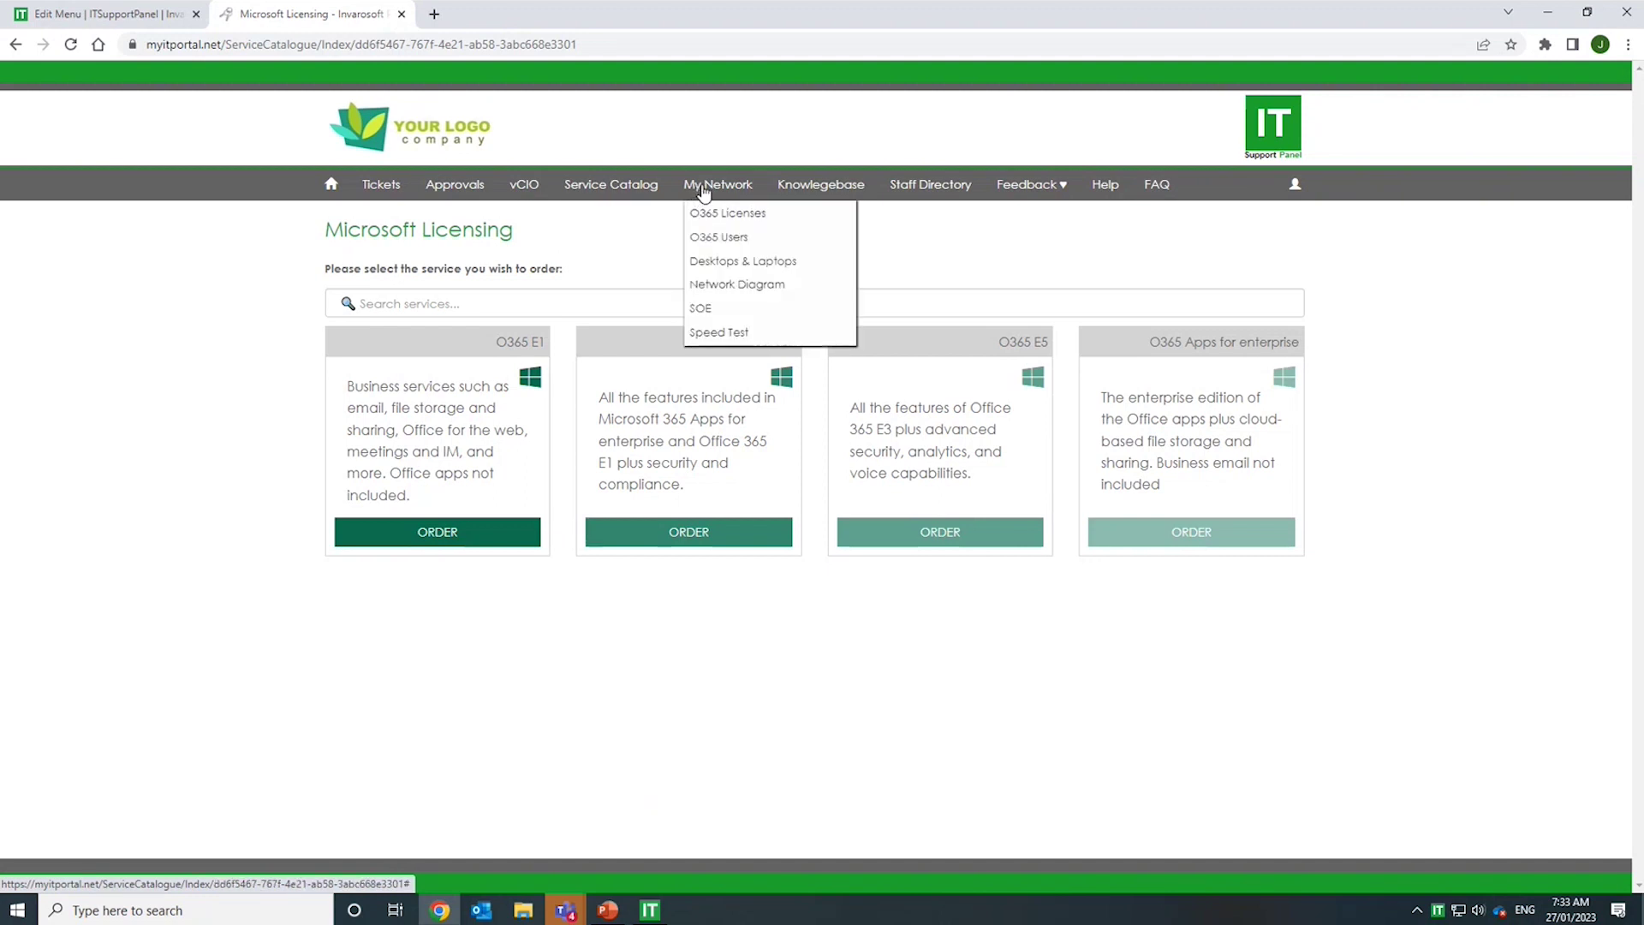
pyautogui.click(742, 215)
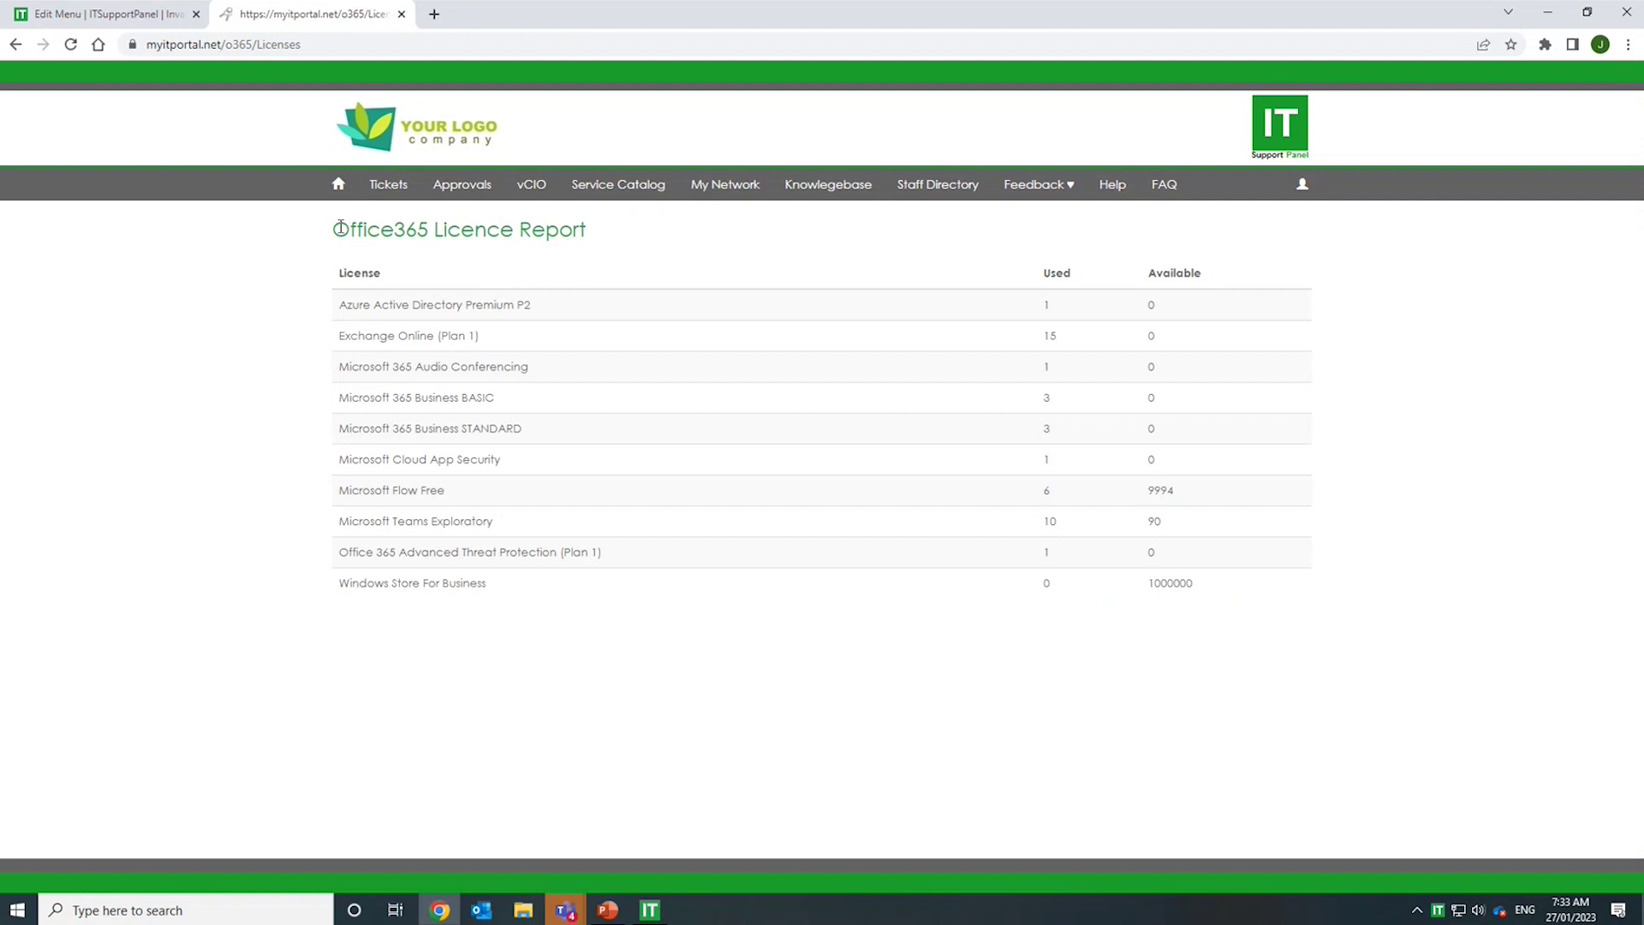
# - Highlight the Office365 Licence Report title, clear it, and show the My Network reports menu
pyautogui.moveTo(340, 228); pyautogui.dragTo(608, 229)
pyautogui.click(663, 234)
pyautogui.click(742, 185)
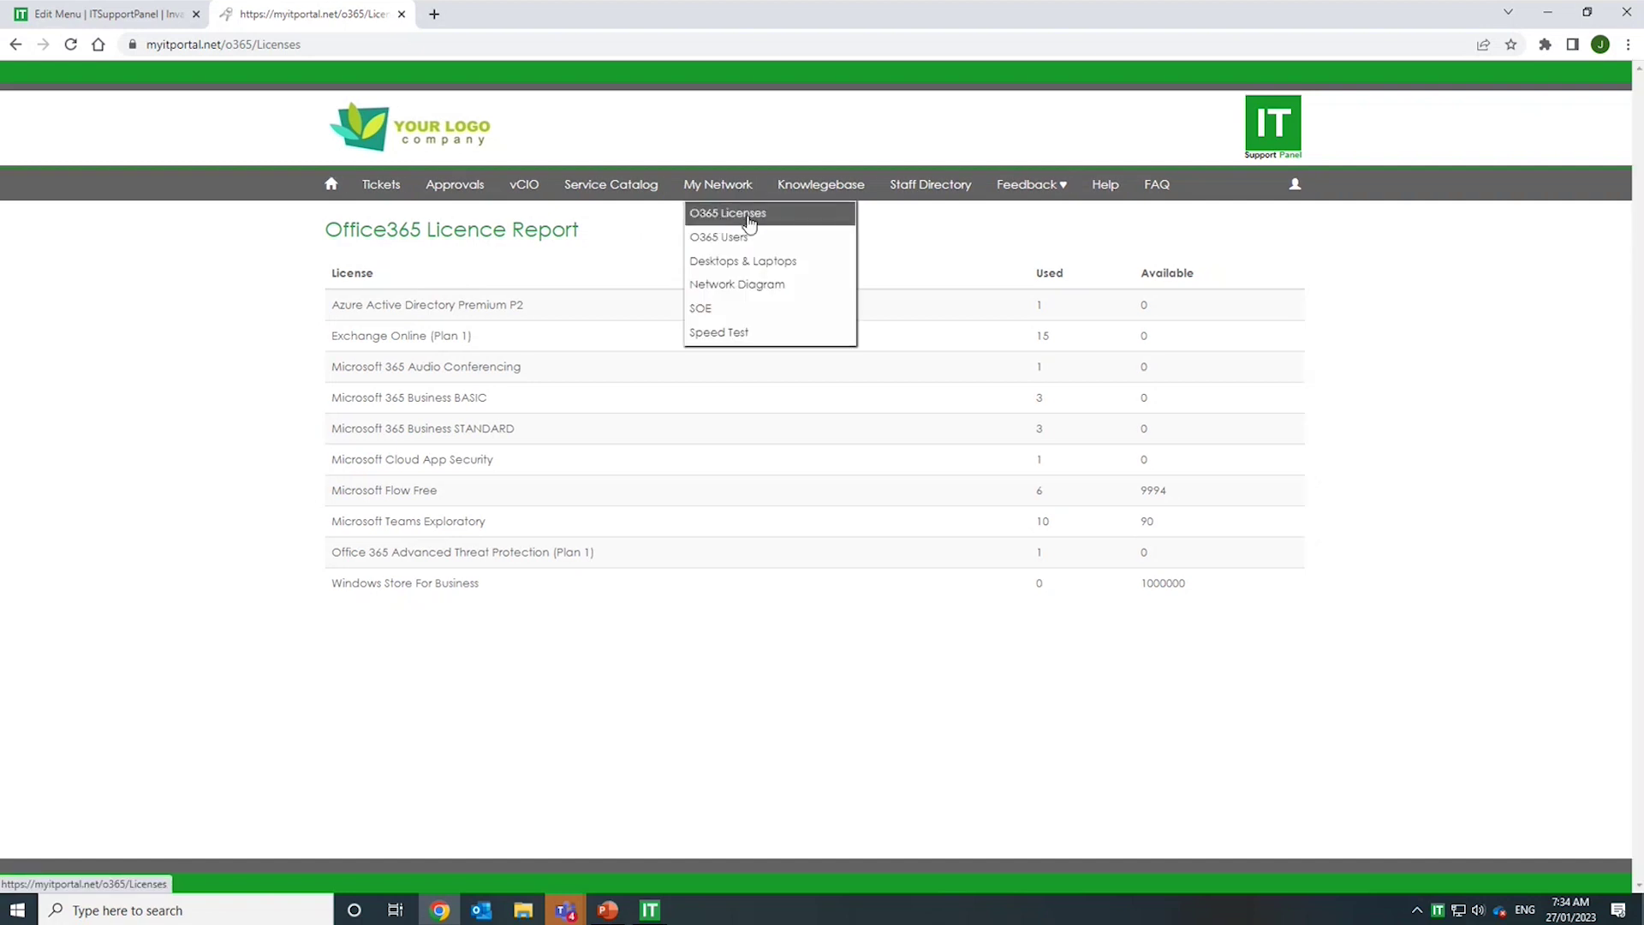
# - Review the O365 Users report, then open the Desktops & Laptops device listing
pyautogui.click(733, 237)
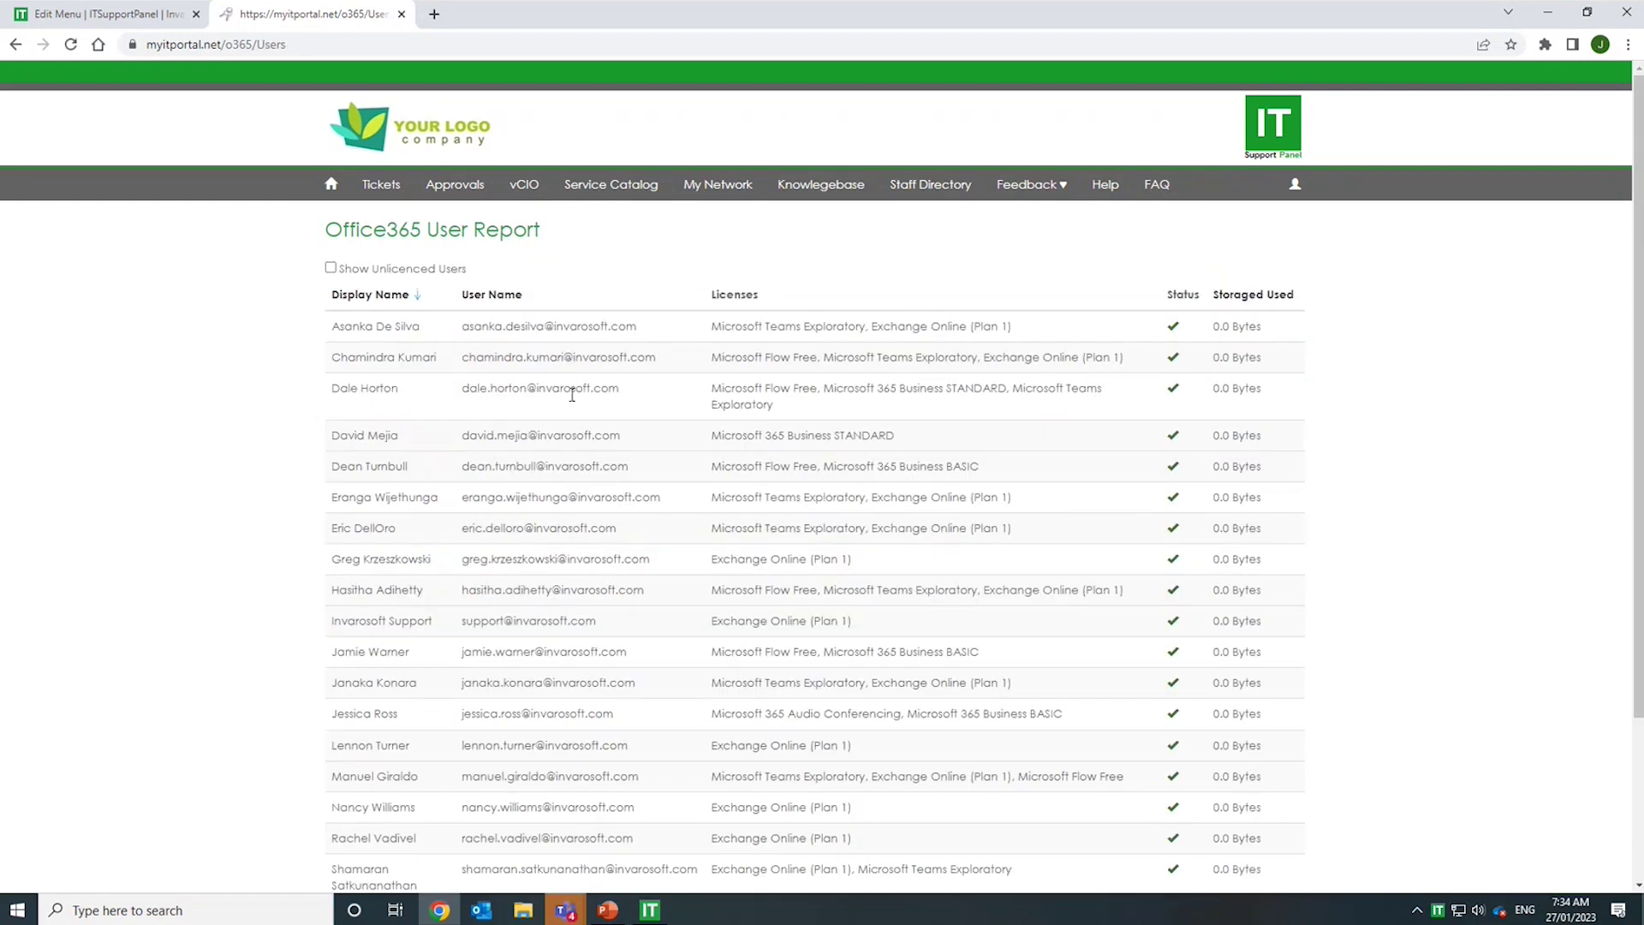
pyautogui.scroll(-2, 432, 407)
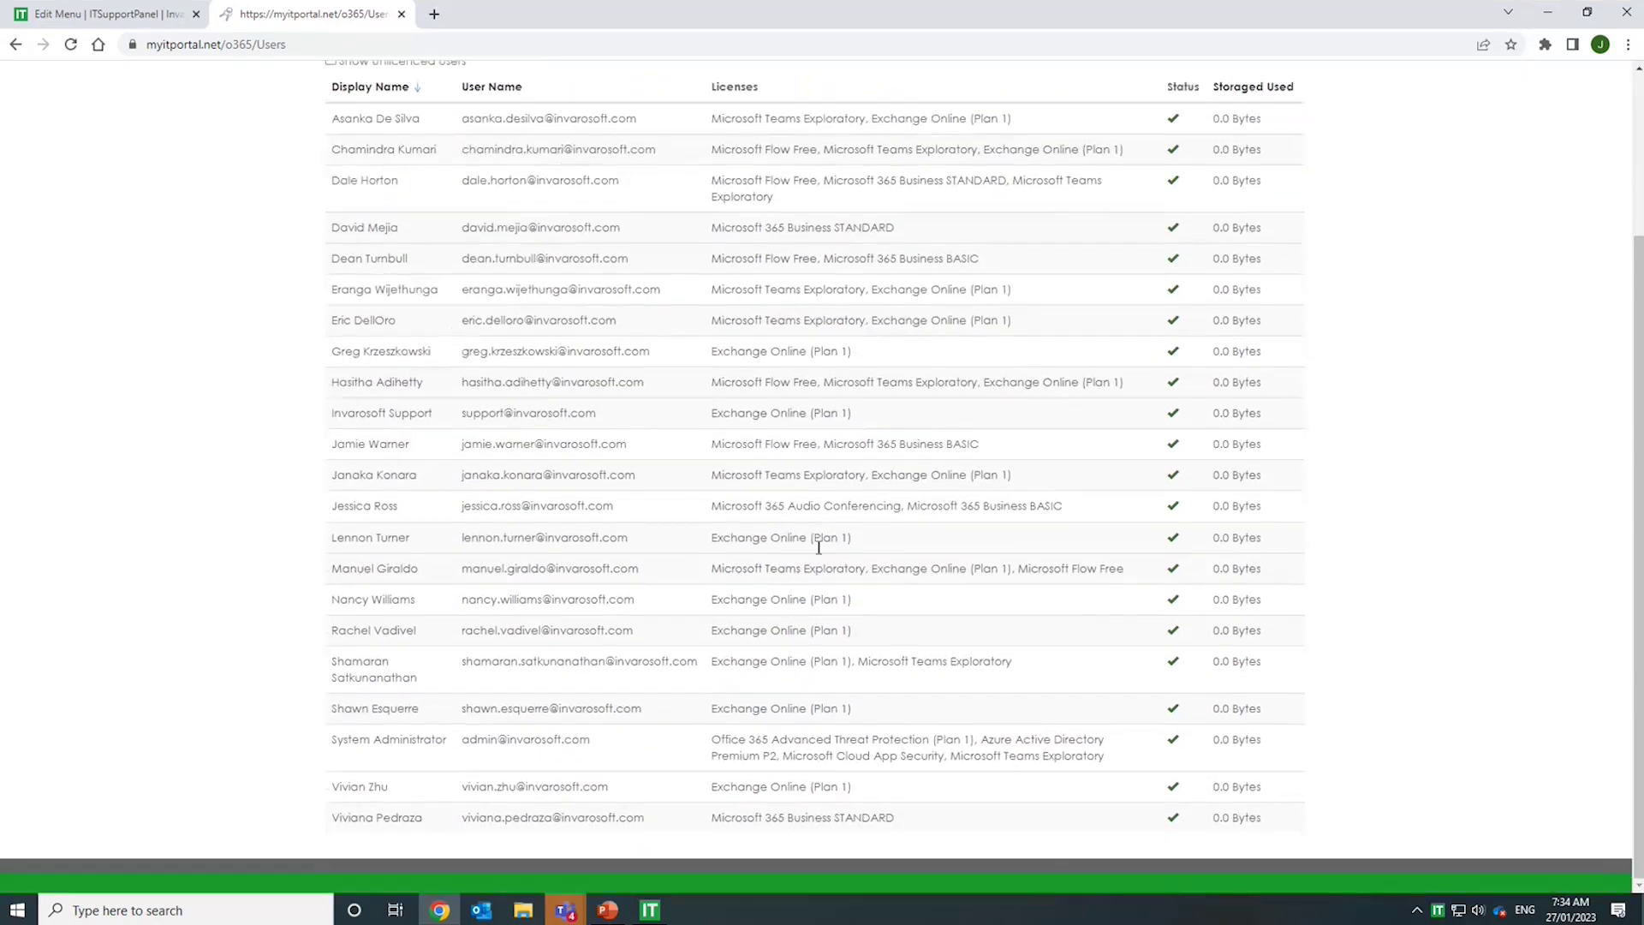
pyautogui.scroll(3, 814, 539)
pyautogui.moveTo(711, 192)
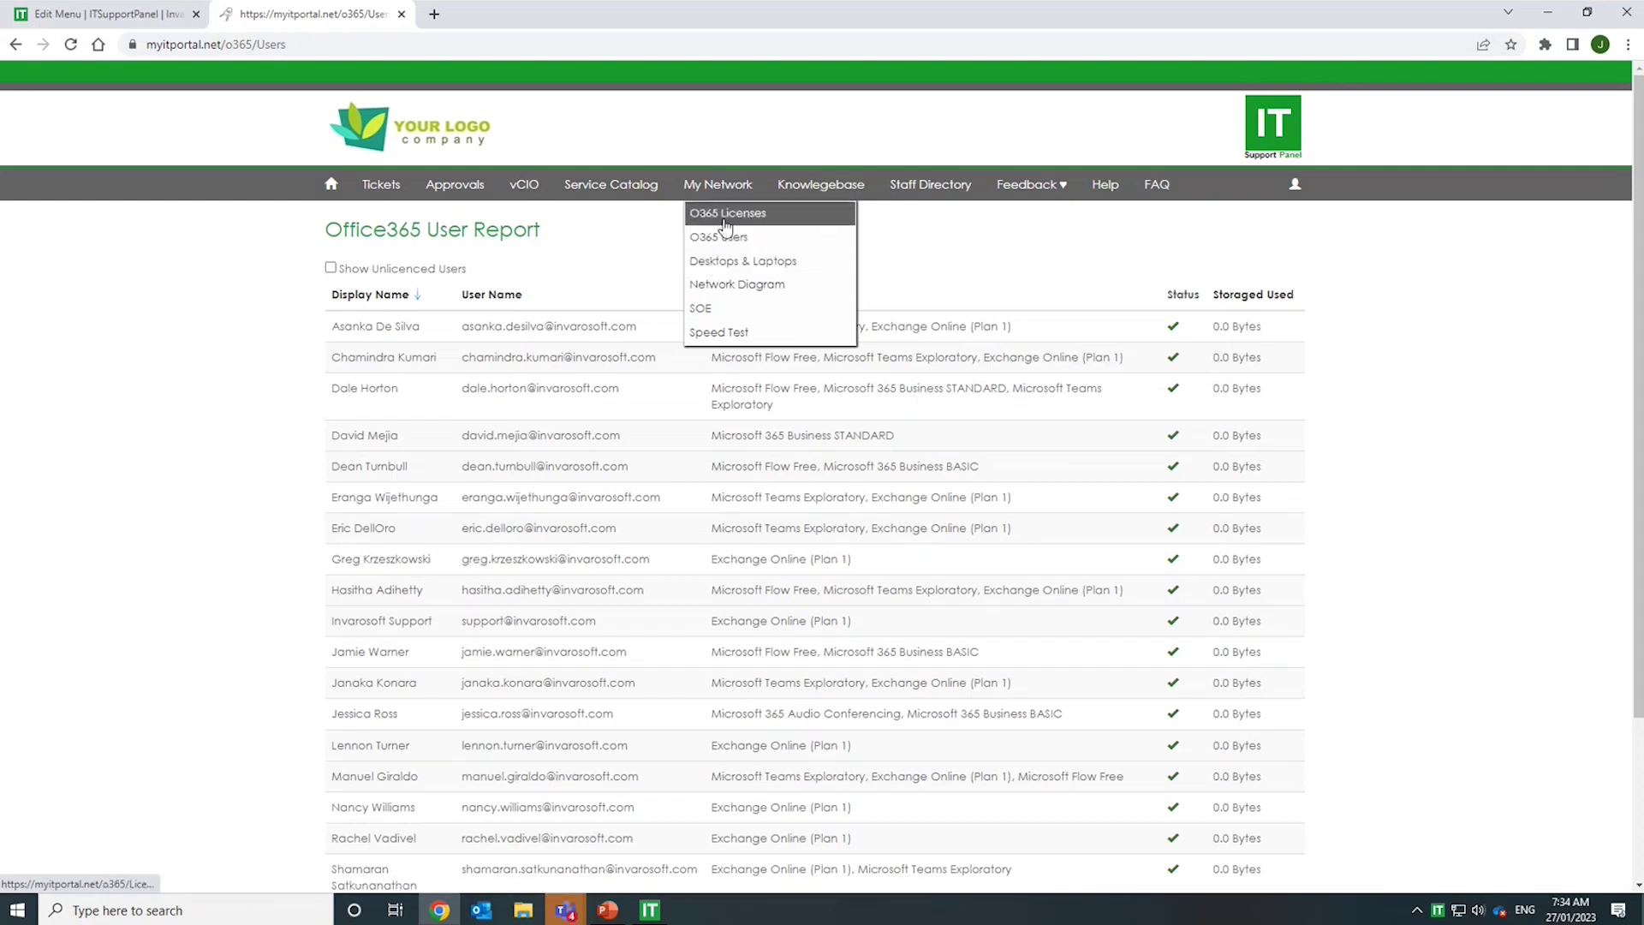
pyautogui.click(733, 261)
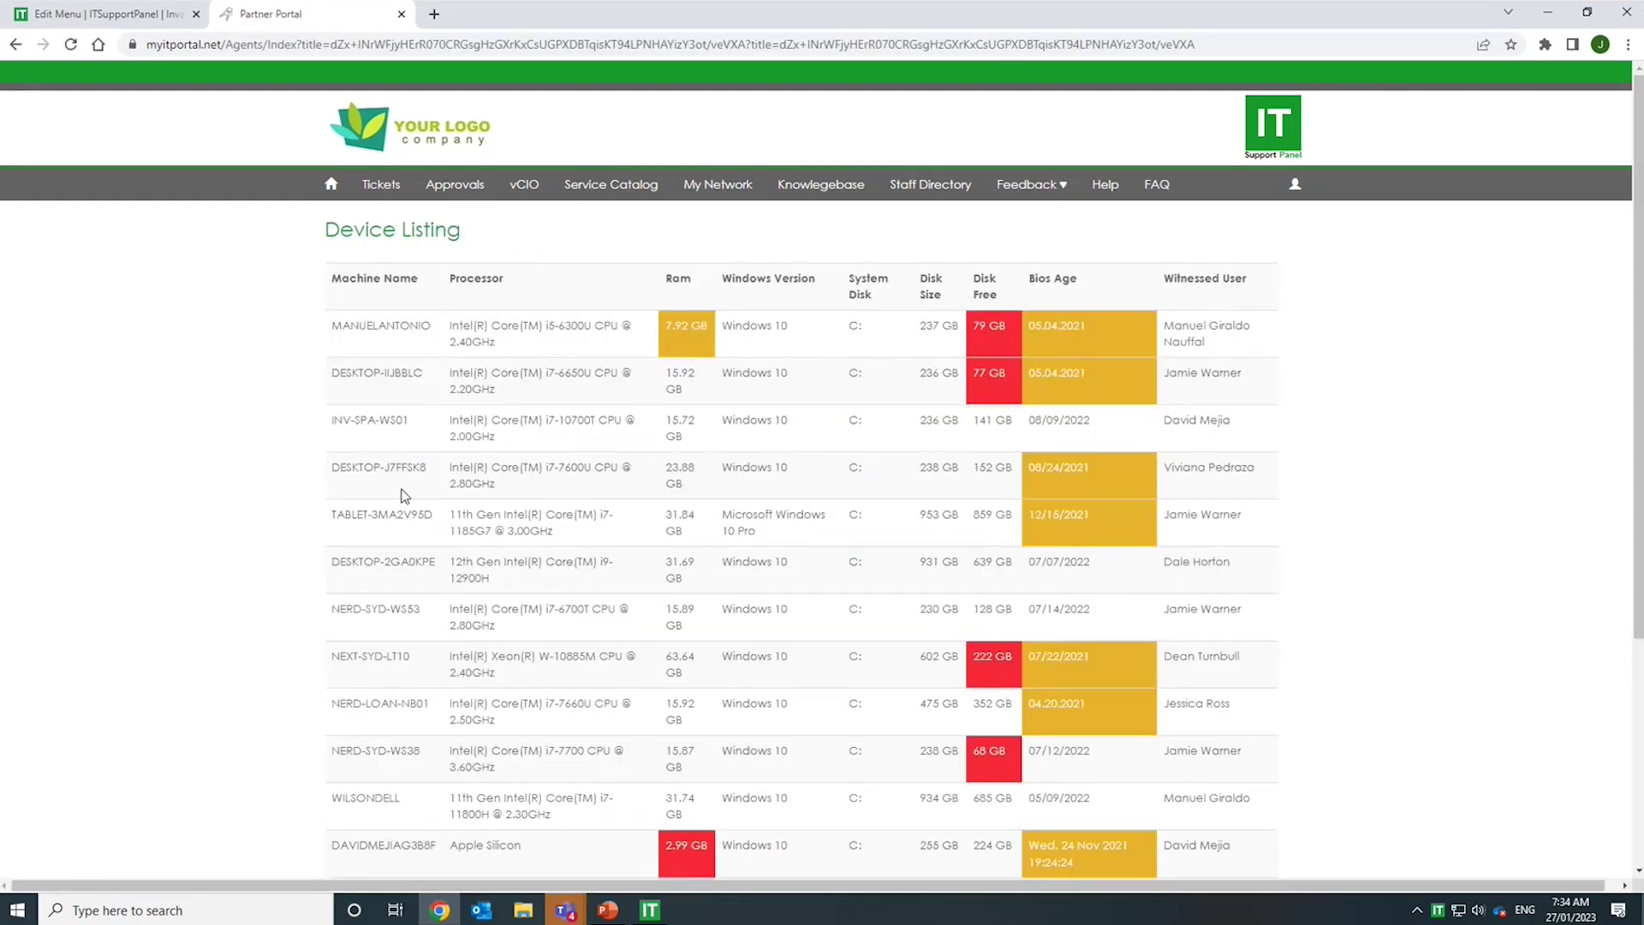
# - Highlight the discussed device rows in the Device Listing, then clear the selection
pyautogui.scroll(-10, 404, 494)
pyautogui.scroll(10, 405, 494)
pyautogui.moveTo(331, 323); pyautogui.dragTo(1234, 599)
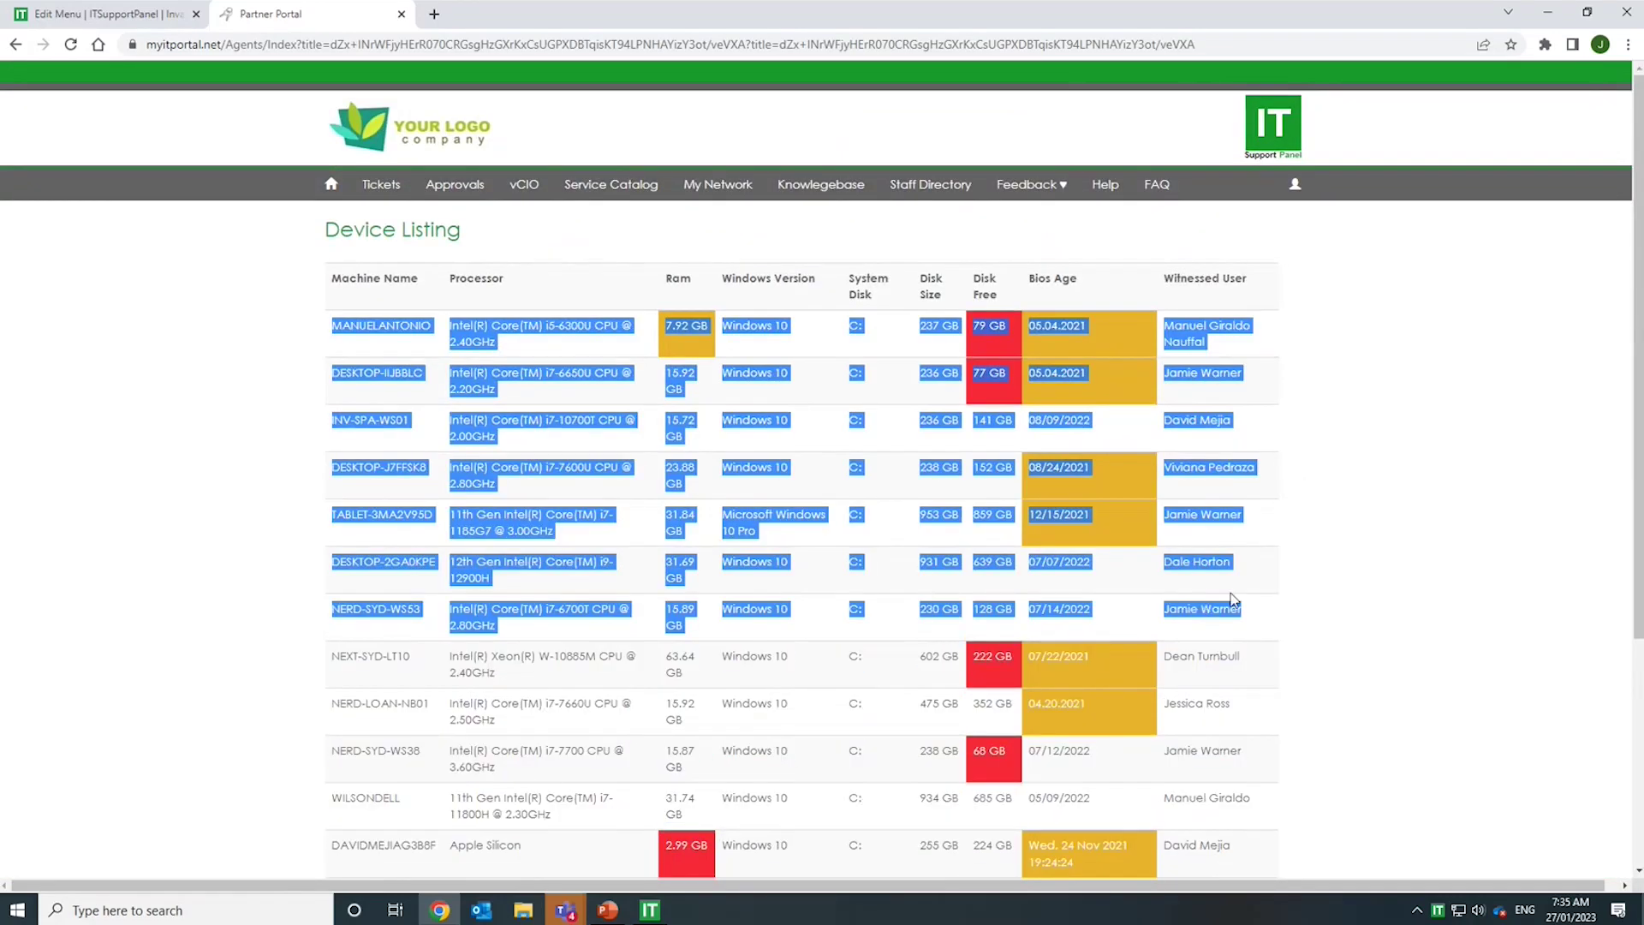
pyautogui.click(1232, 589)
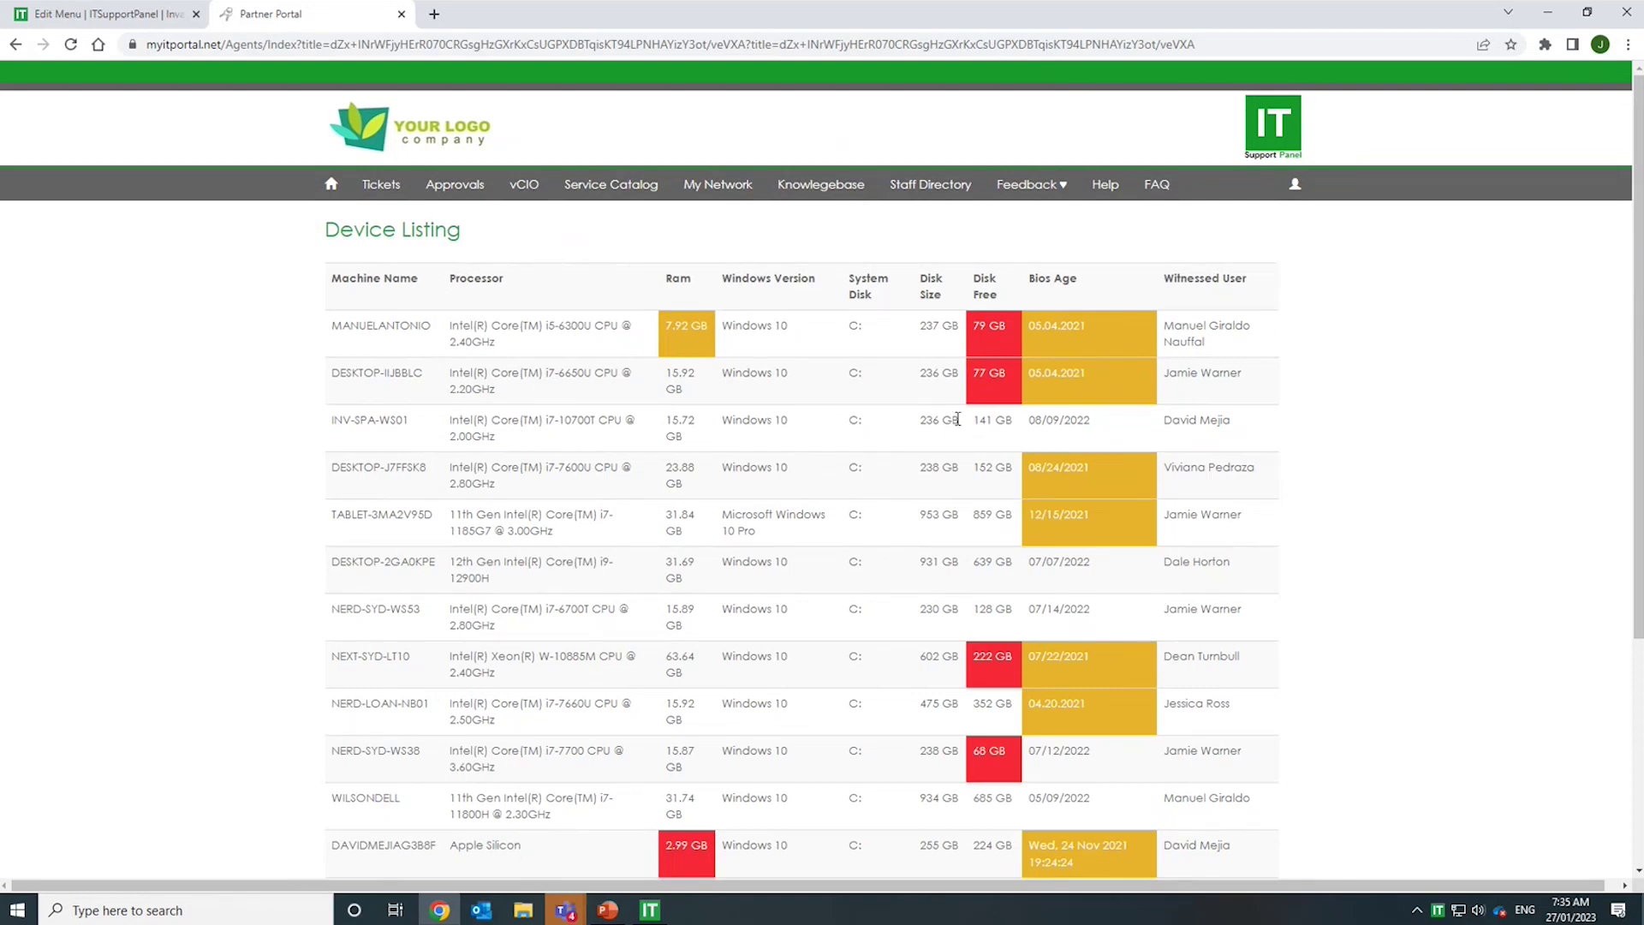
# - In the admin portal, open ITSupportPanel > Client Portal > Device Listing threshold settings
pyautogui.click(137, 19)
pyautogui.click(326, 166)
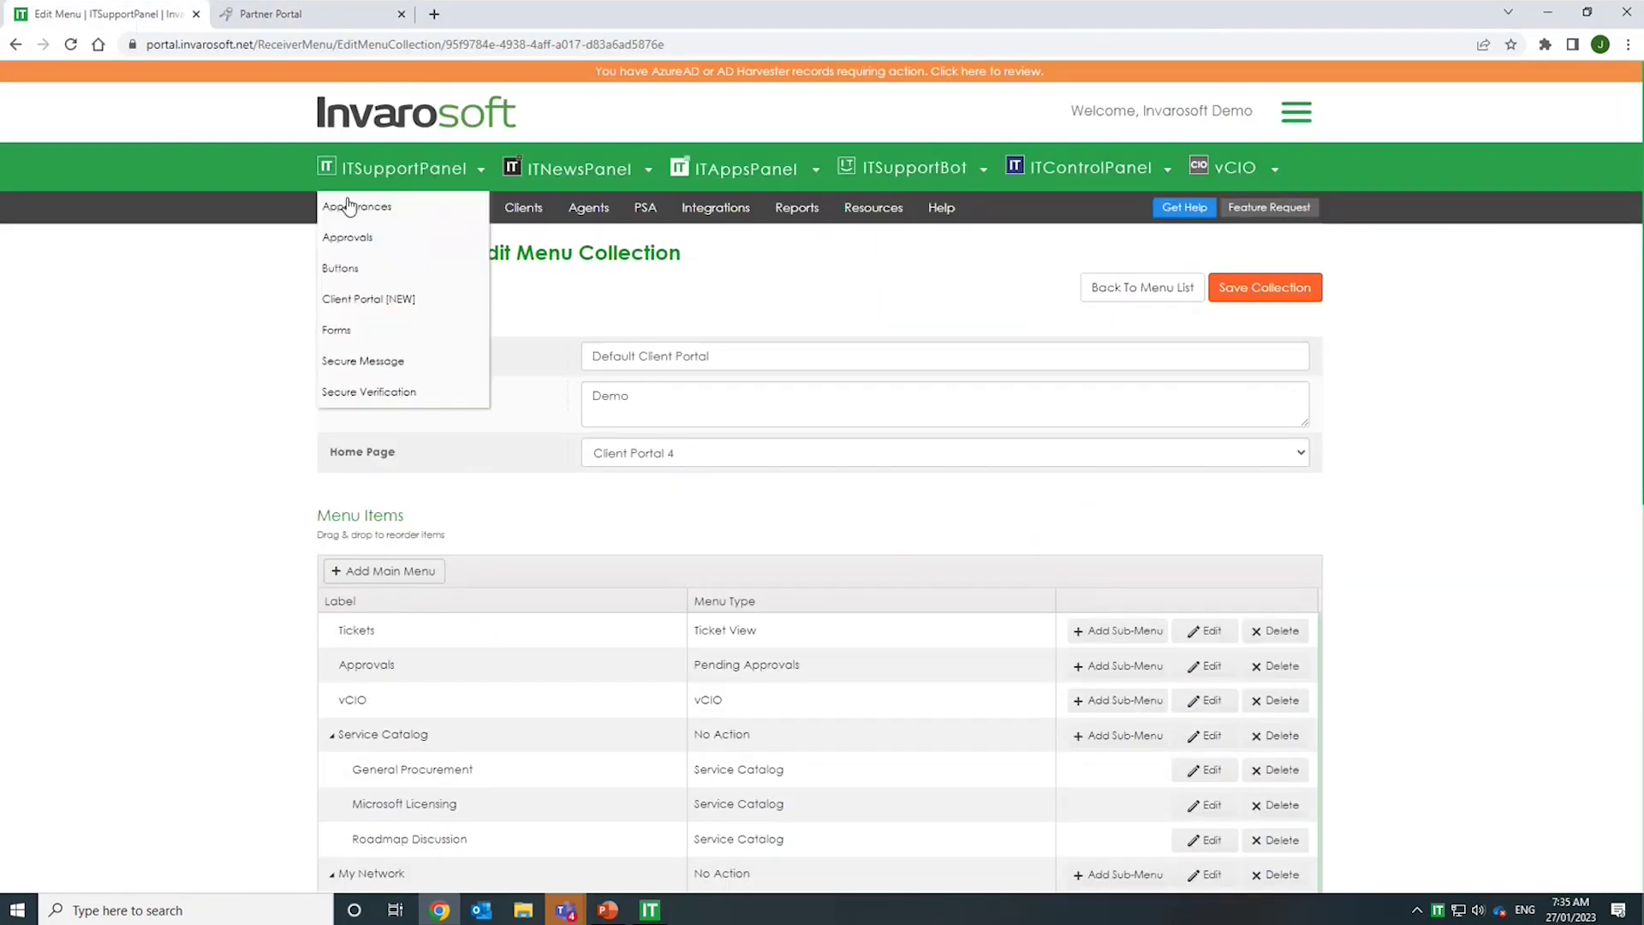
pyautogui.moveTo(364, 297)
pyautogui.click(543, 428)
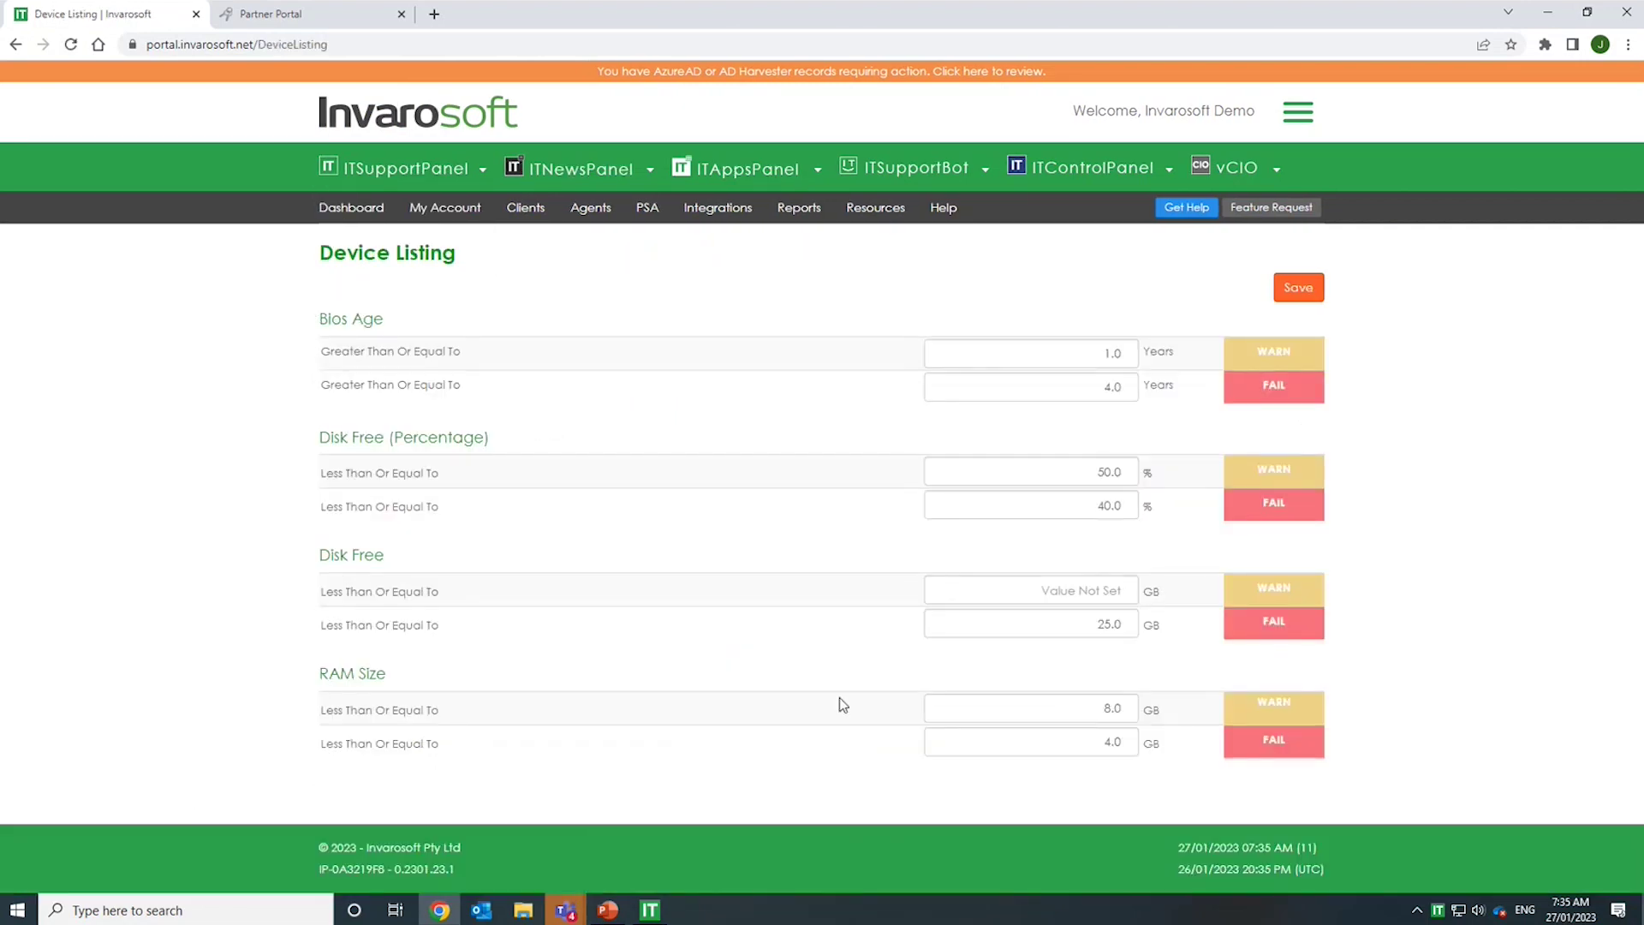
# - Return to the client portal's device table, then run and close the My Network Speed Test
pyautogui.click(271, 13)
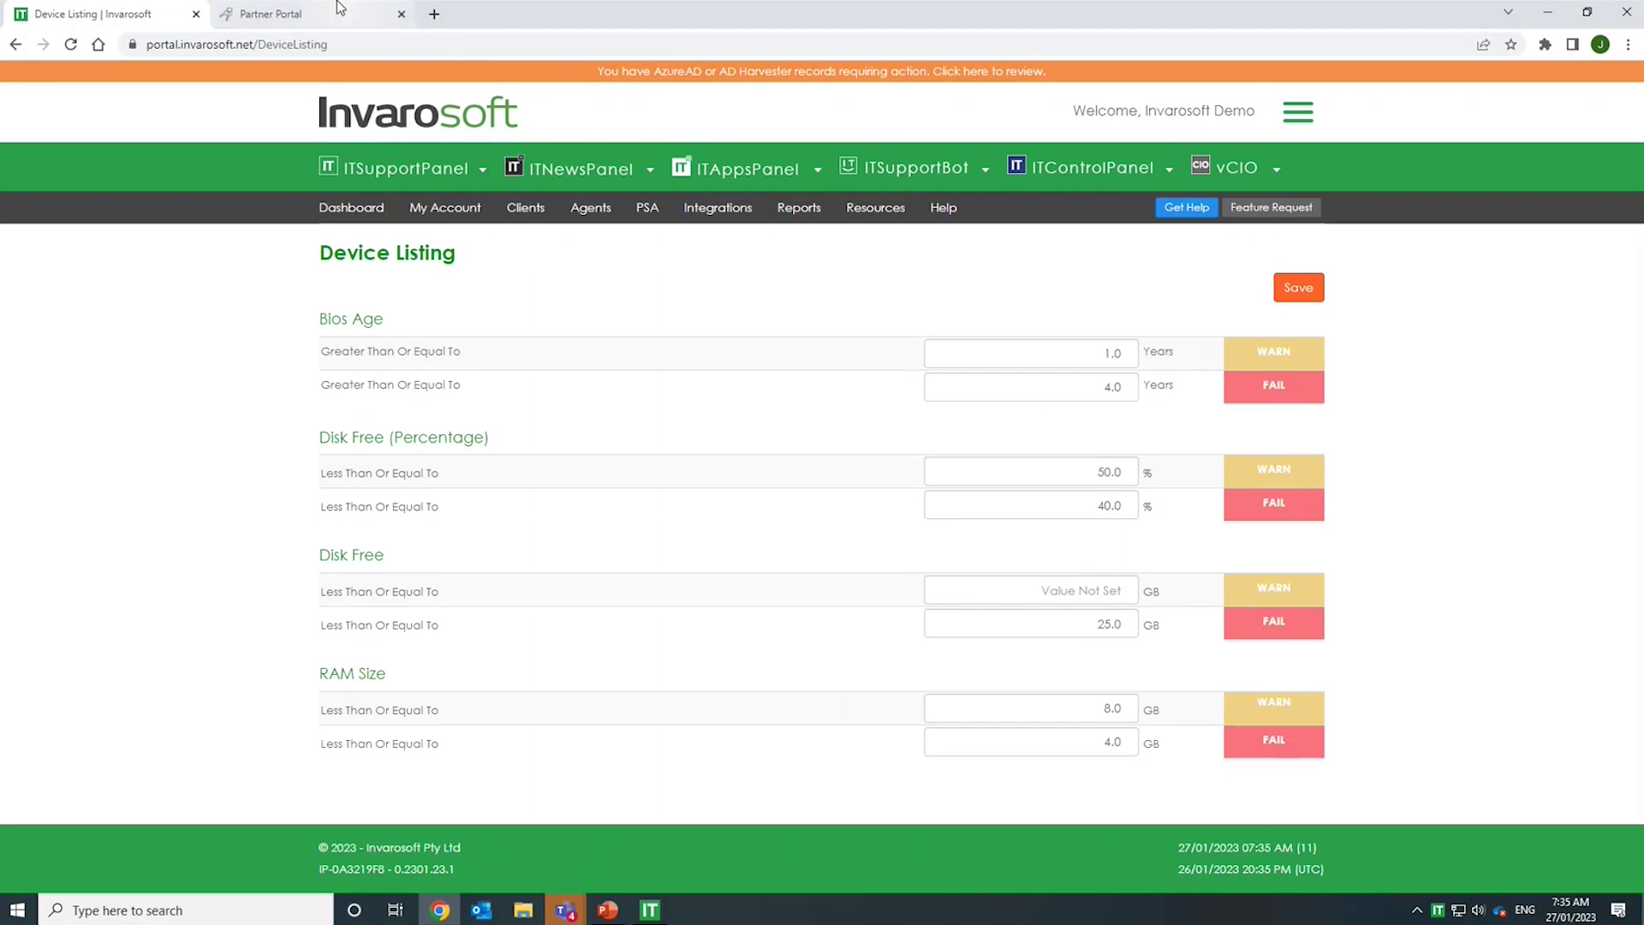
pyautogui.scroll(-5, 653, 676)
pyautogui.scroll(5, 656, 676)
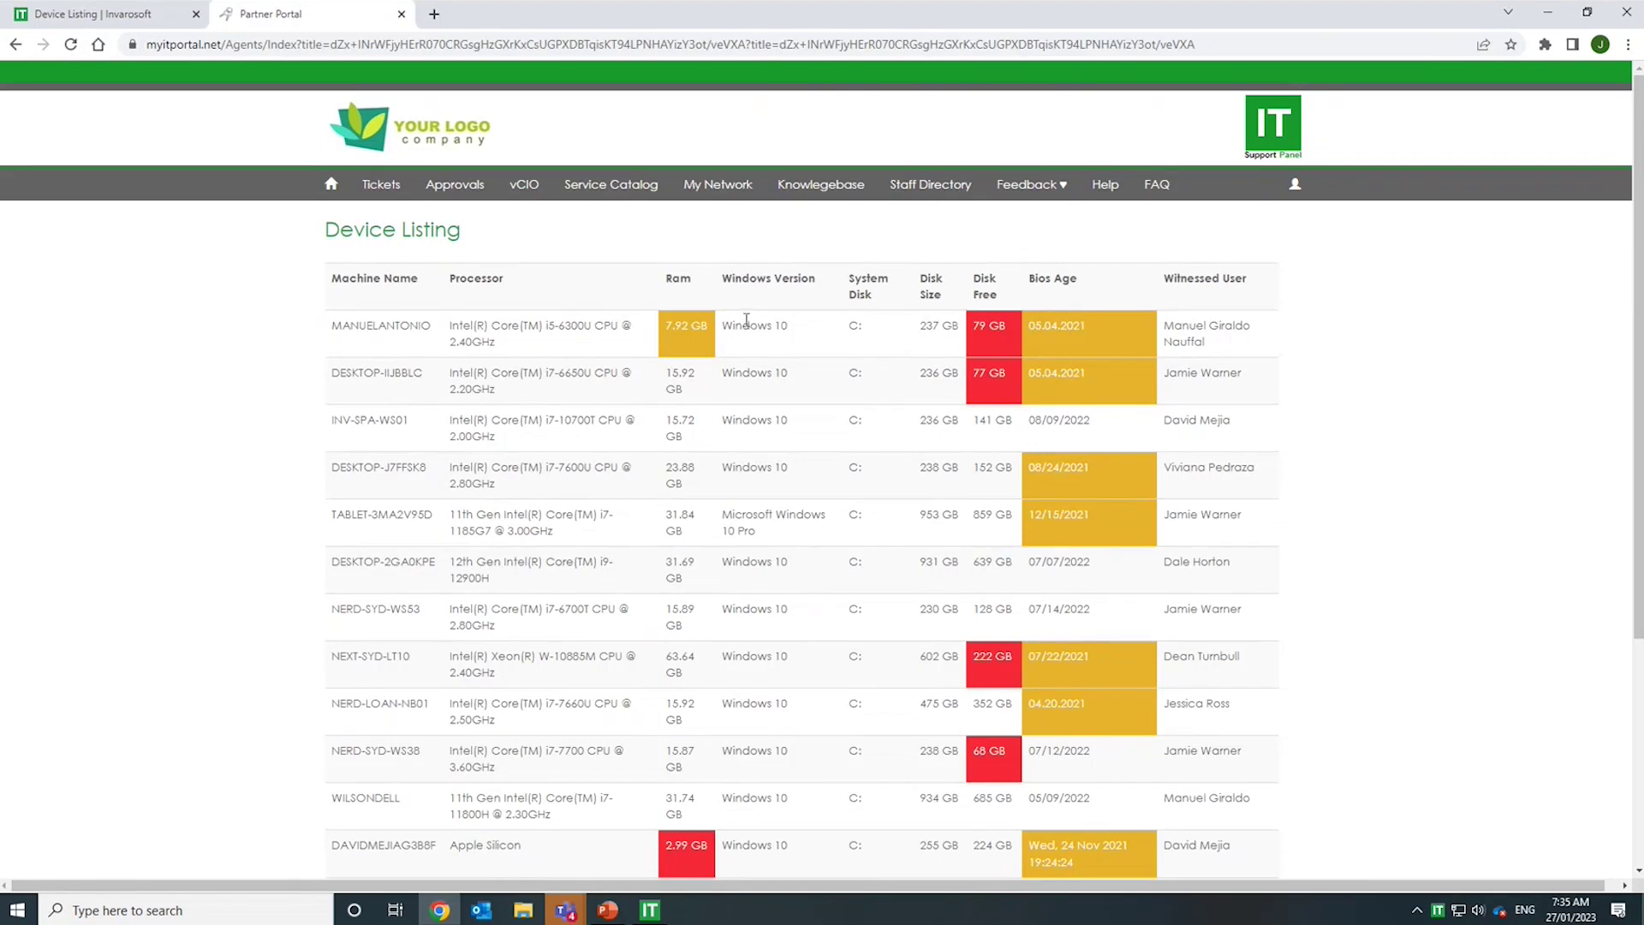
pyautogui.moveTo(740, 193)
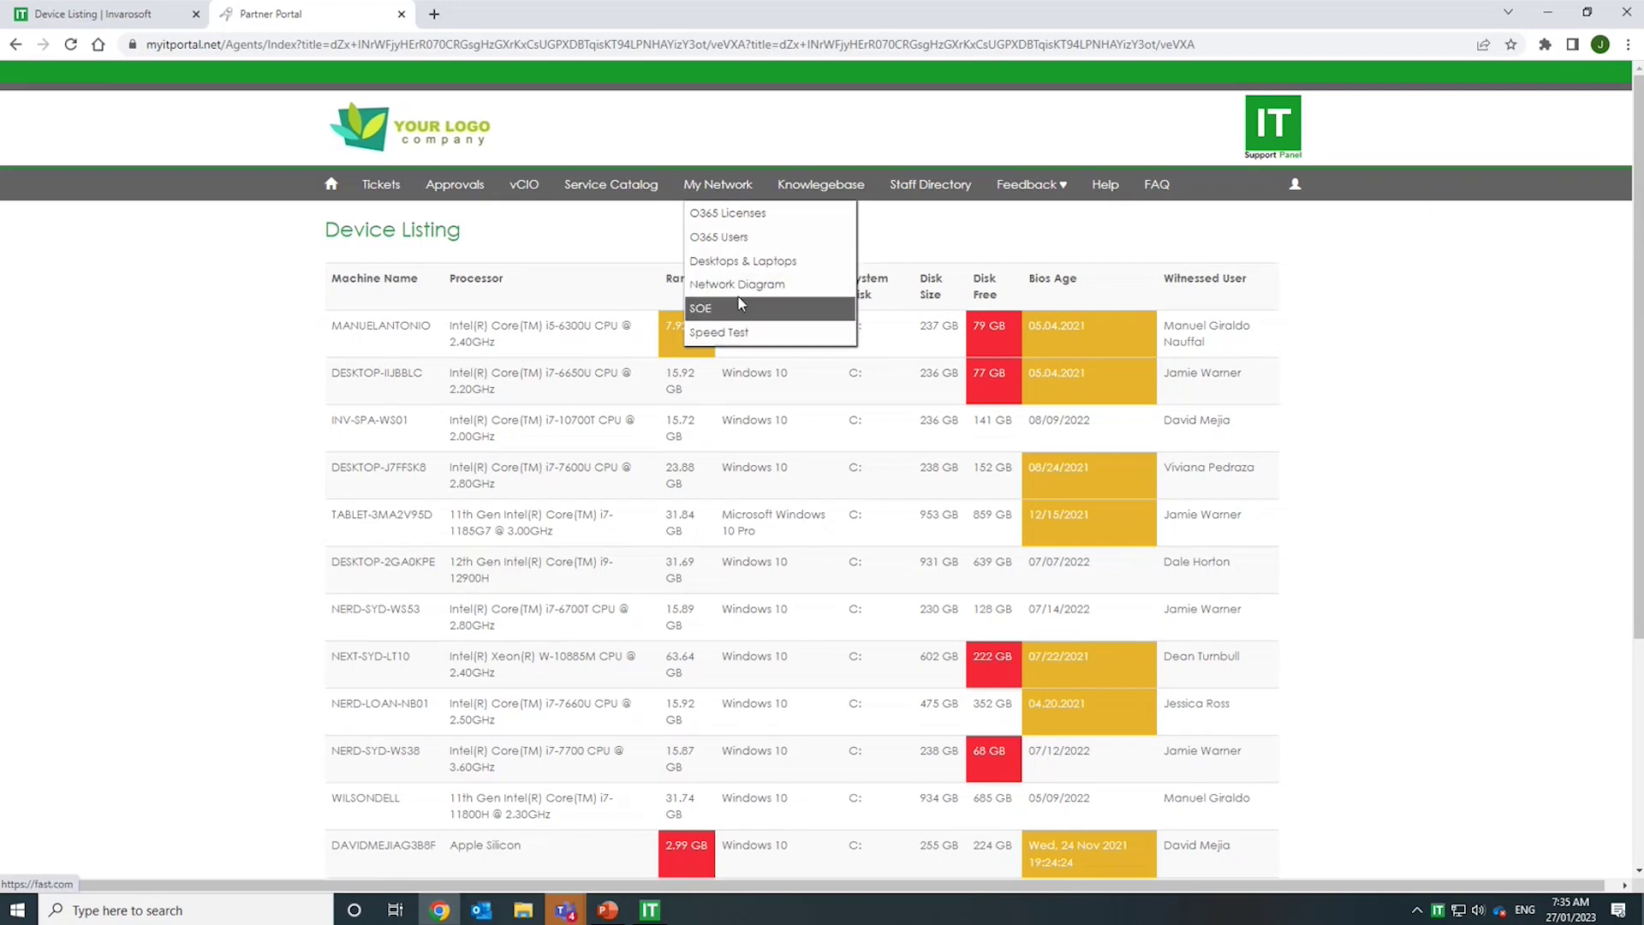
pyautogui.click(732, 336)
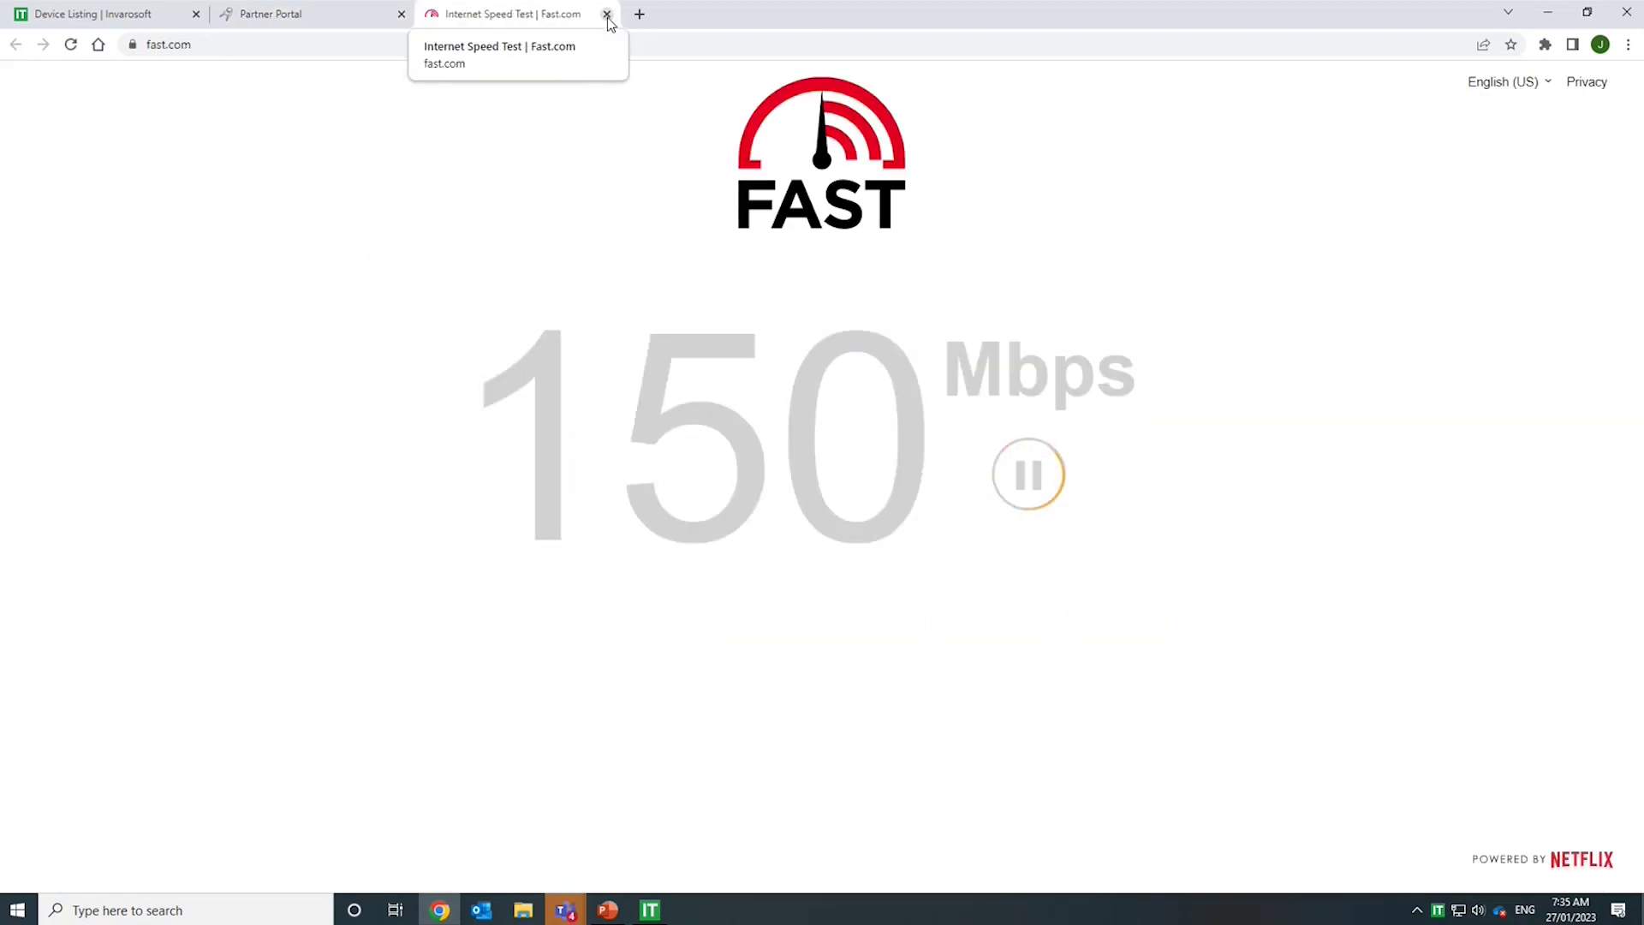
pyautogui.click(607, 15)
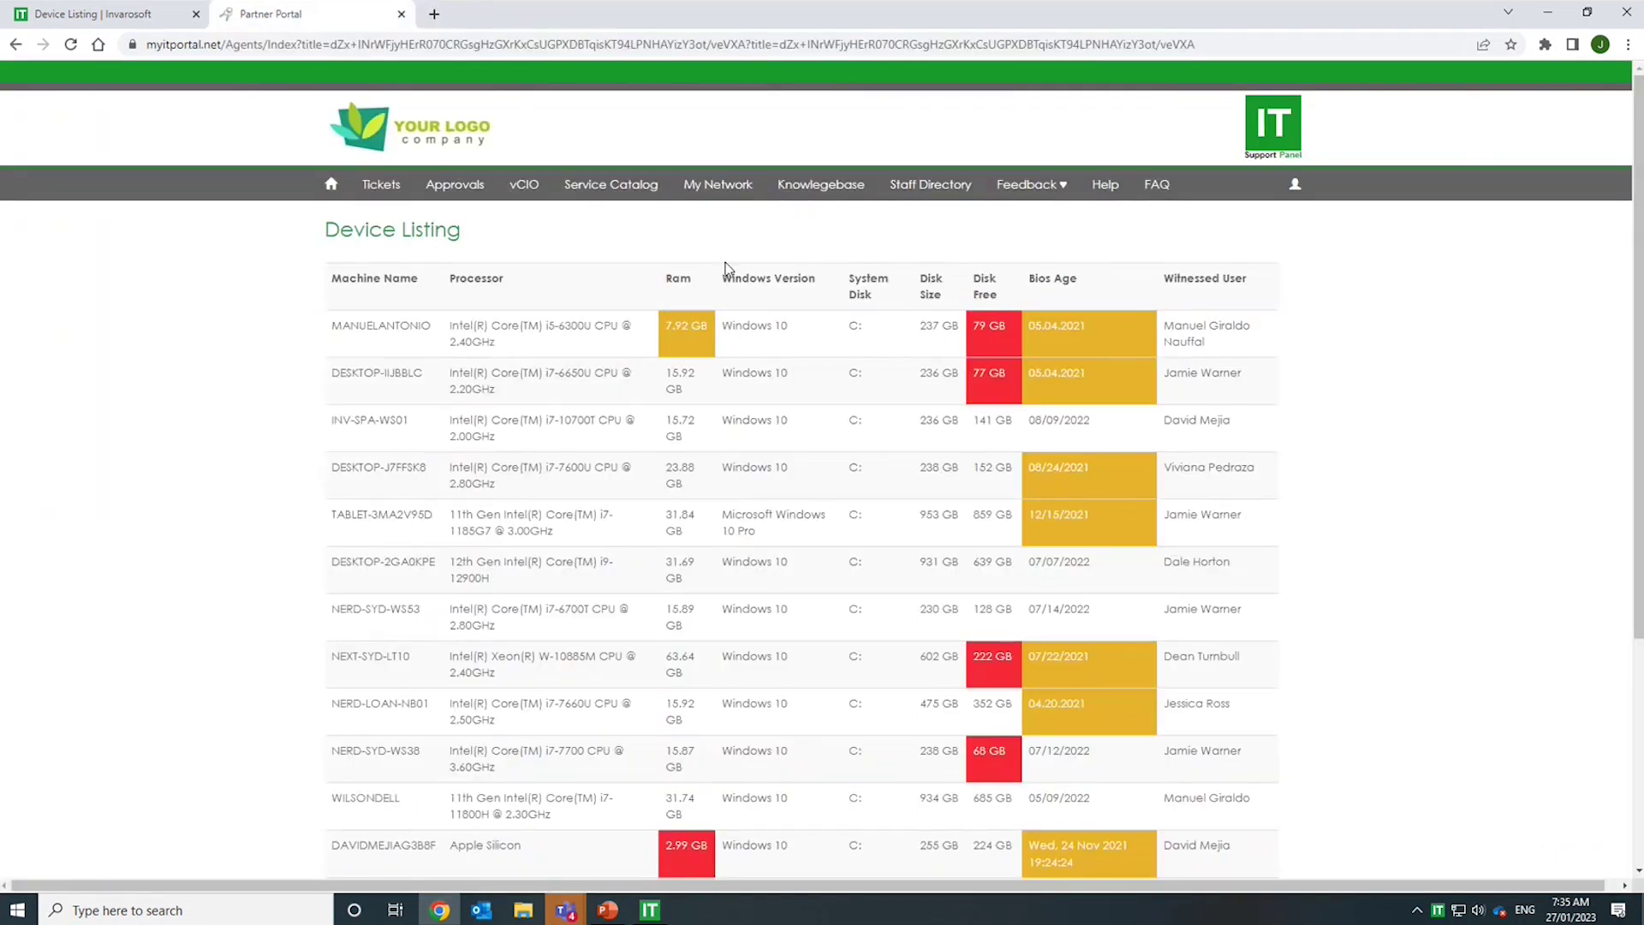
# - Search the Microsoft Office guides for 'power' and open the Word Outline to PowerPoint video
pyautogui.moveTo(717, 185)
pyautogui.moveTo(835, 185)
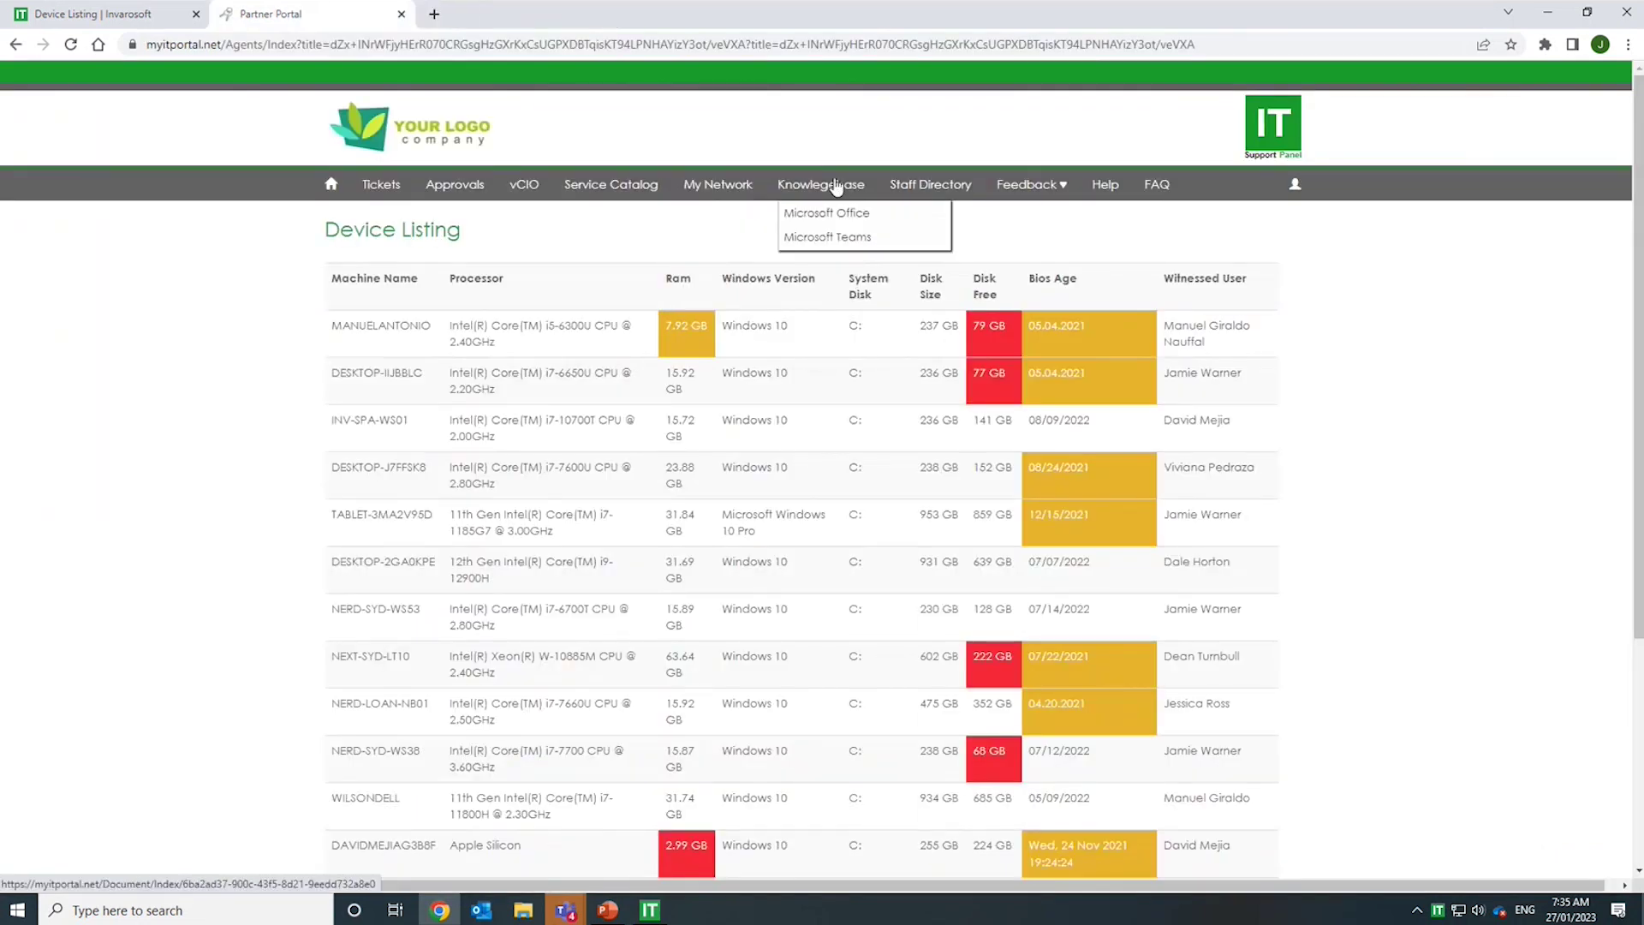
pyautogui.click(825, 224)
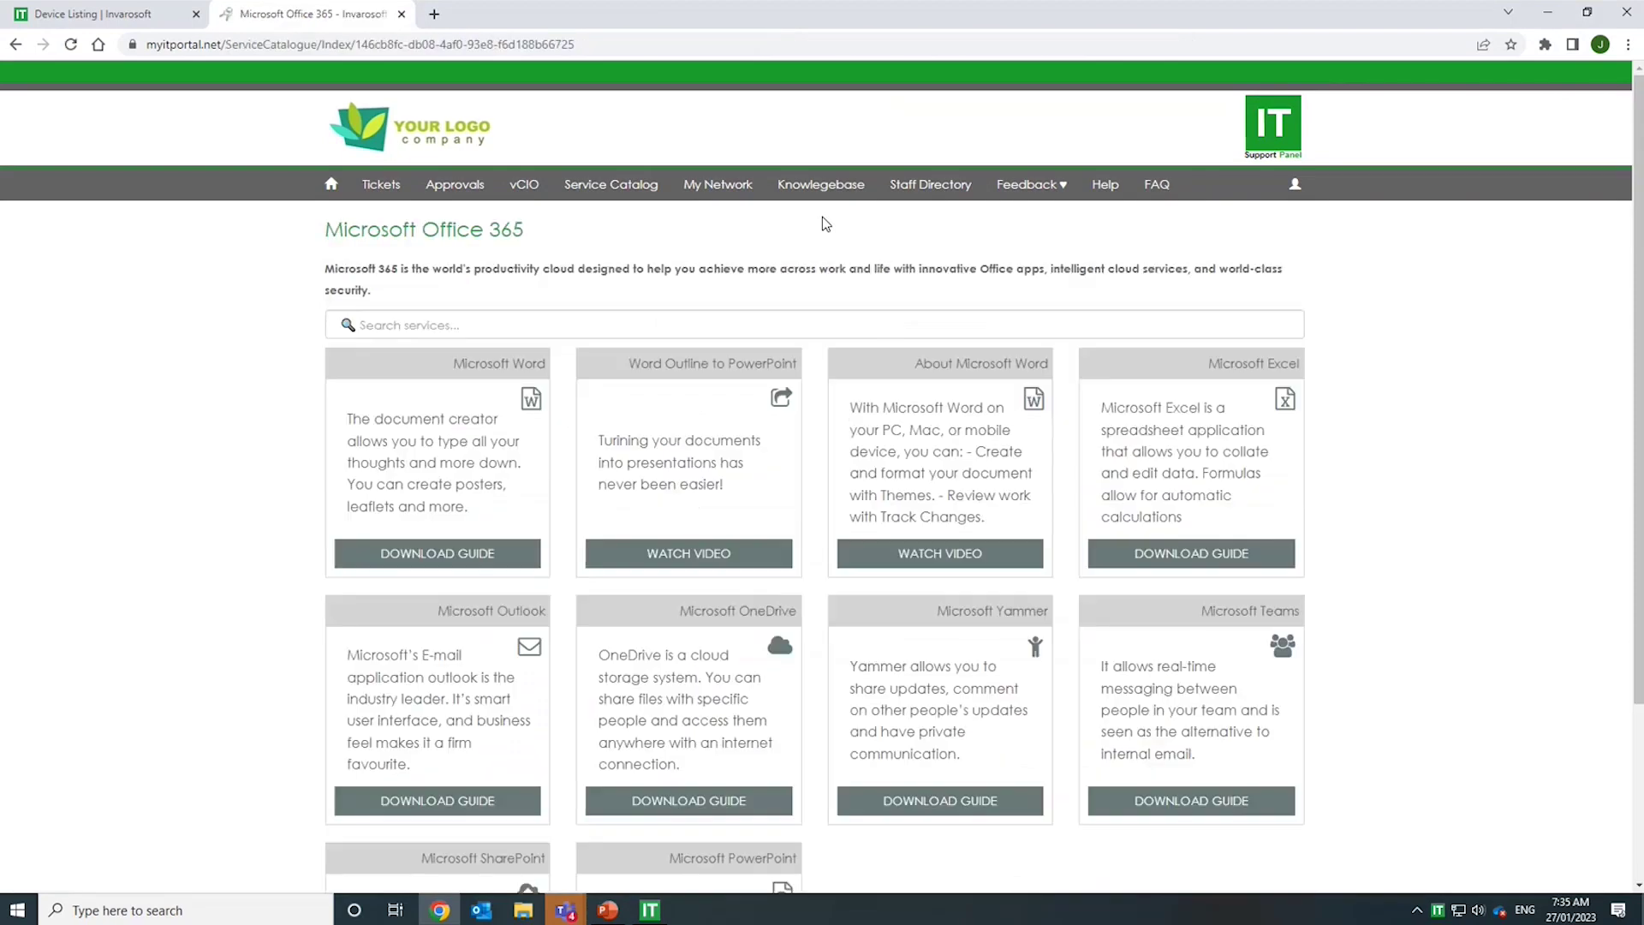
pyautogui.scroll(-3, 419, 591)
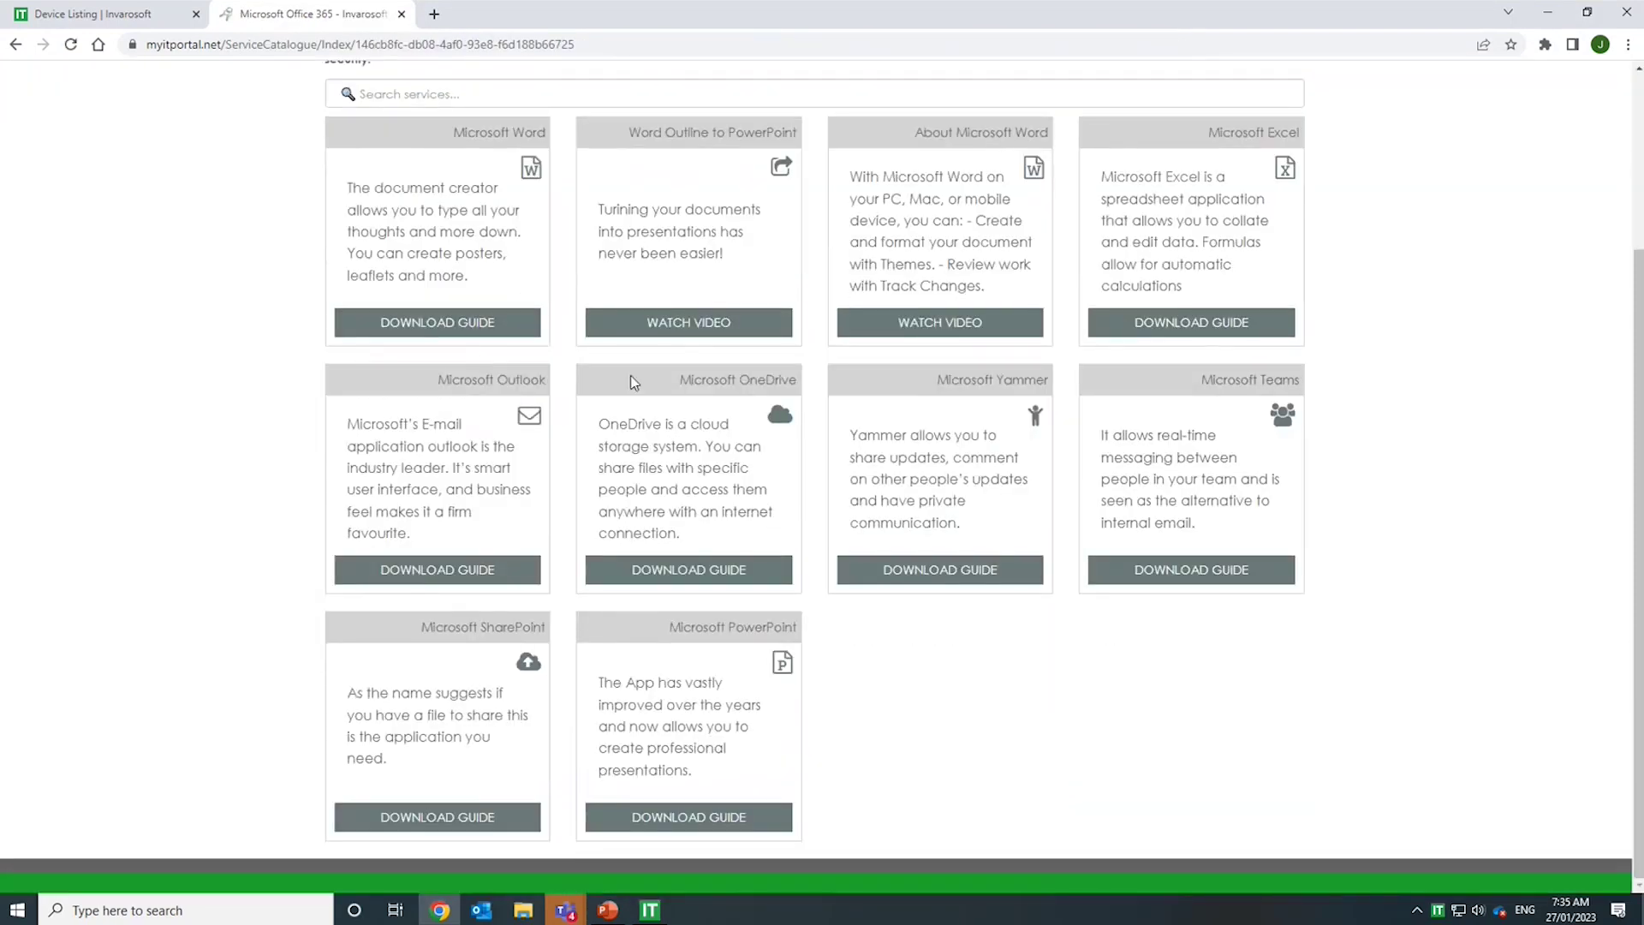
pyautogui.scroll(3, 630, 375)
pyautogui.click(488, 321)
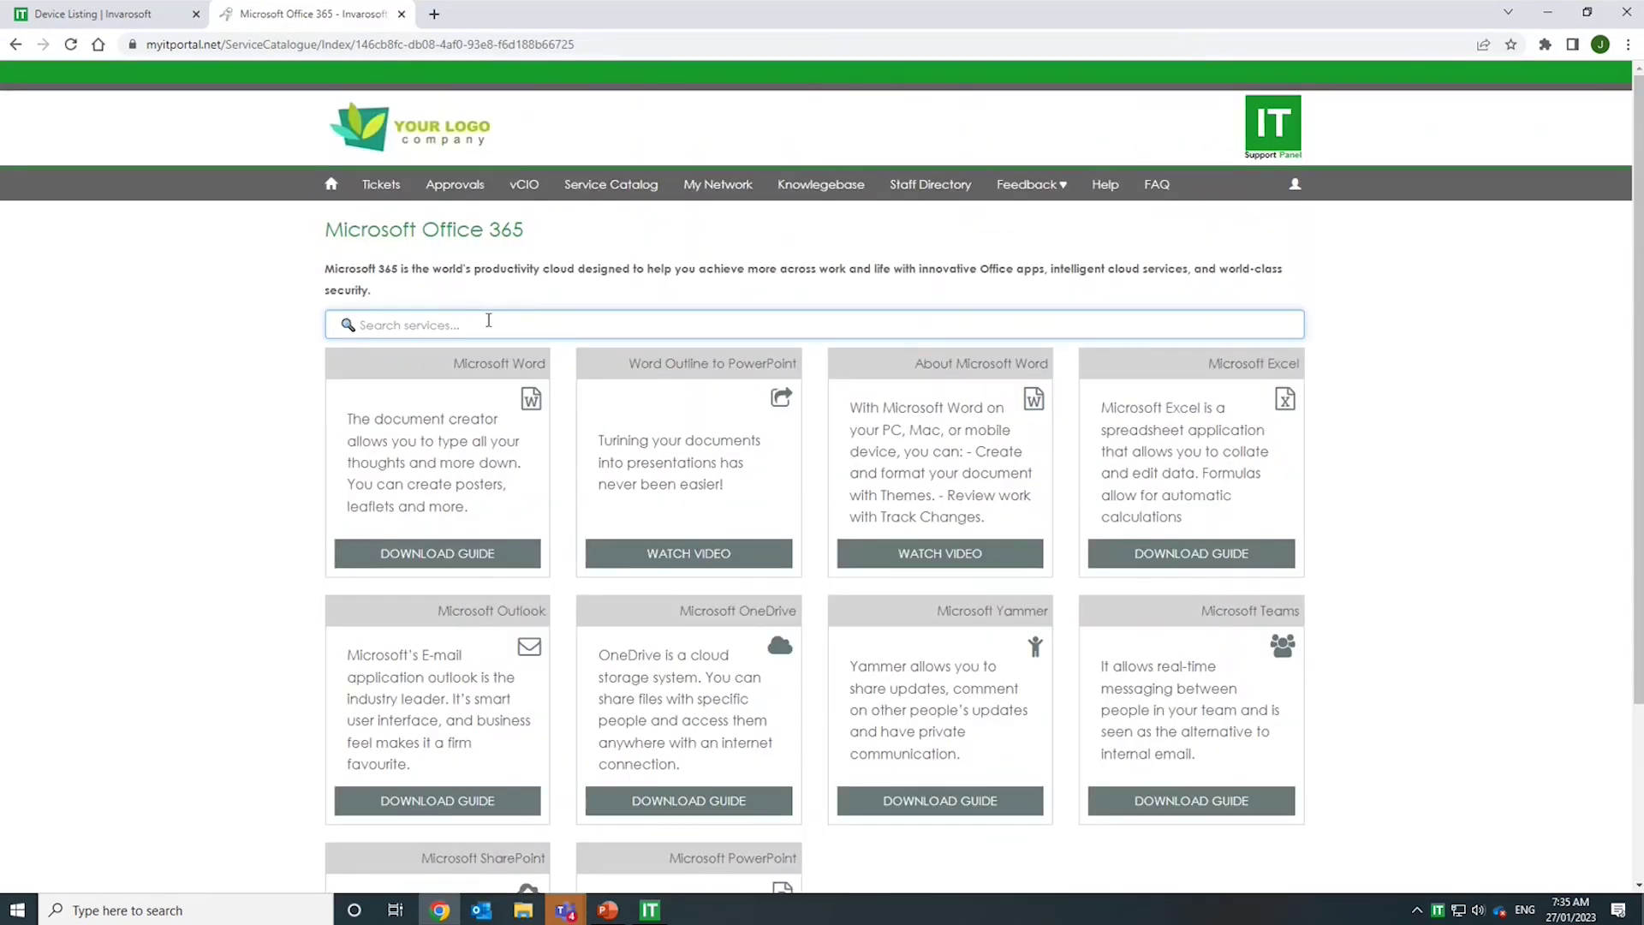
pyautogui.write('[ow')
pyautogui.press('BackSpace')
pyautogui.press('BackSpace')
pyautogui.press('BackSpace')
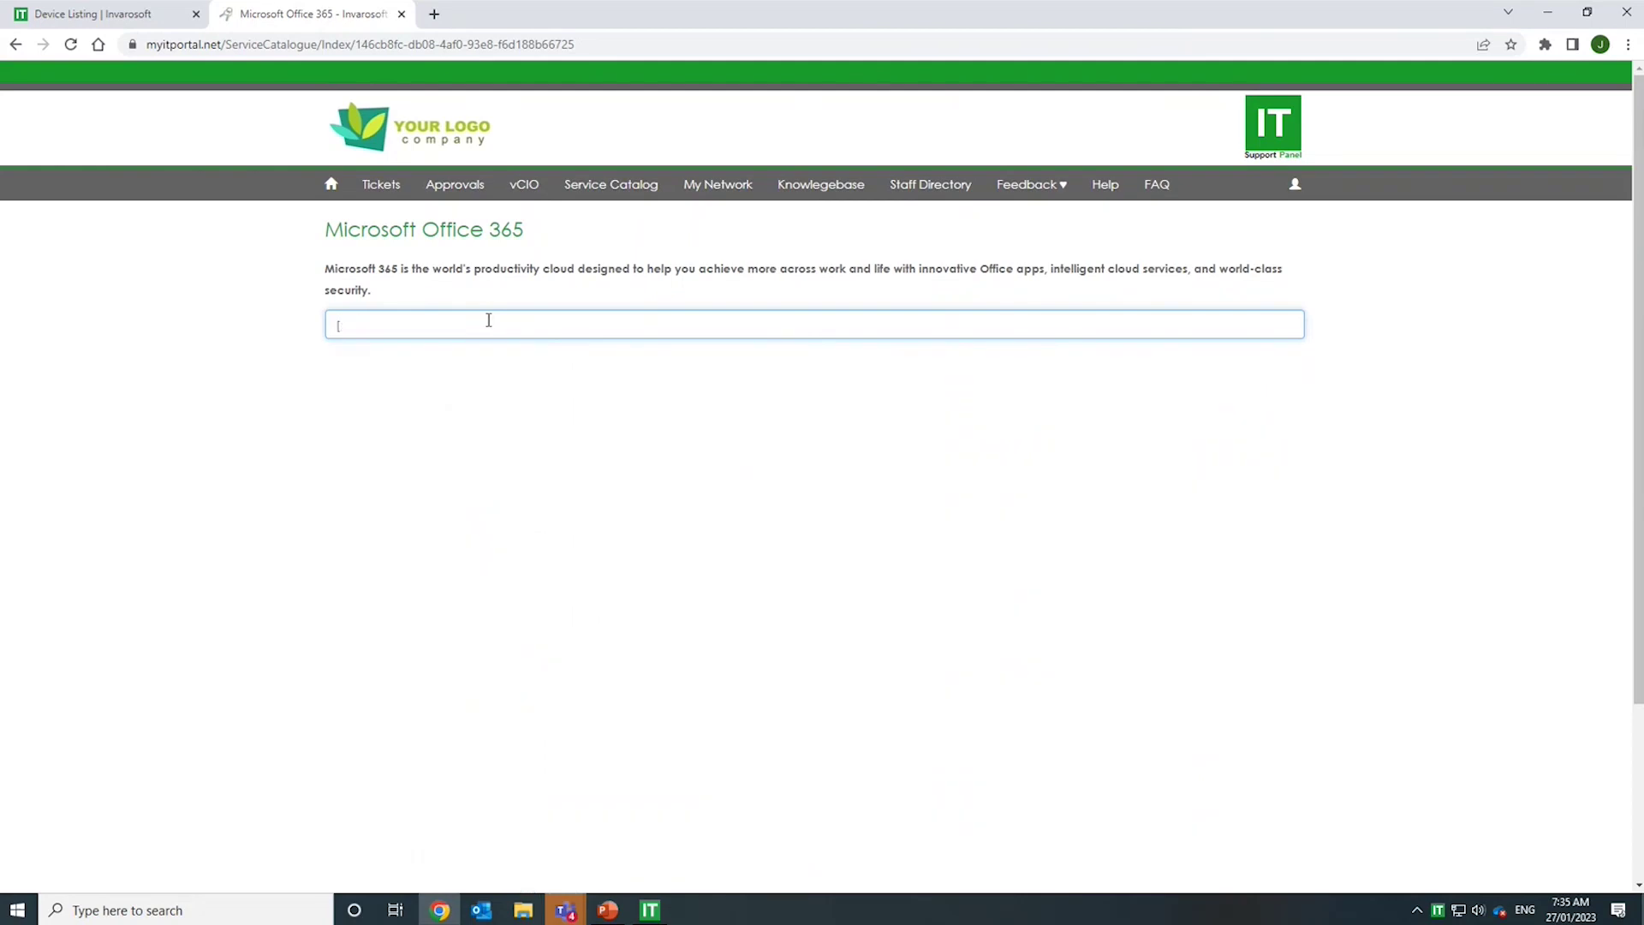
pyautogui.write('power')
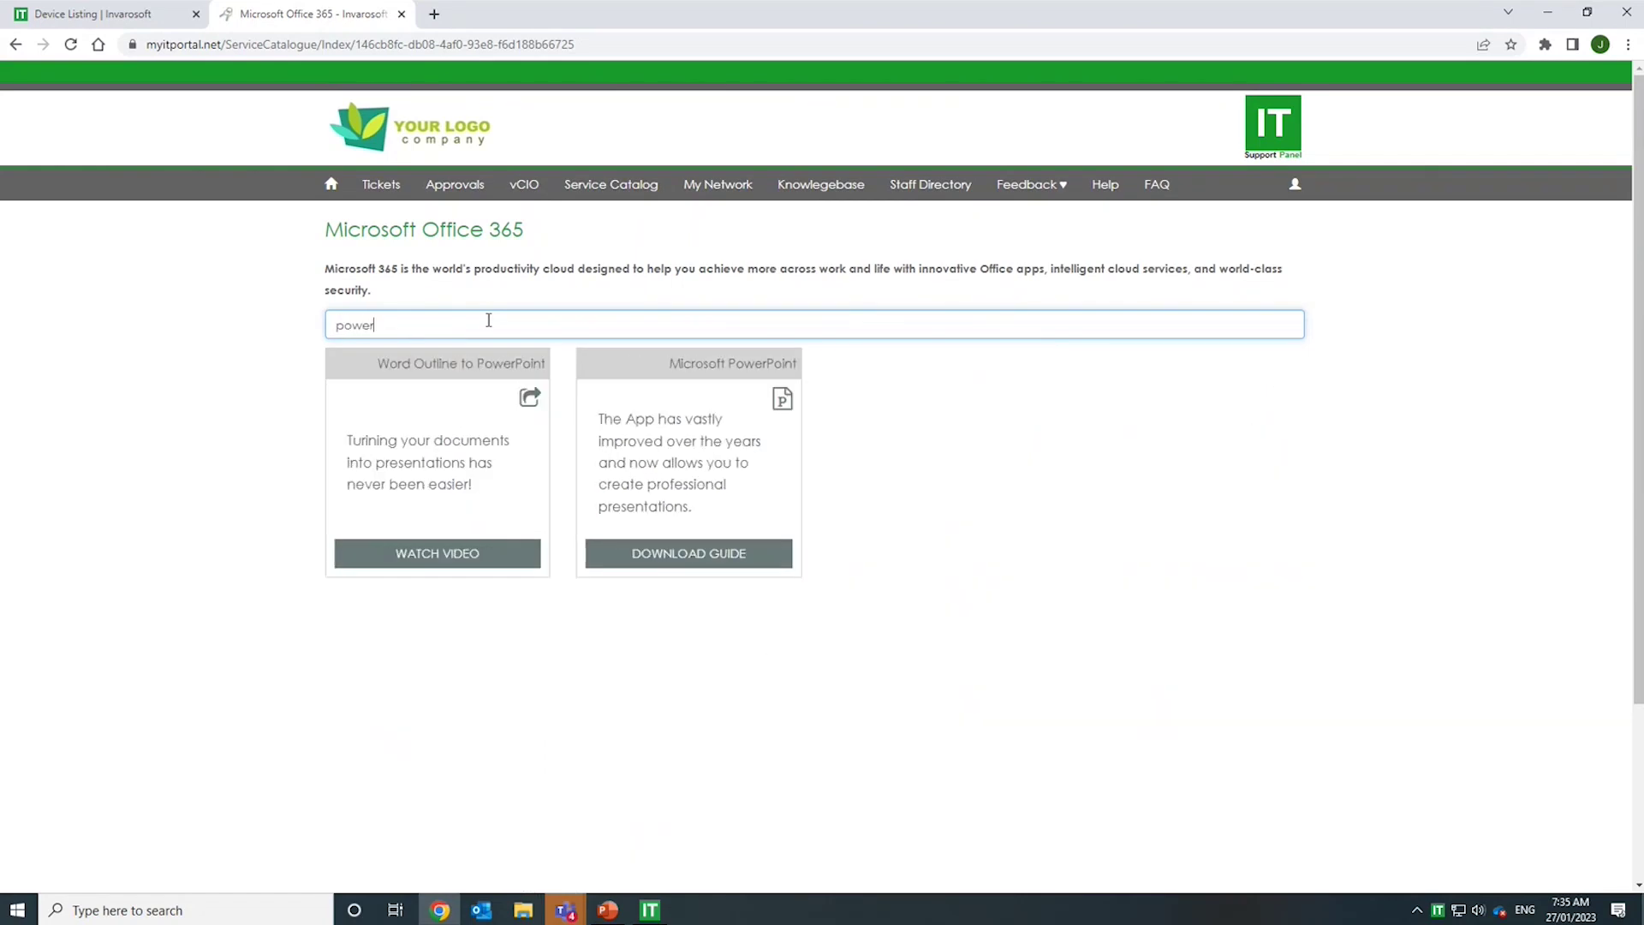
pyautogui.click(456, 558)
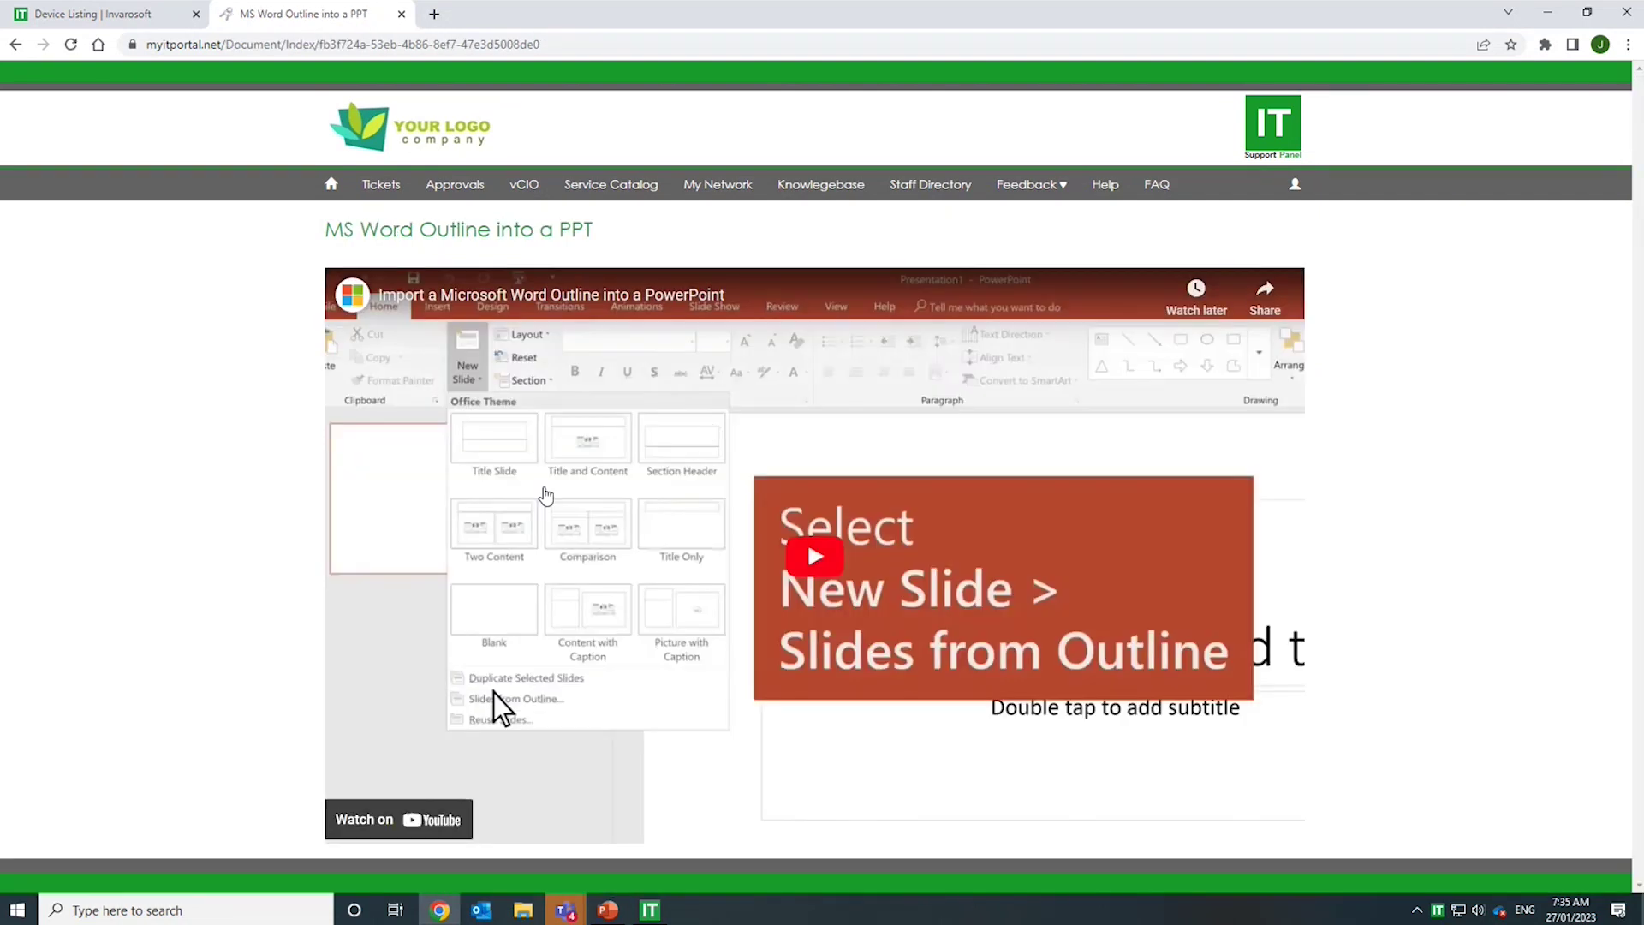
# - Open the Microsoft Teams guides, then the Knowledgebase Articles page
pyautogui.moveTo(820, 184)
pyautogui.click(813, 242)
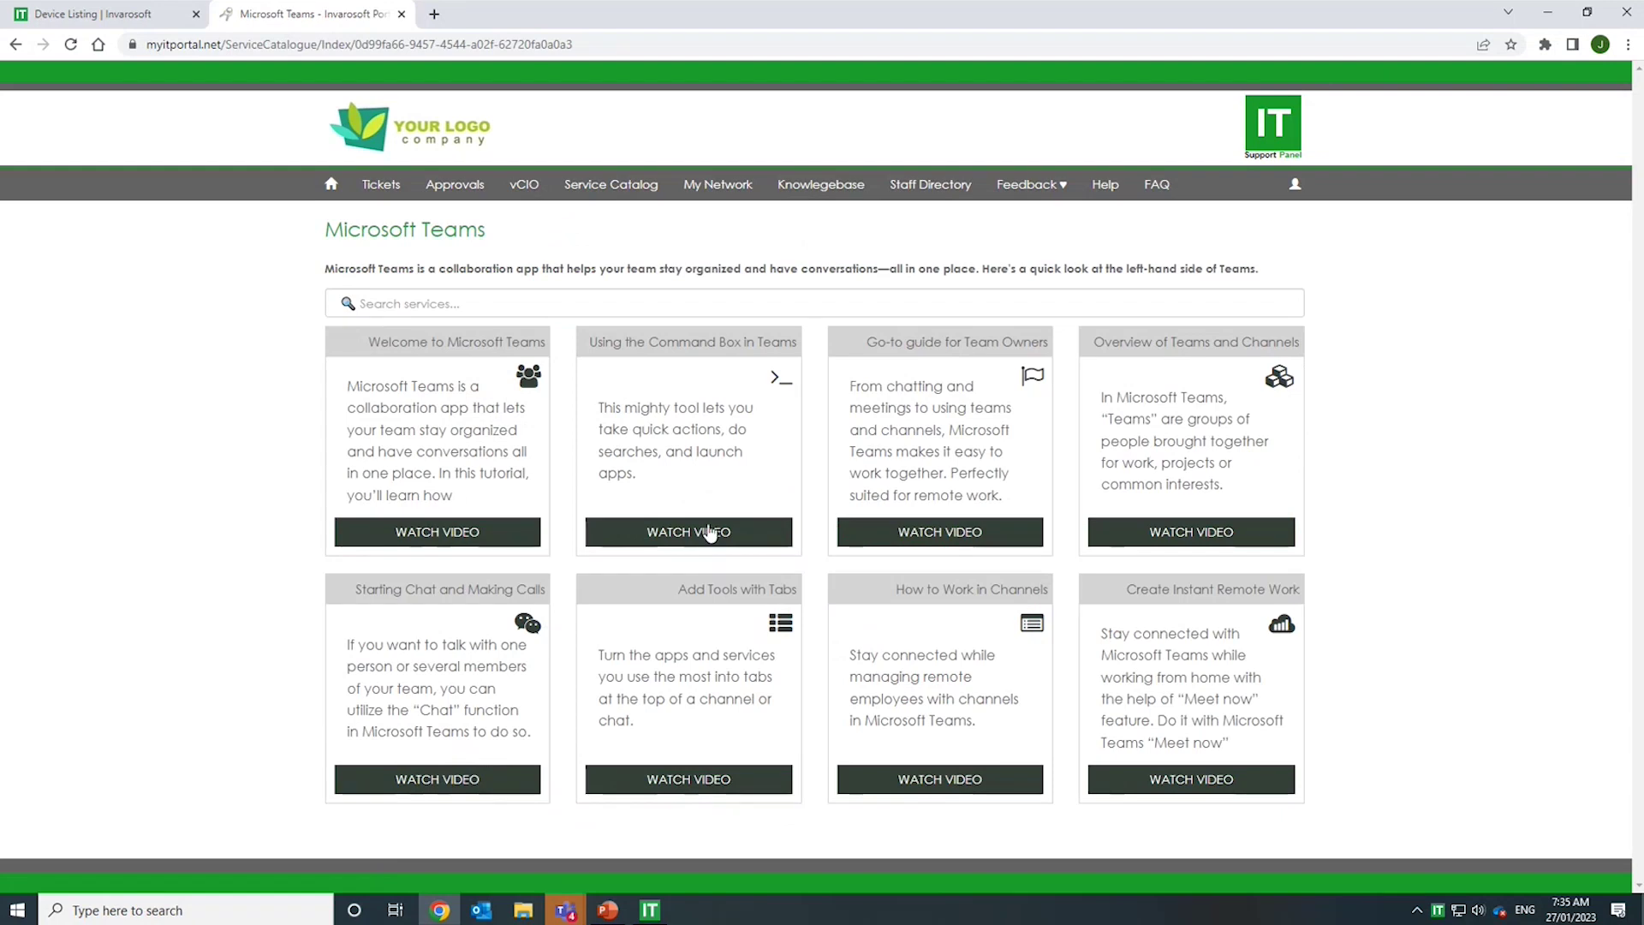
pyautogui.click(823, 183)
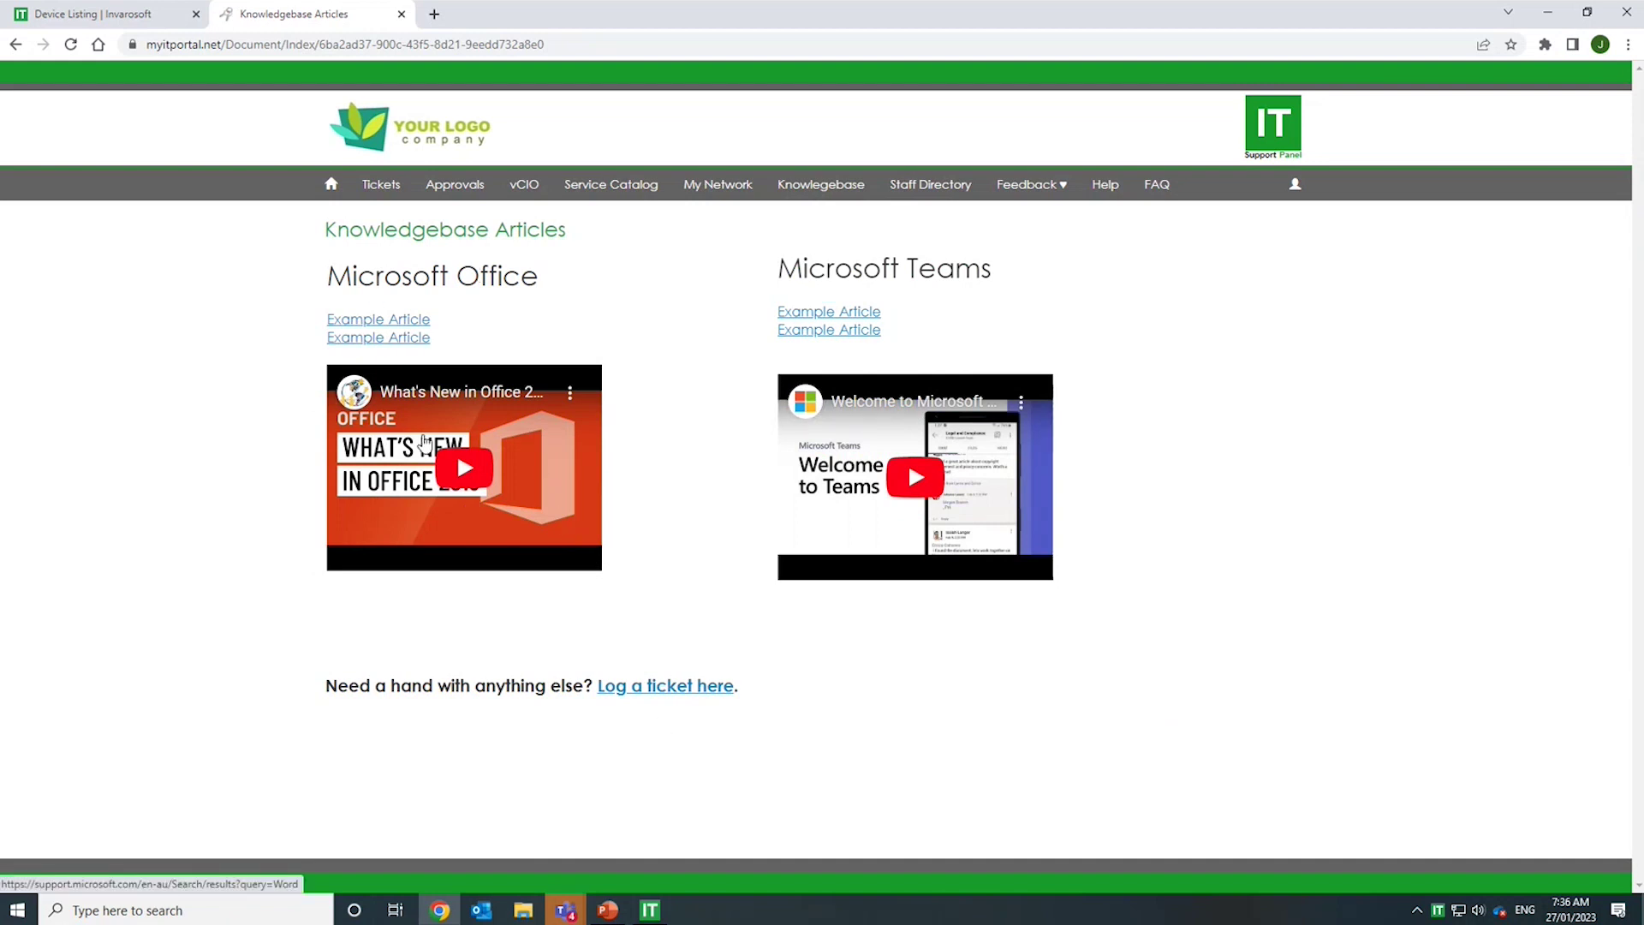
pyautogui.moveTo(813, 186)
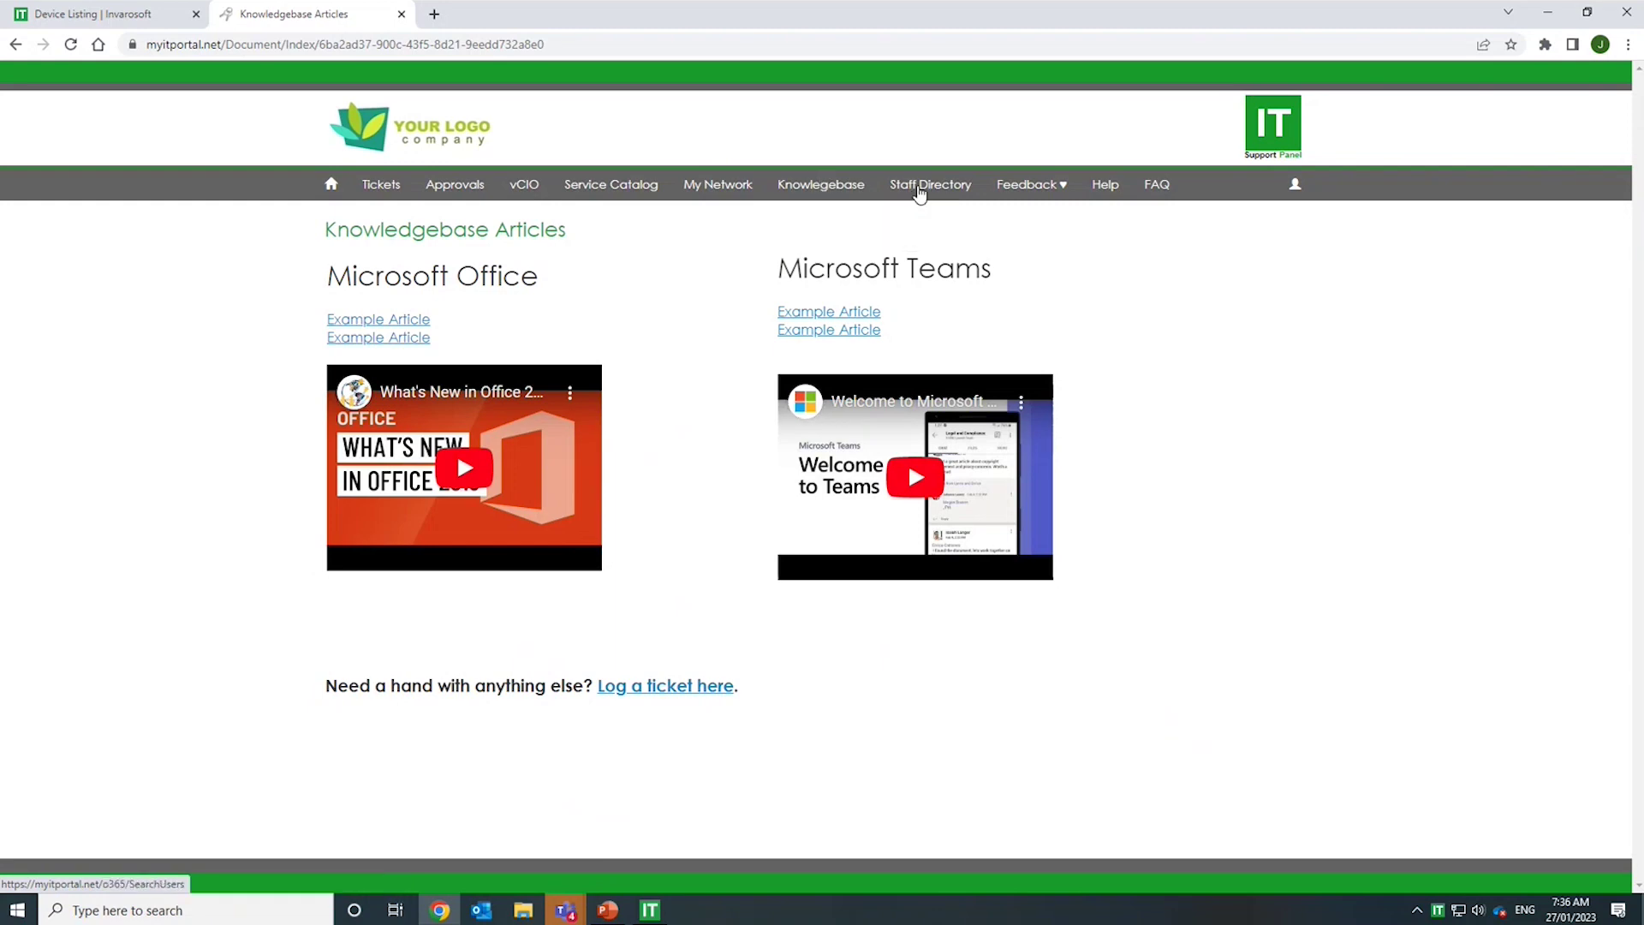
# - Search the Office365 User Directory by the staff member's first name and show their details
pyautogui.click(919, 190)
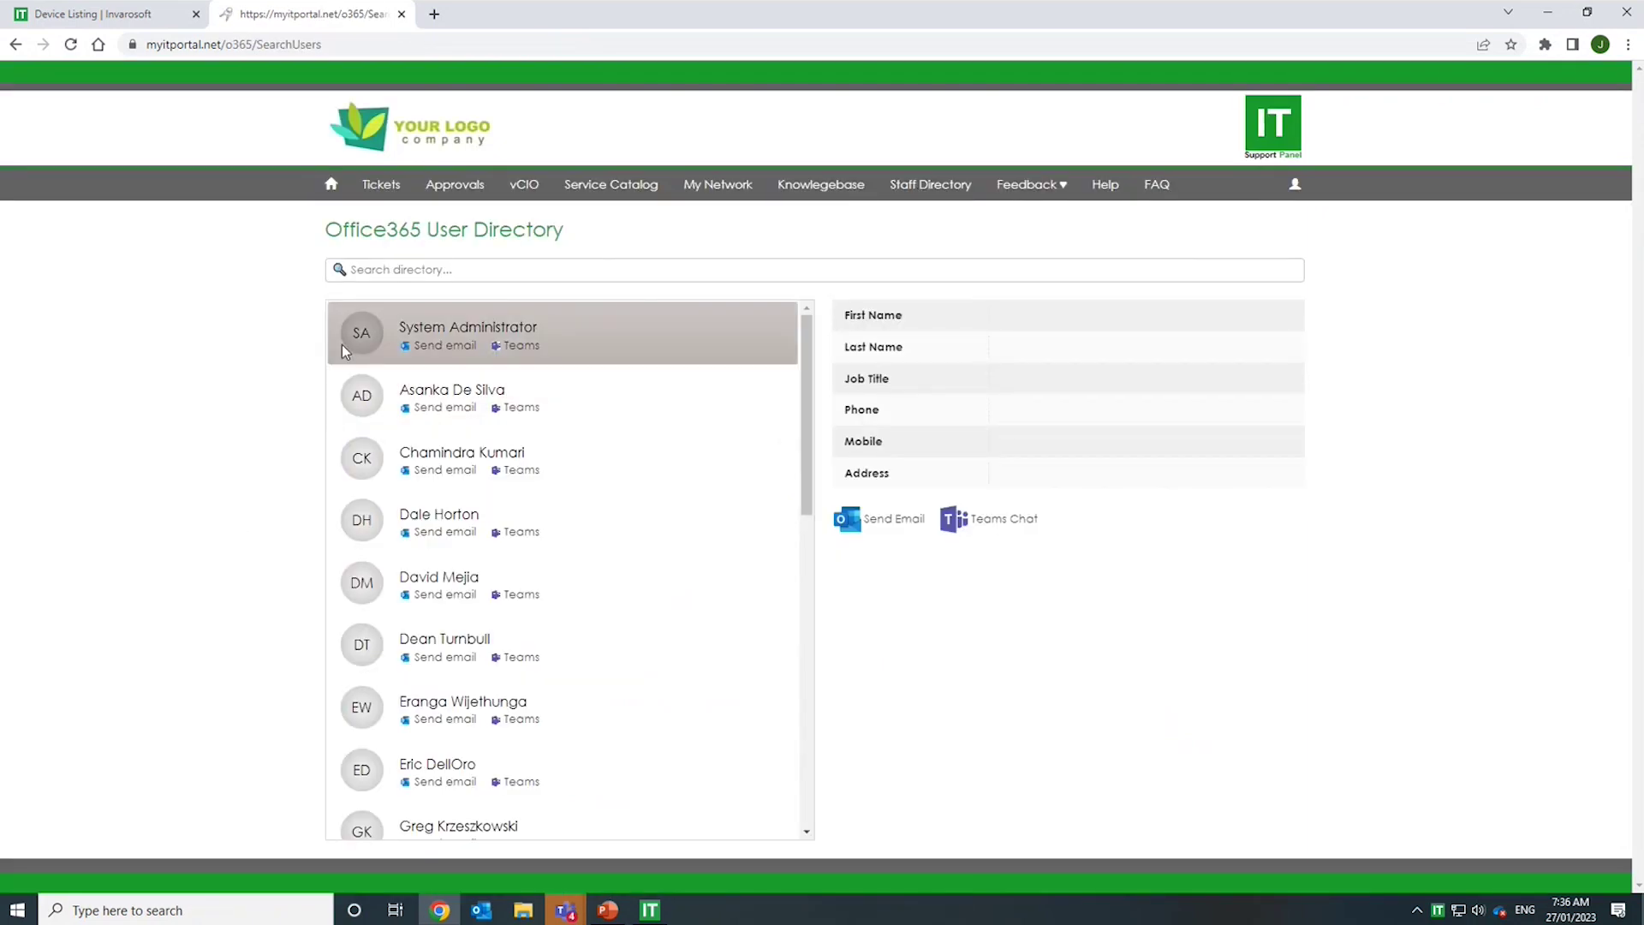
pyautogui.click(431, 270)
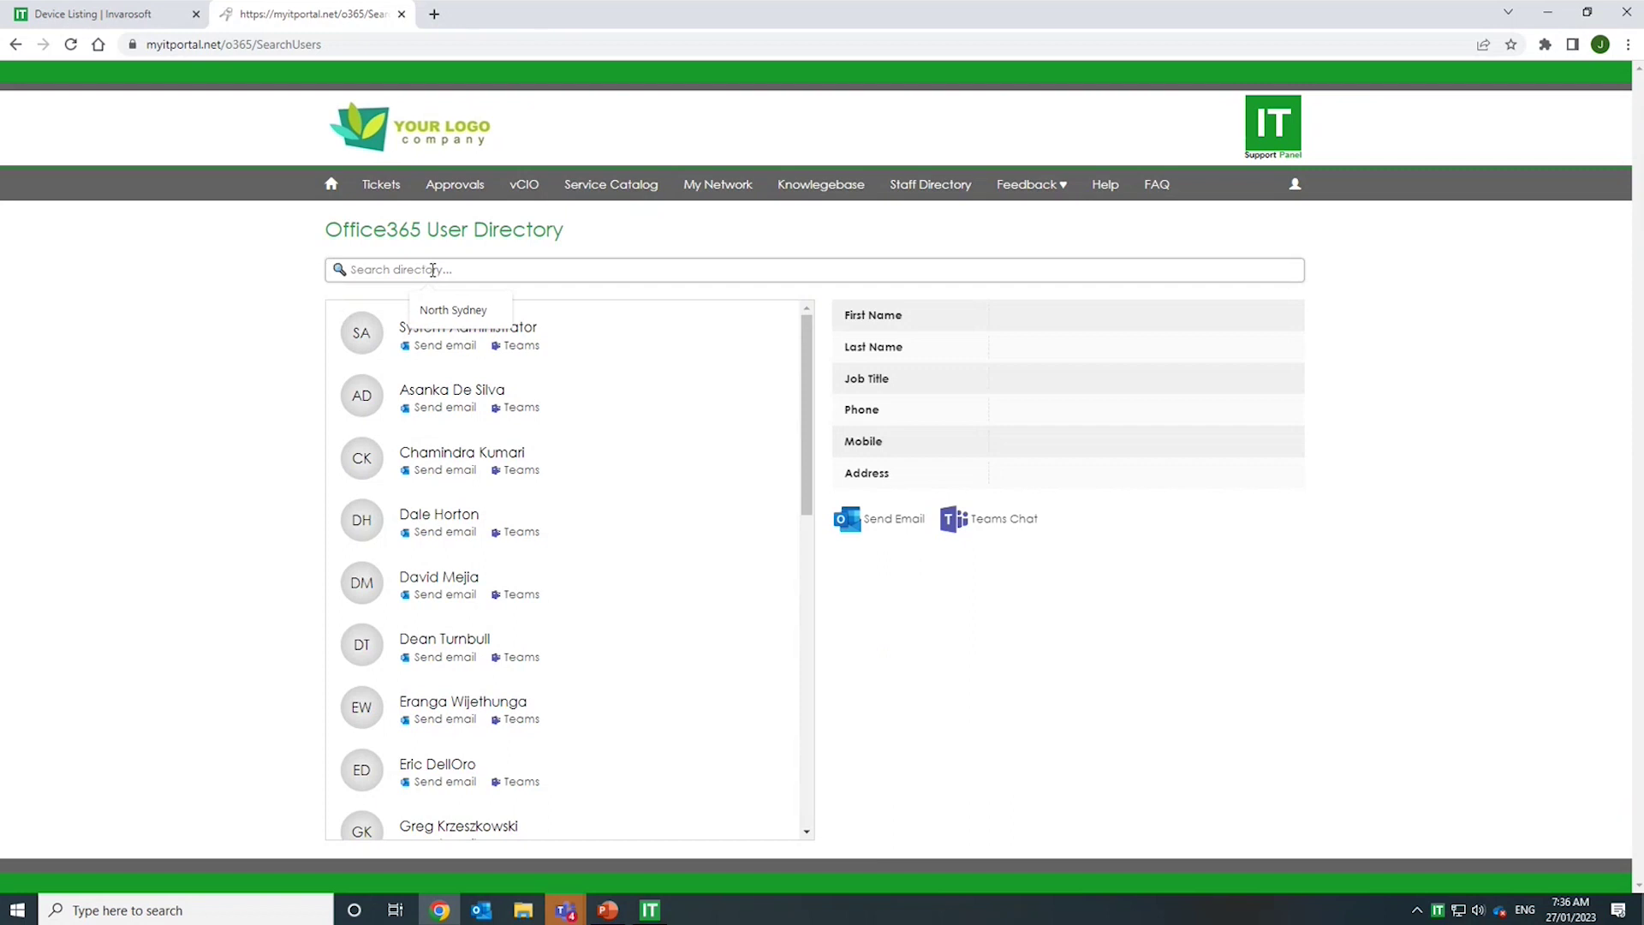
pyautogui.write('dav')
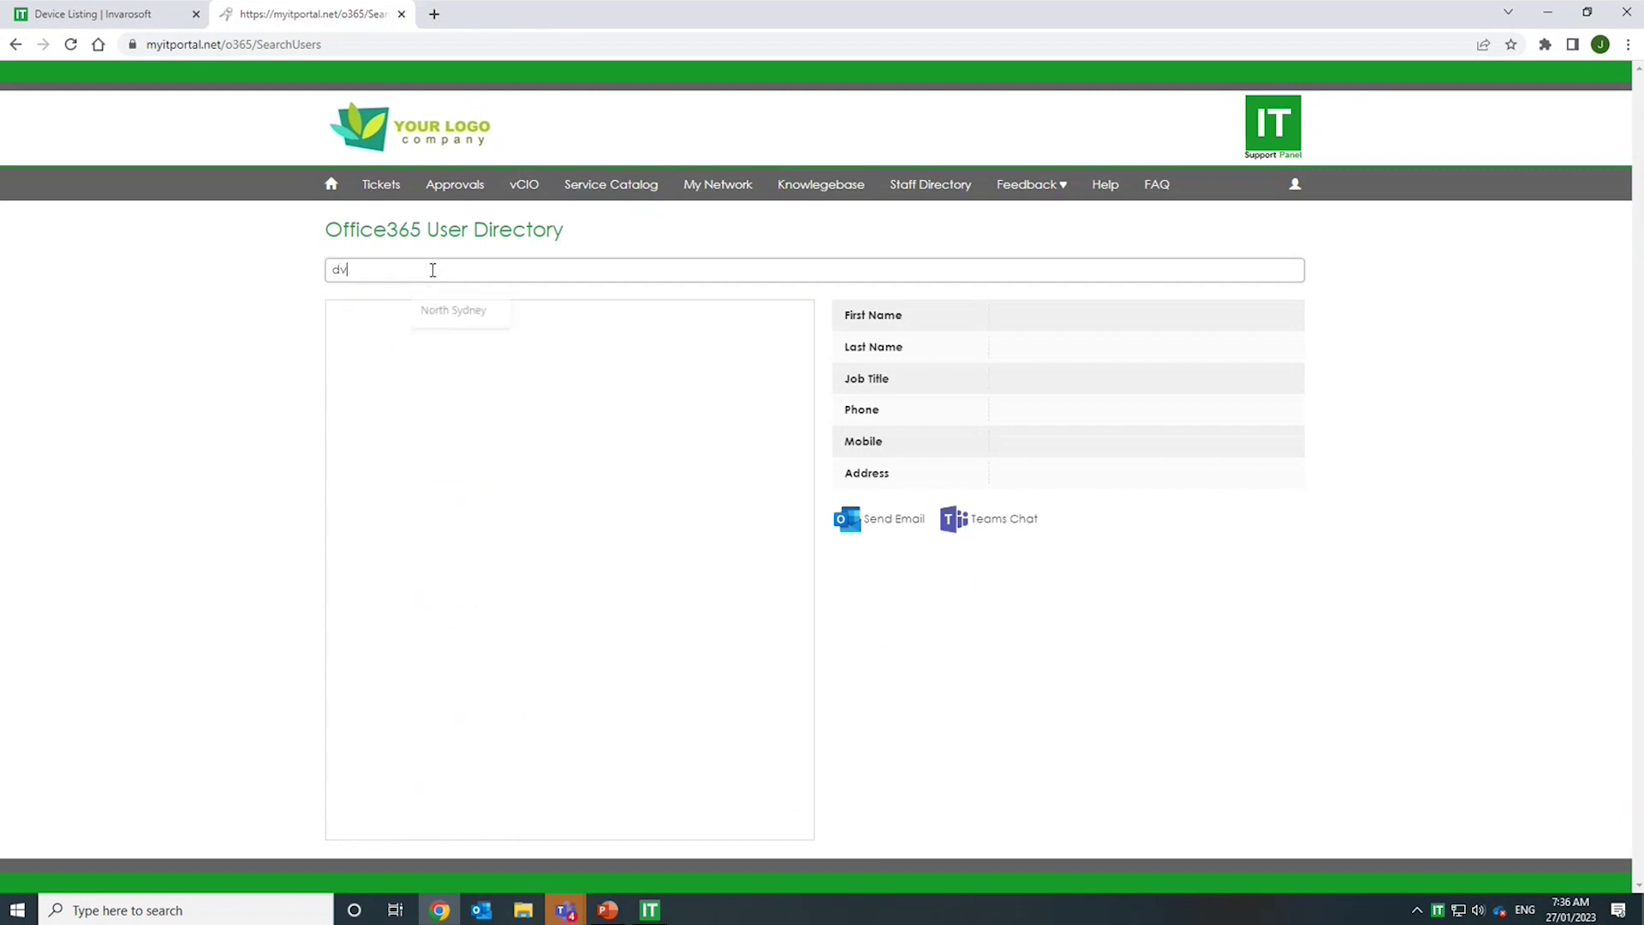
pyautogui.write('id')
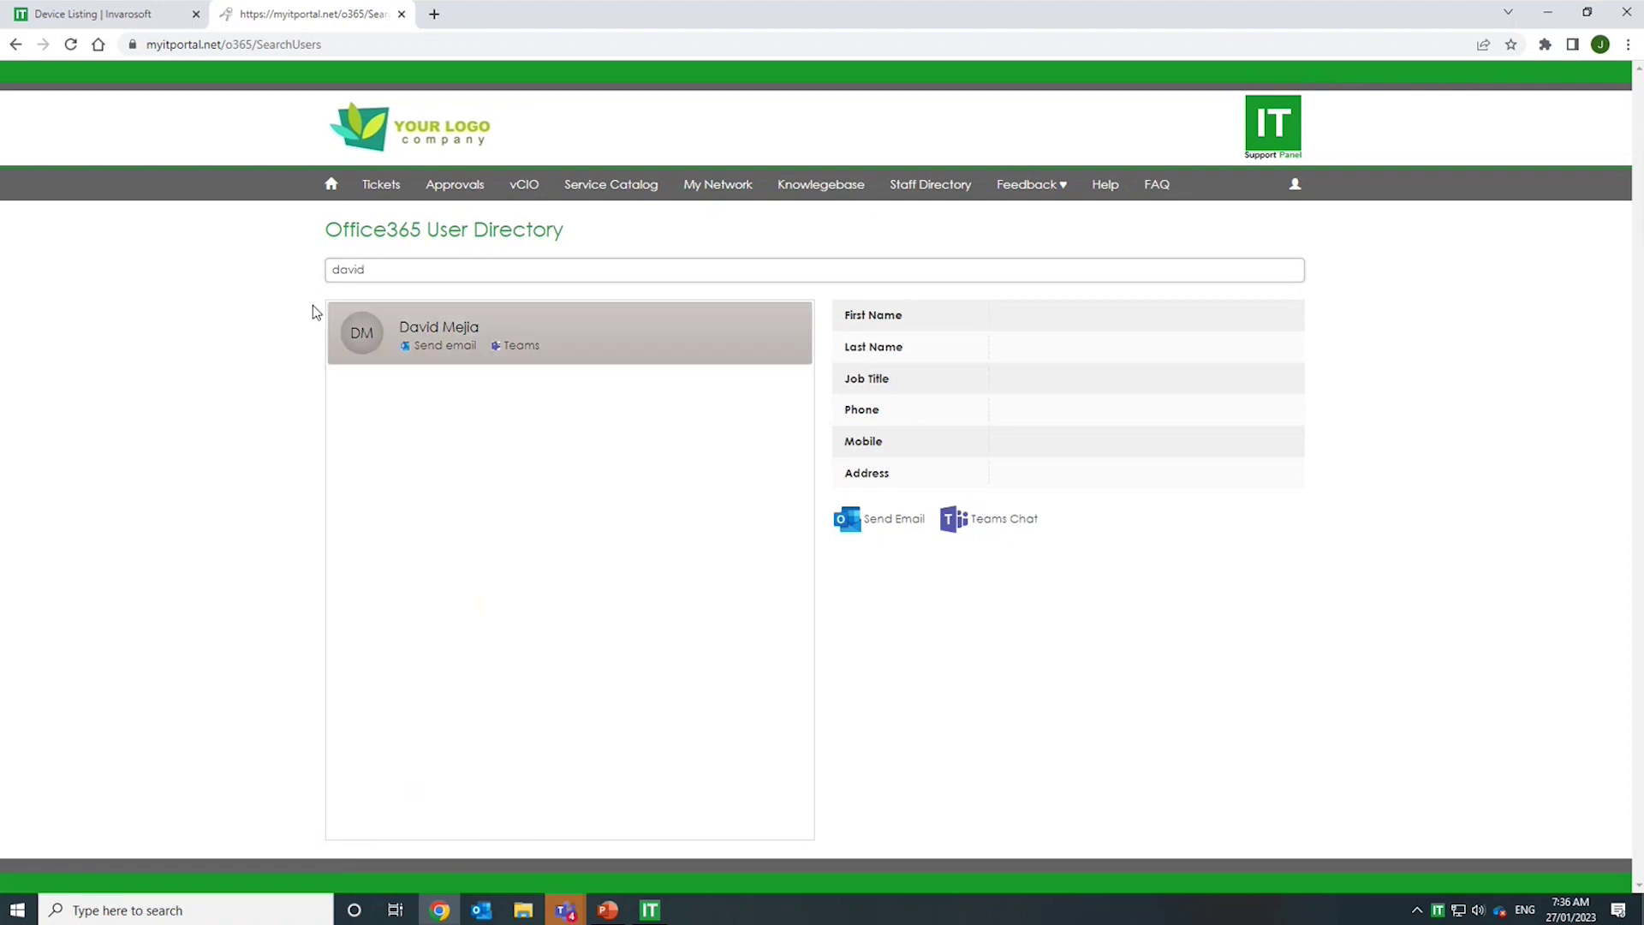
pyautogui.click(639, 322)
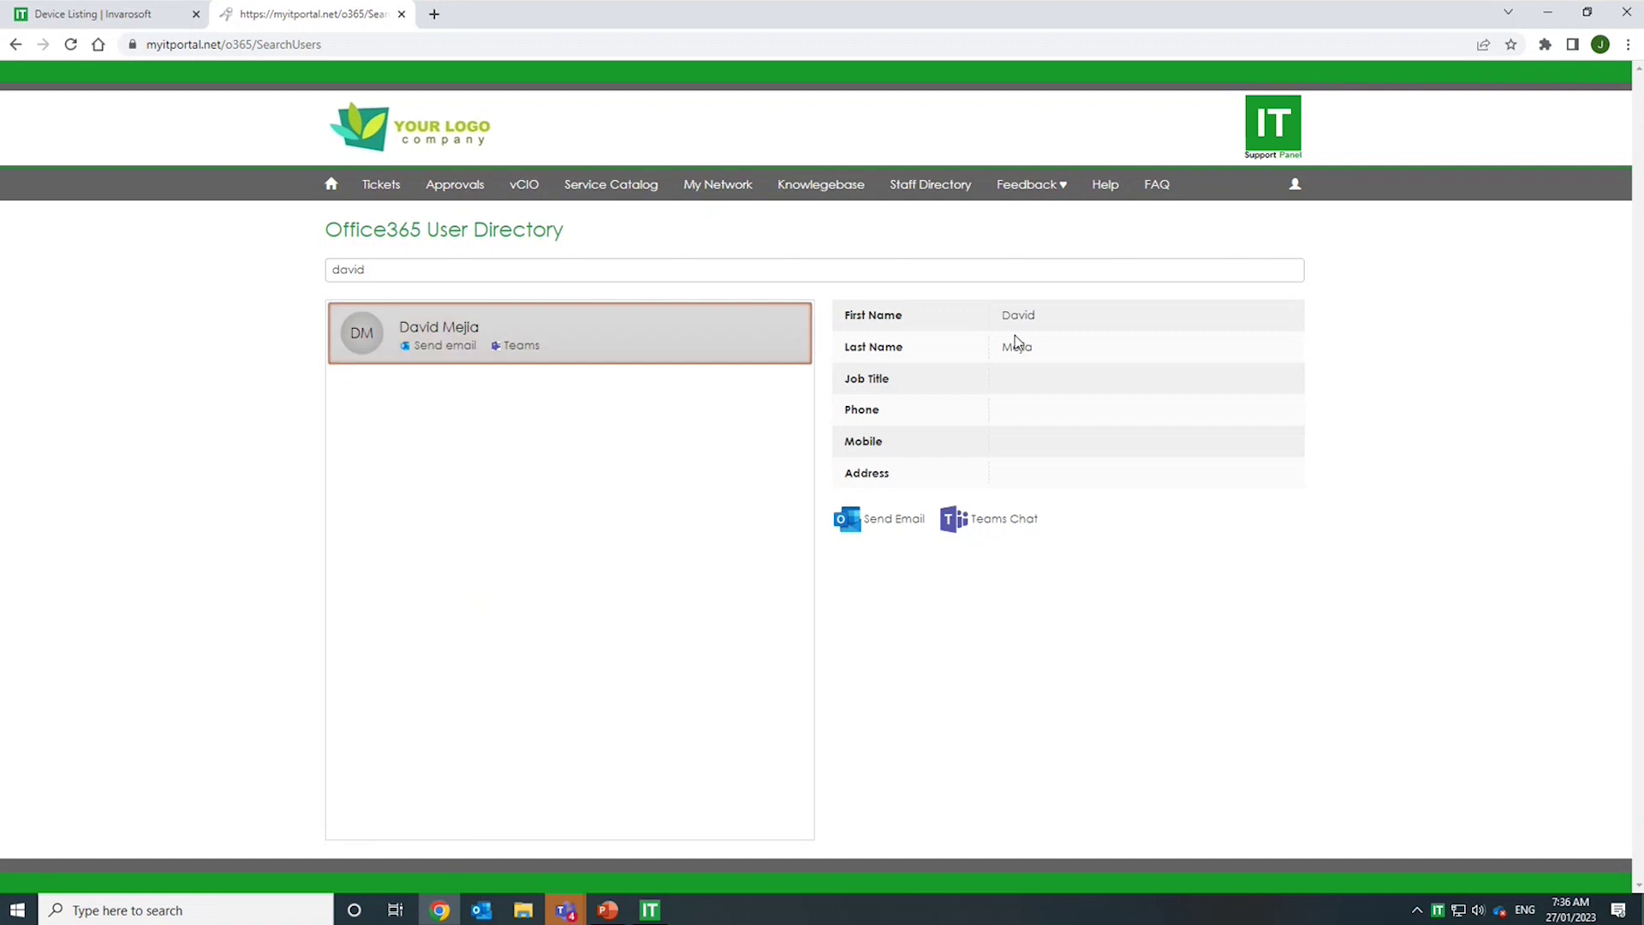
pyautogui.moveTo(1011, 315); pyautogui.dragTo(1076, 471)
# - Bring up the desktop support panel from the taskbar
pyautogui.click(1076, 470)
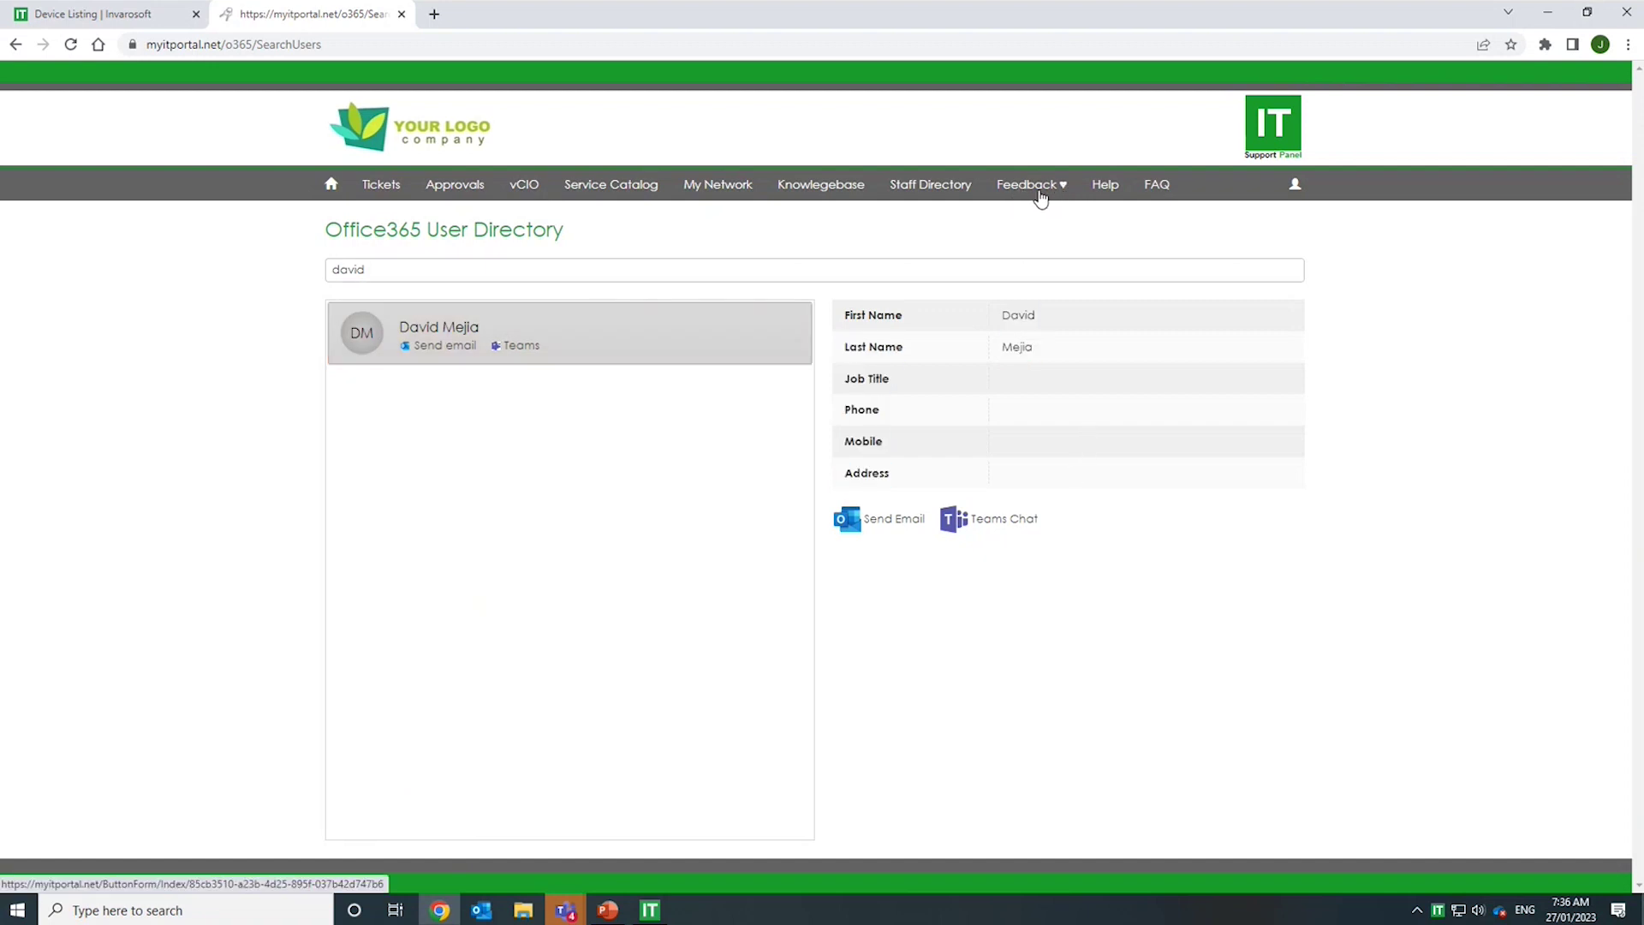
pyautogui.click(1113, 190)
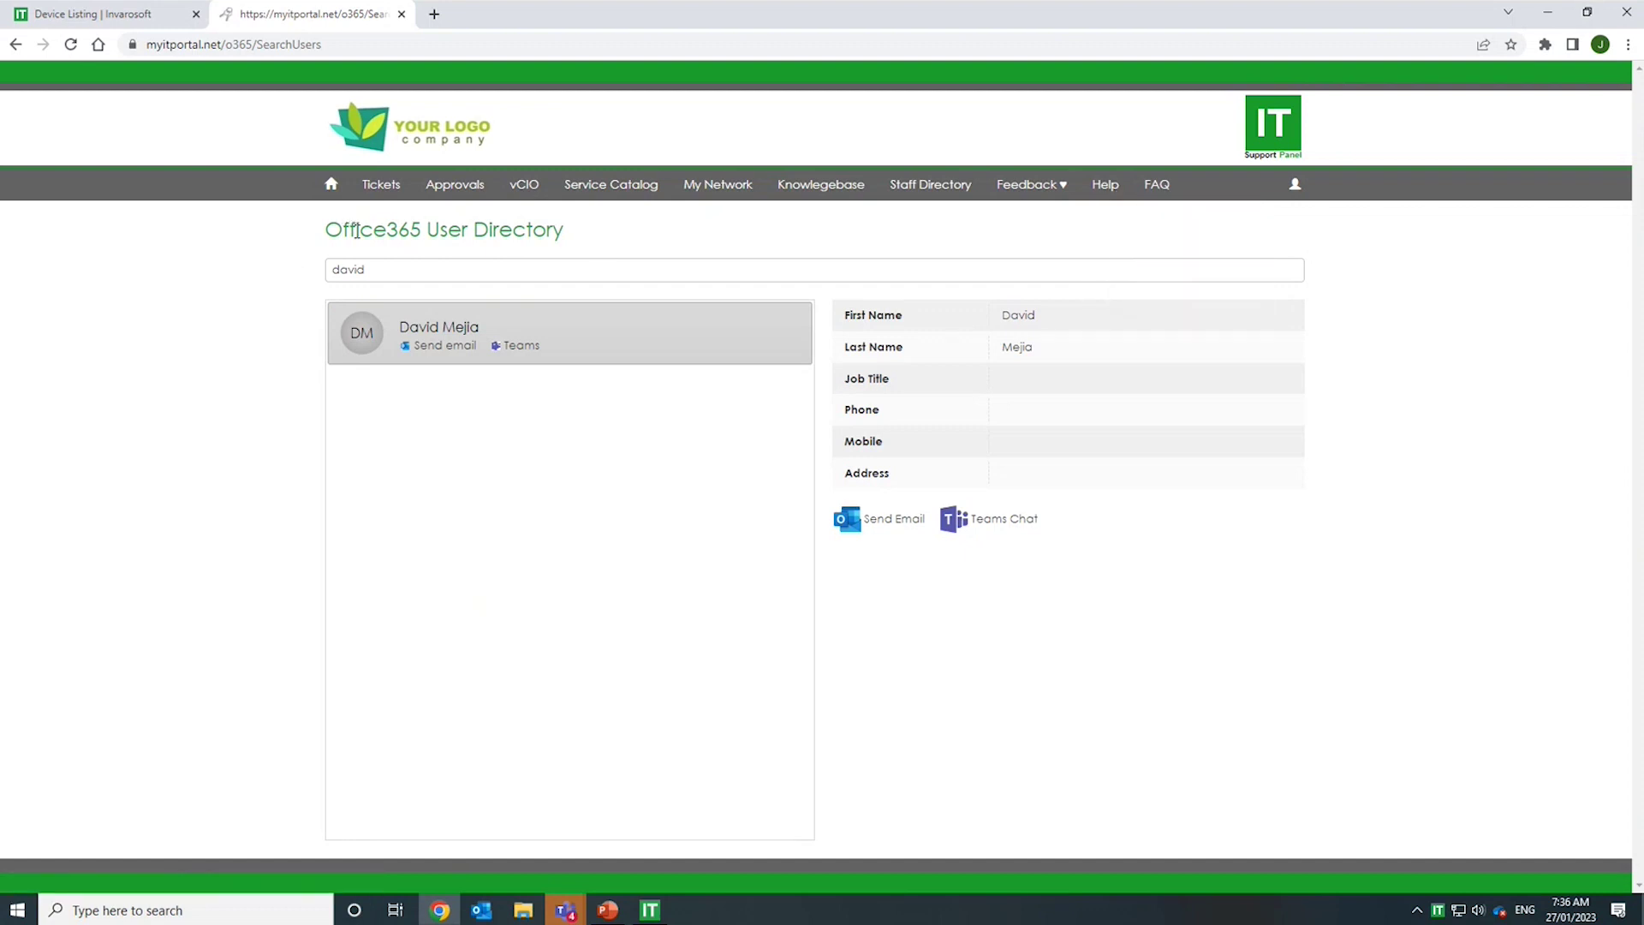
pyautogui.click(648, 912)
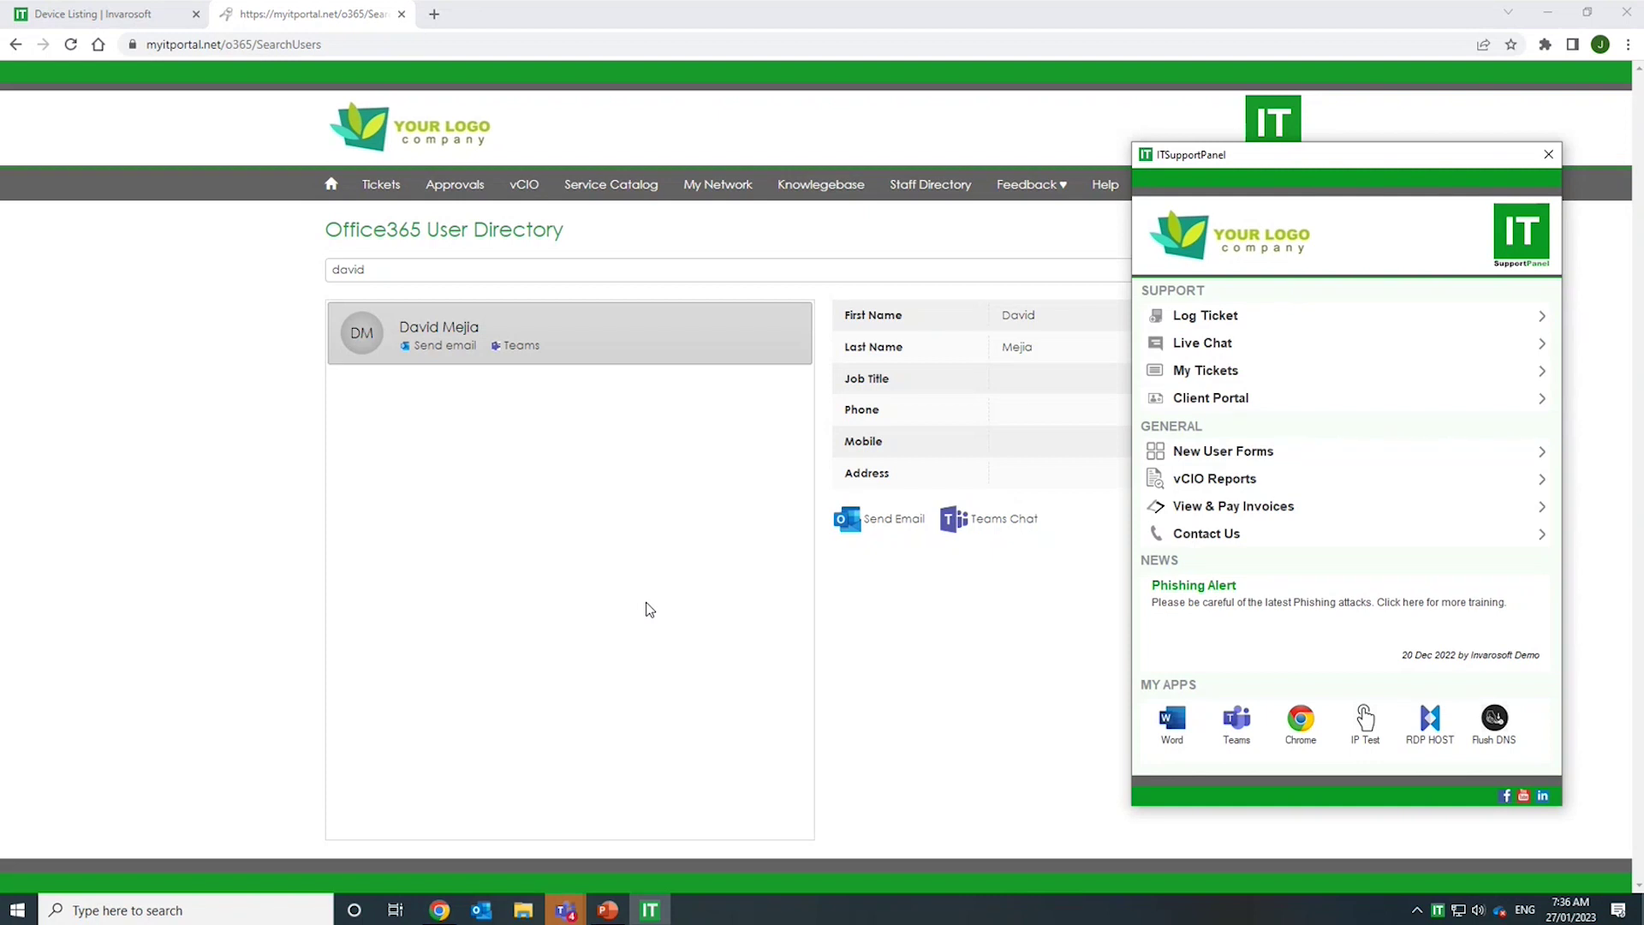
# - Back in the admin portal, open the ASAP rule under ITNewsPanel's Sentiment Analysis rules
pyautogui.click(616, 229)
pyautogui.click(55, 14)
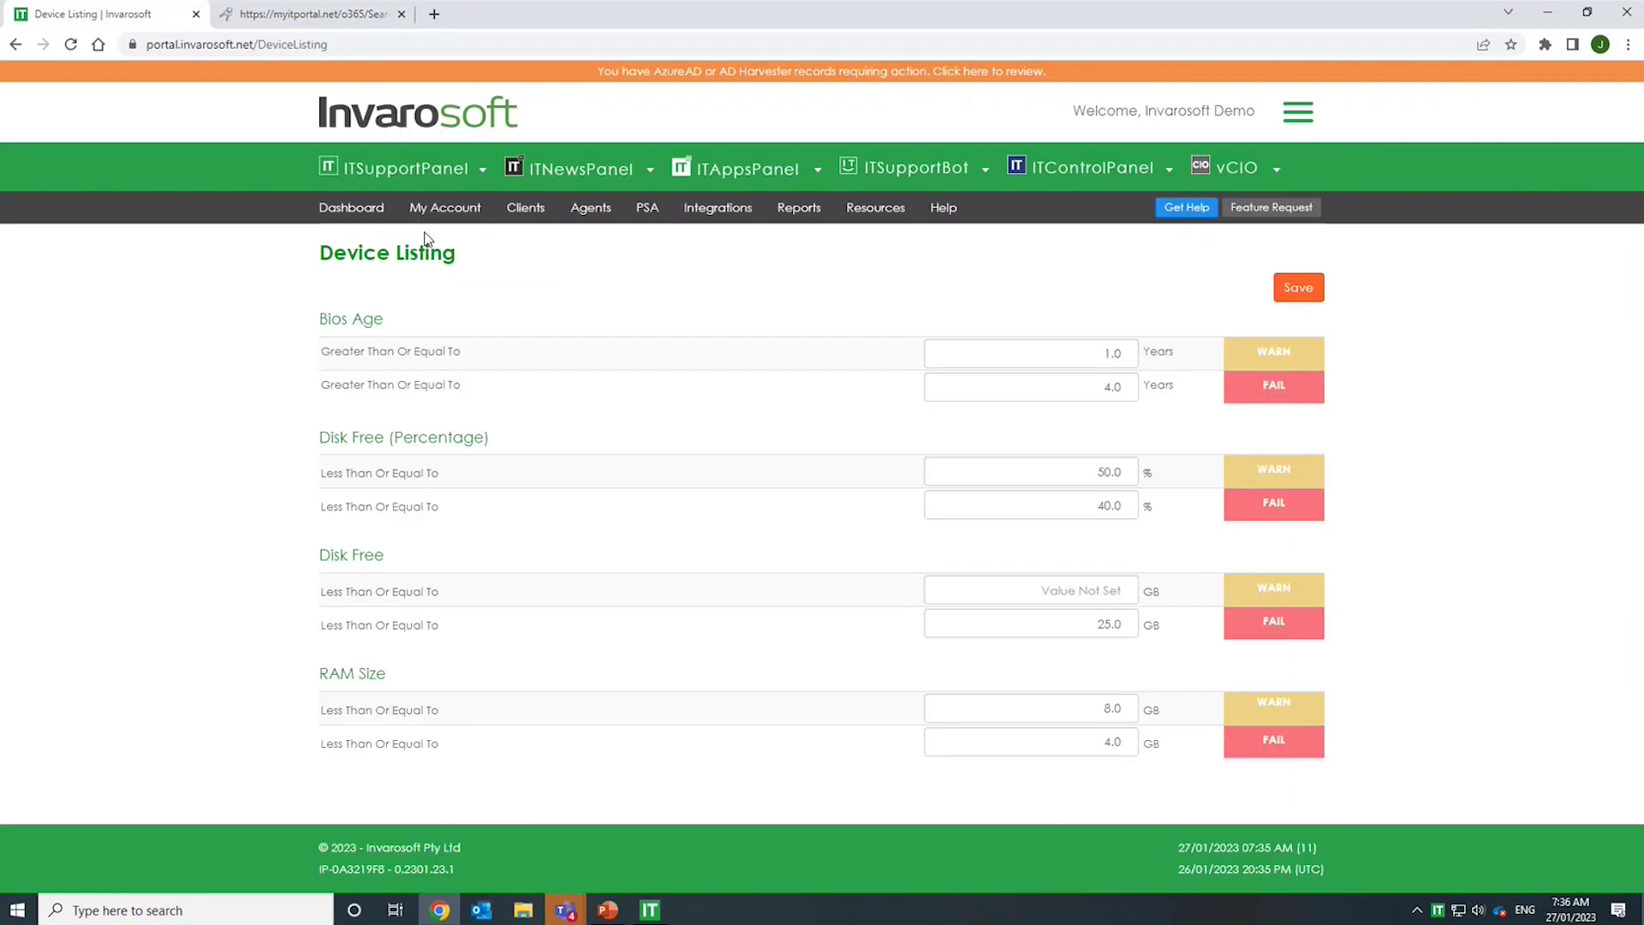
pyautogui.click(559, 183)
pyautogui.click(542, 302)
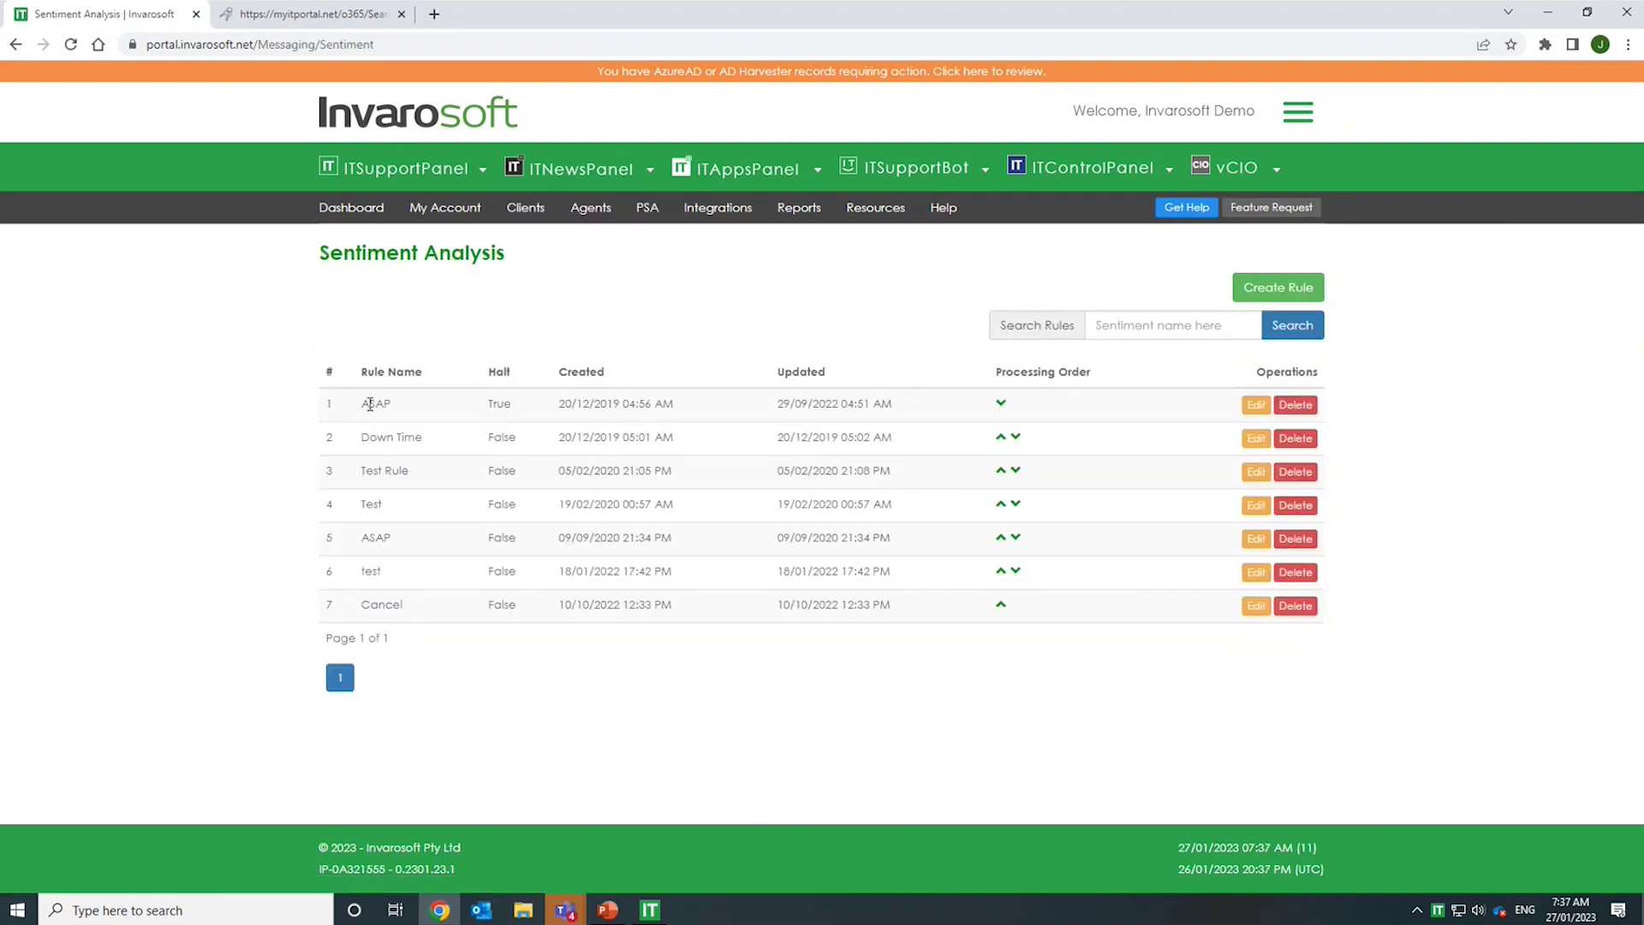
pyautogui.doubleClick(370, 404)
pyautogui.click(1252, 407)
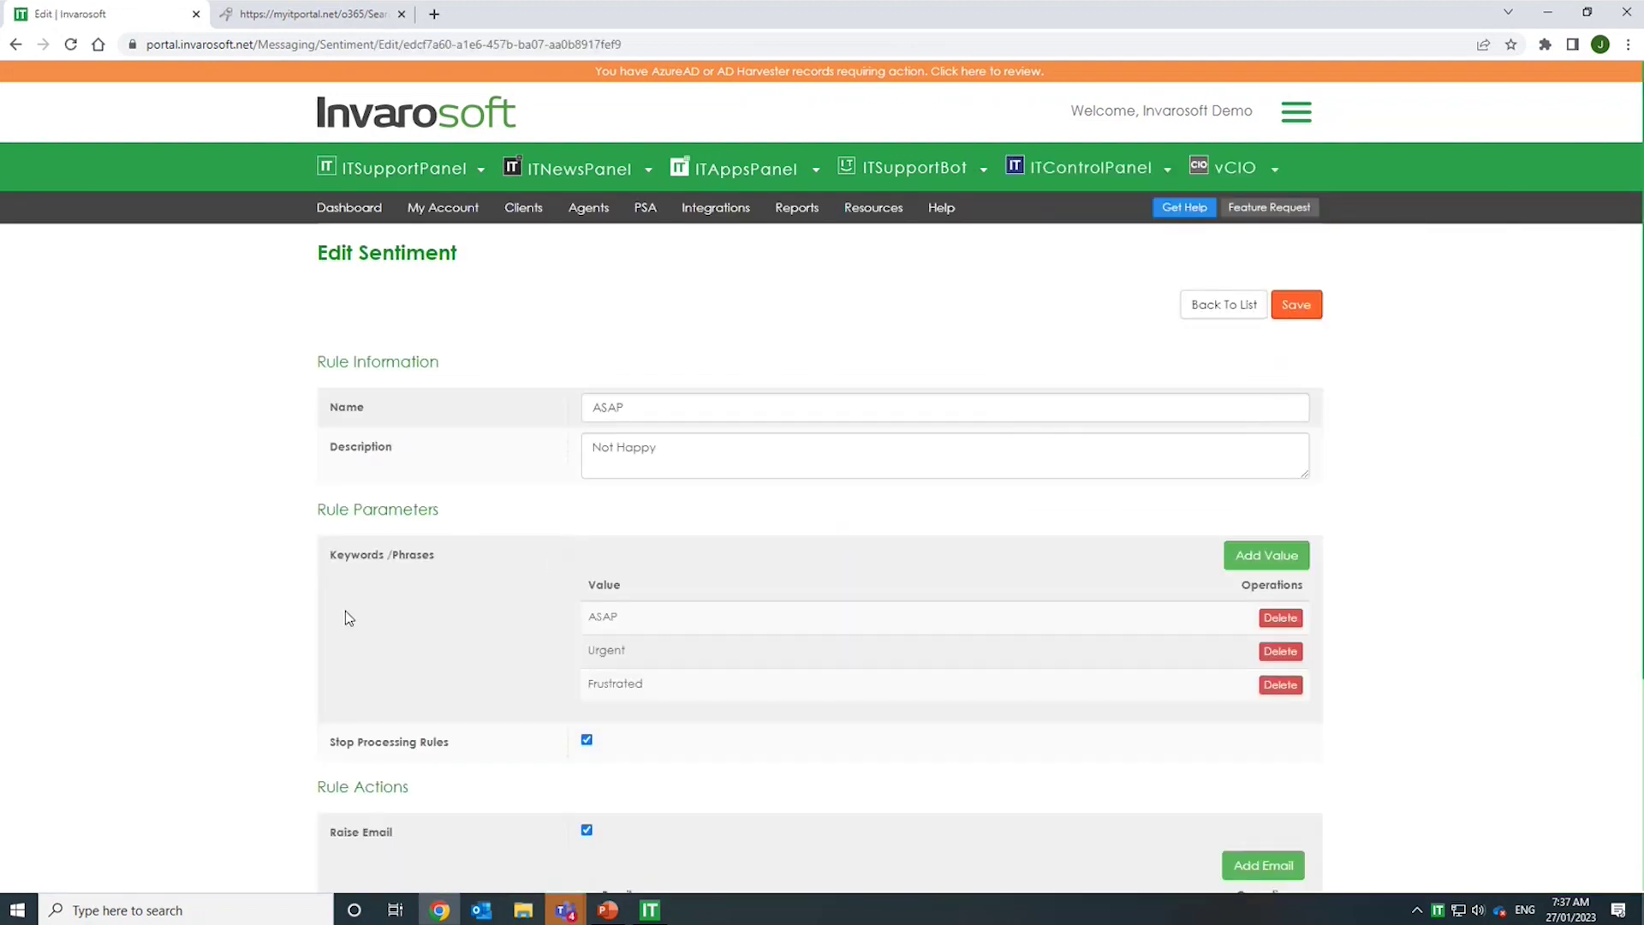
# - Point out the rule's ASAP and Urgent keywords and its alert email recipient row
pyautogui.scroll(-3, 313, 587)
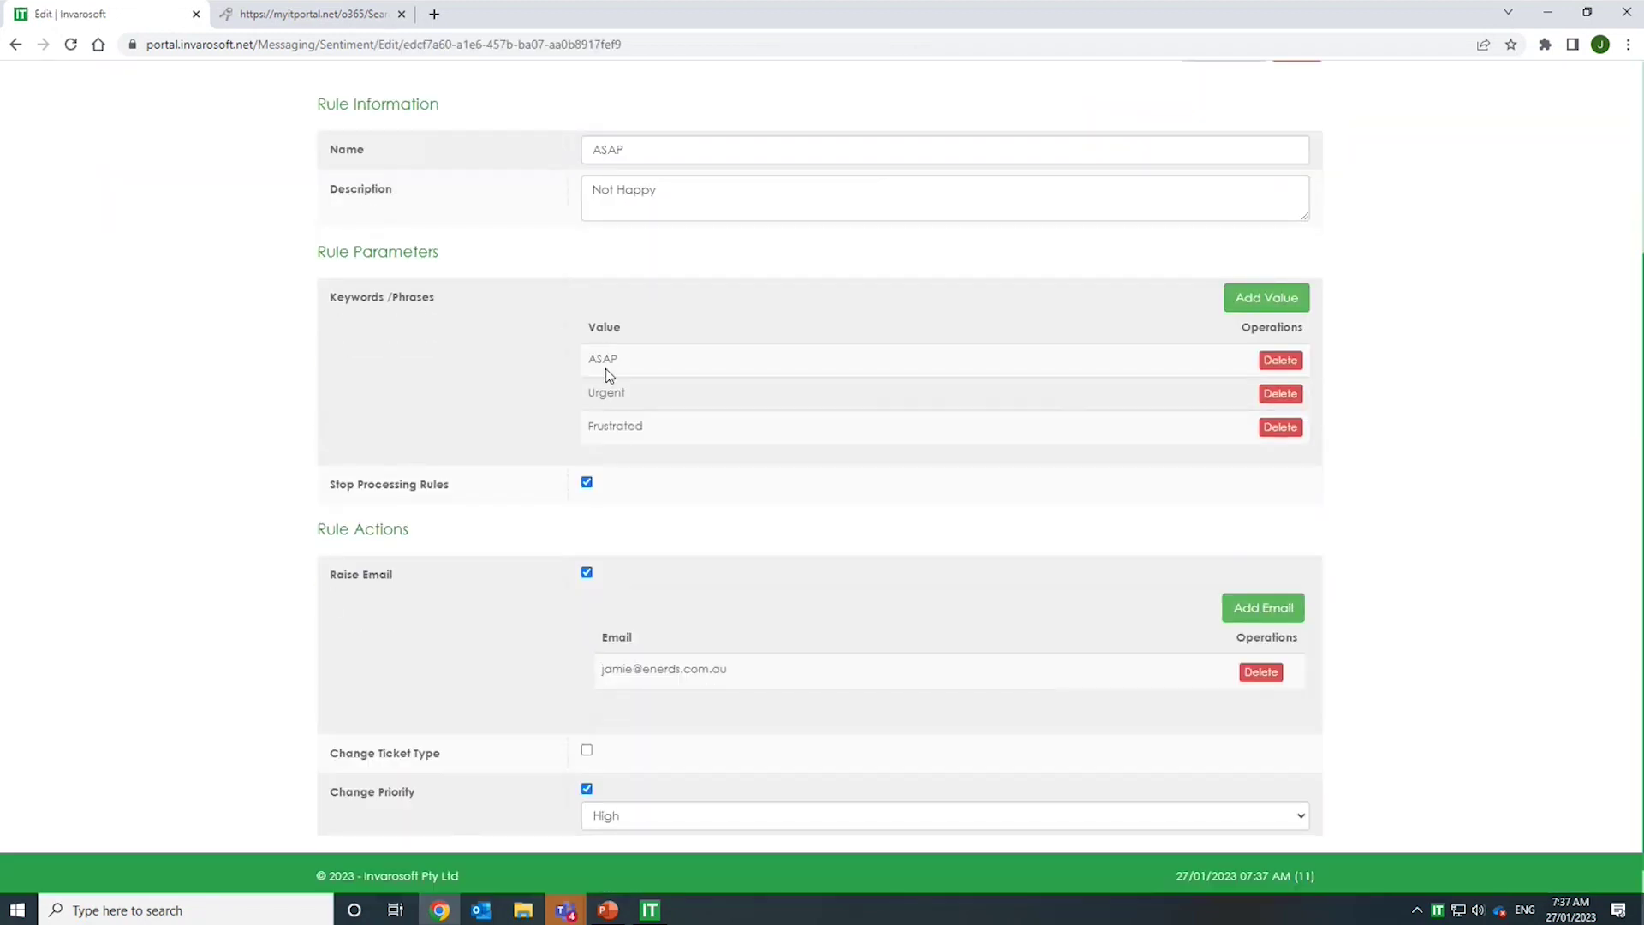
pyautogui.moveTo(598, 361); pyautogui.dragTo(661, 385)
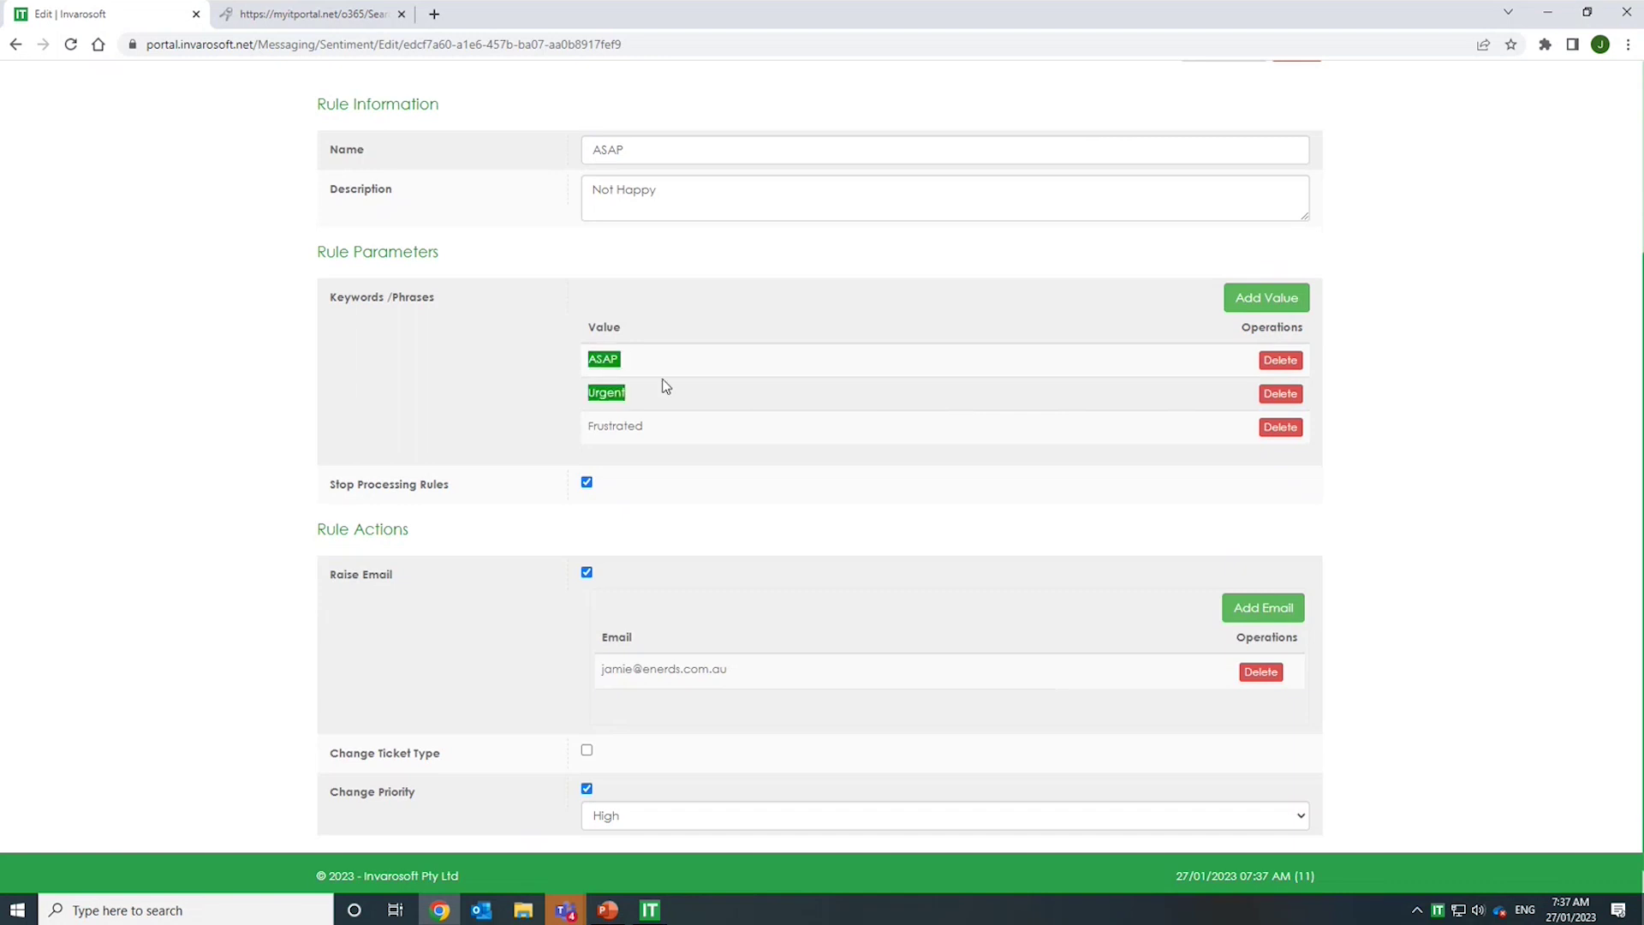
pyautogui.click(639, 426)
pyautogui.moveTo(726, 676); pyautogui.dragTo(500, 675)
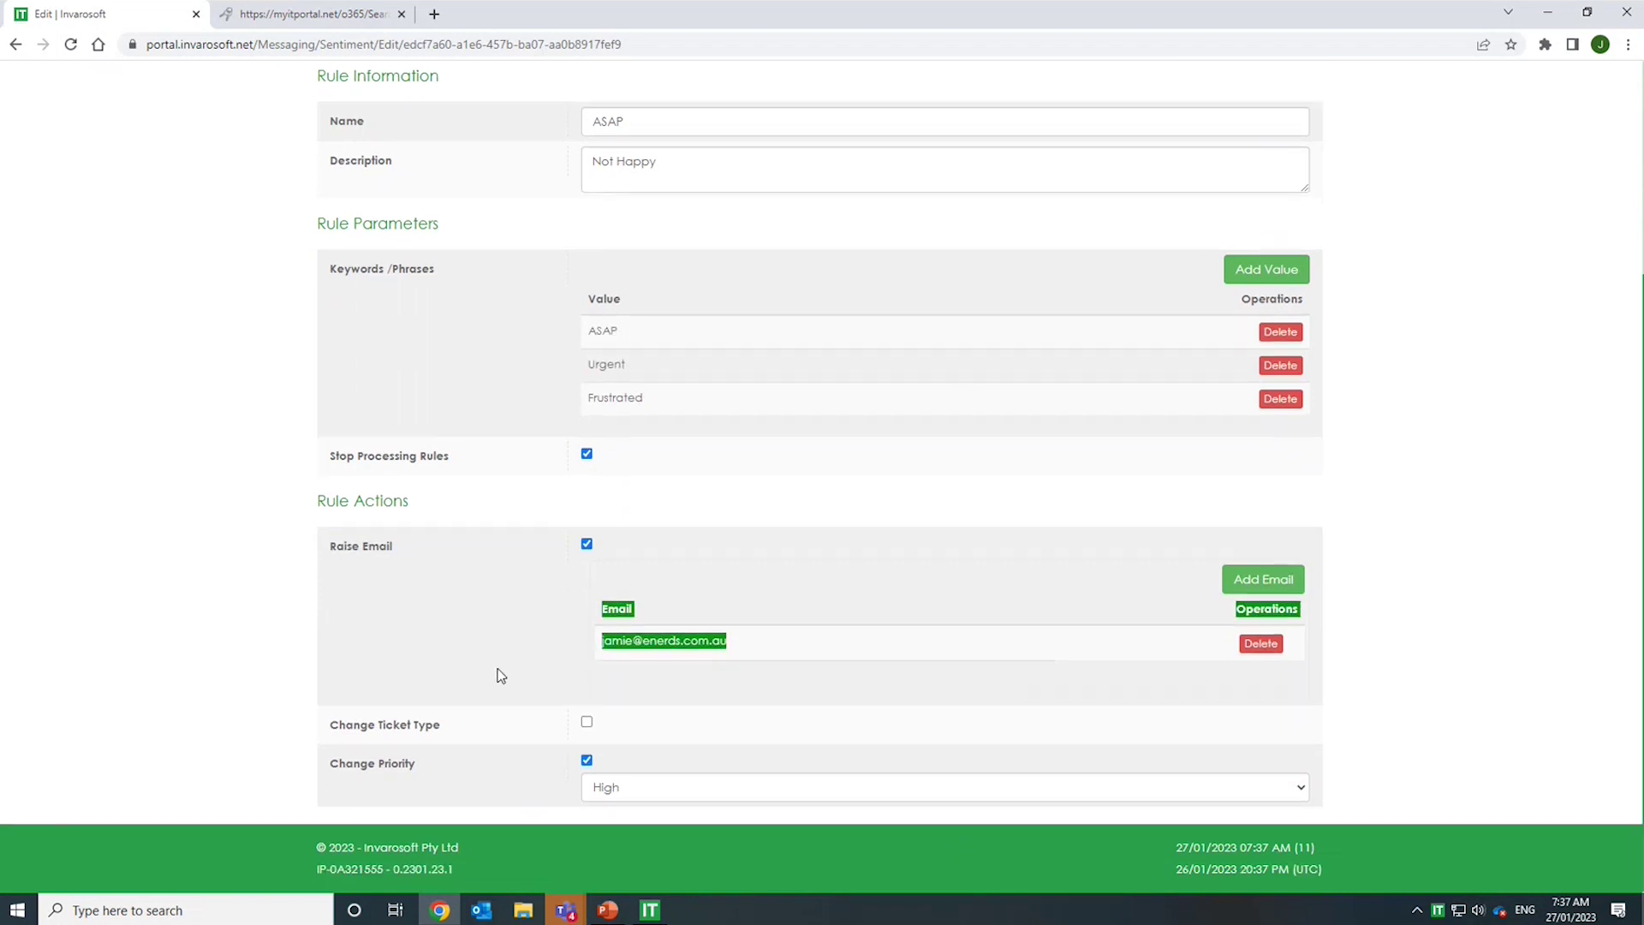
pyautogui.click(768, 646)
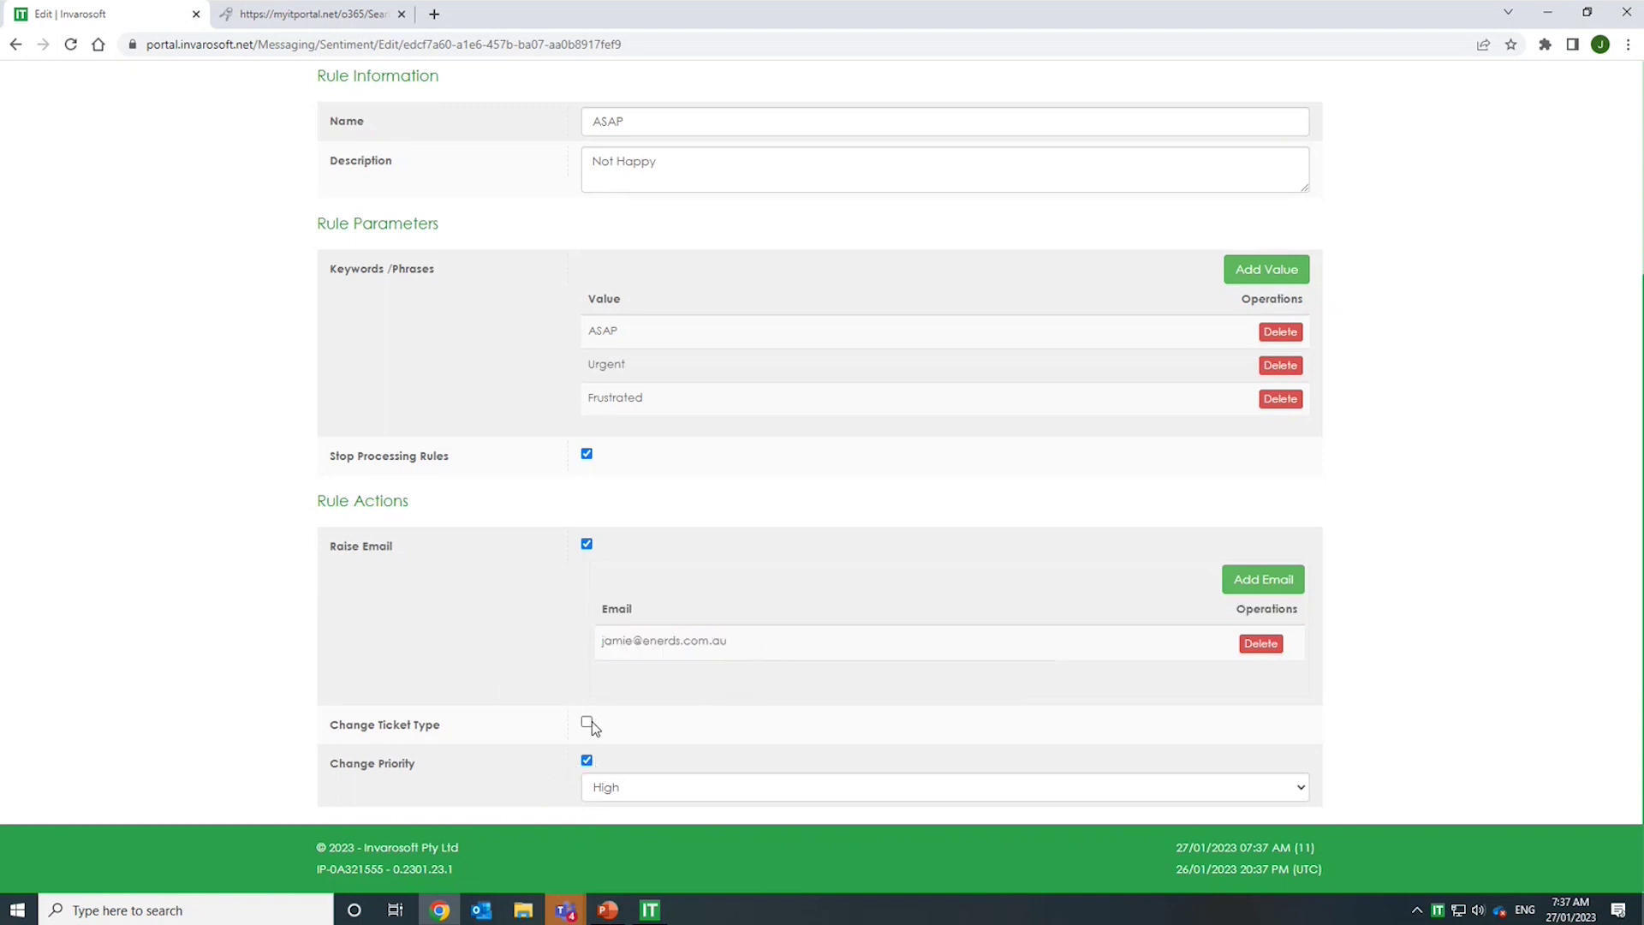
# - Highlight the ASAP, Urgent and Frustrated keywords, then go to the CSAT surveys page
pyautogui.scroll(4, 547, 706)
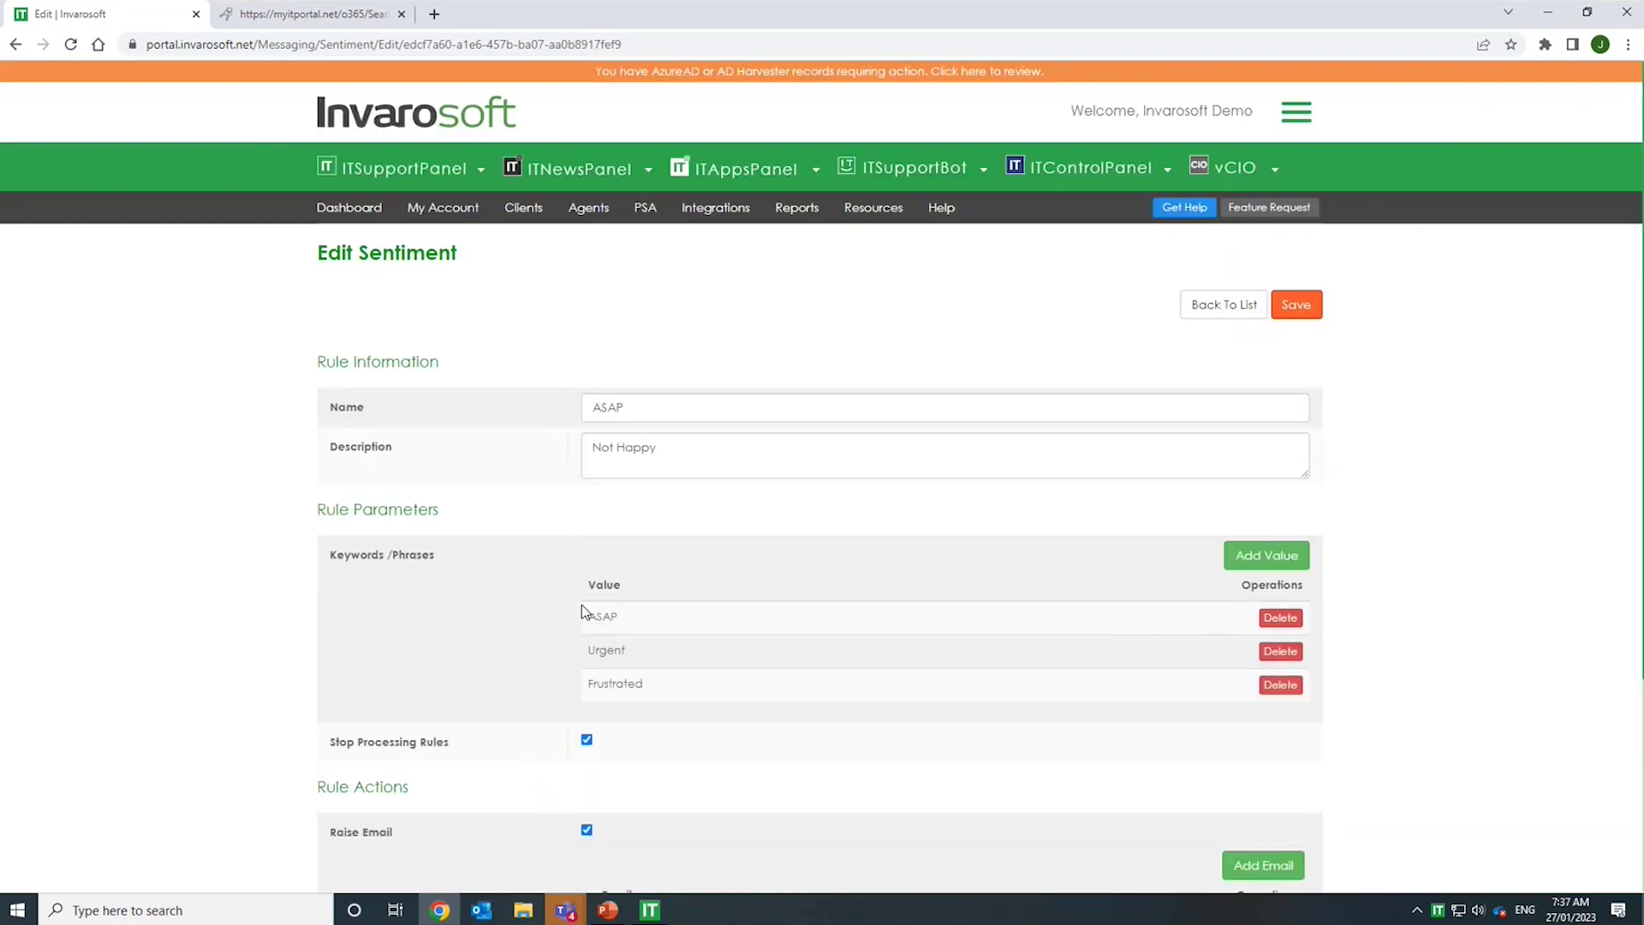
pyautogui.moveTo(582, 605); pyautogui.dragTo(680, 695)
pyautogui.click(621, 651)
pyautogui.moveTo(592, 617); pyautogui.dragTo(692, 687)
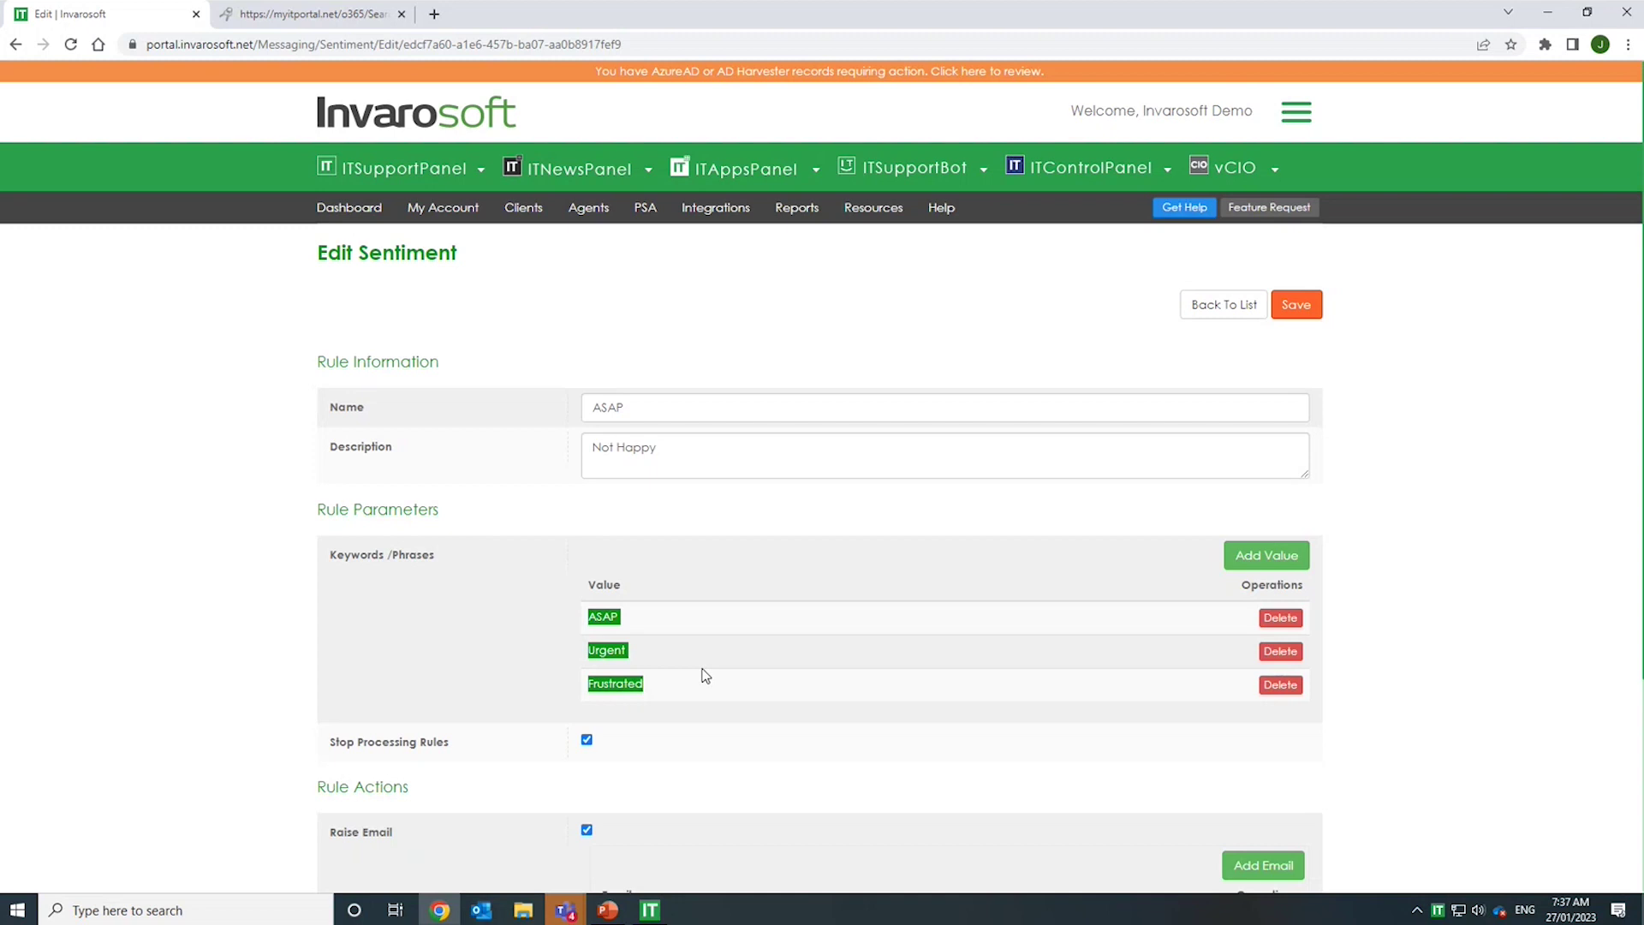
pyautogui.click(598, 619)
pyautogui.moveTo(596, 617); pyautogui.dragTo(642, 671)
pyautogui.click(646, 669)
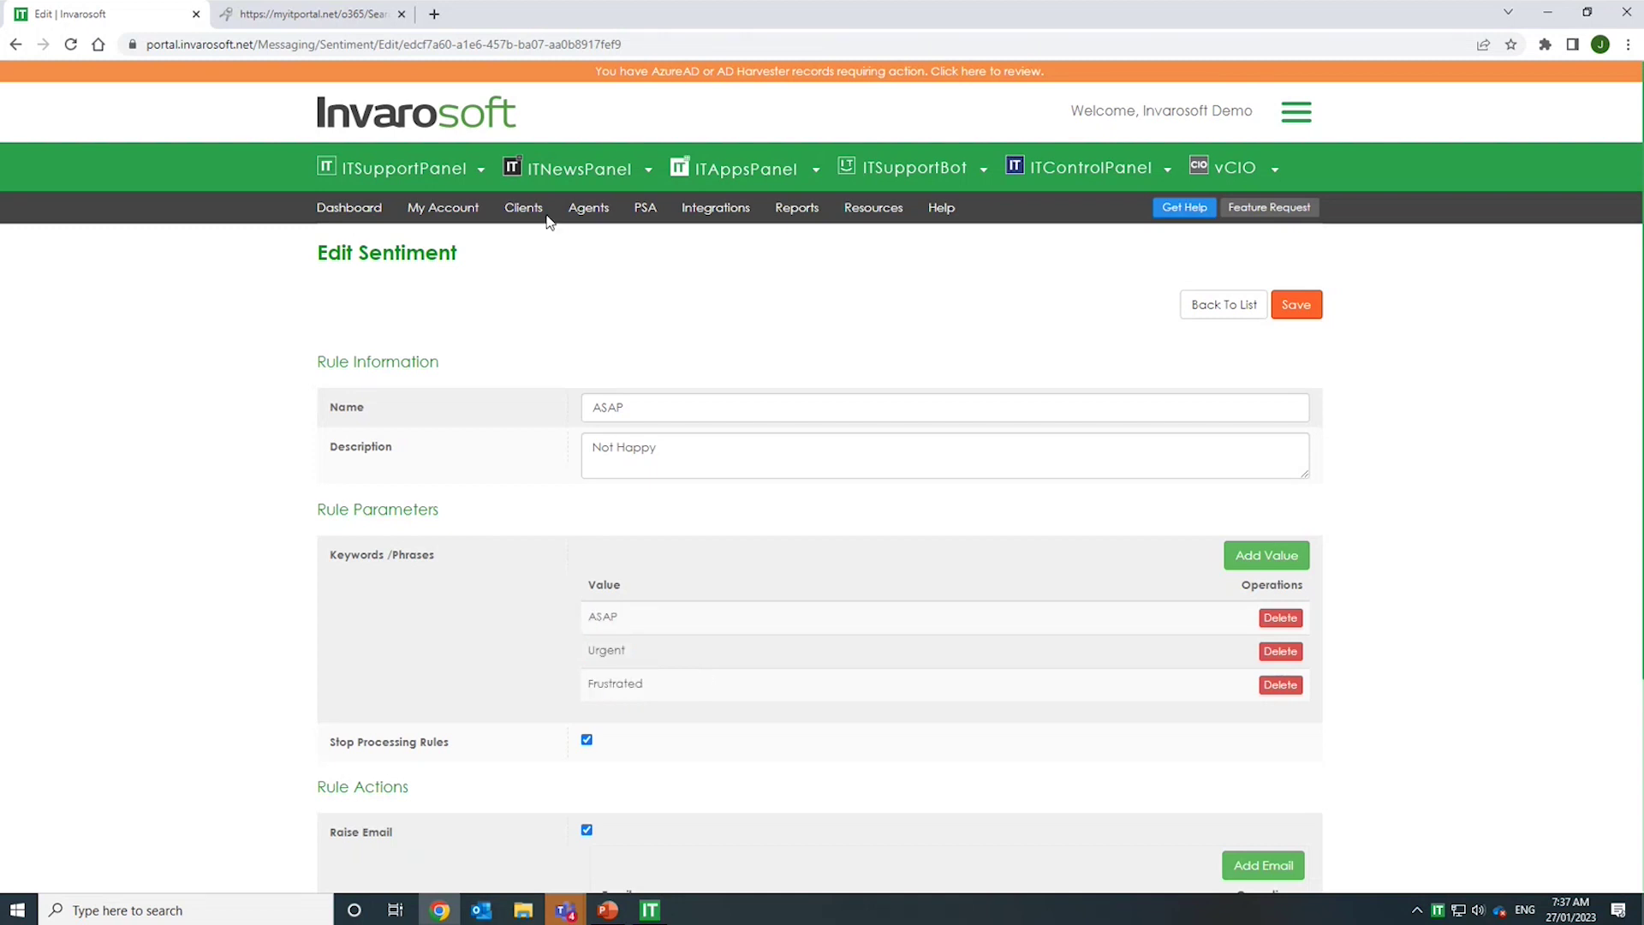
pyautogui.click(579, 168)
pyautogui.click(561, 362)
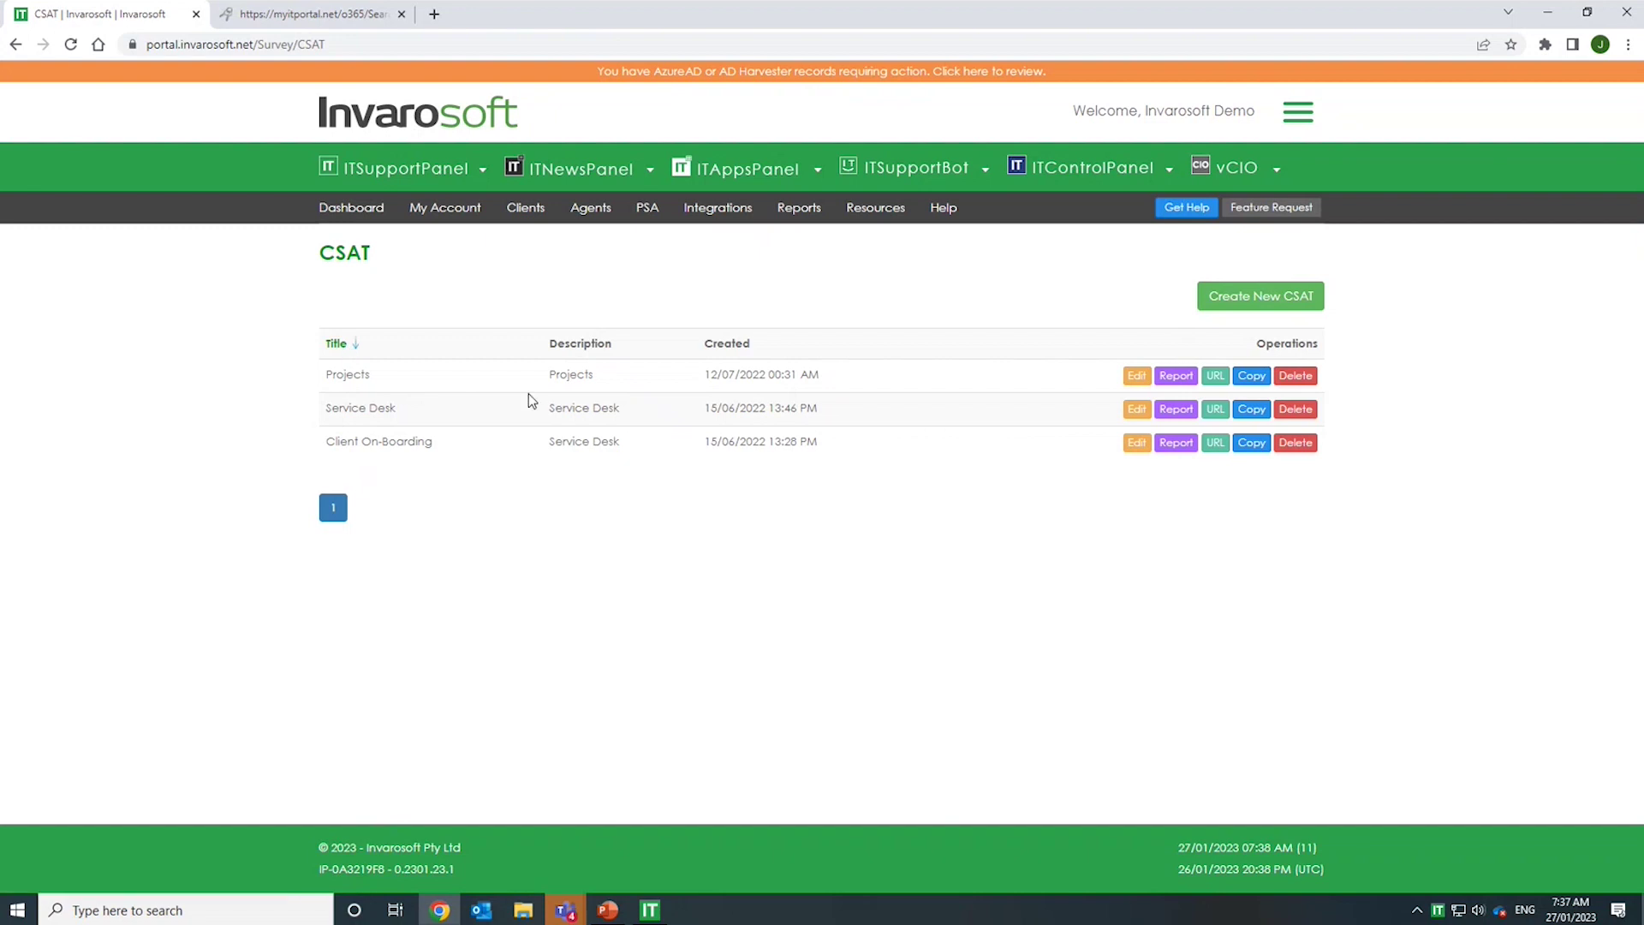
# - Open the Service Desk survey report: 100% score from 6 responses, 83.33% rated great
pyautogui.click(1177, 411)
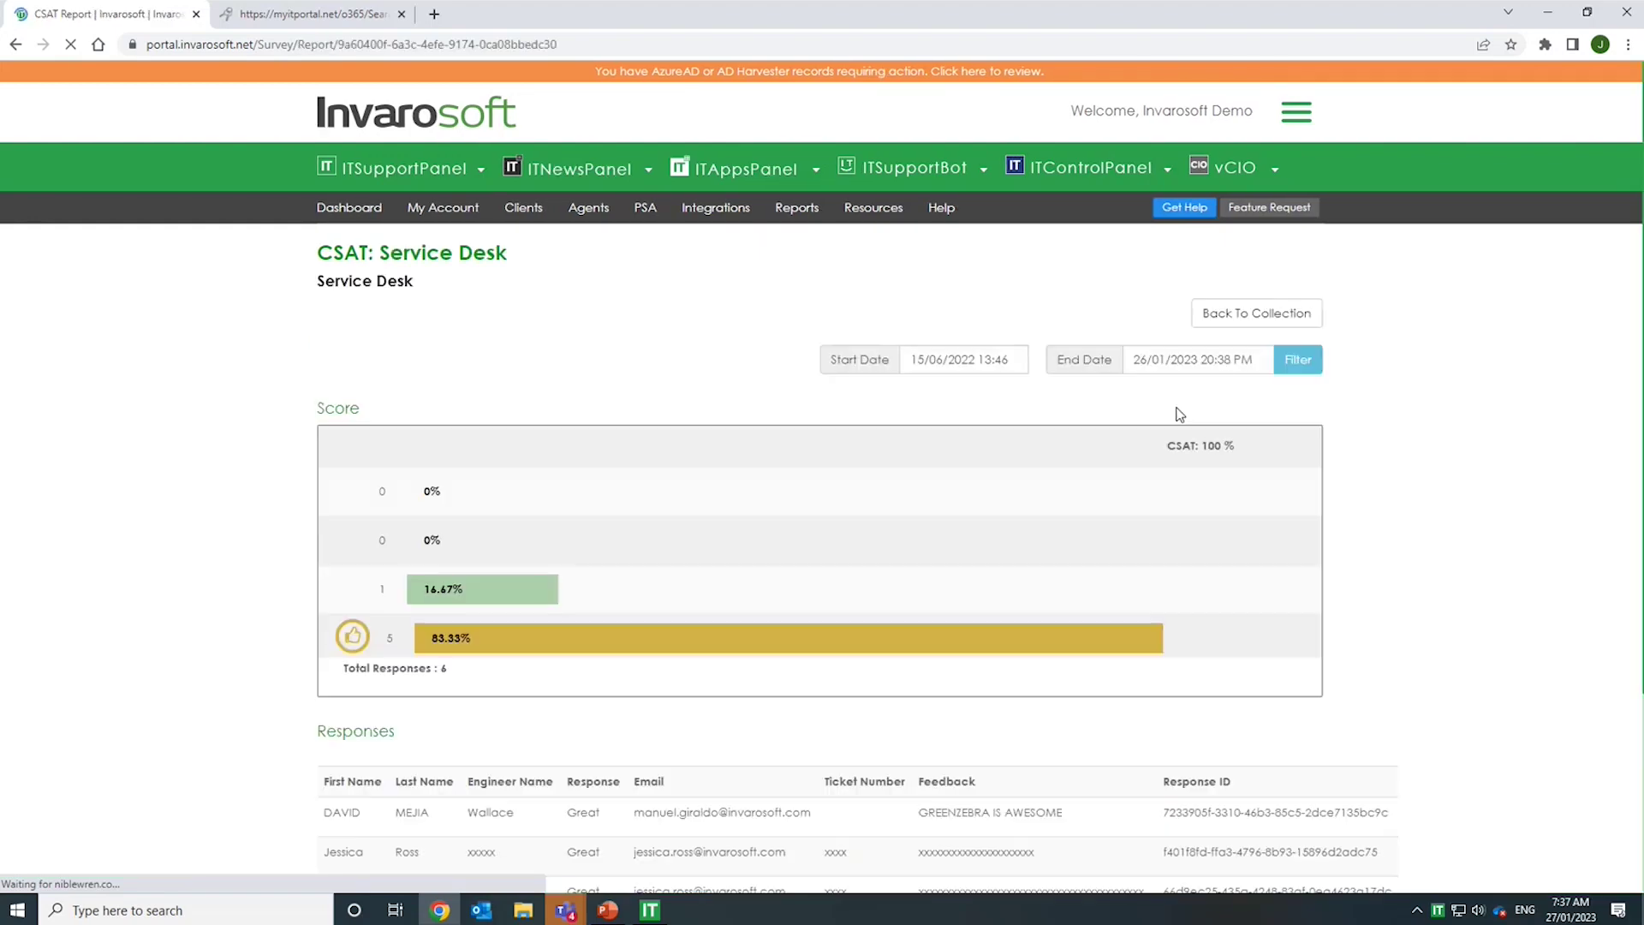
pyautogui.scroll(-3, 245, 591)
pyautogui.scroll(3, 246, 596)
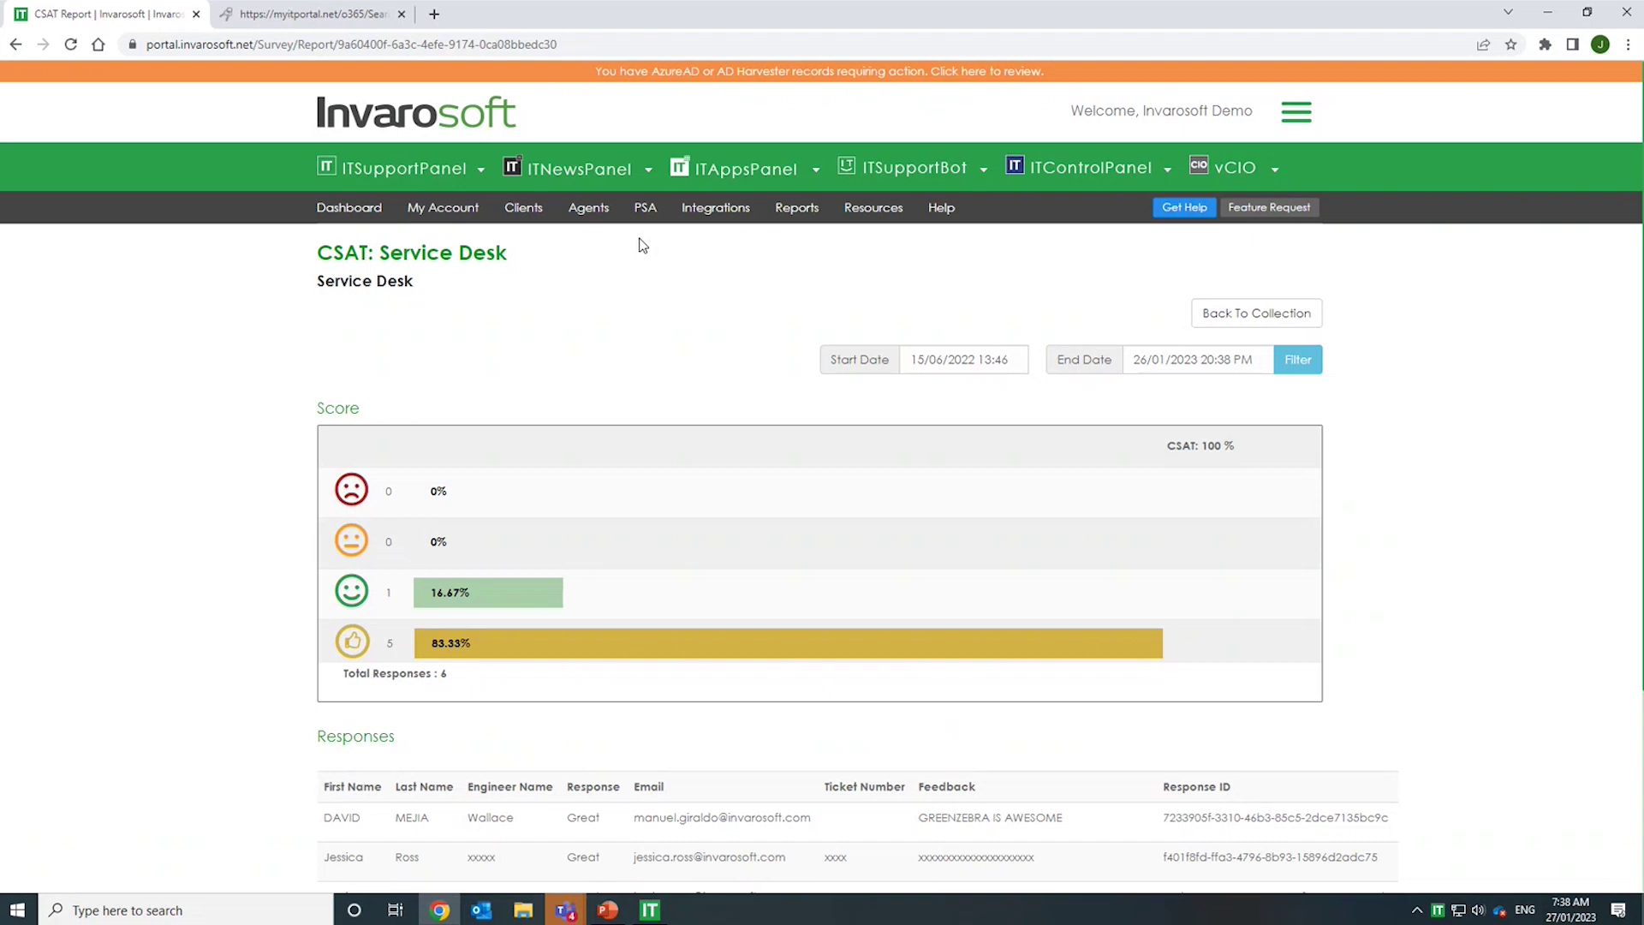
pyautogui.click(579, 168)
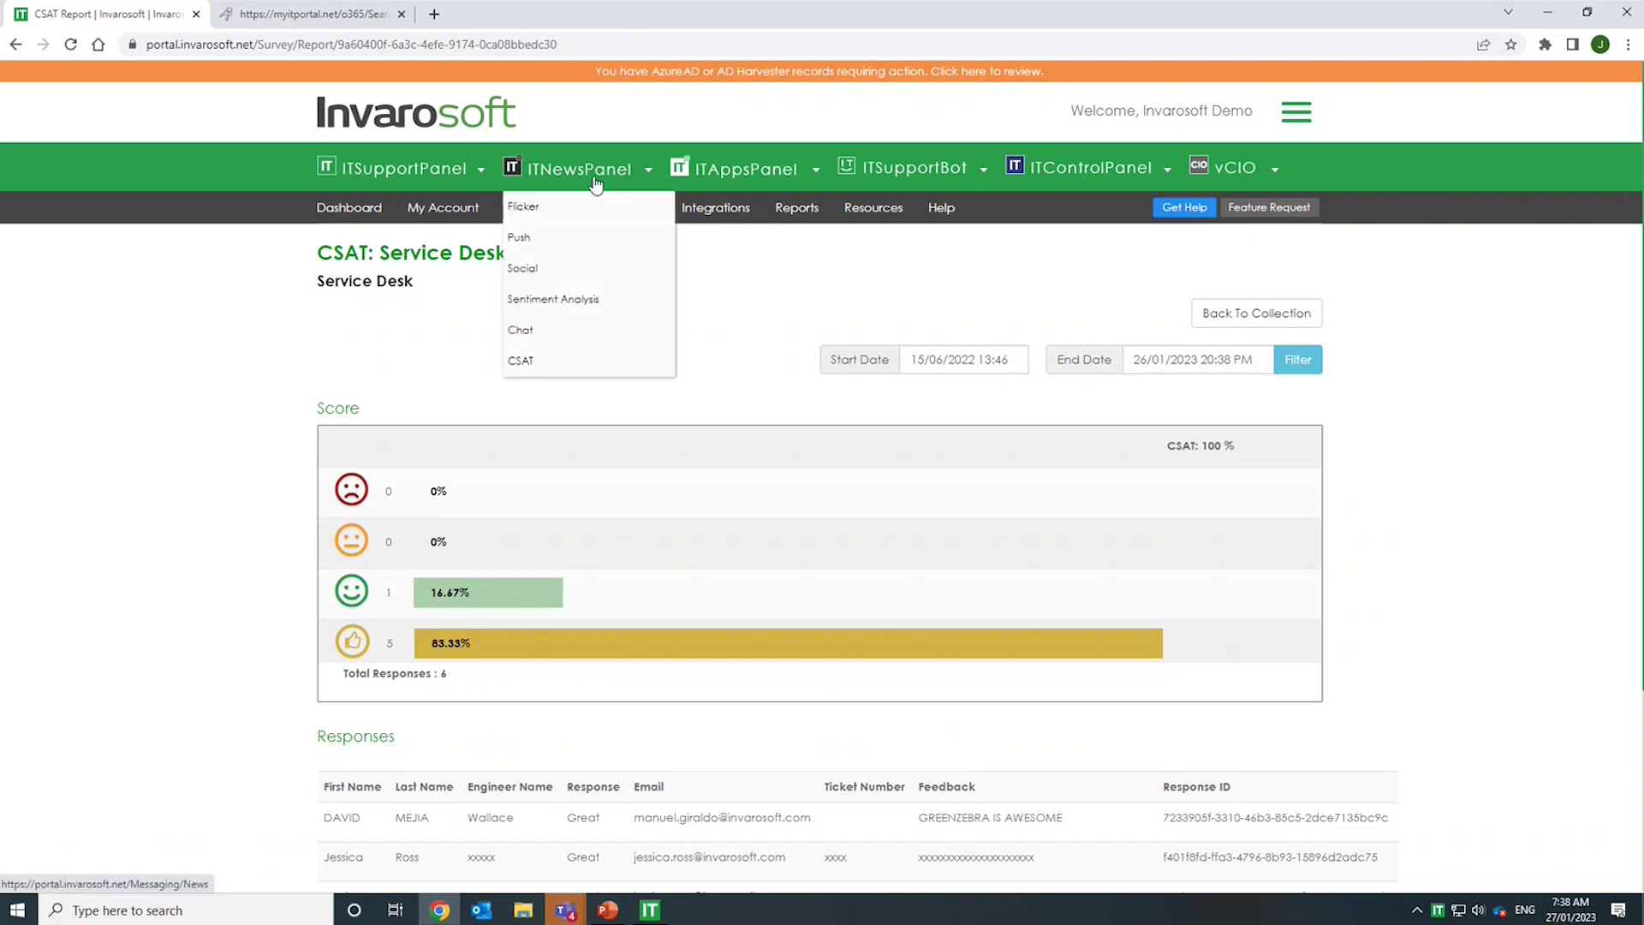
pyautogui.moveTo(548, 383)
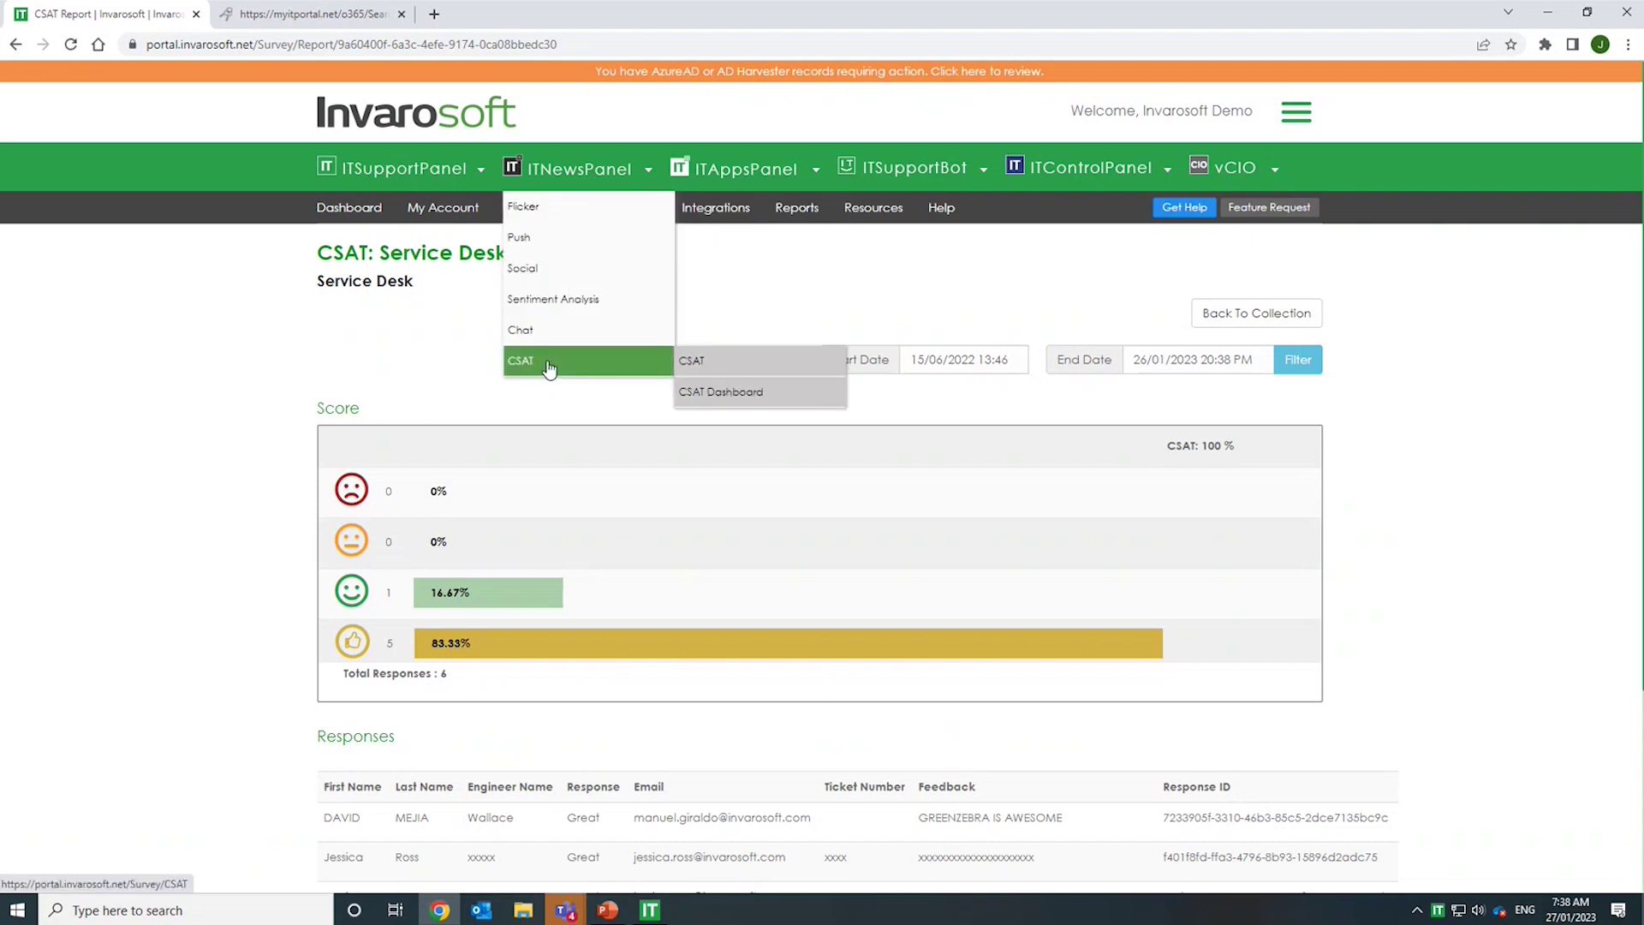
# - Open ITSupportBot's Smart Engineer Bot list and point out the Reset Password bot rows
pyautogui.moveTo(906, 168)
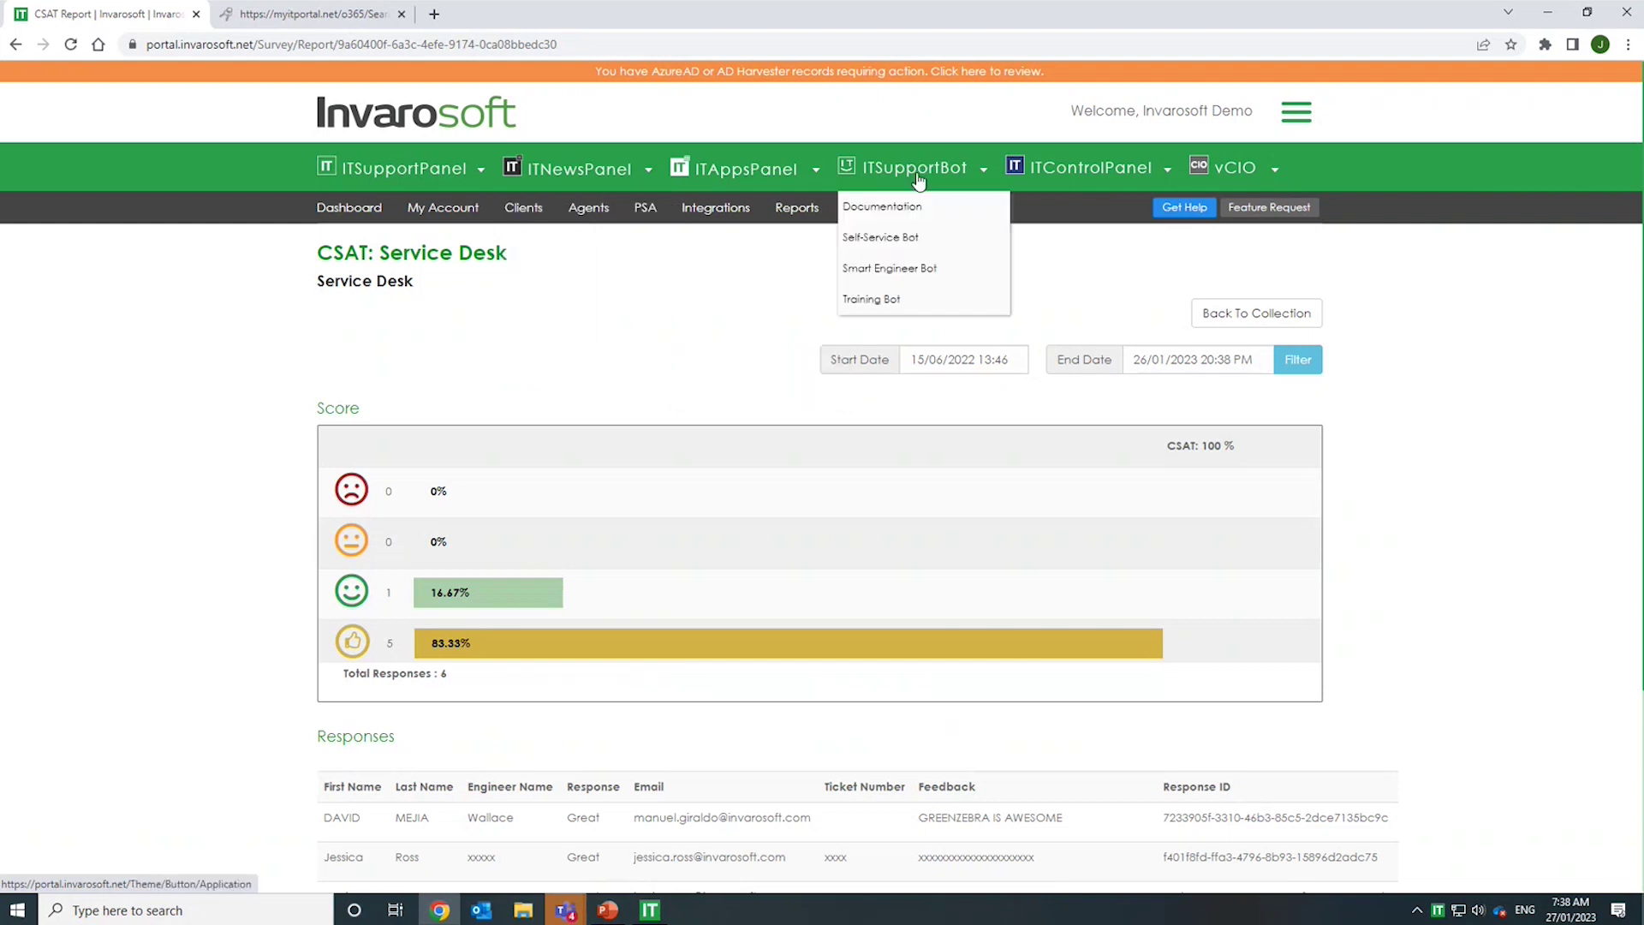
pyautogui.moveTo(911, 271)
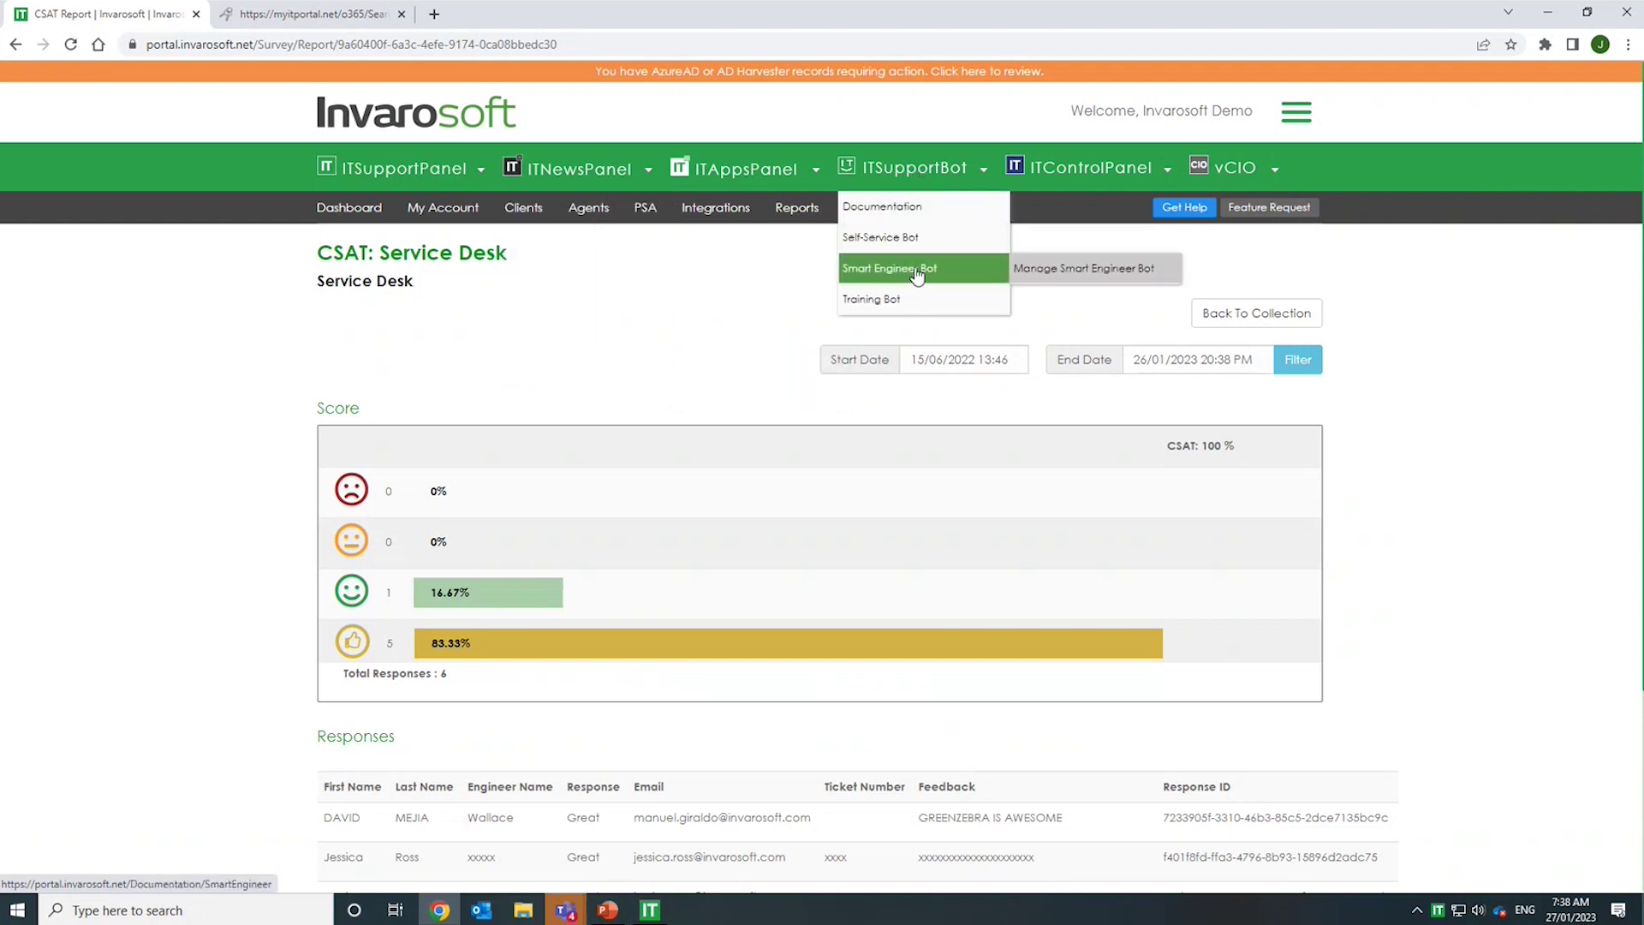
pyautogui.click(915, 271)
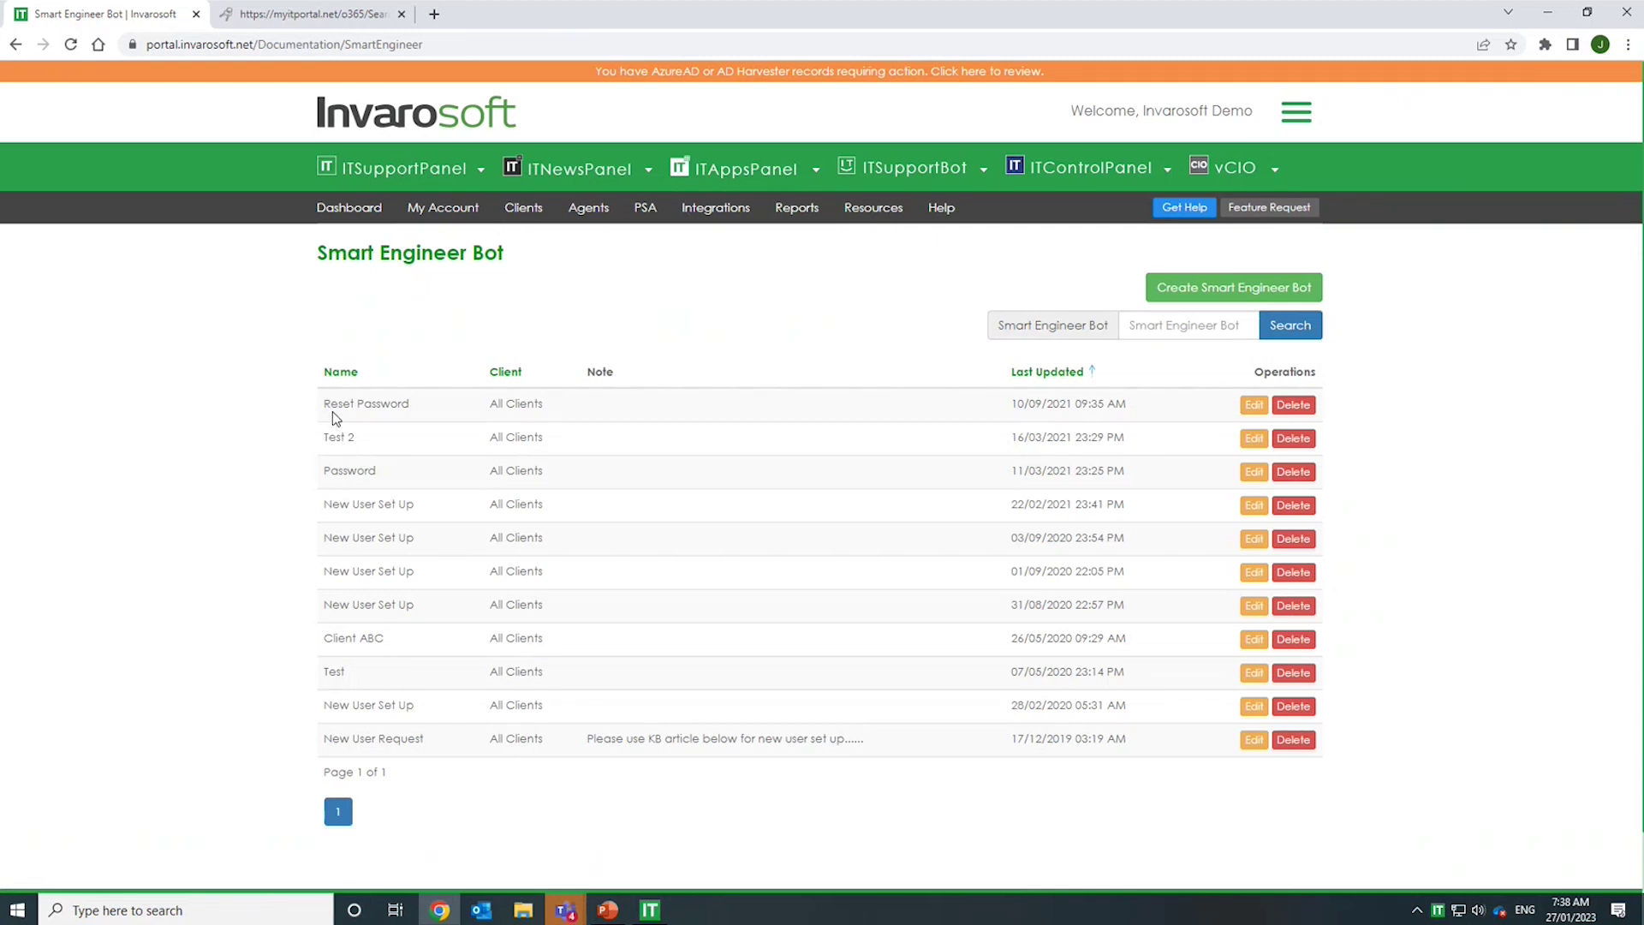
pyautogui.moveTo(322, 411); pyautogui.dragTo(546, 470)
pyautogui.click(553, 473)
# - Open the client portal's vCIO page, then launch IT Control Panel via Windows search 'it' and sign in
pyautogui.click(308, 14)
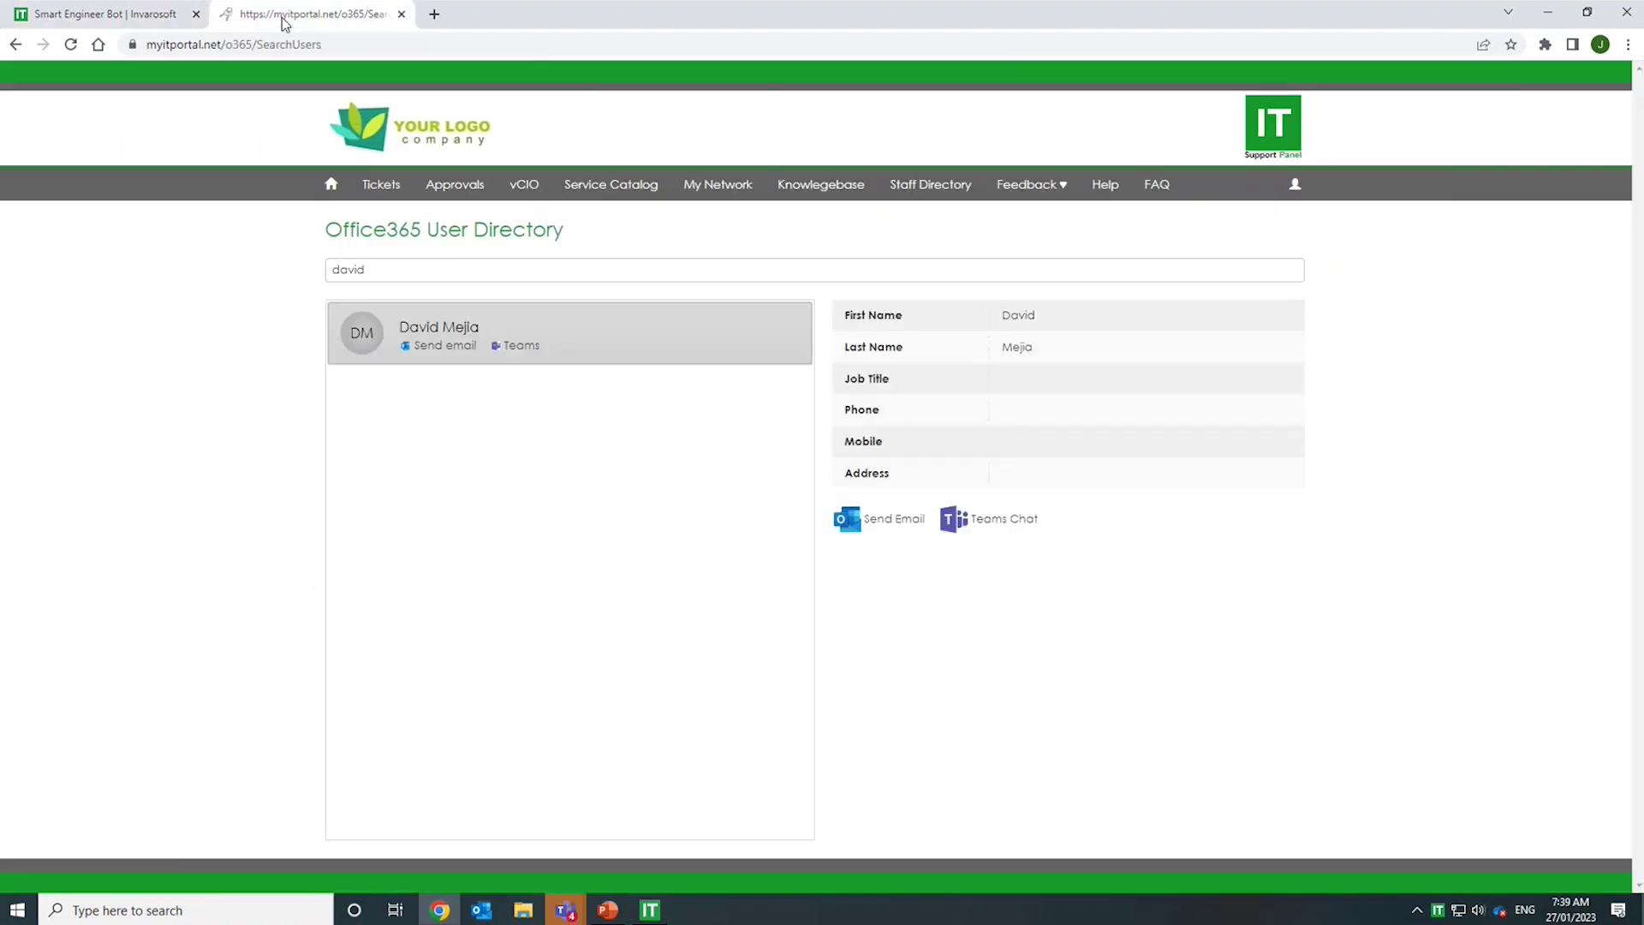
pyautogui.click(529, 190)
pyautogui.click(236, 911)
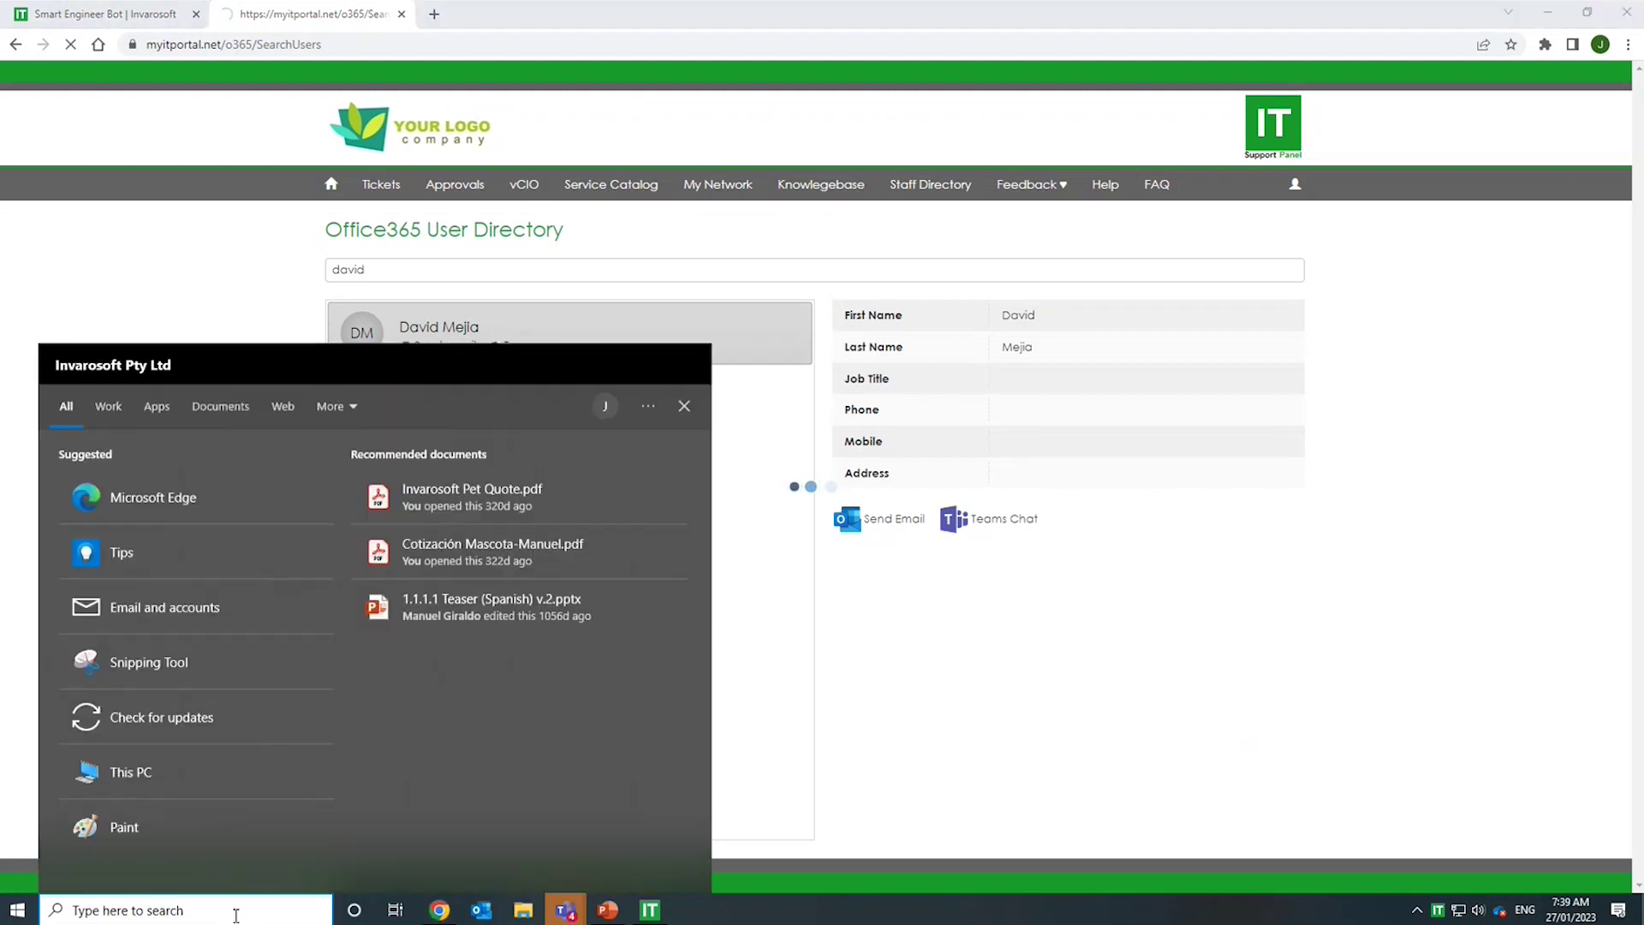
pyautogui.write('it')
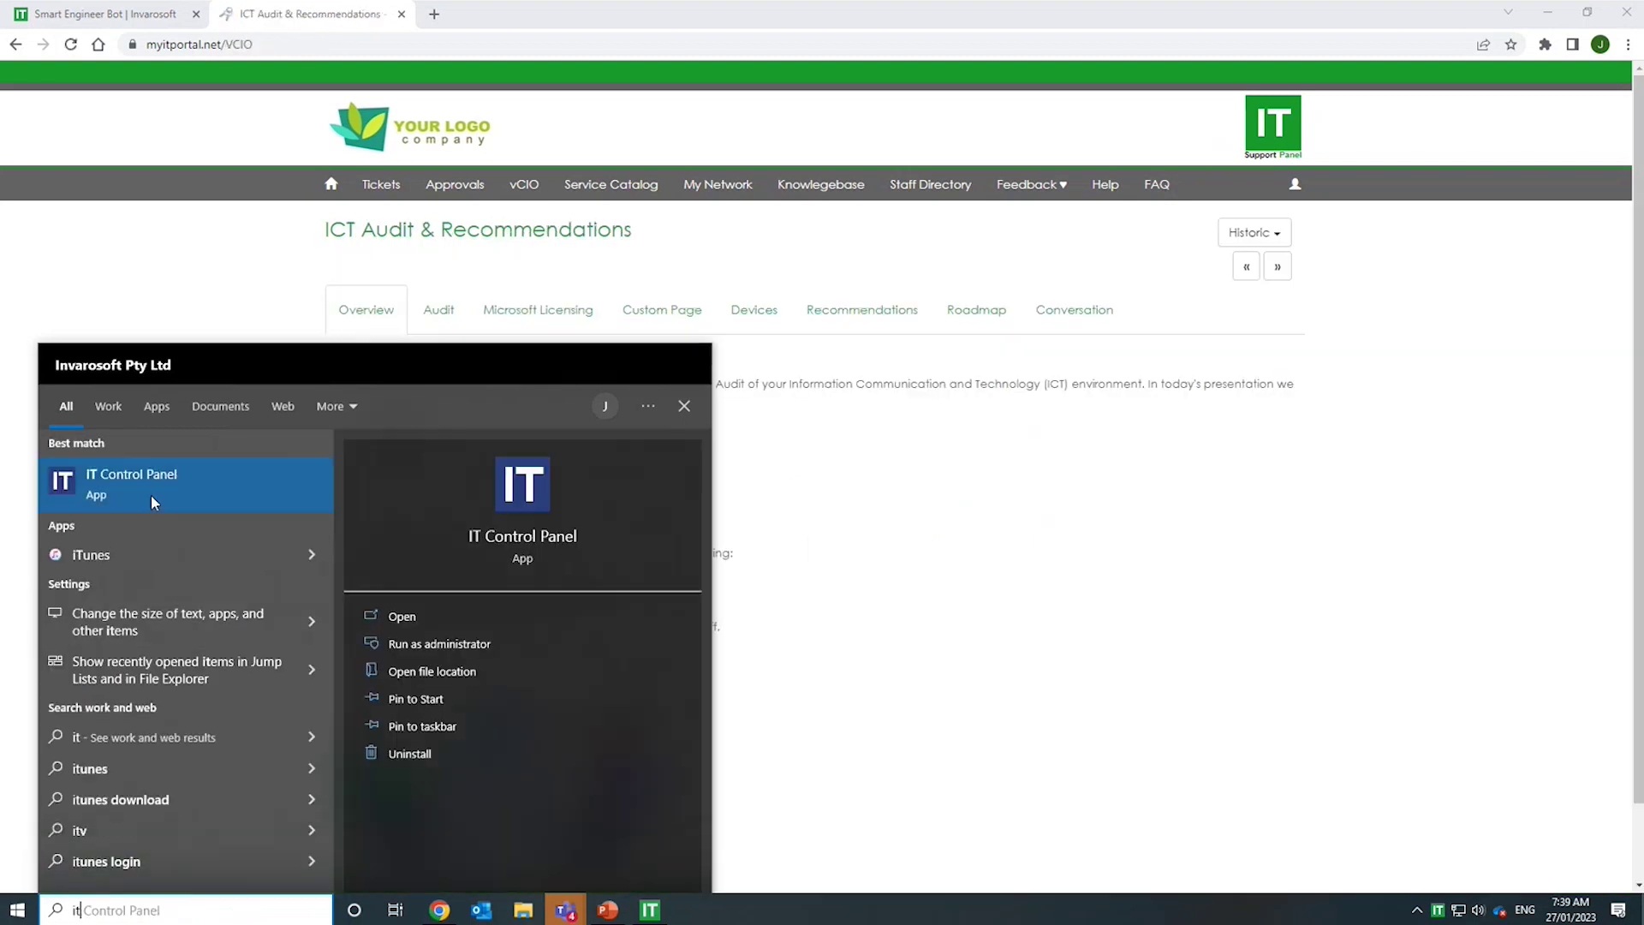
pyautogui.click(157, 494)
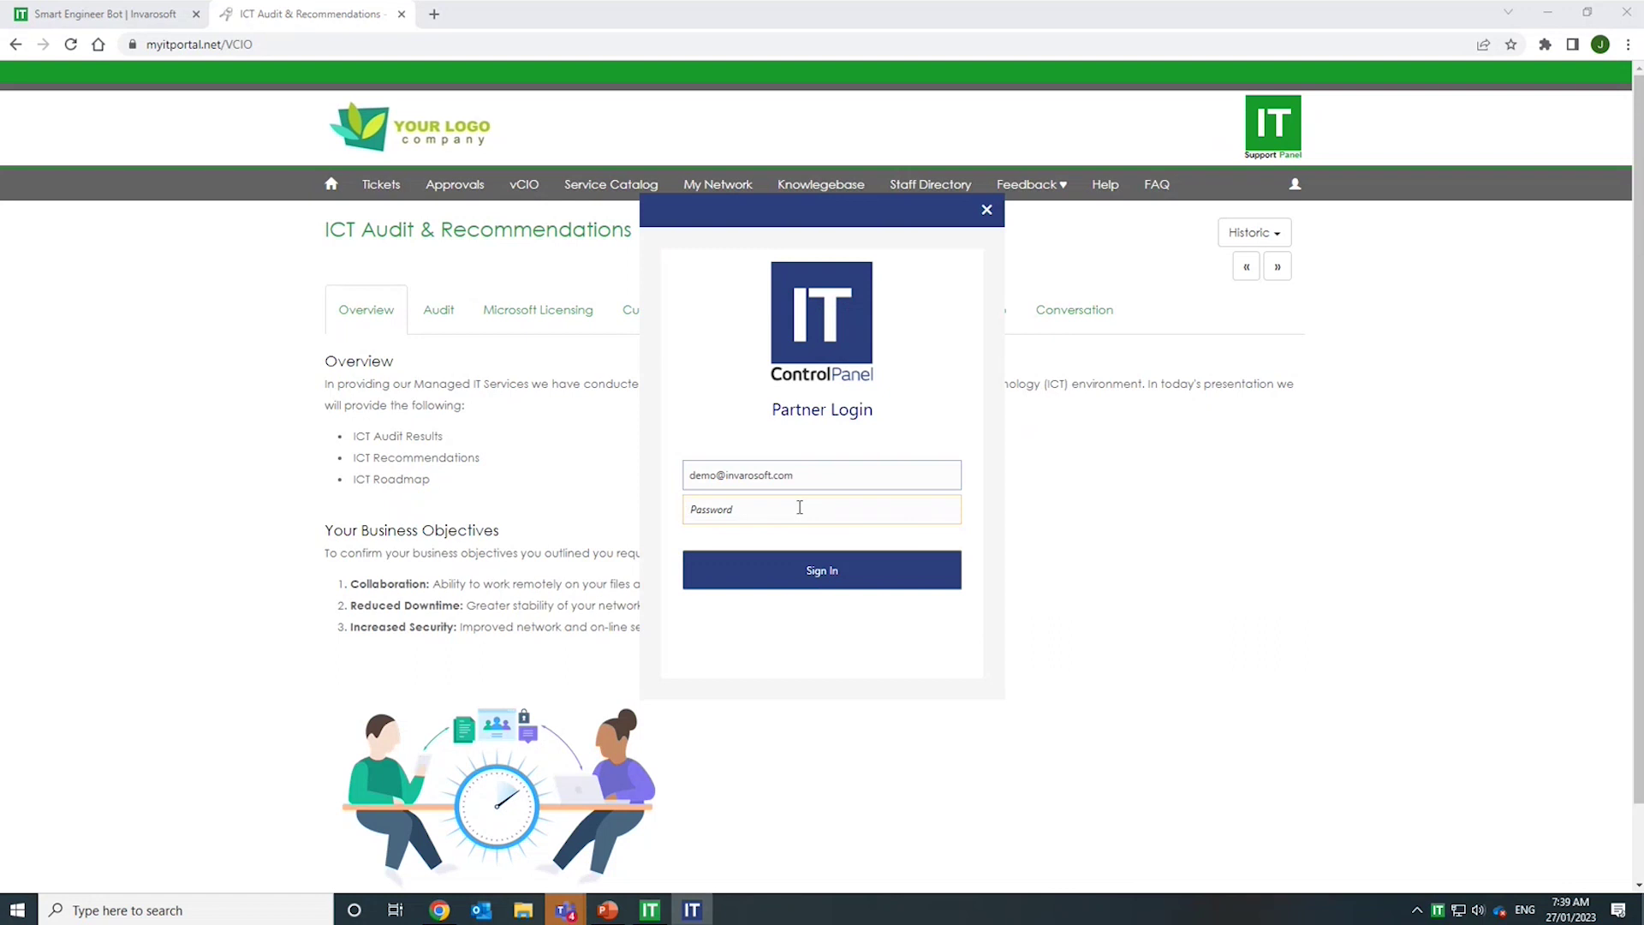
pyautogui.click(789, 580)
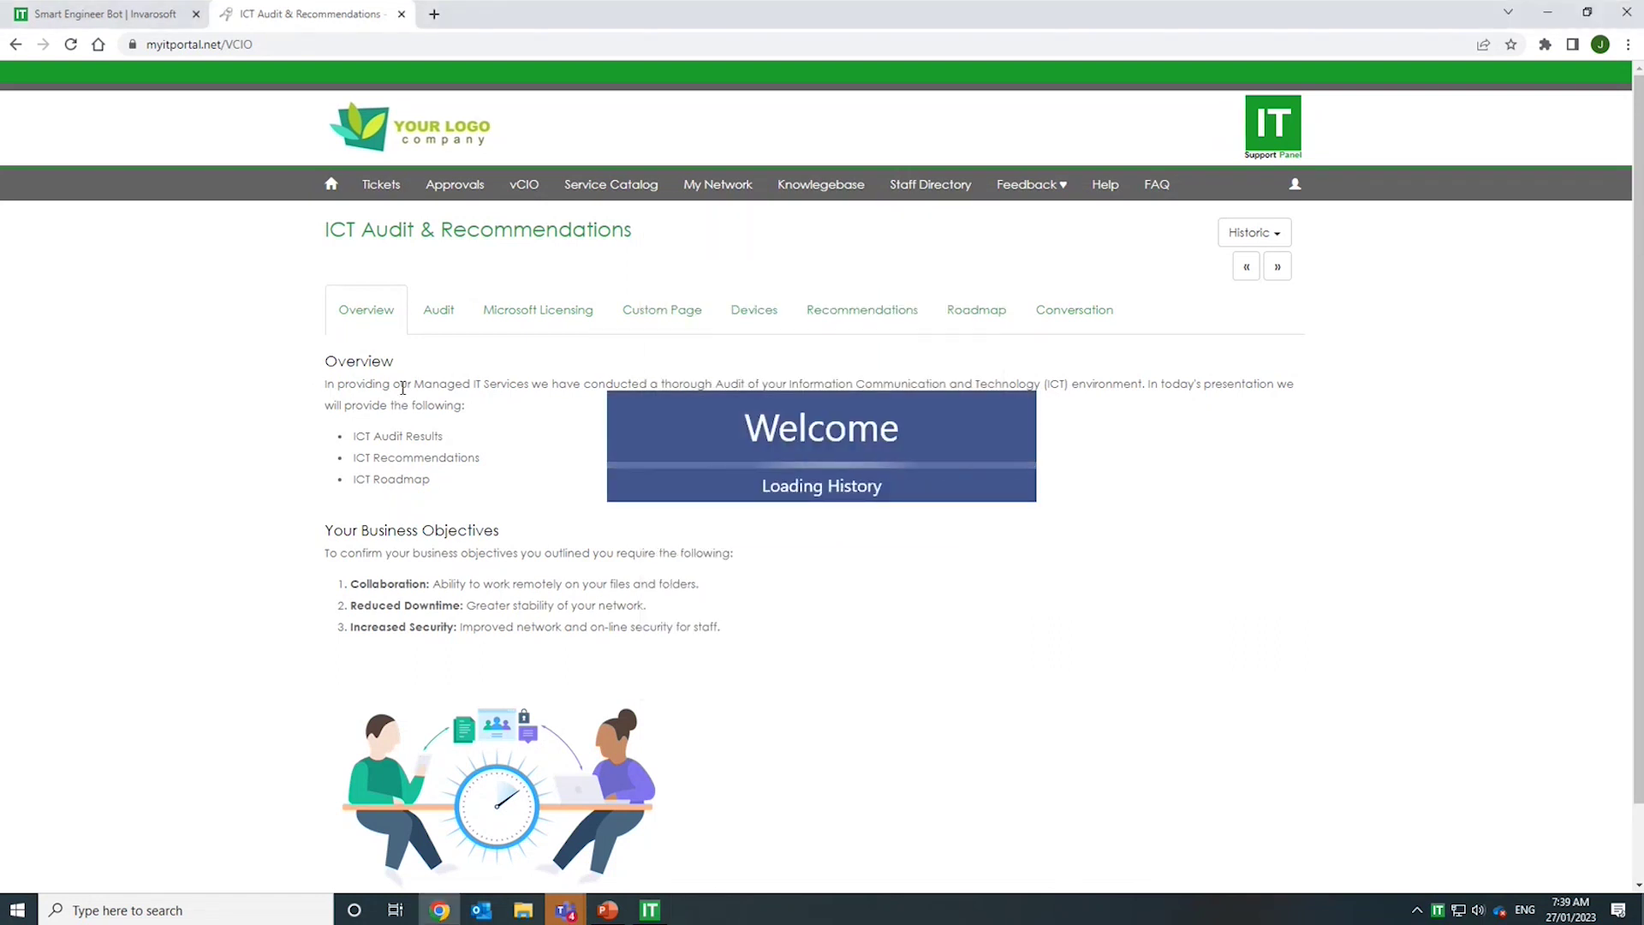
# - Return to the Smart Engineer Bot page and minimise the IT Control Panel chat window
pyautogui.click(132, 19)
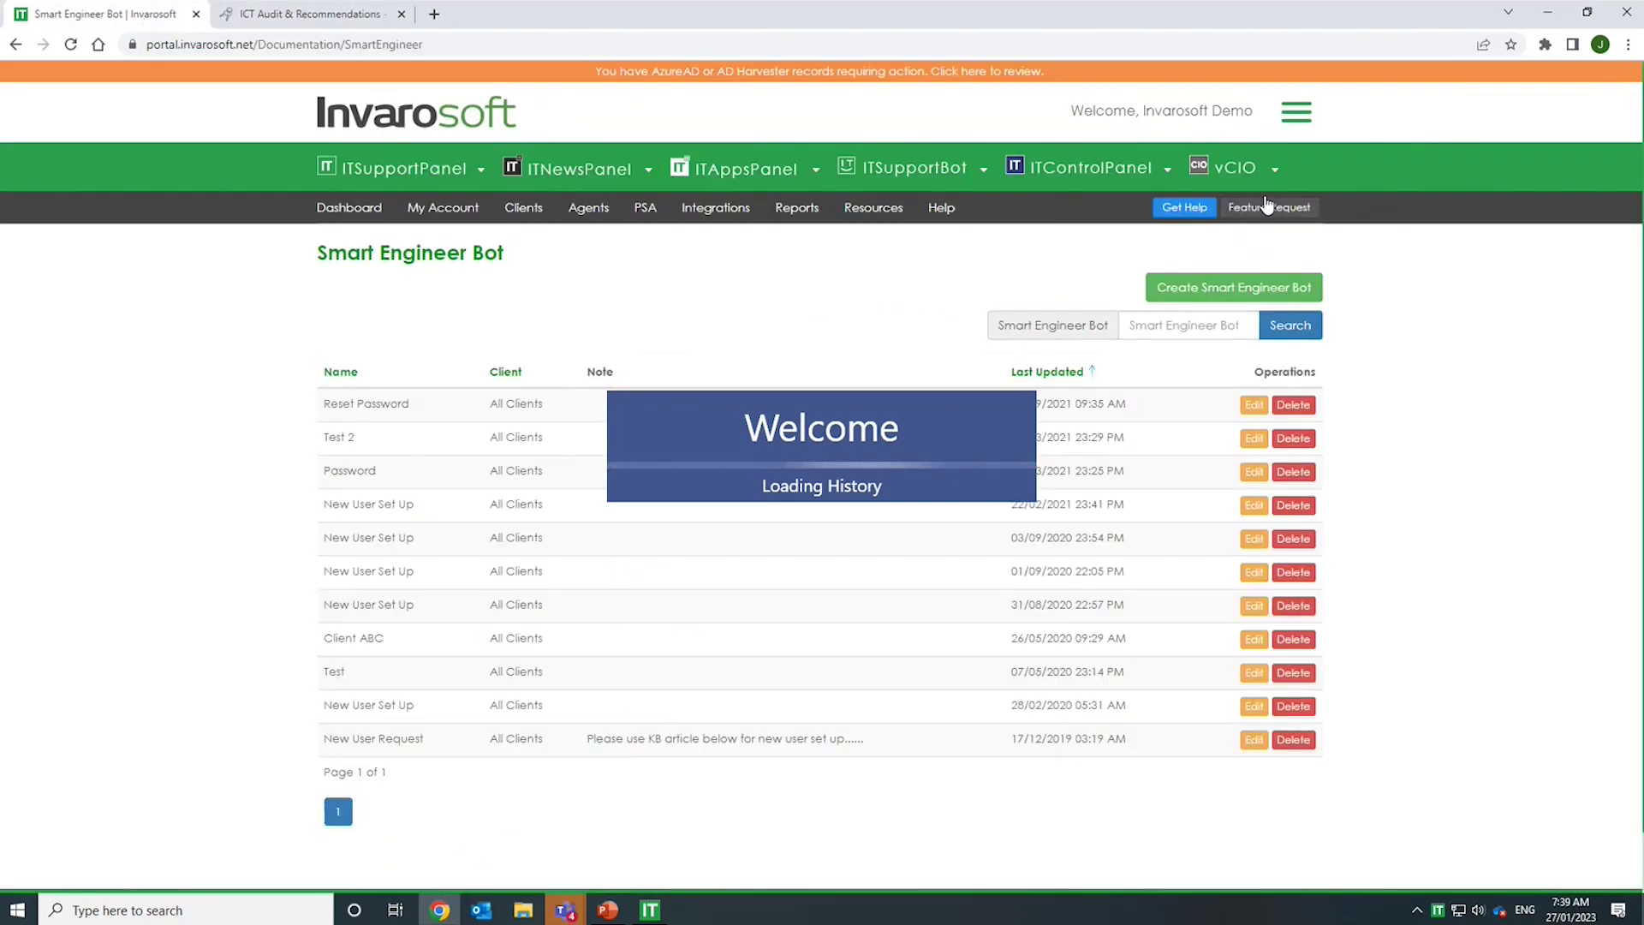
pyautogui.moveTo(1200, 192)
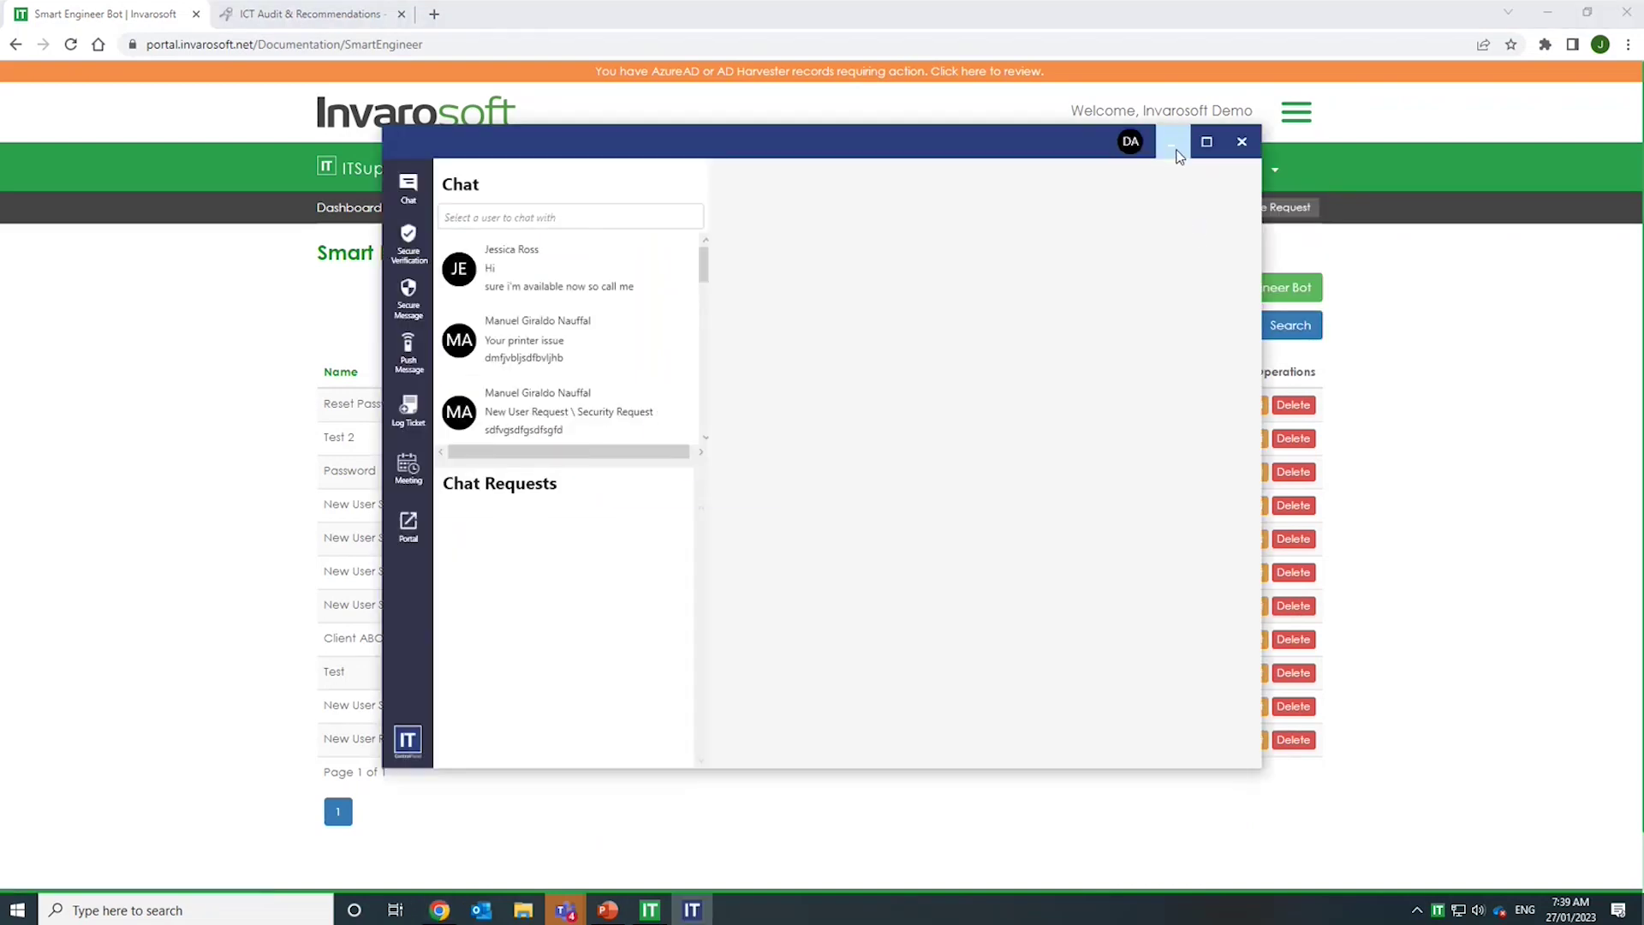
pyautogui.click(1175, 148)
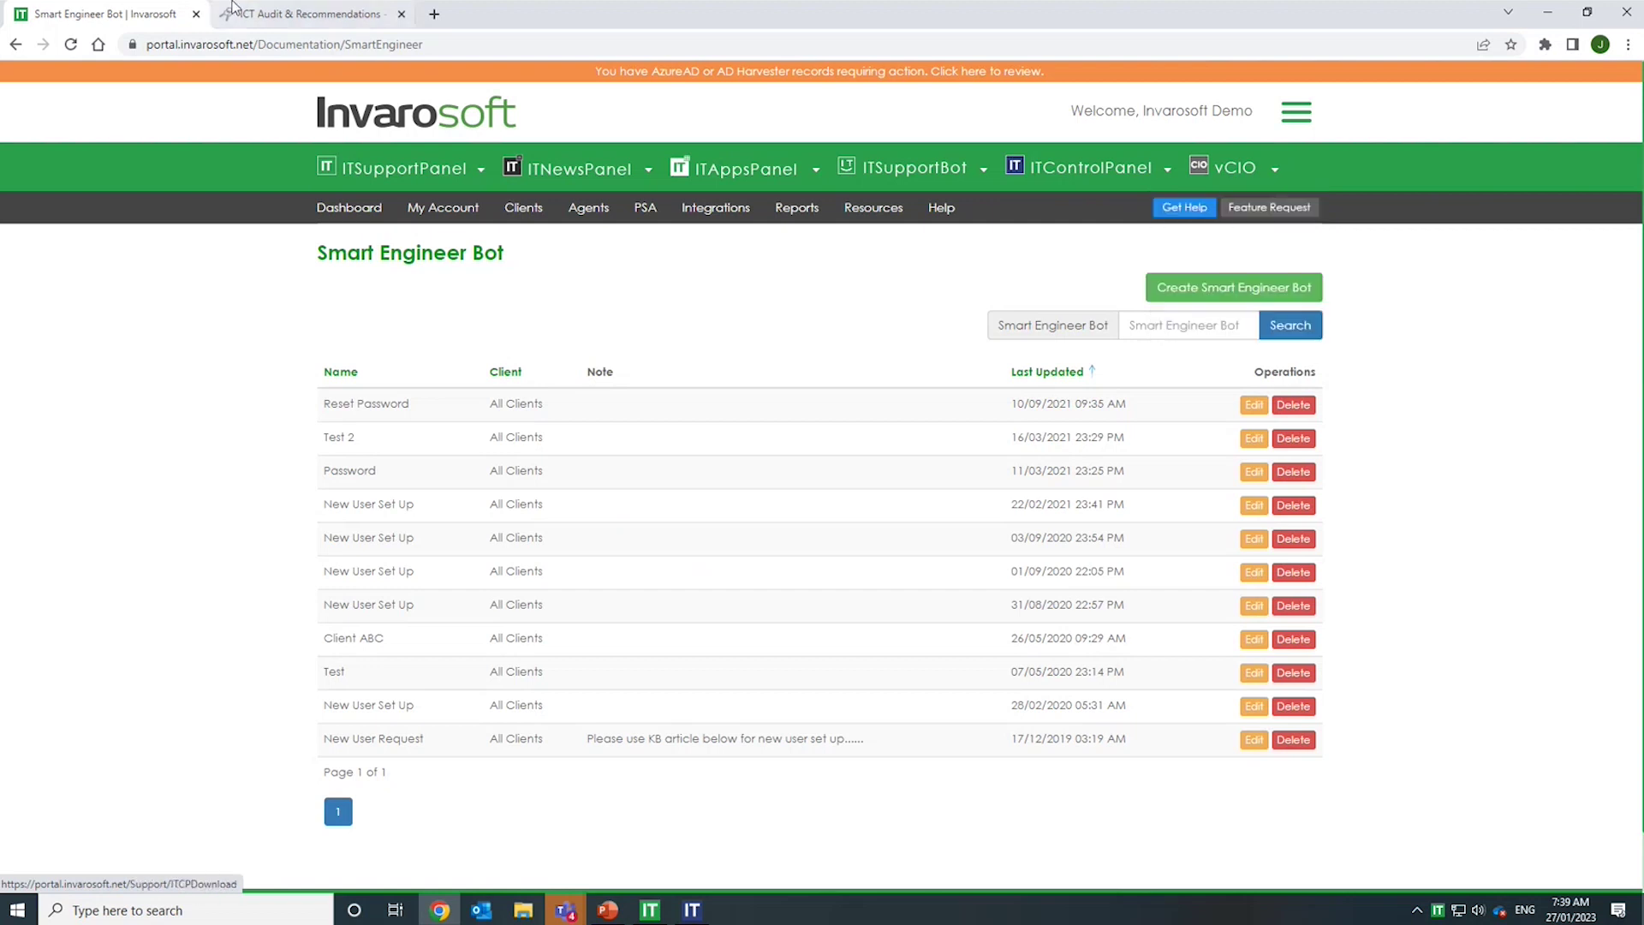
# - Highlight the ICT Audit & Recommendations title and Overview: Collaboration, Reduced Downtime, Increased Security
pyautogui.click(285, 16)
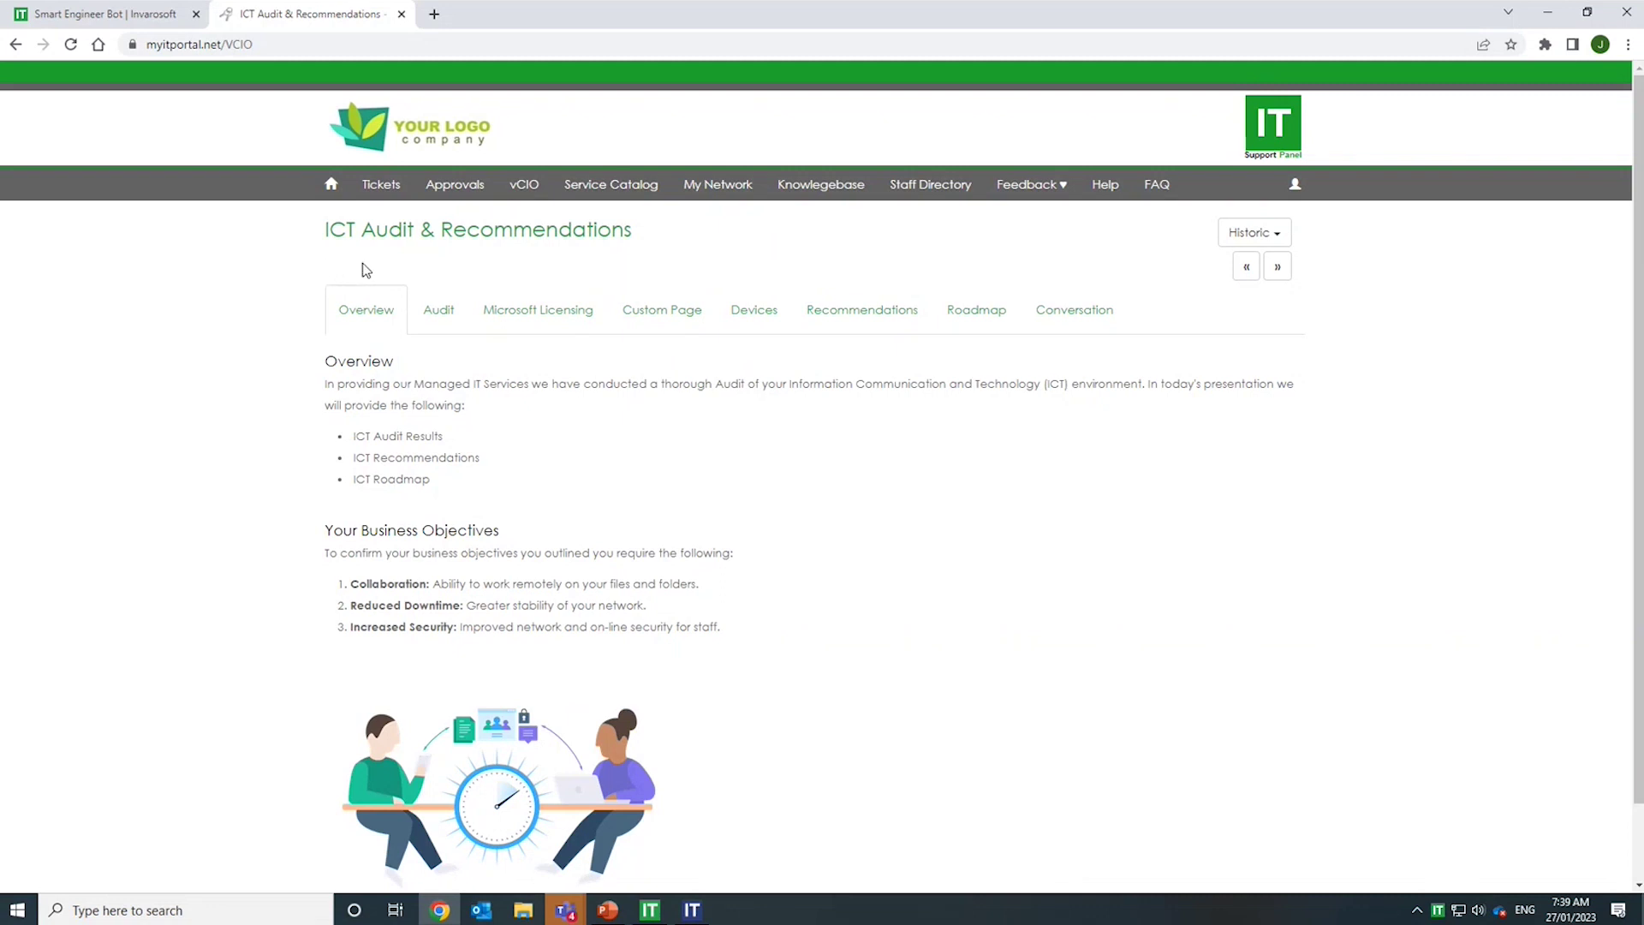
pyautogui.moveTo(326, 230); pyautogui.dragTo(690, 235)
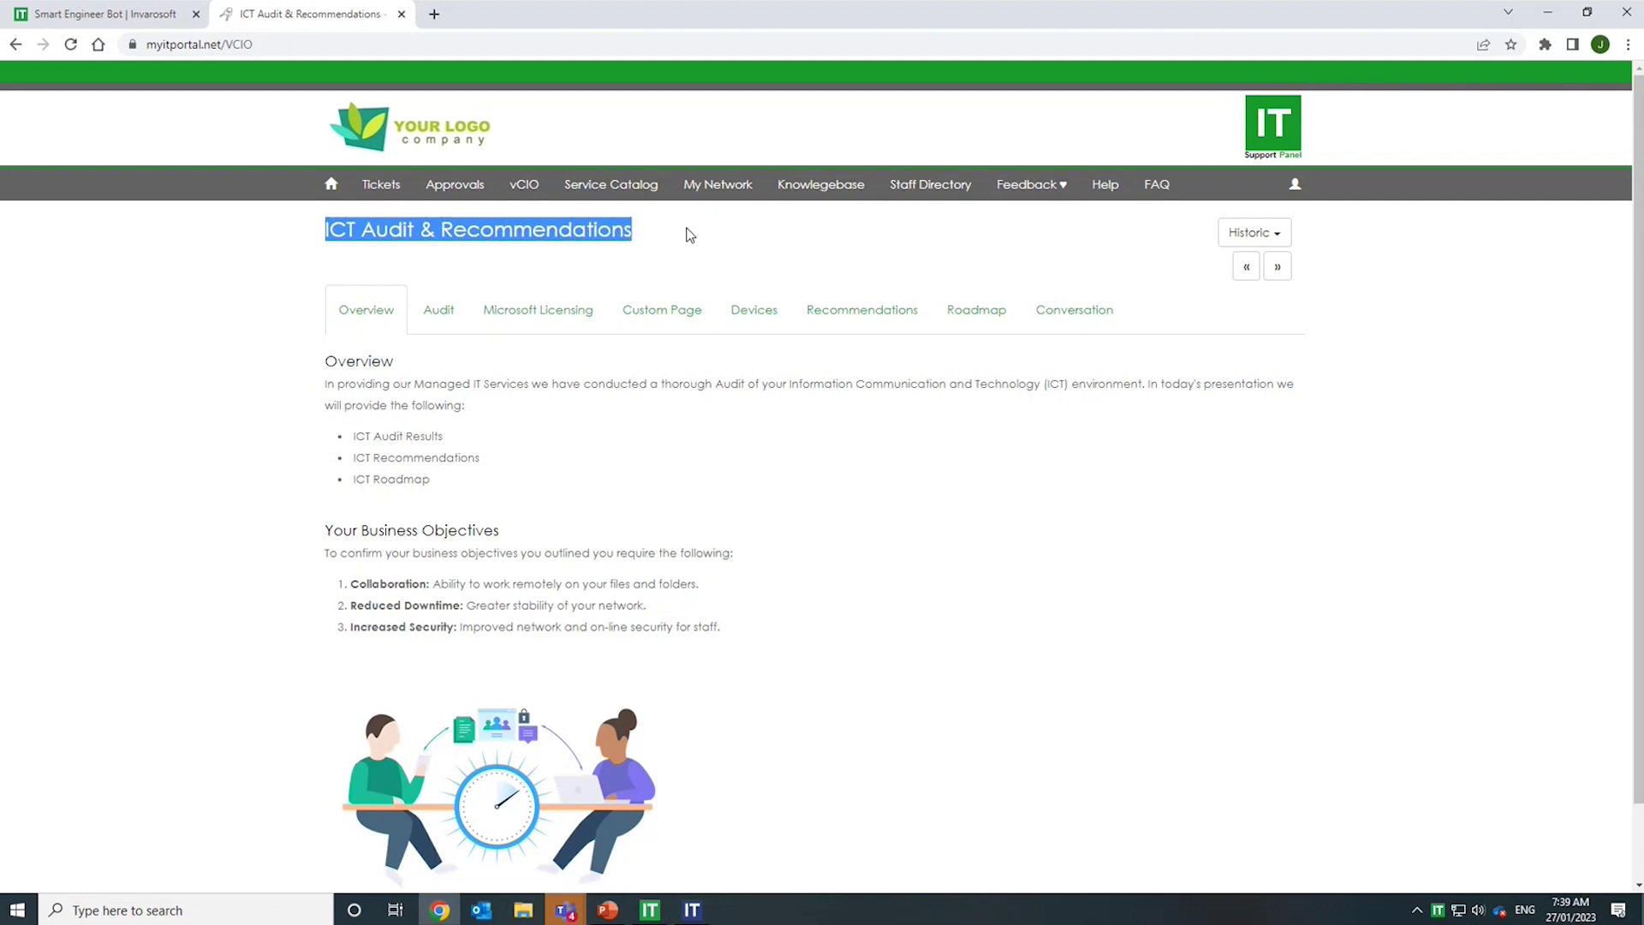
pyautogui.click(690, 234)
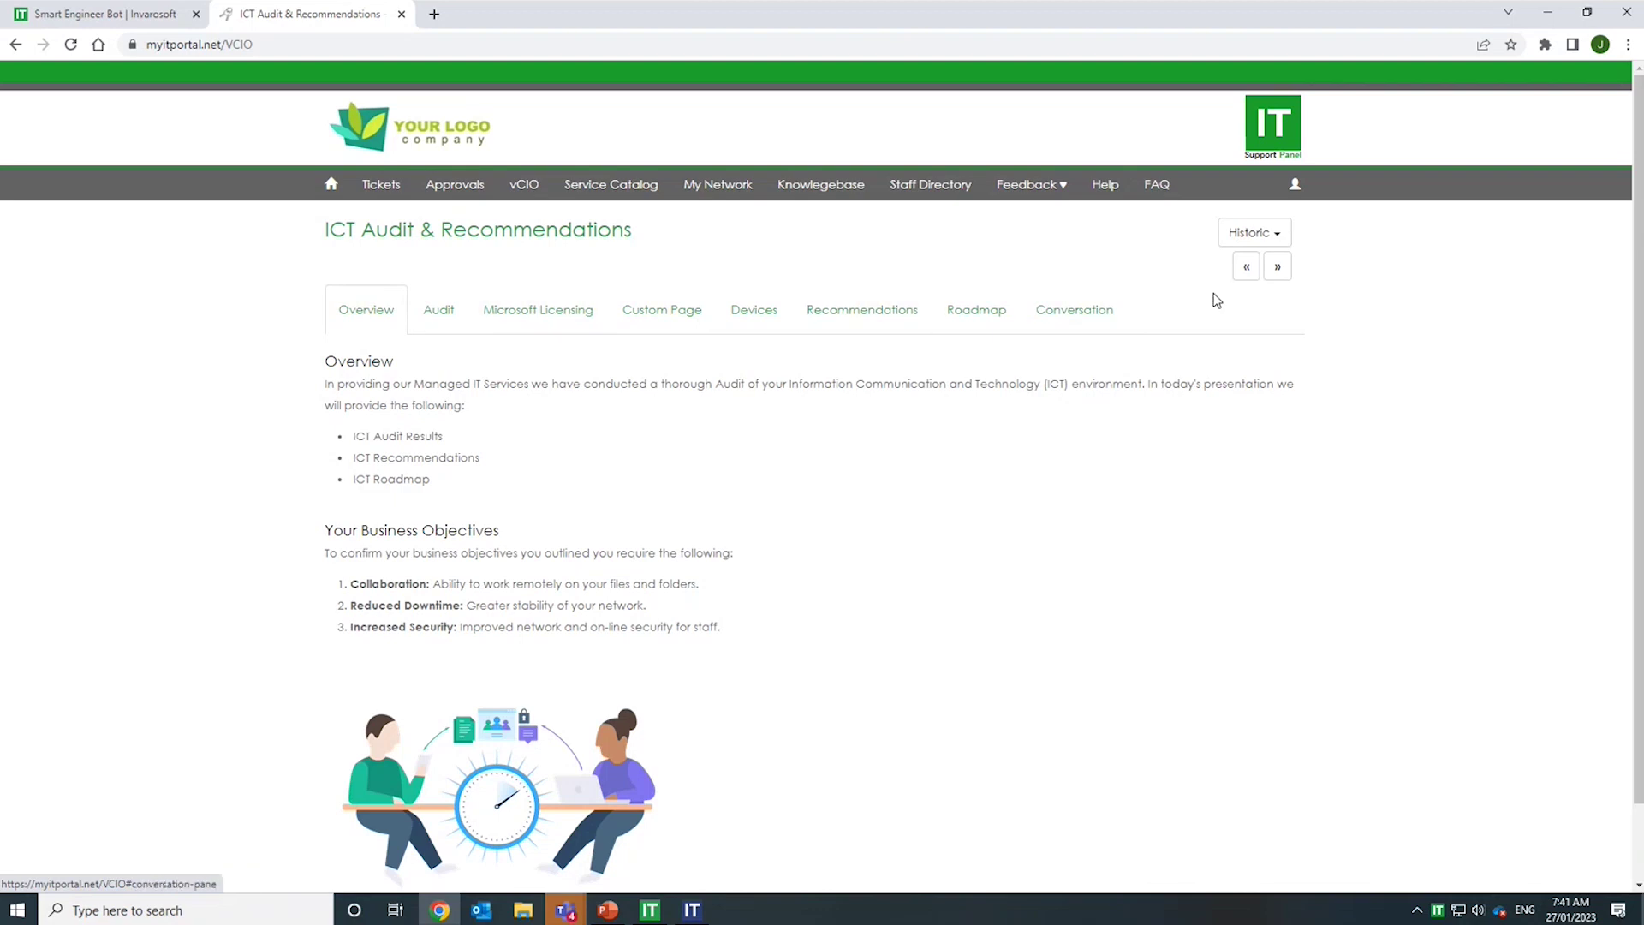
pyautogui.scroll(-1, 349, 441)
pyautogui.scroll(1, 348, 446)
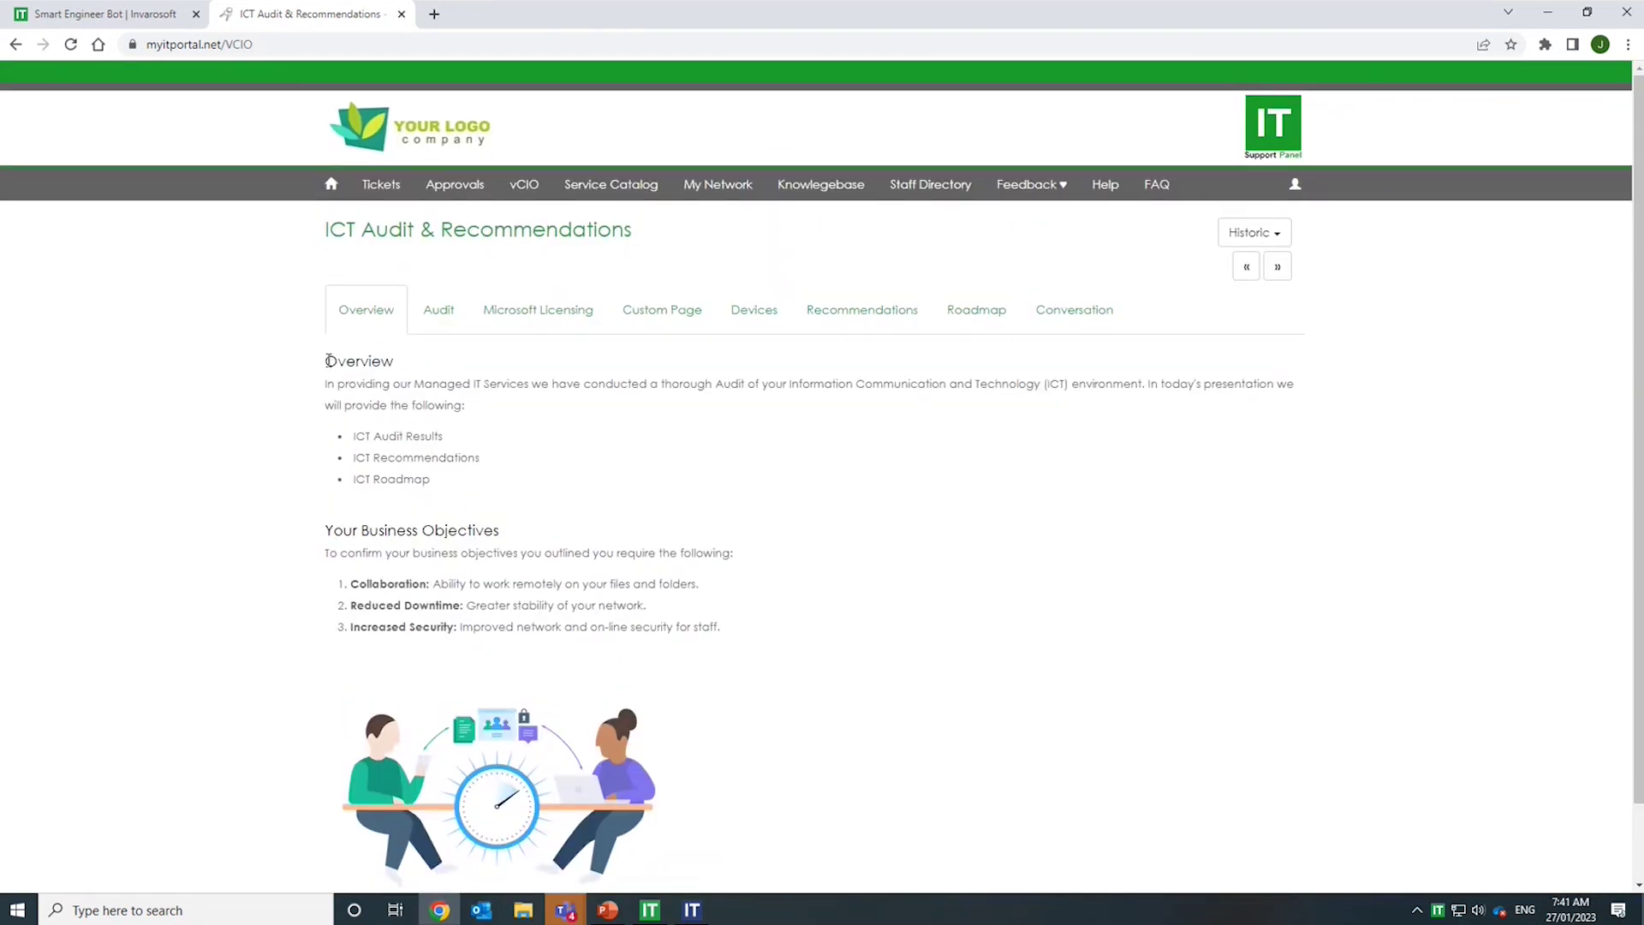
pyautogui.moveTo(325, 360); pyautogui.dragTo(789, 637)
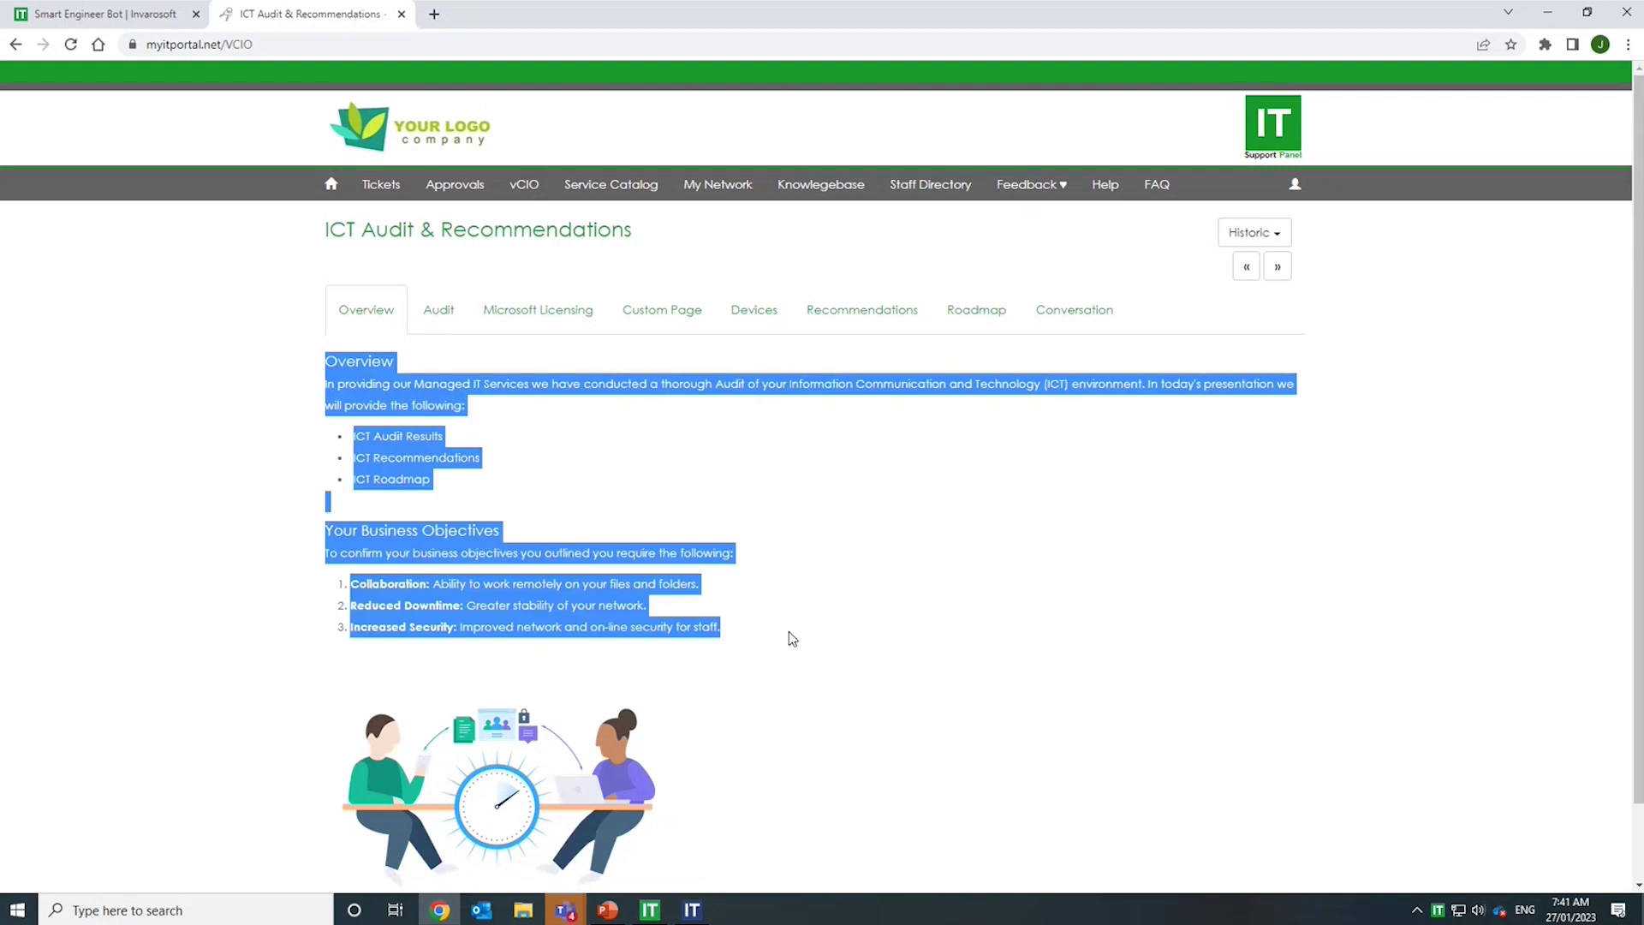
pyautogui.click(788, 631)
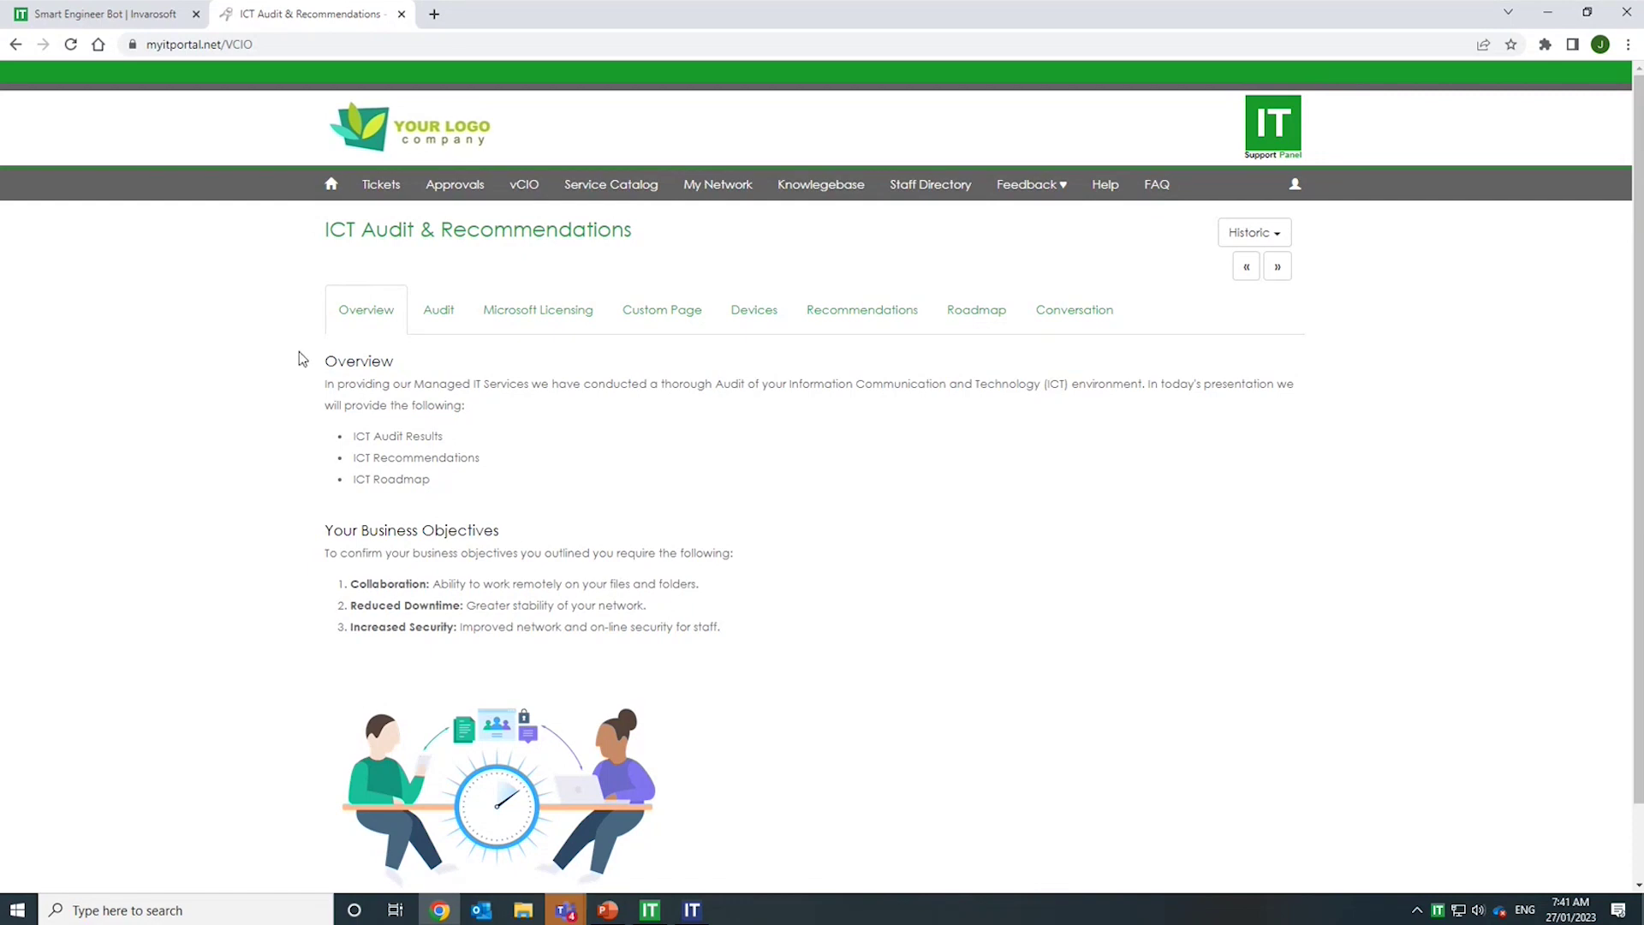
pyautogui.click(447, 314)
pyautogui.scroll(-3, 322, 539)
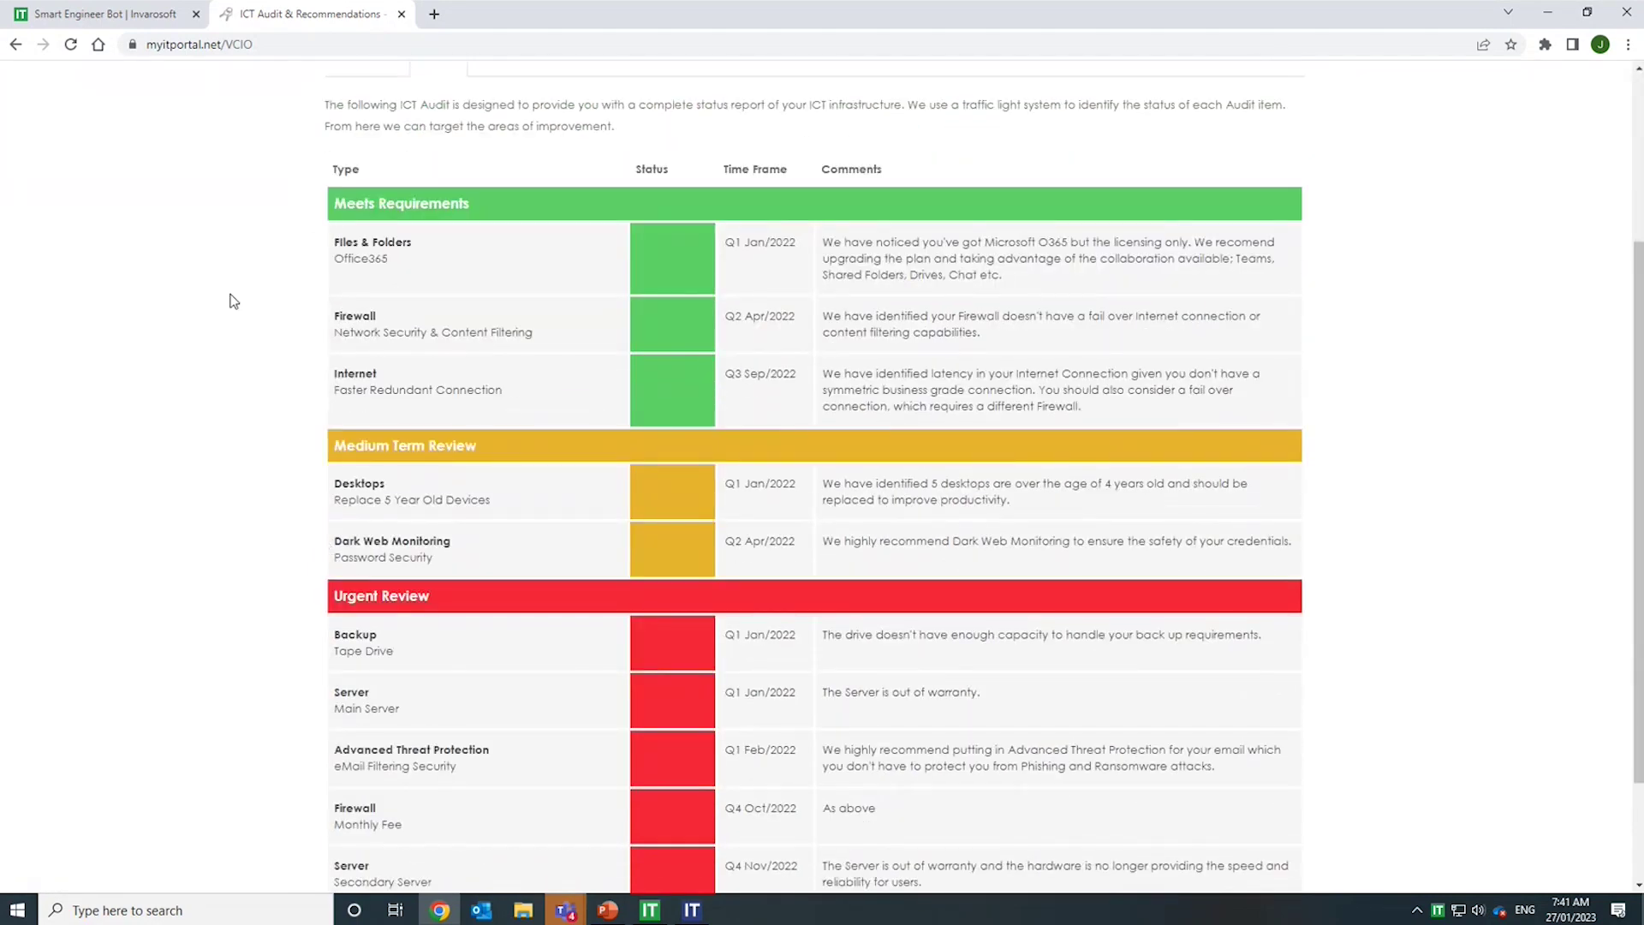
pyautogui.scroll(-2, 423, 636)
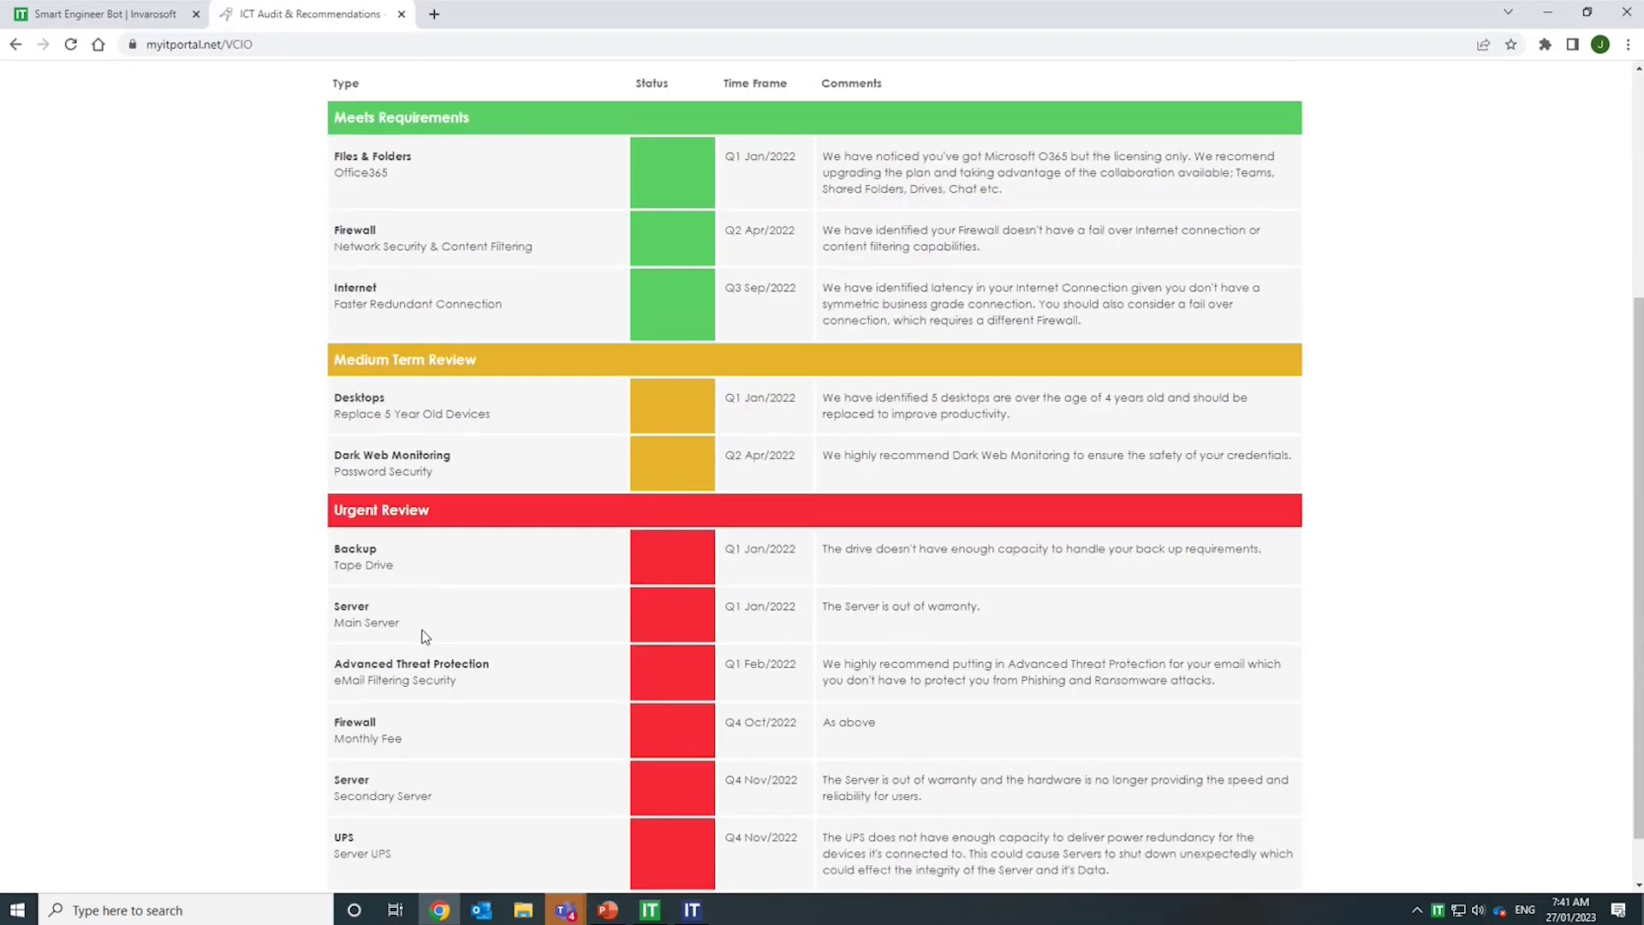
pyautogui.scroll(2, 423, 631)
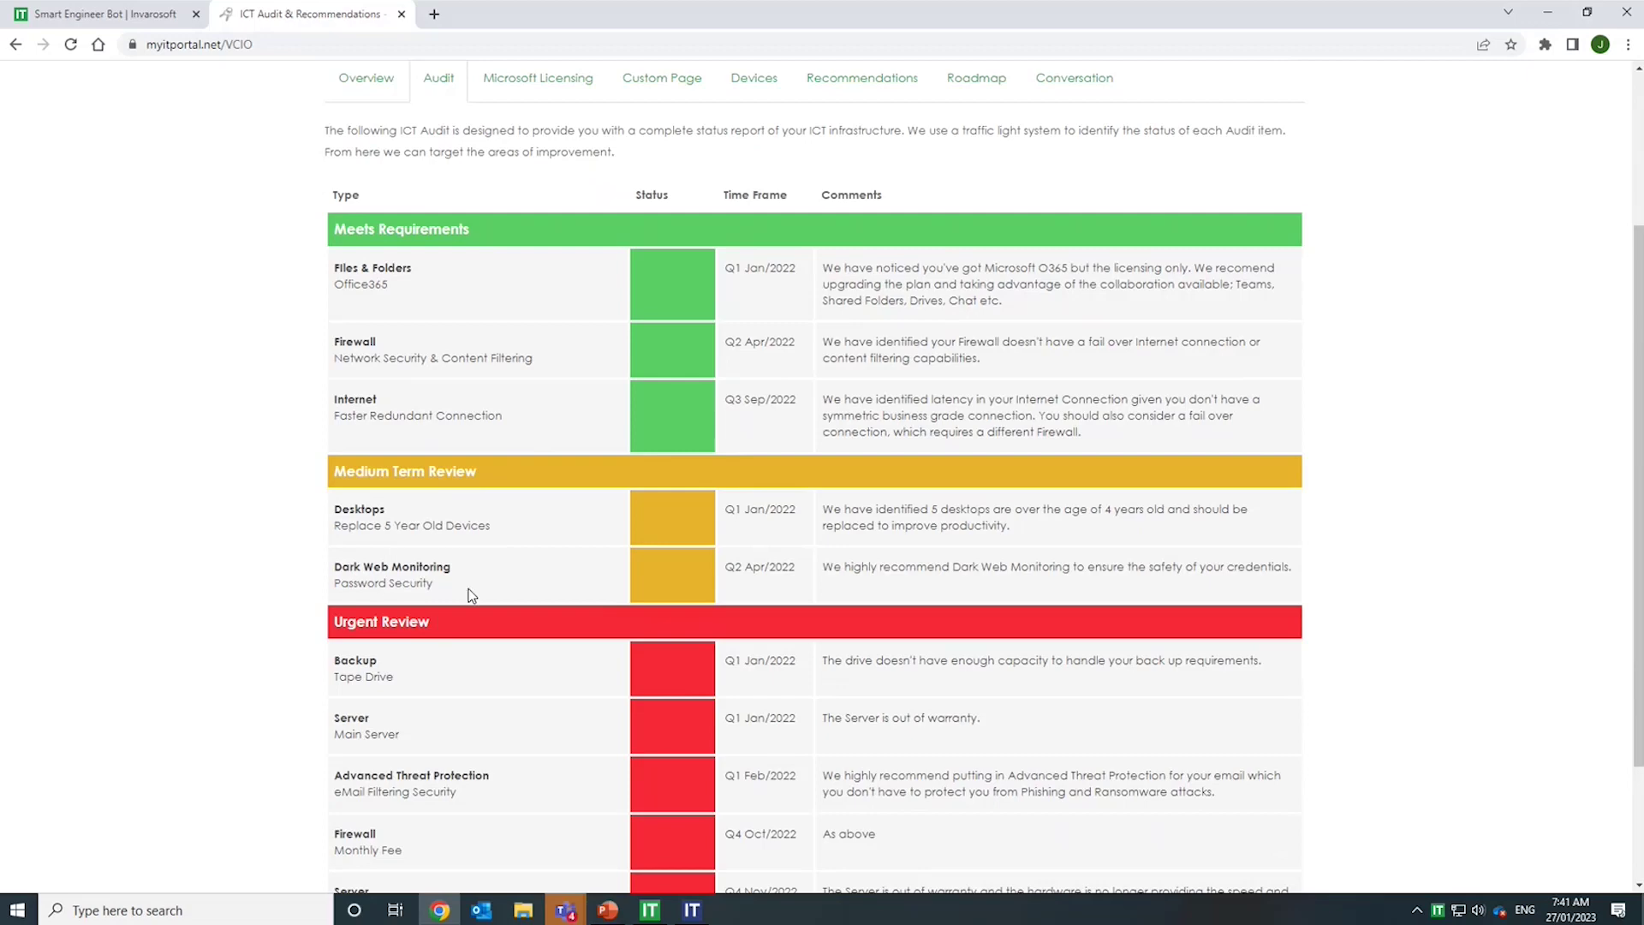
pyautogui.scroll(-2, 464, 610)
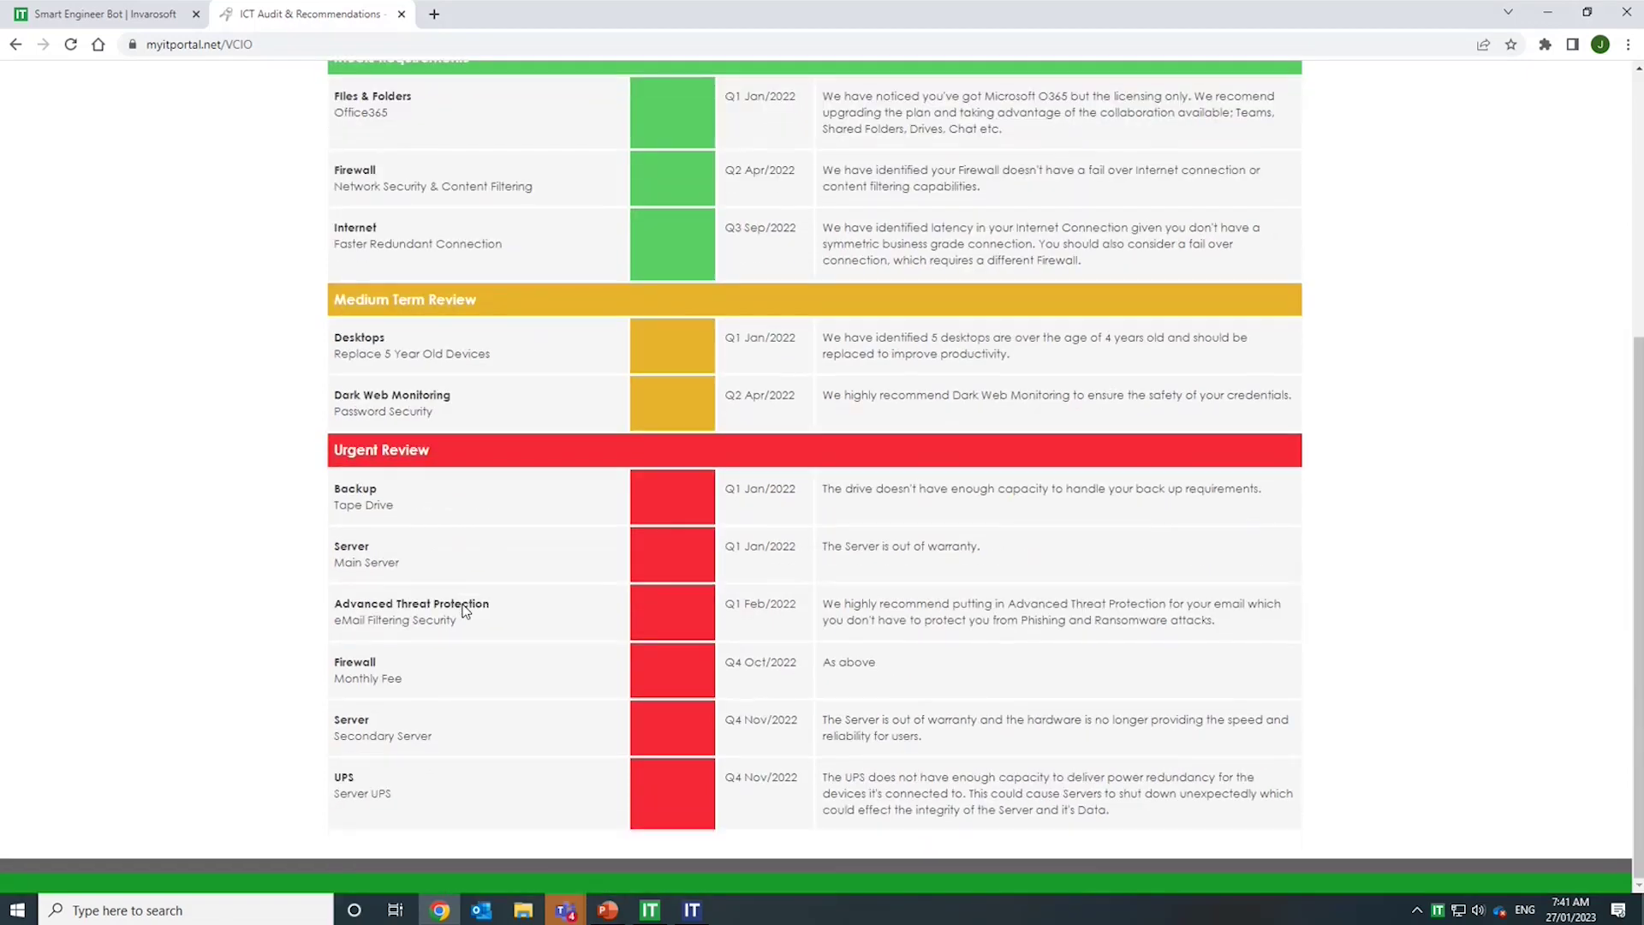
pyautogui.scroll(2, 464, 608)
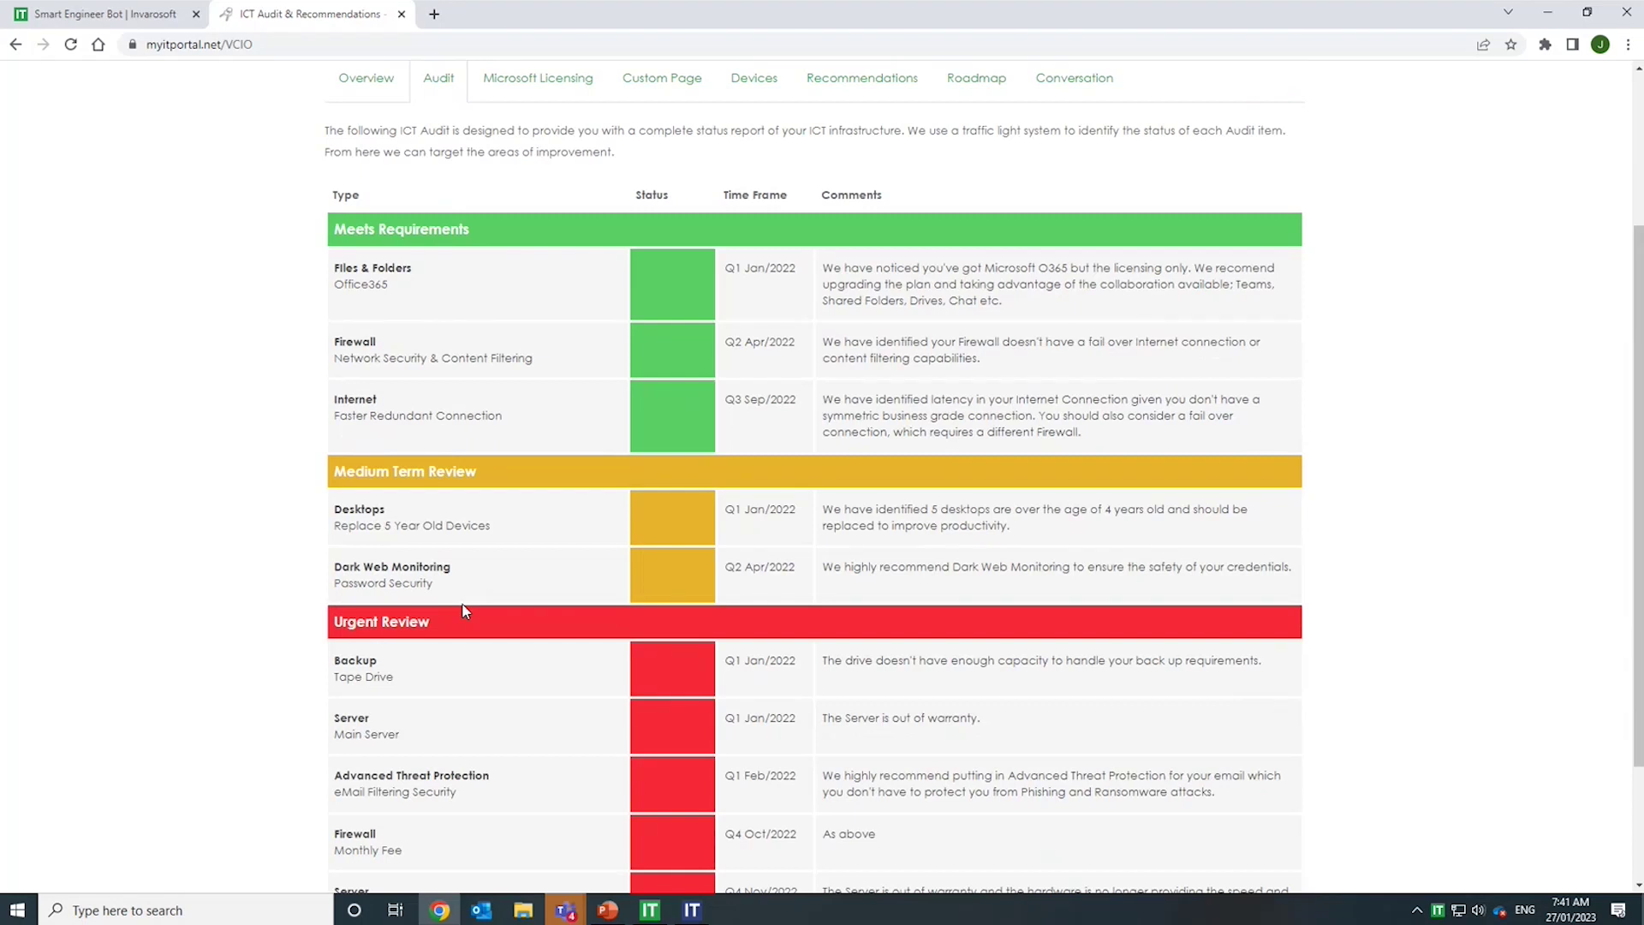
pyautogui.scroll(-1, 464, 609)
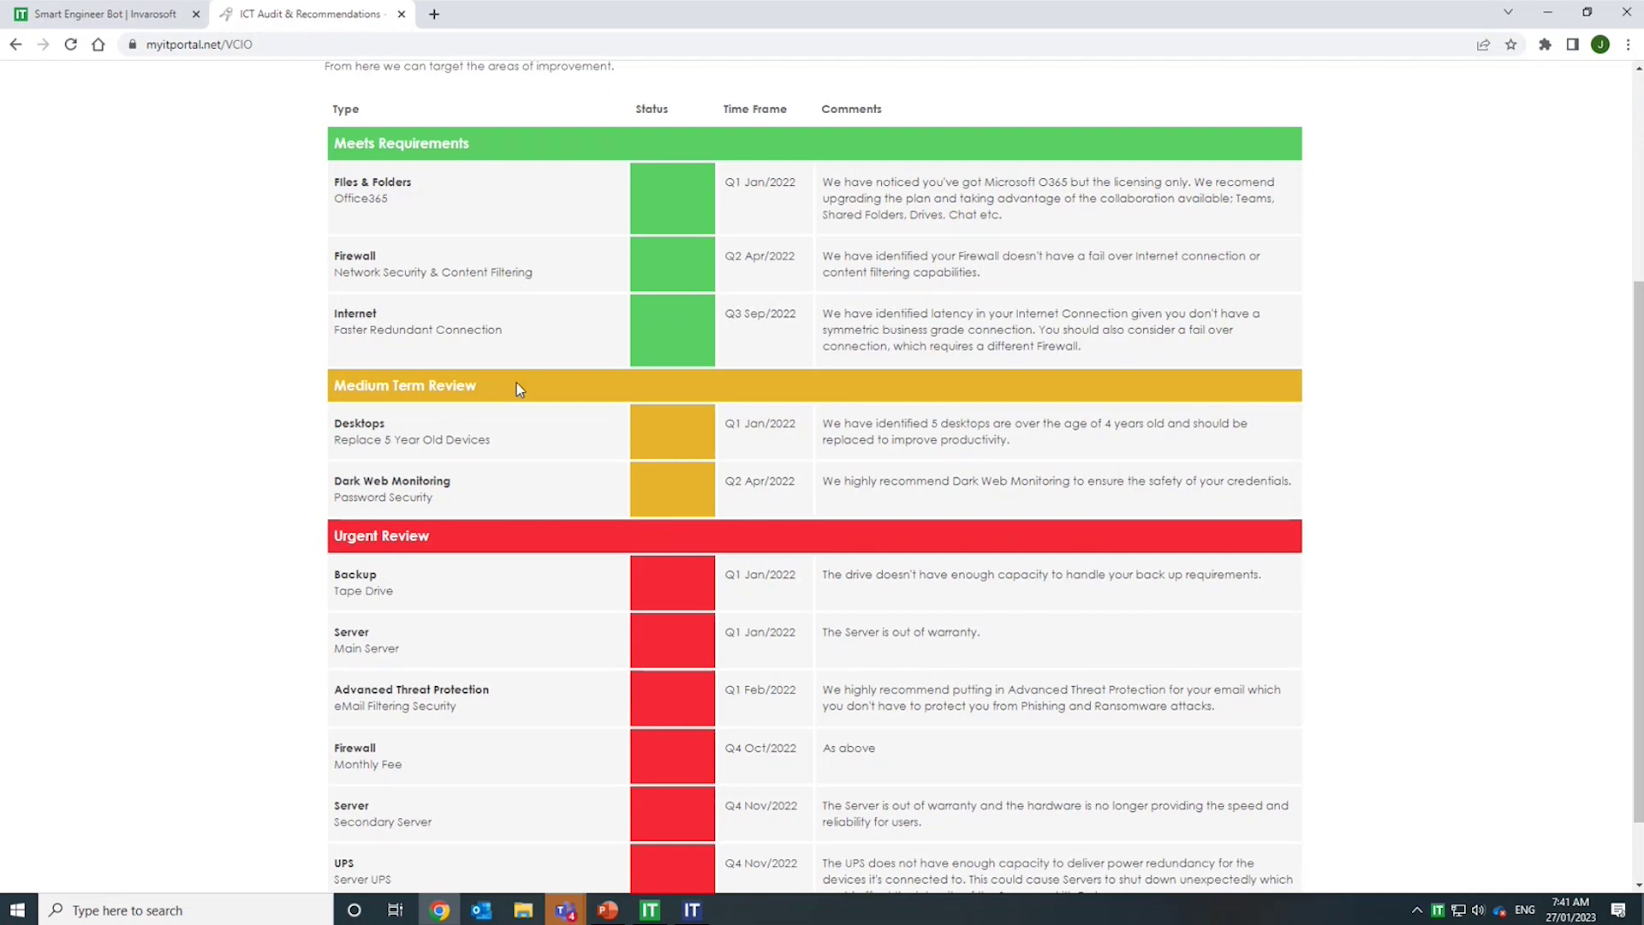
pyautogui.scroll(-1, 487, 596)
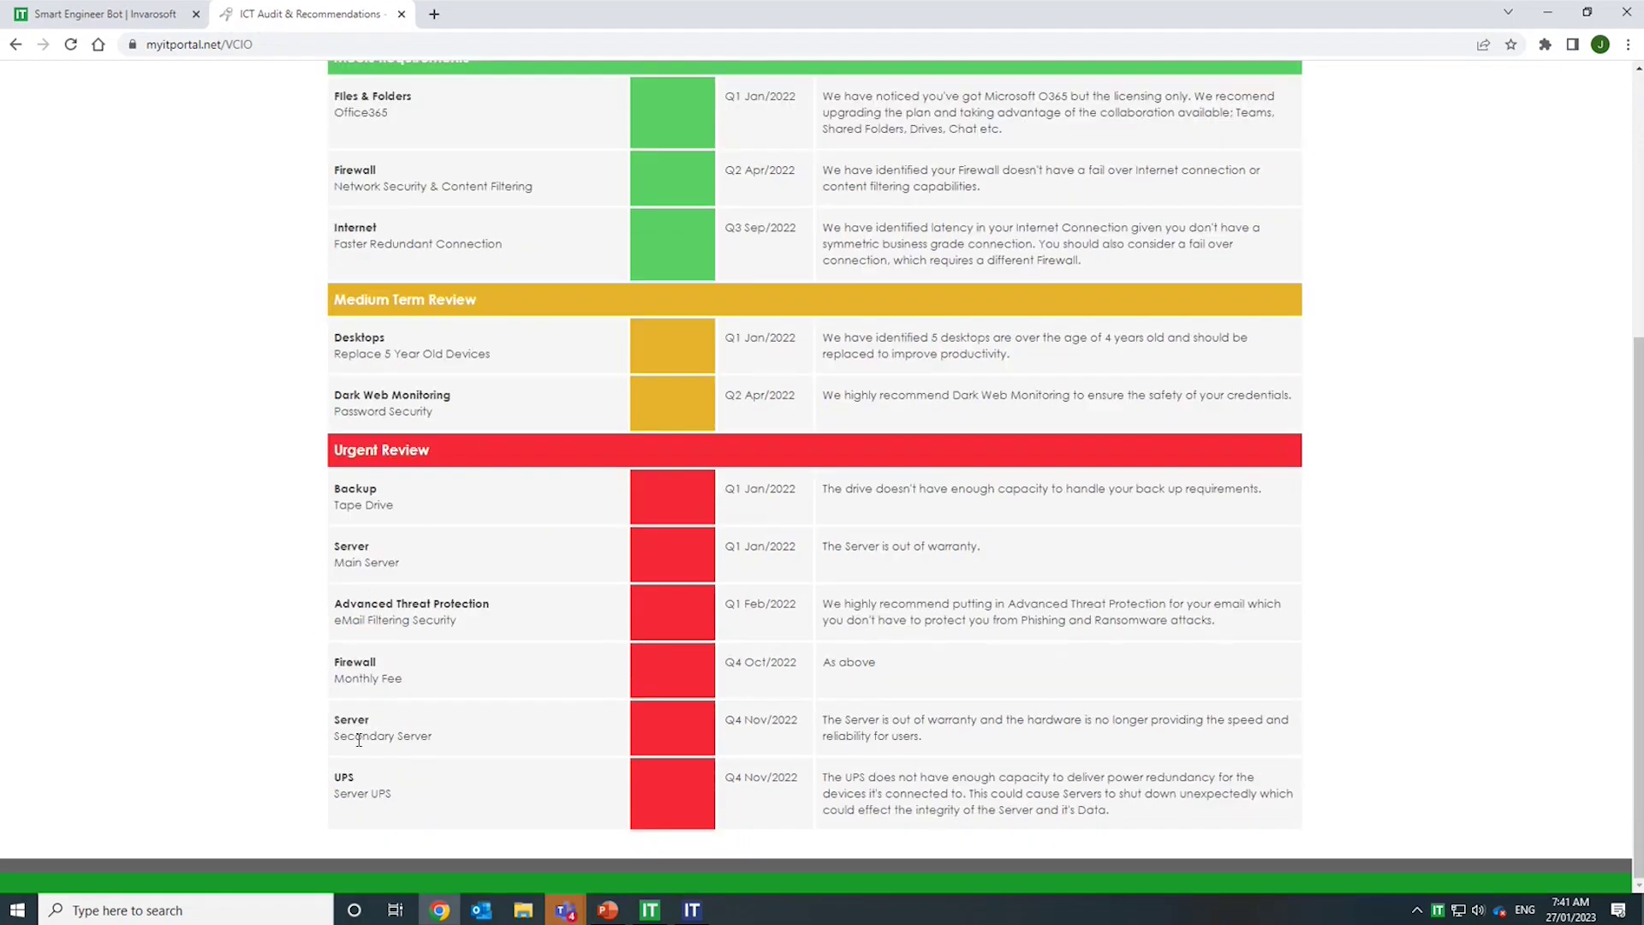
pyautogui.scroll(2, 370, 347)
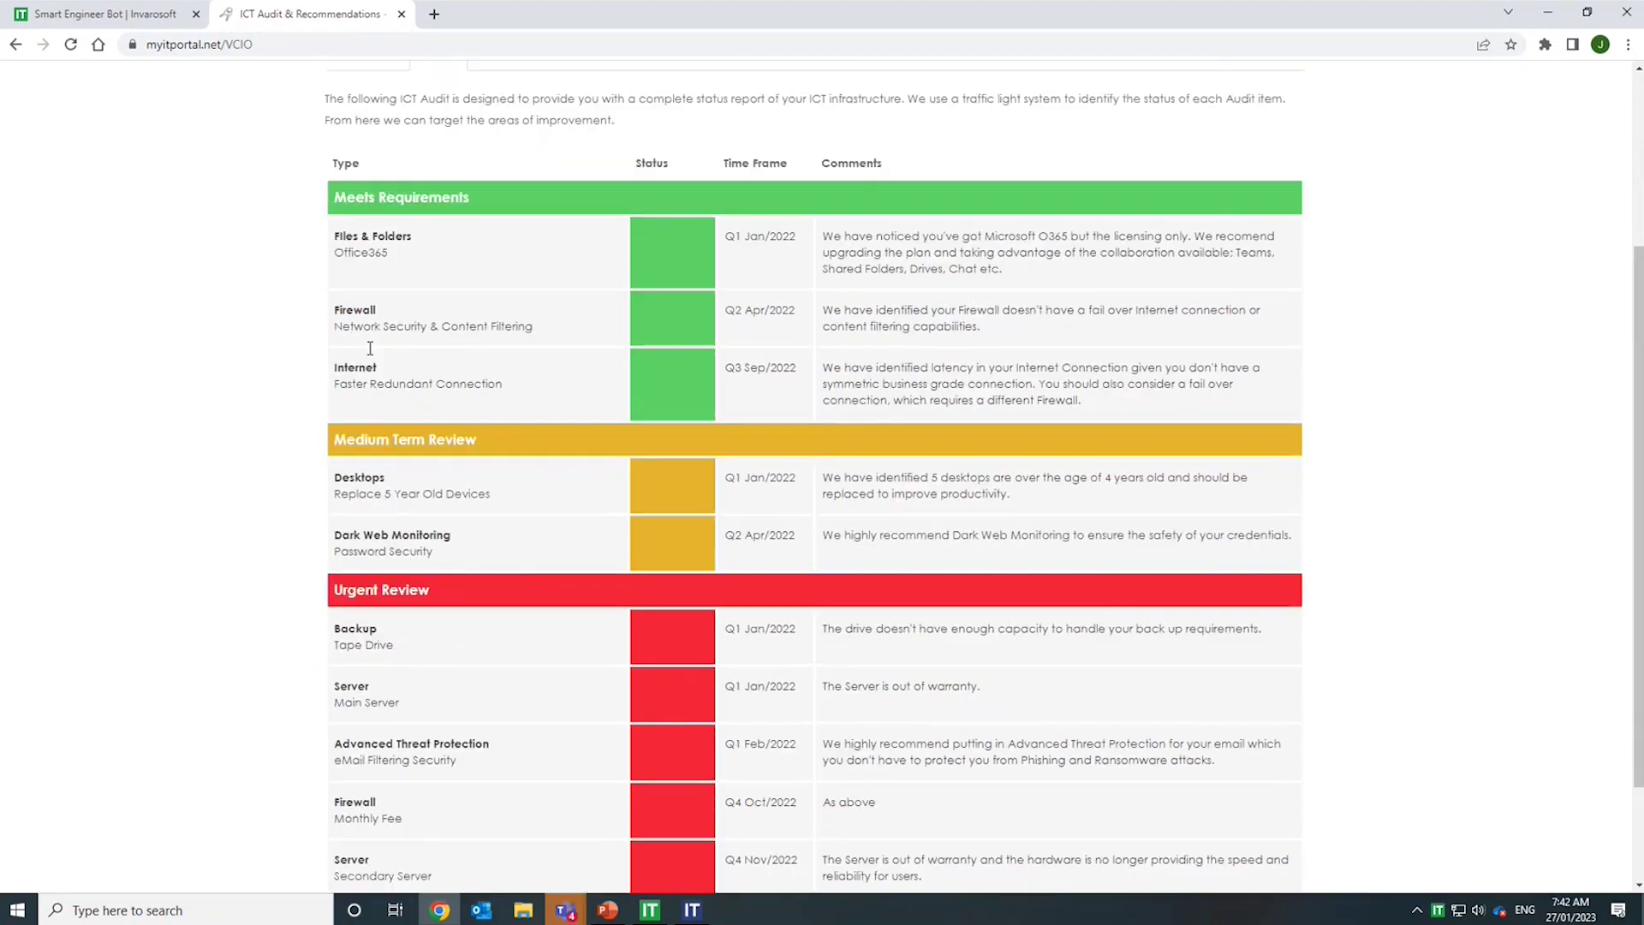
pyautogui.scroll(2, 370, 347)
pyautogui.scroll(-1, 370, 348)
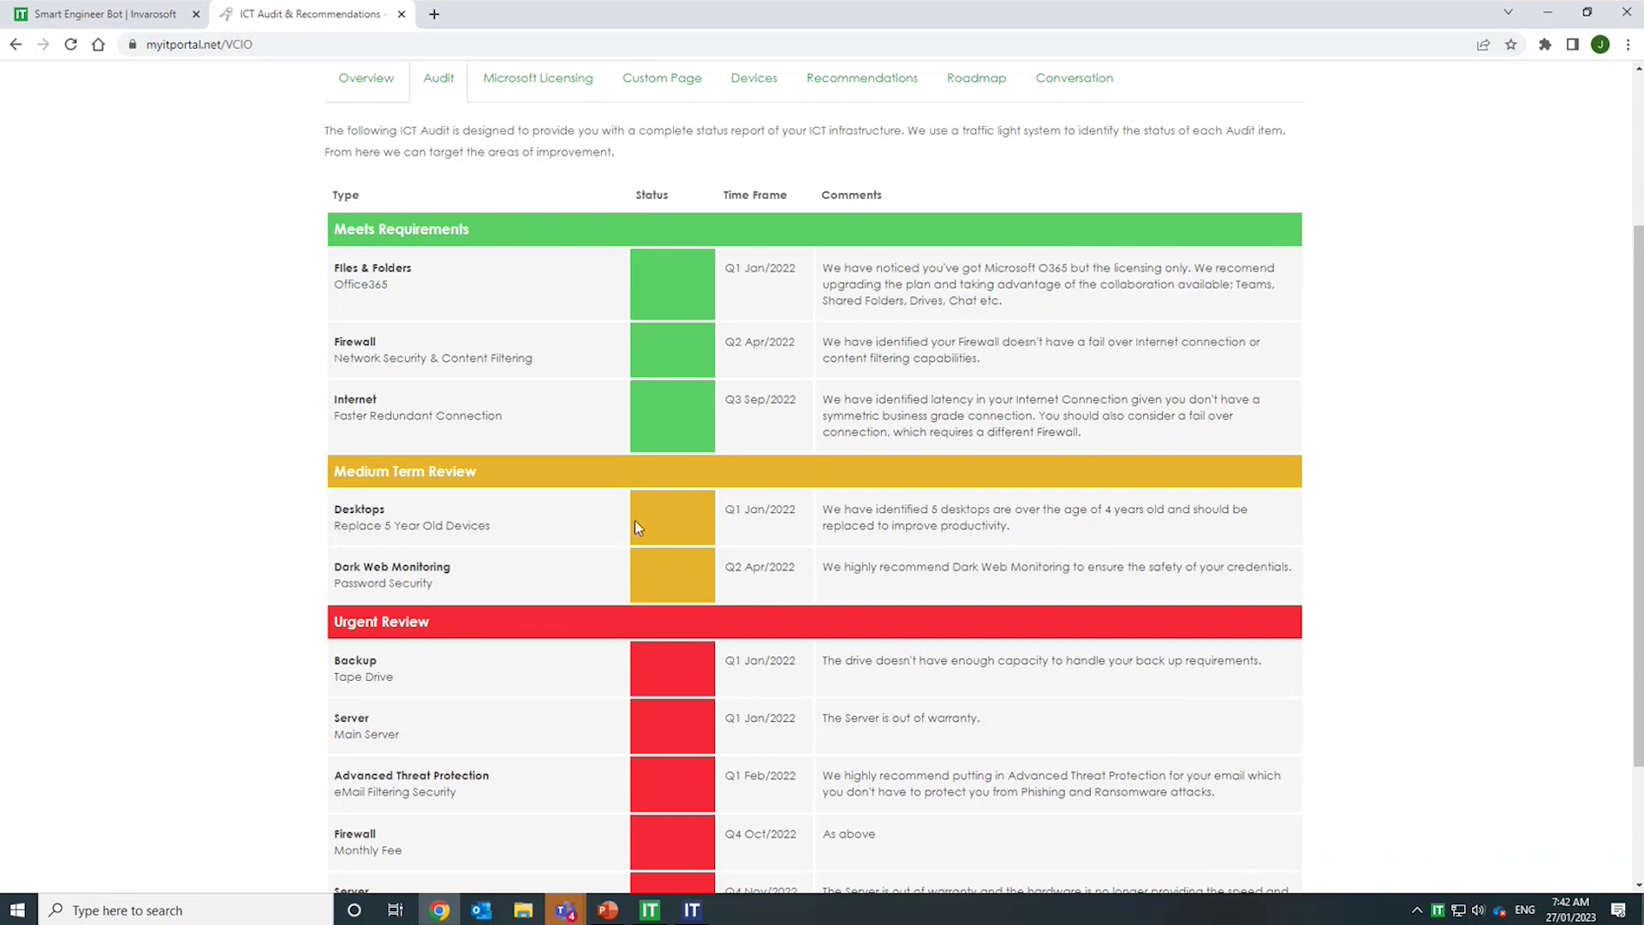
pyautogui.scroll(3, 639, 511)
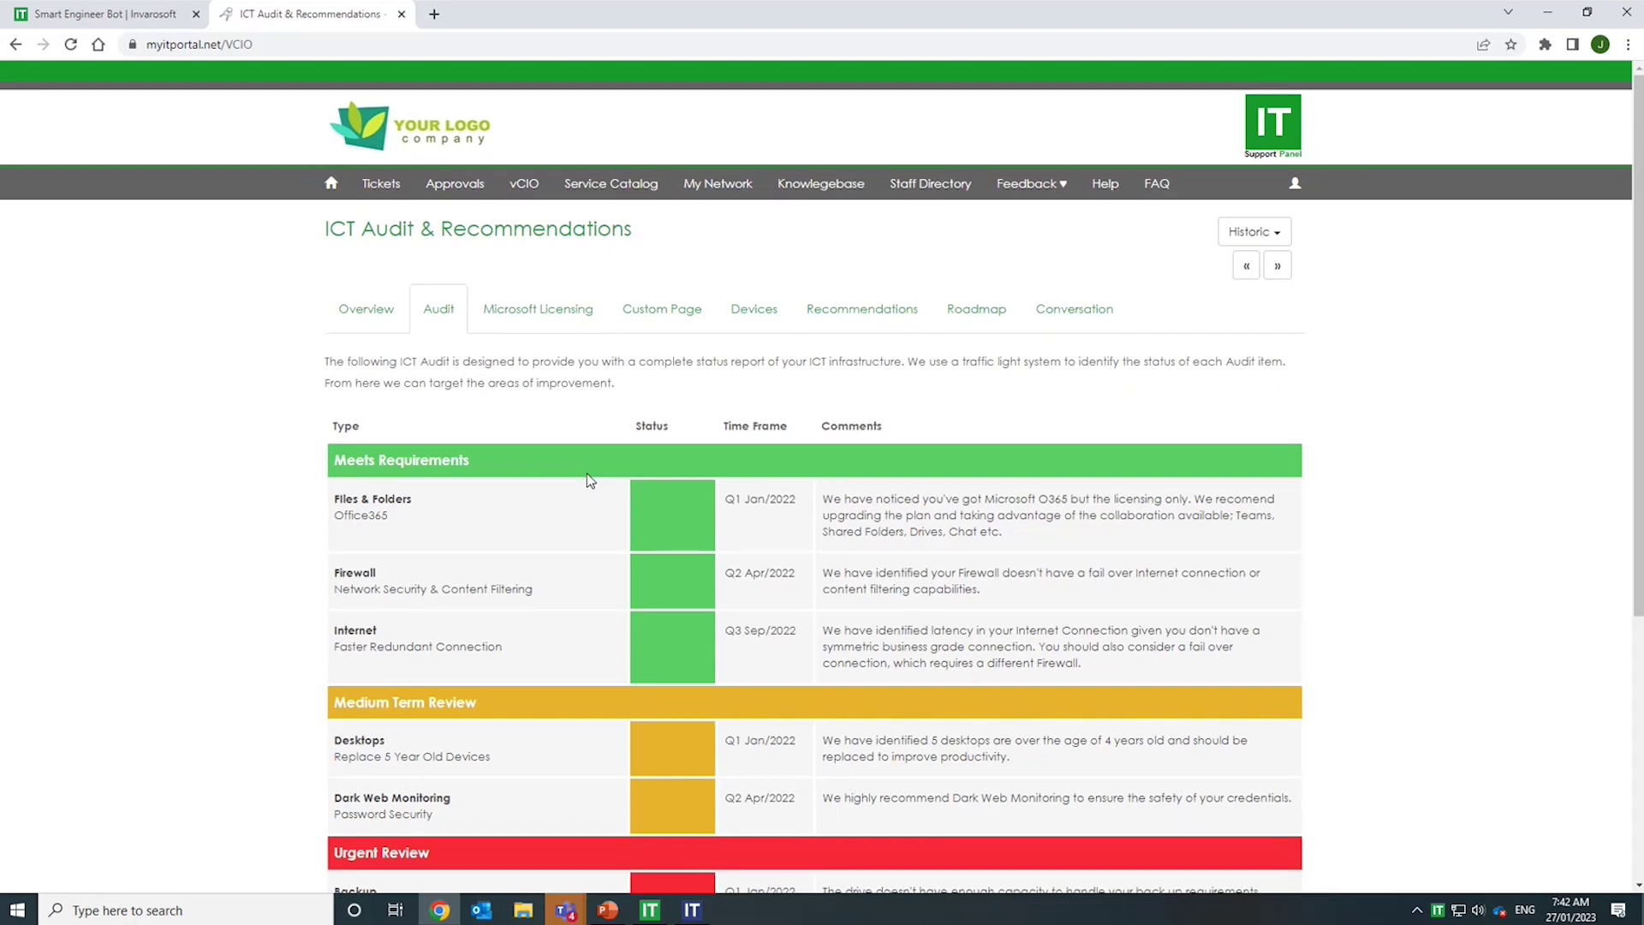
pyautogui.scroll(-1, 587, 479)
# - Move through Microsoft Licensing and Devices to the custom Device Listing colour-coded by BIOS age
pyautogui.click(562, 235)
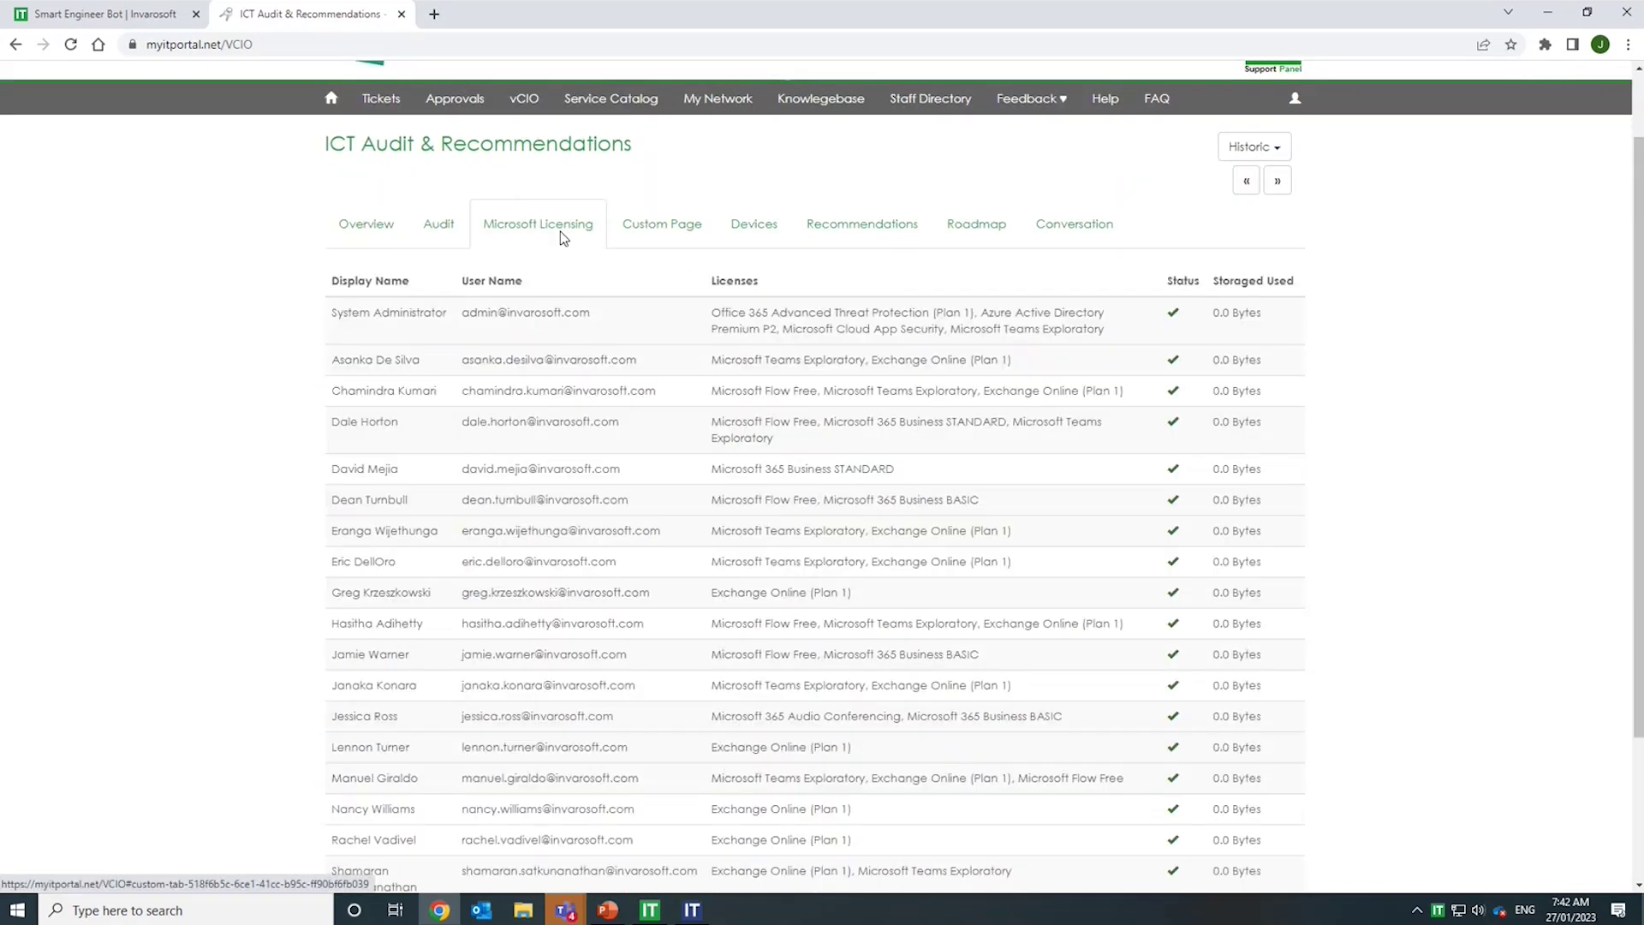
pyautogui.click(769, 236)
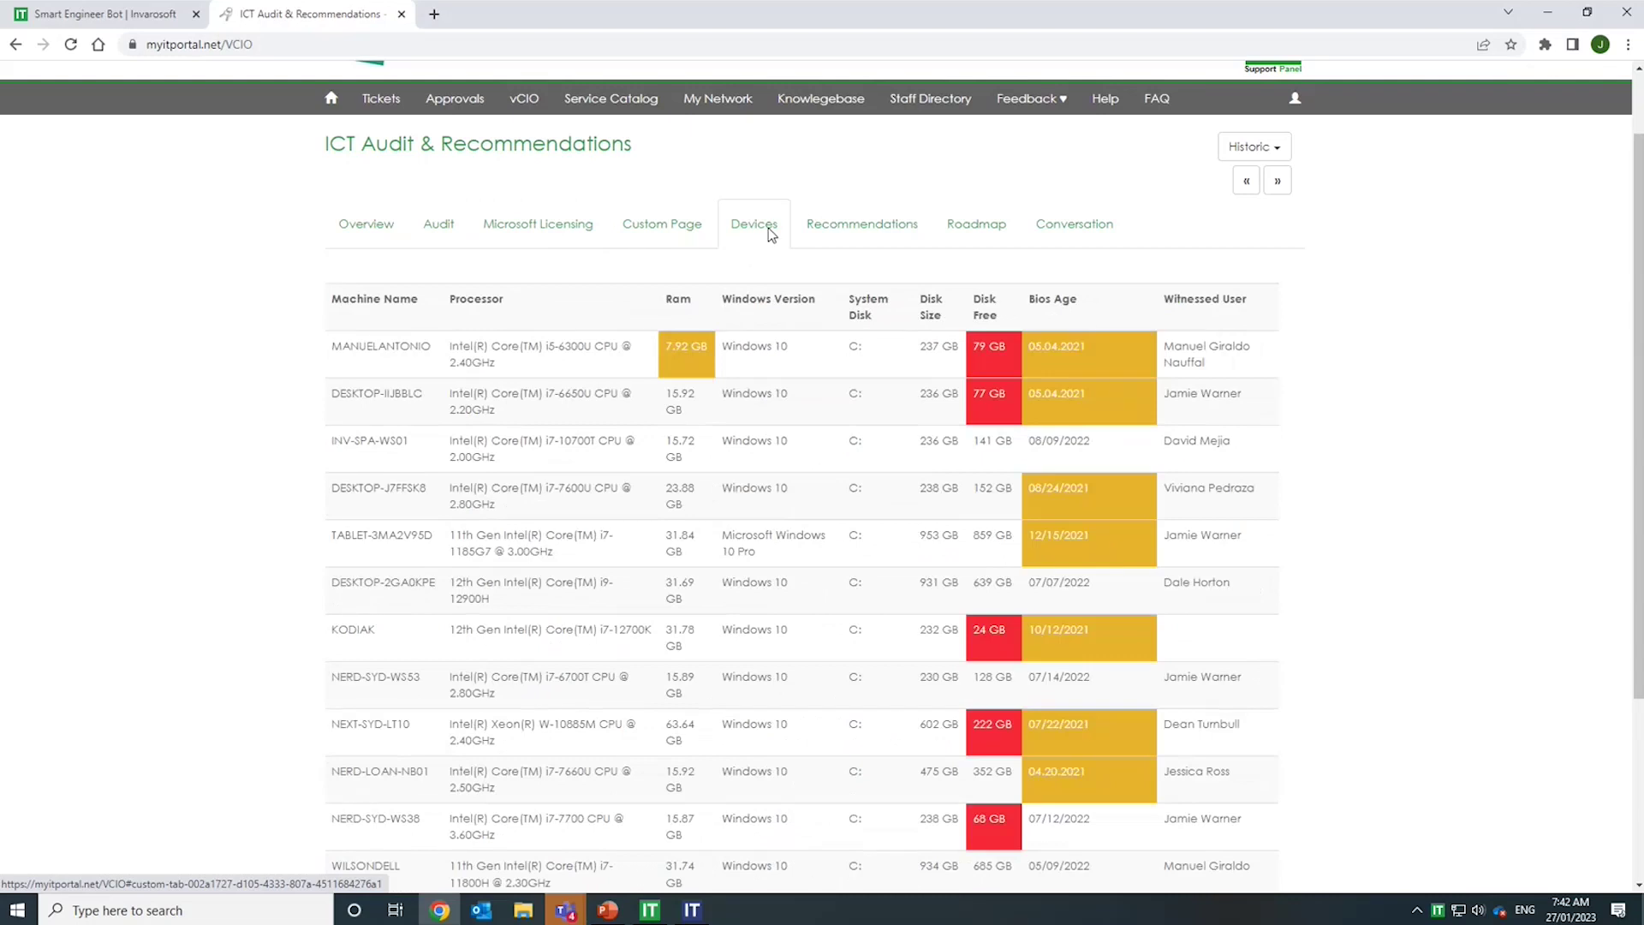
pyautogui.click(679, 225)
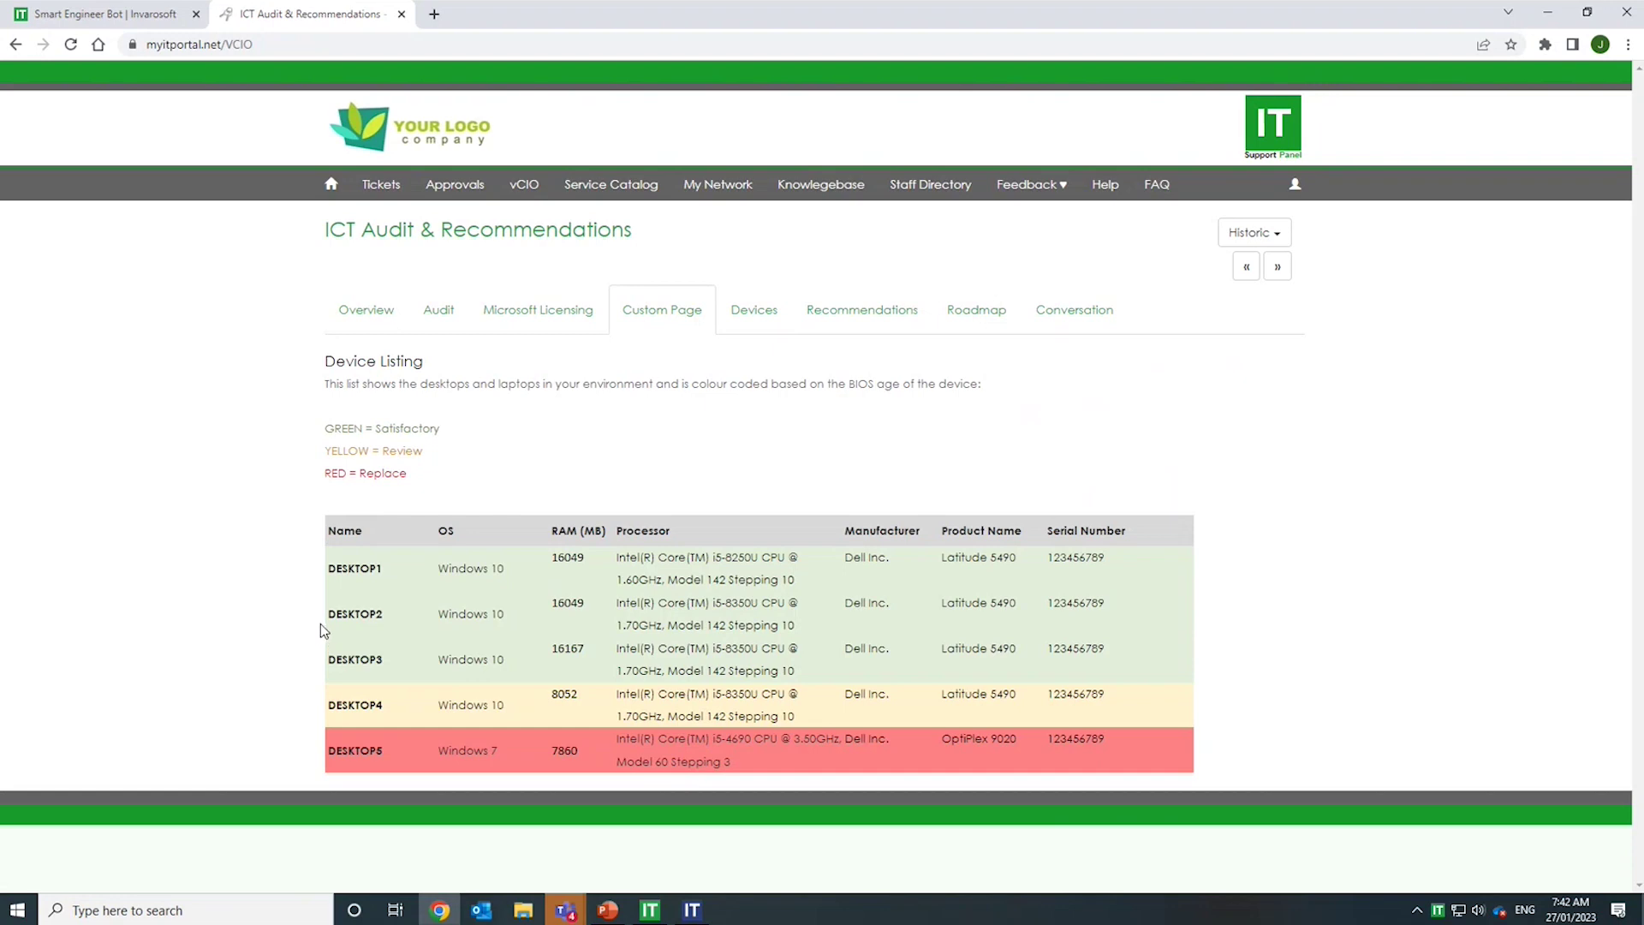
# - Return to the Audit traffic-light table and point out the Files & Folders item
pyautogui.click(435, 318)
pyautogui.scroll(-4, 734, 624)
pyautogui.scroll(1, 734, 623)
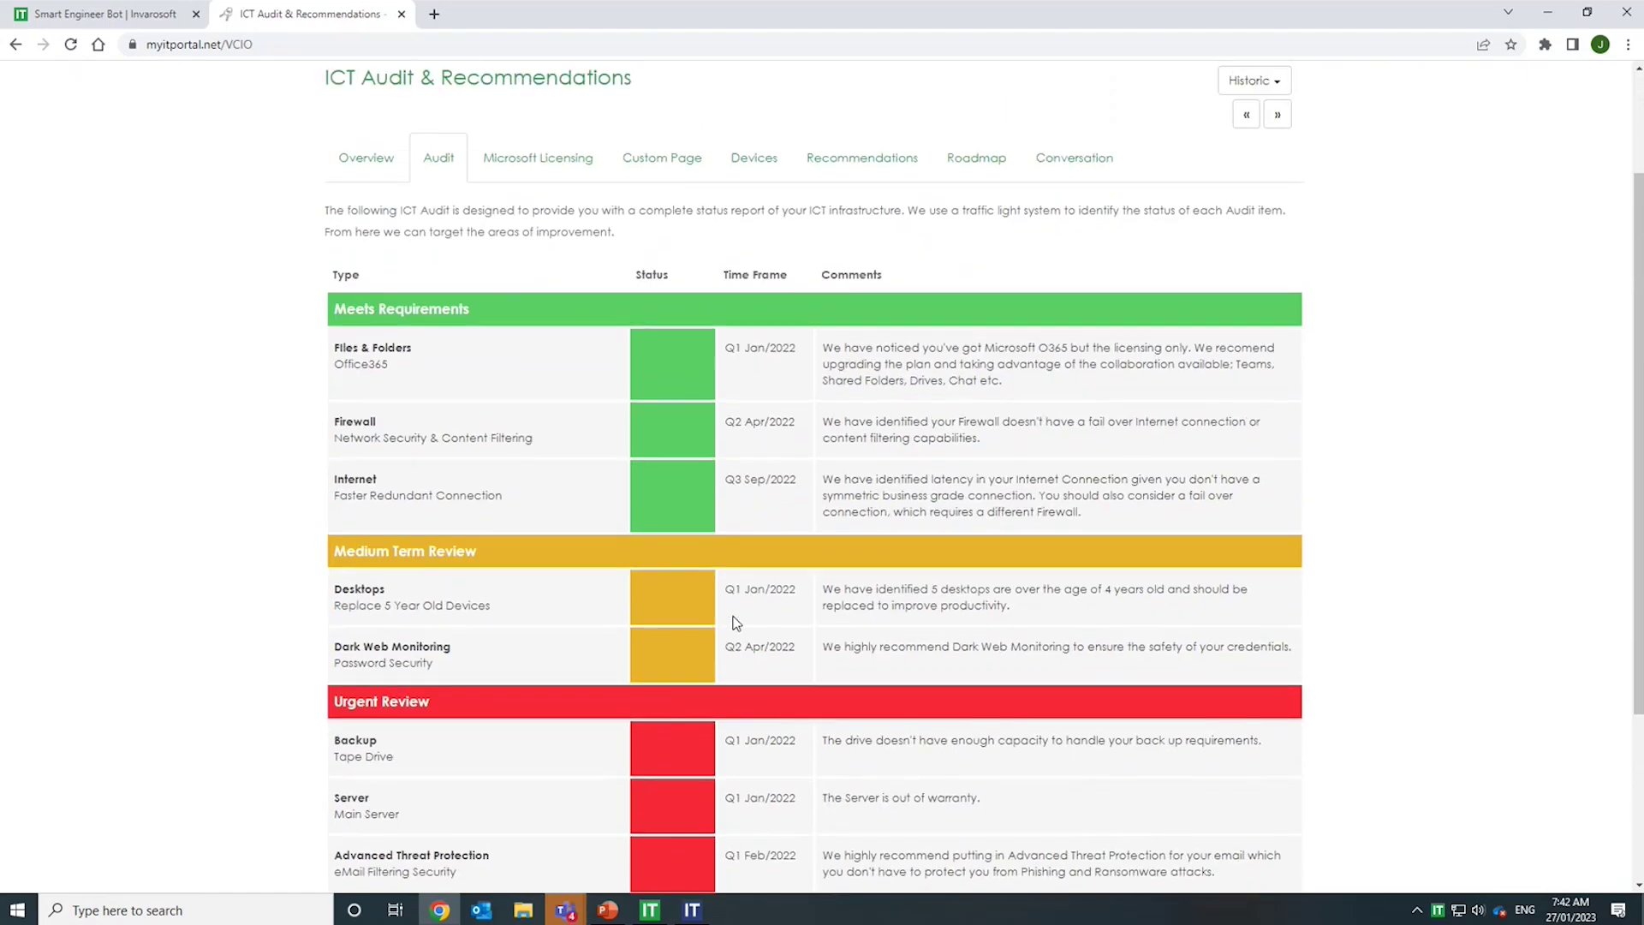
pyautogui.scroll(1, 734, 623)
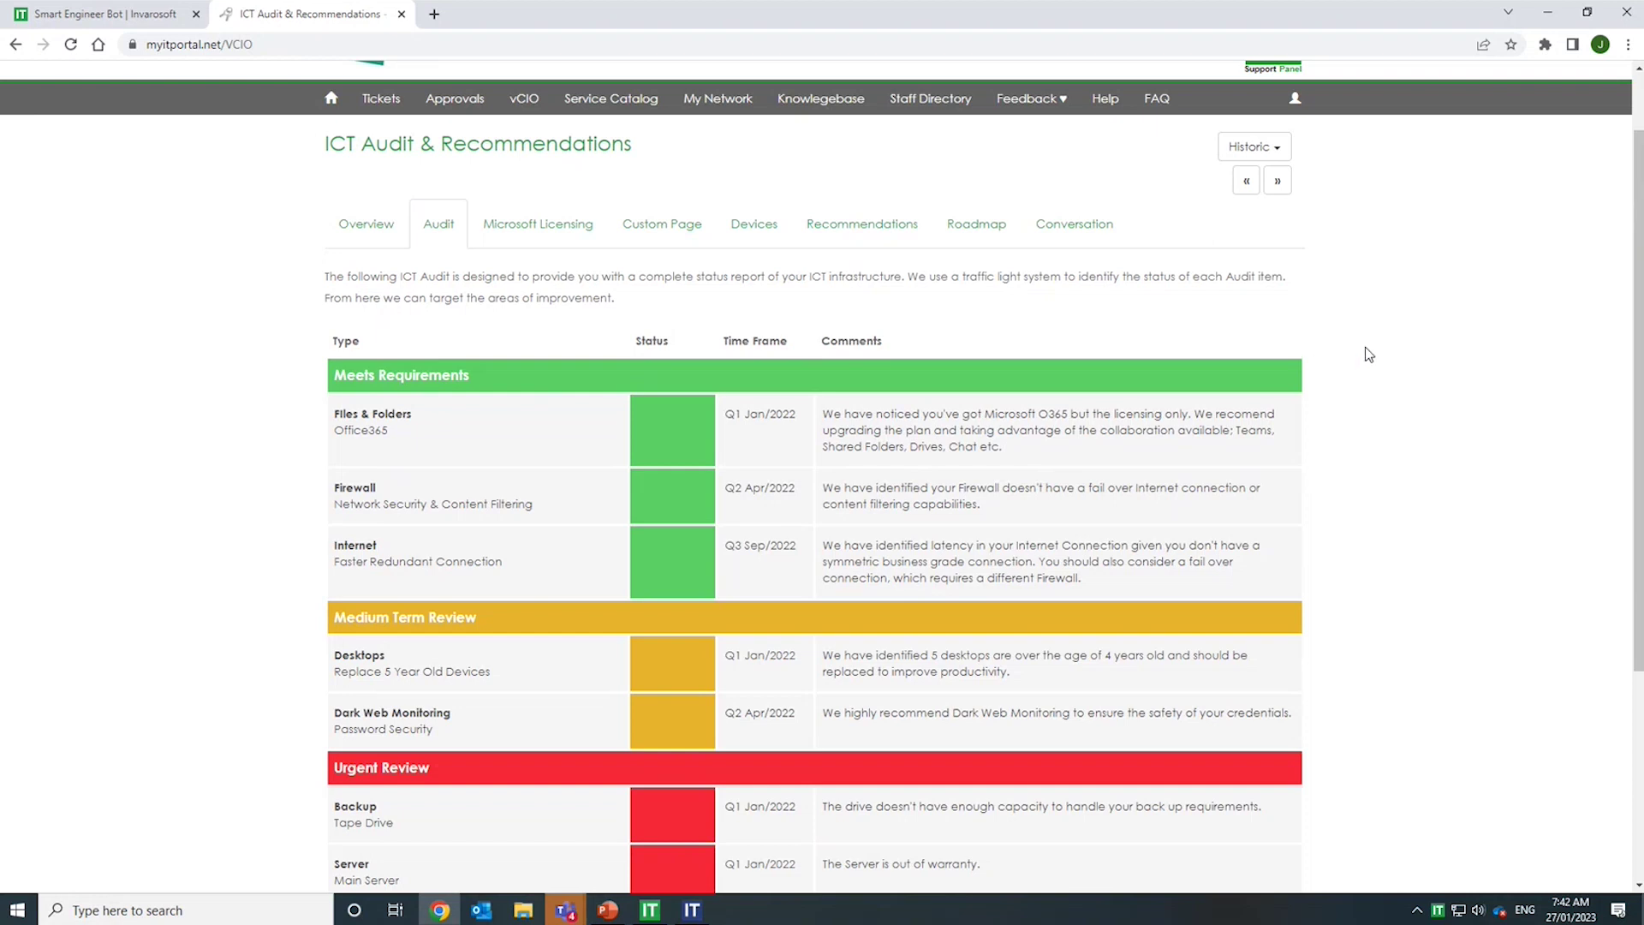
pyautogui.moveTo(338, 413); pyautogui.dragTo(449, 432)
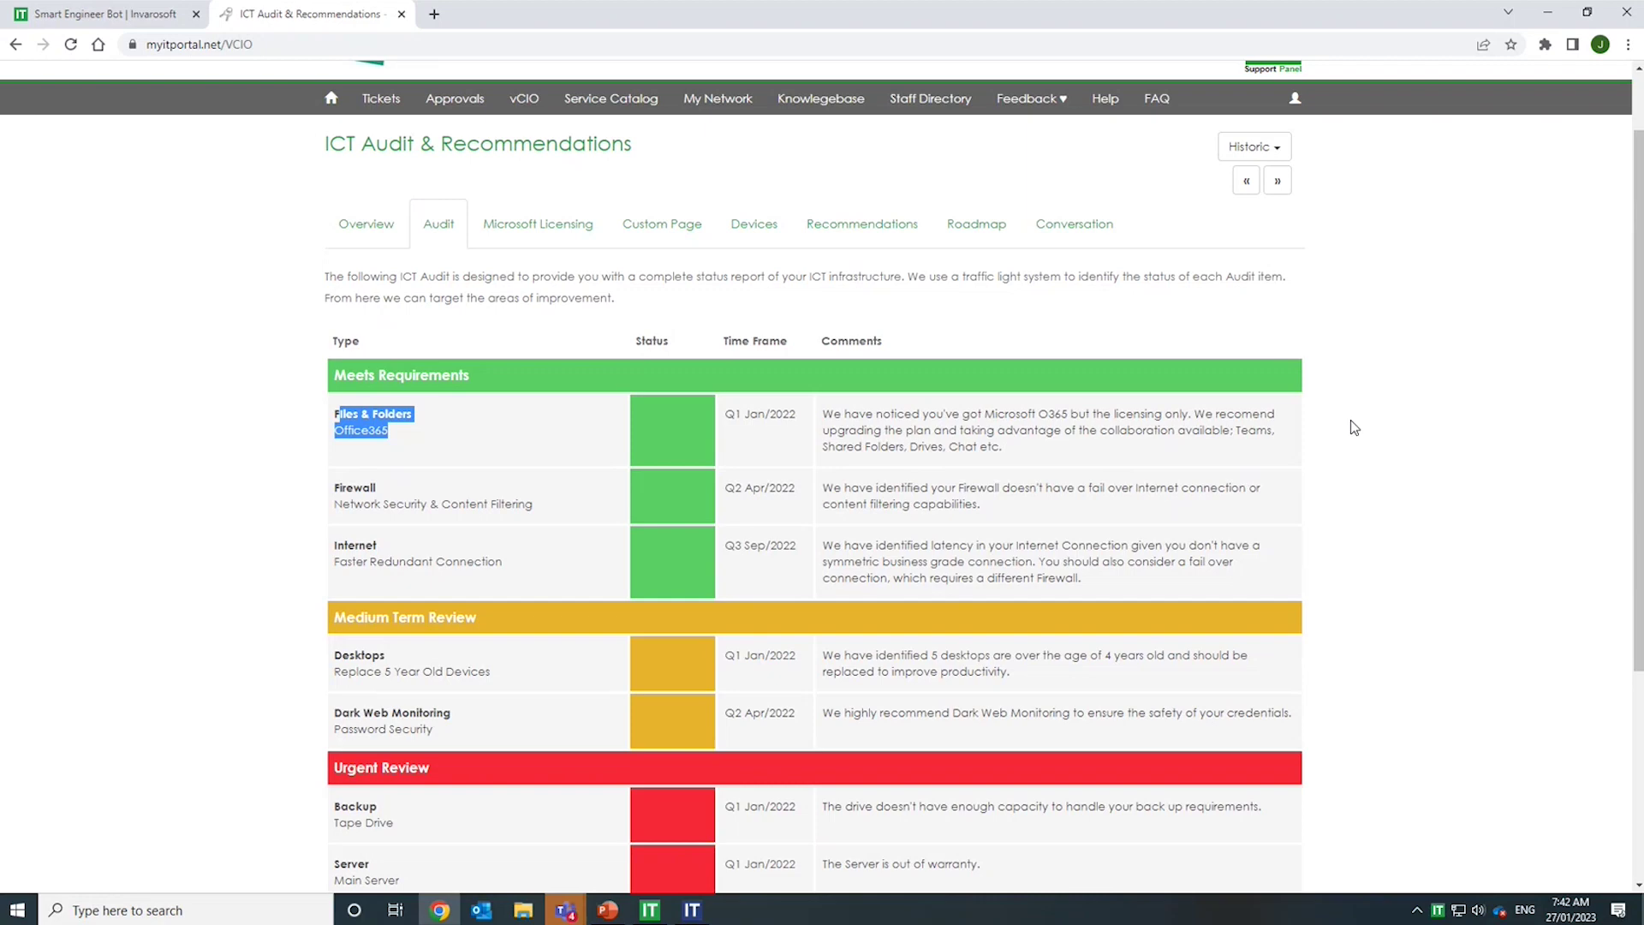
pyautogui.click(418, 499)
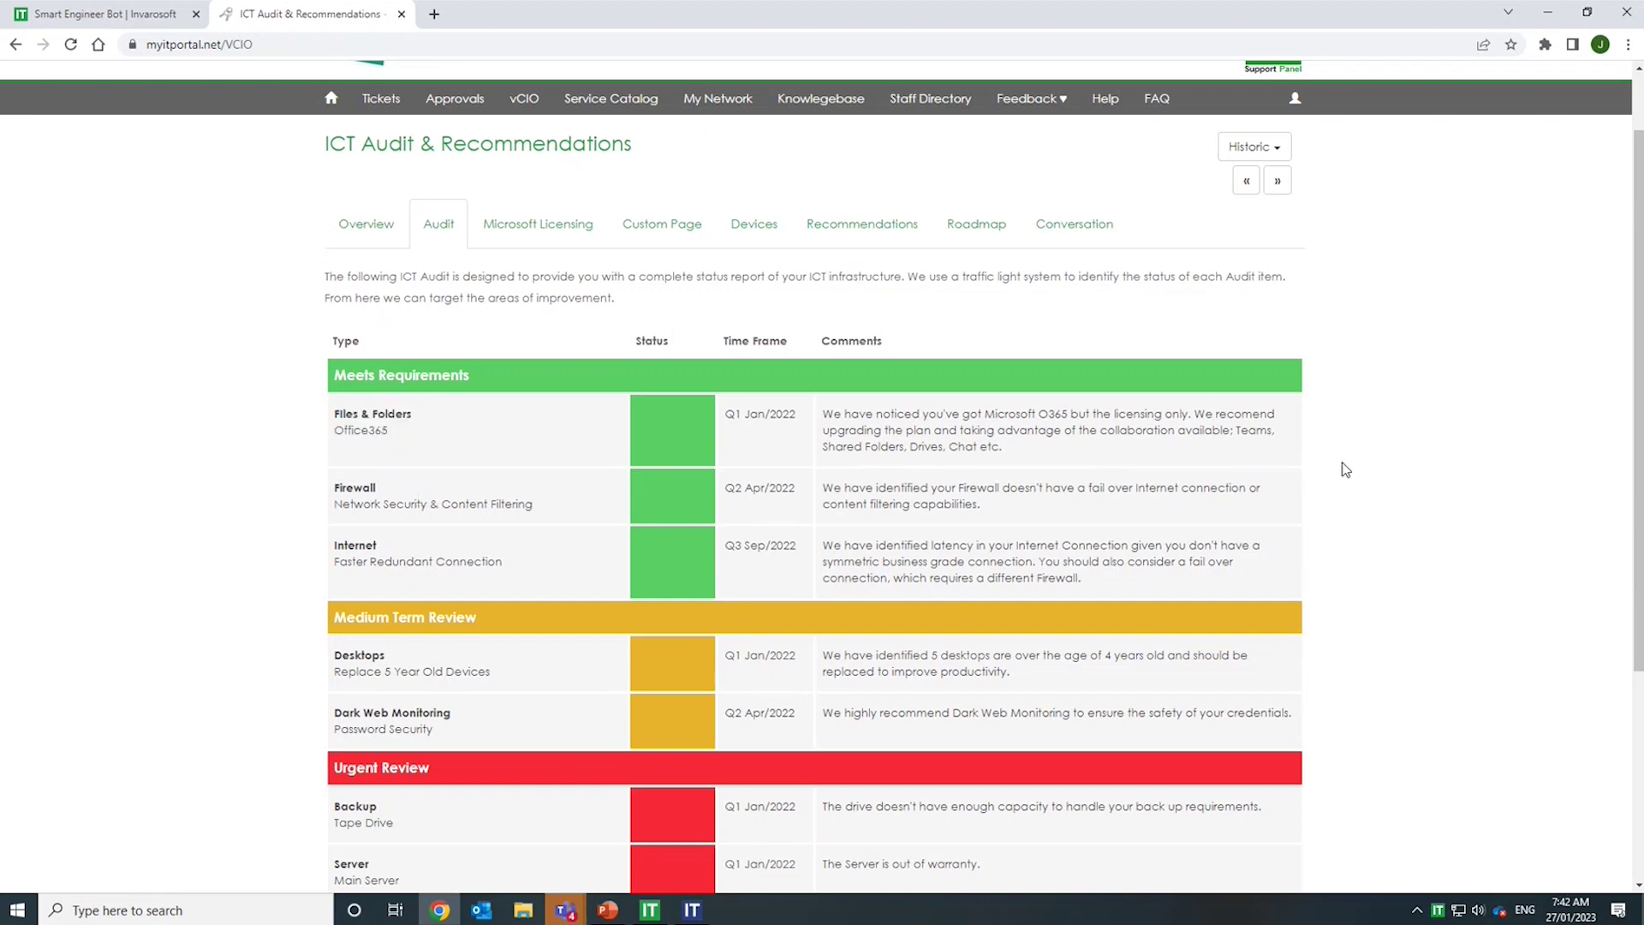
pyautogui.scroll(-5, 1348, 469)
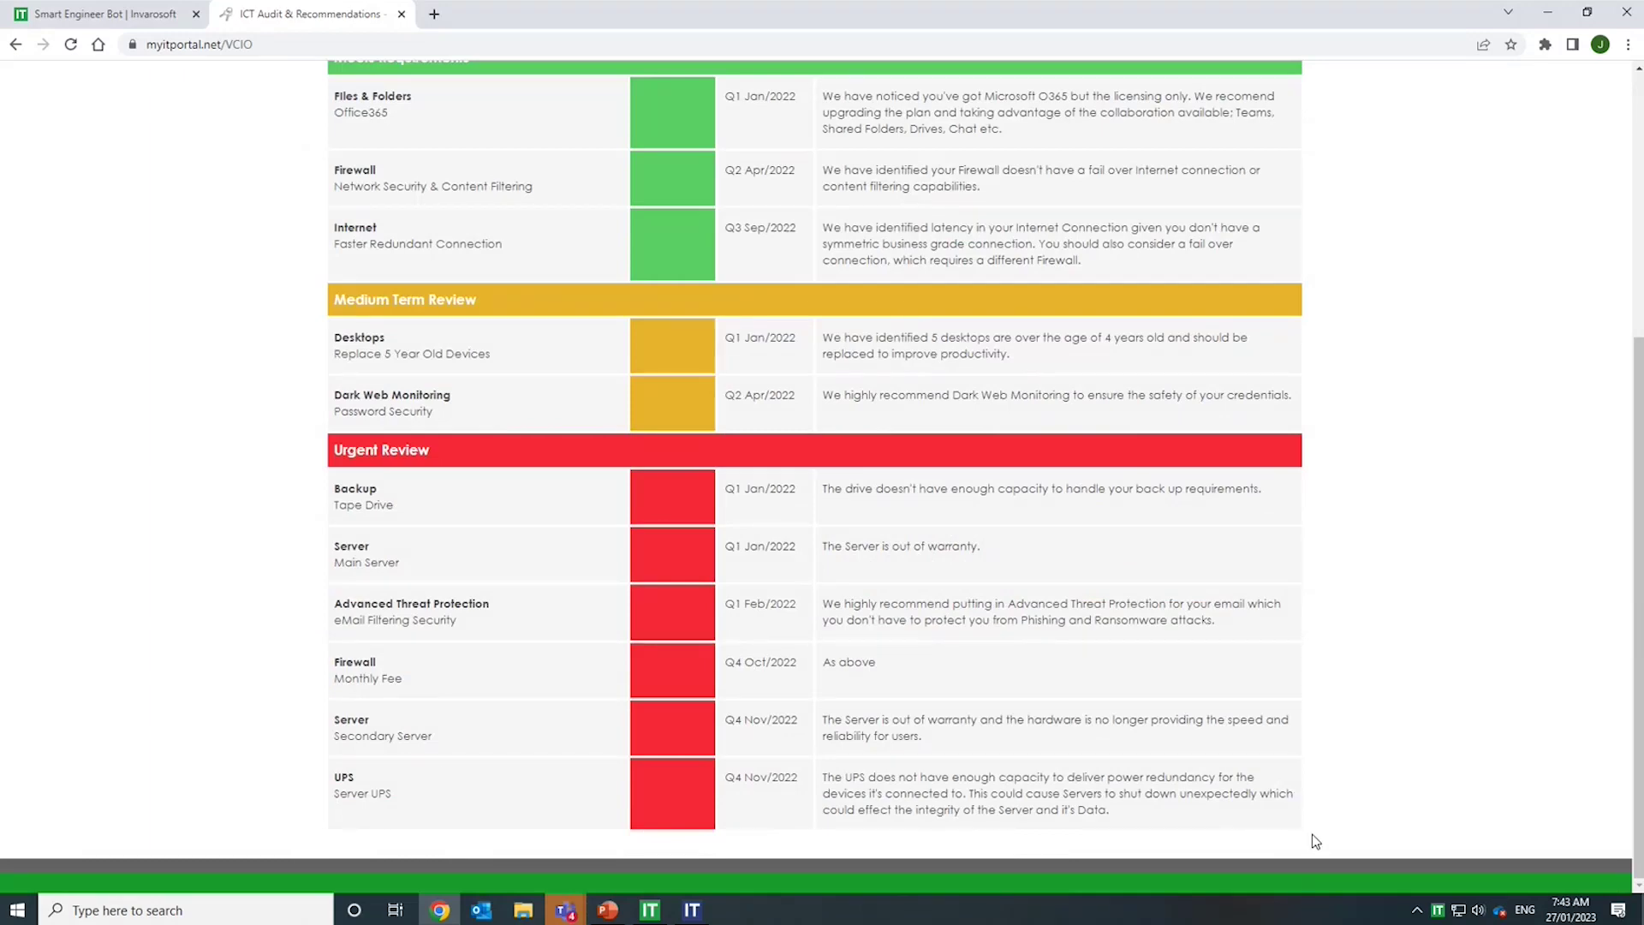
pyautogui.scroll(5, 1315, 835)
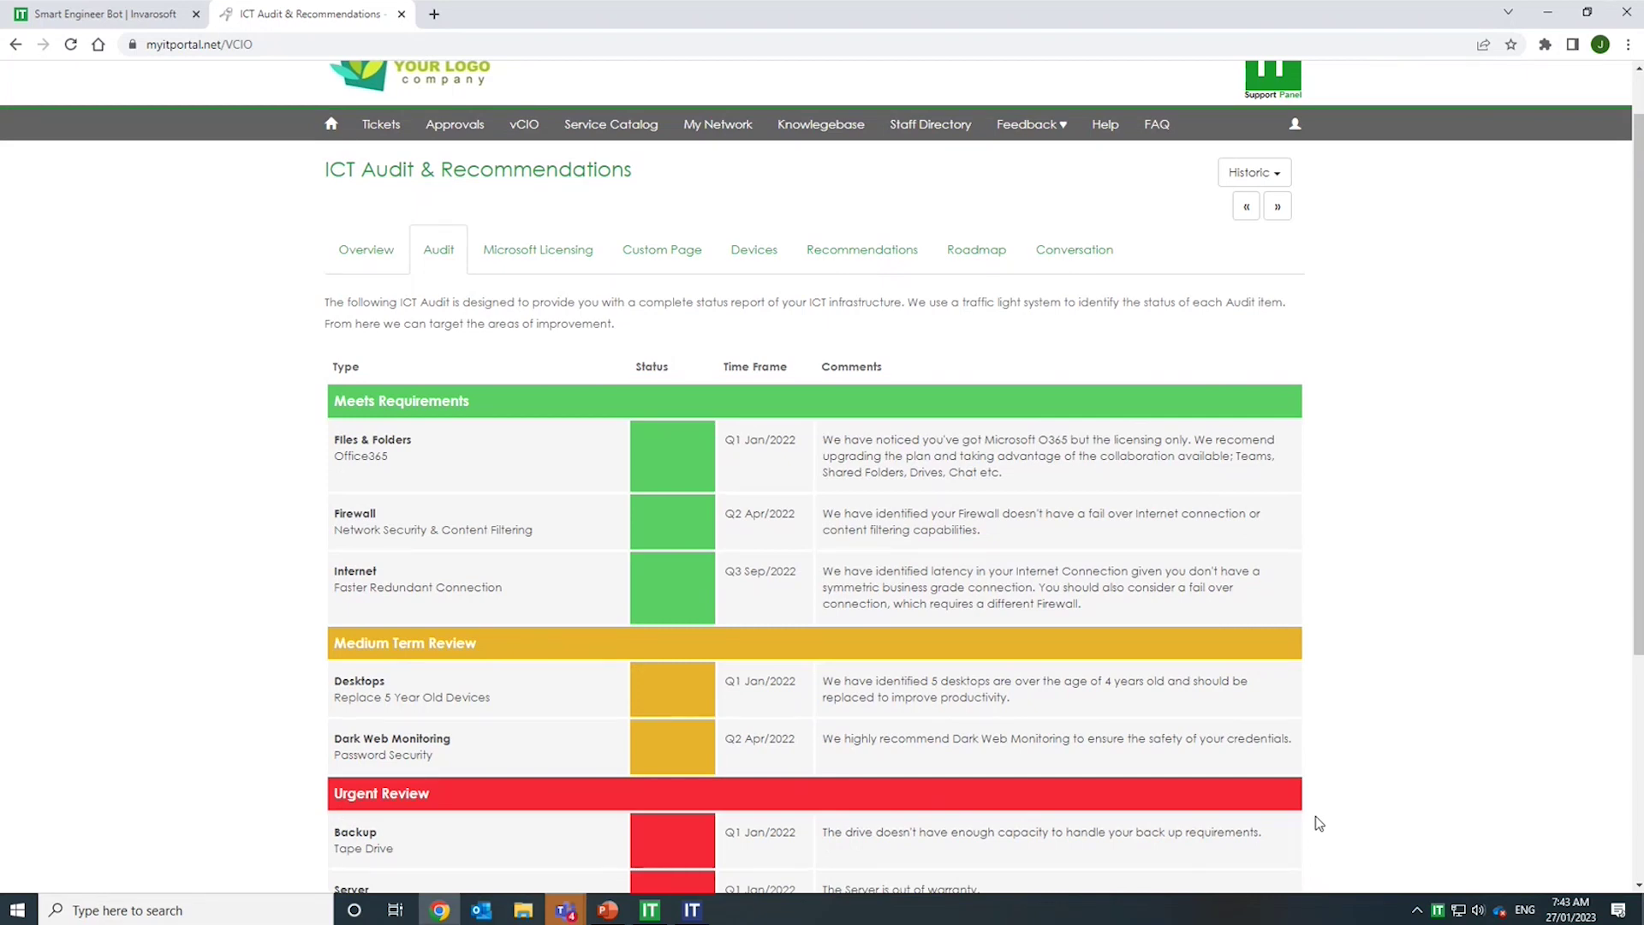
pyautogui.scroll(-3, 1318, 824)
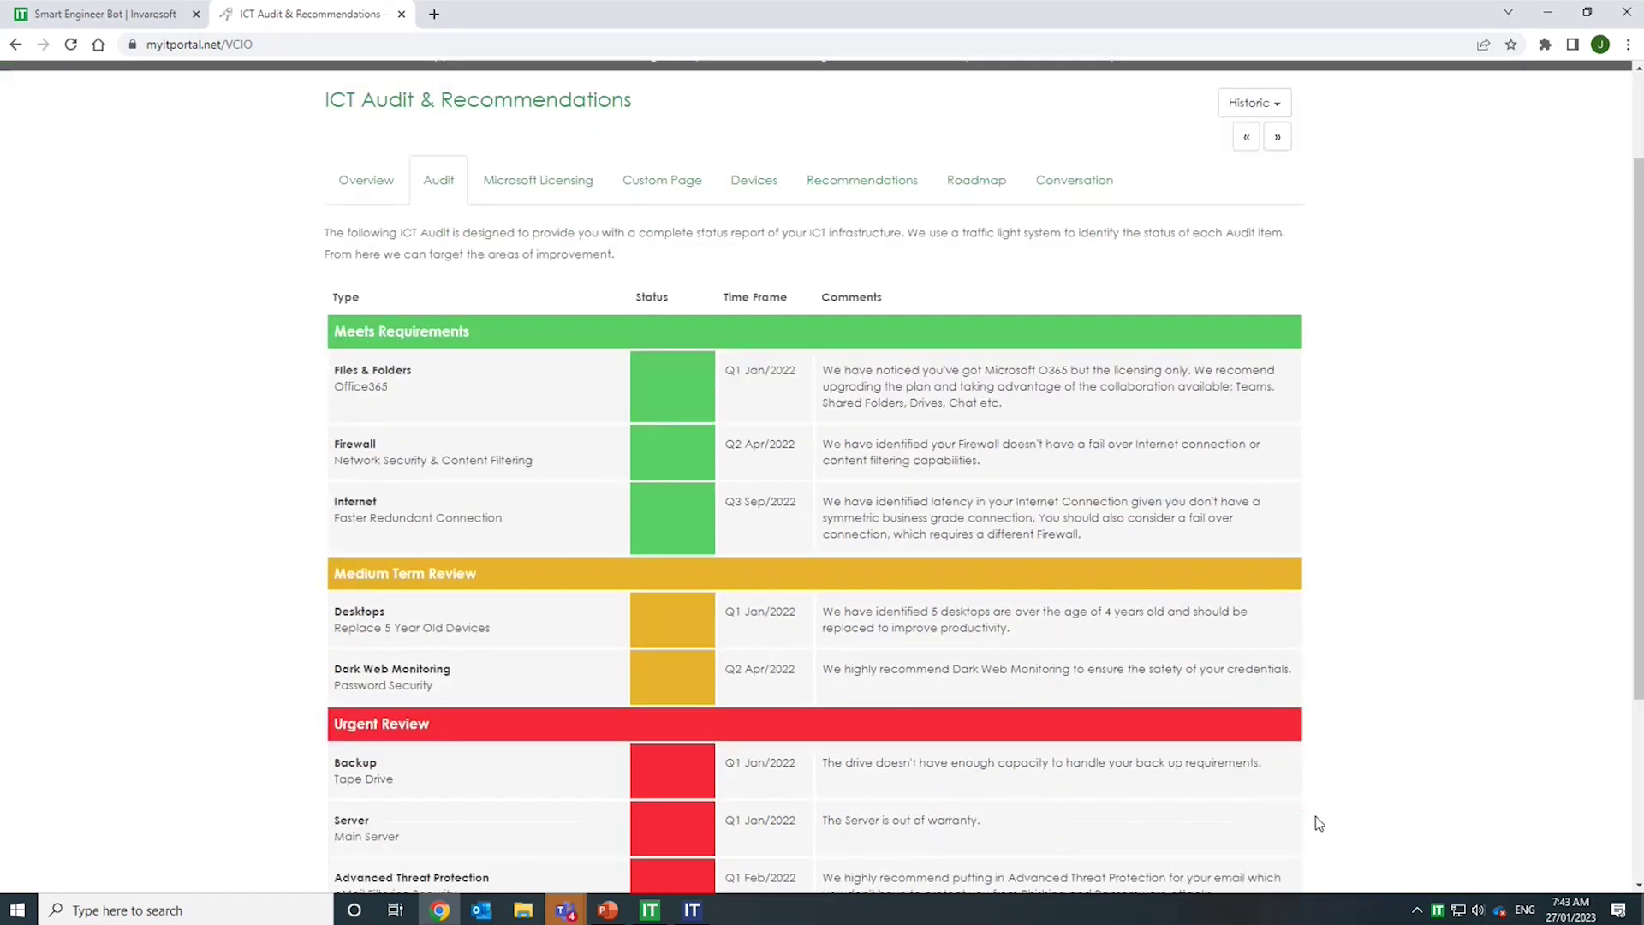
pyautogui.scroll(1, 1027, 819)
pyautogui.scroll(2, 1344, 434)
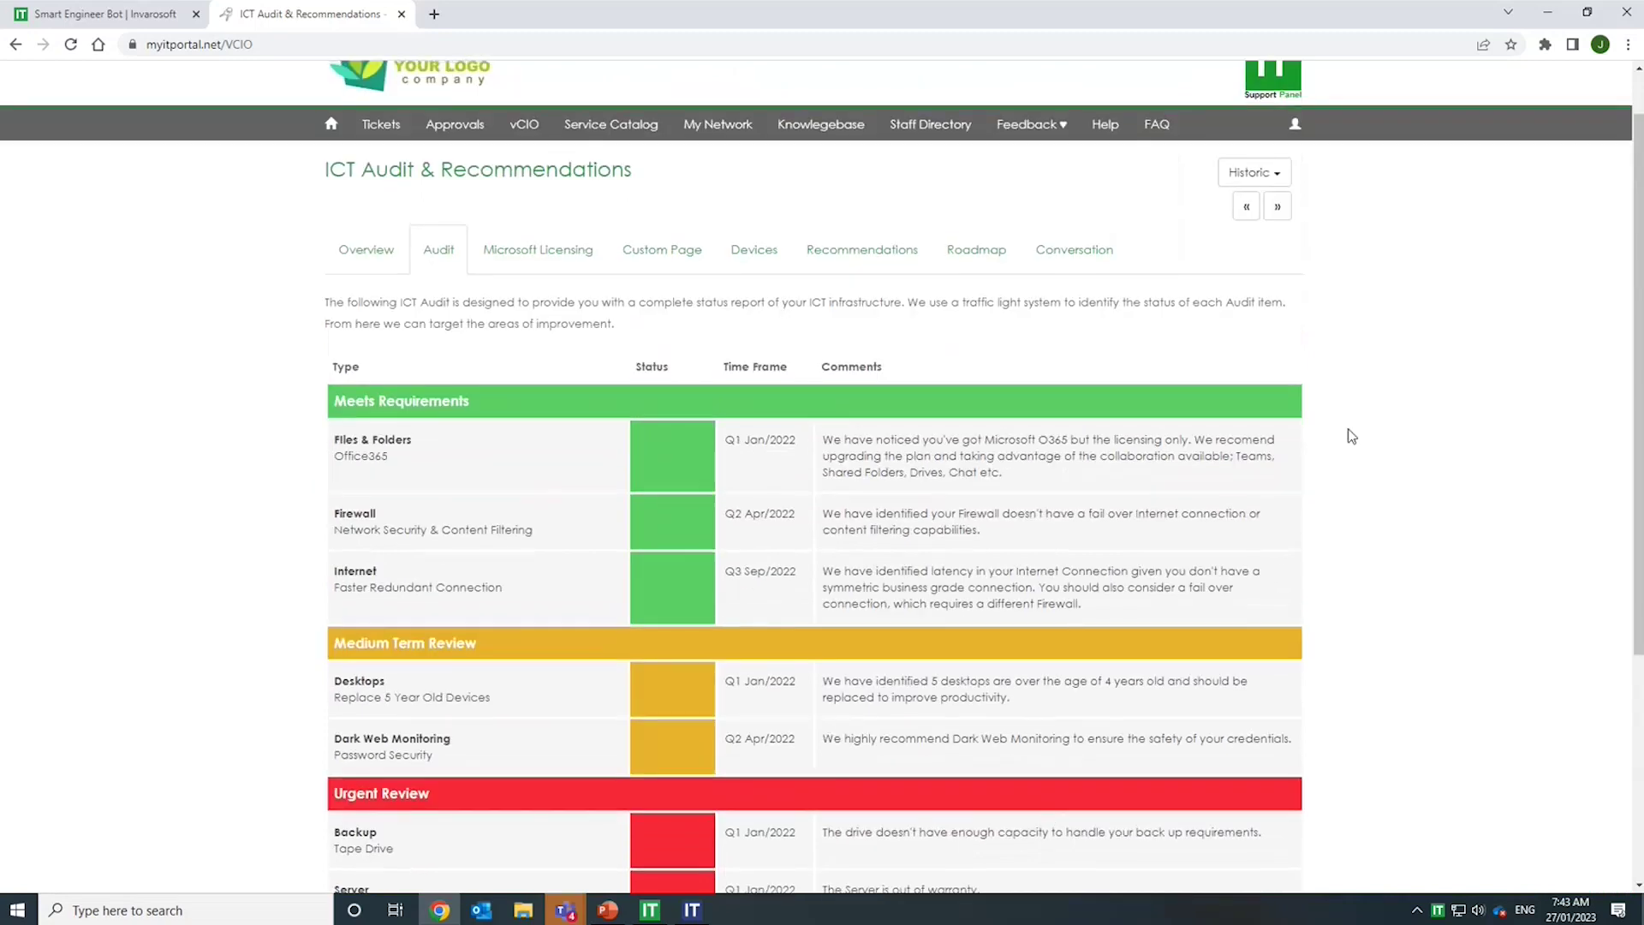
pyautogui.scroll(-4, 1336, 626)
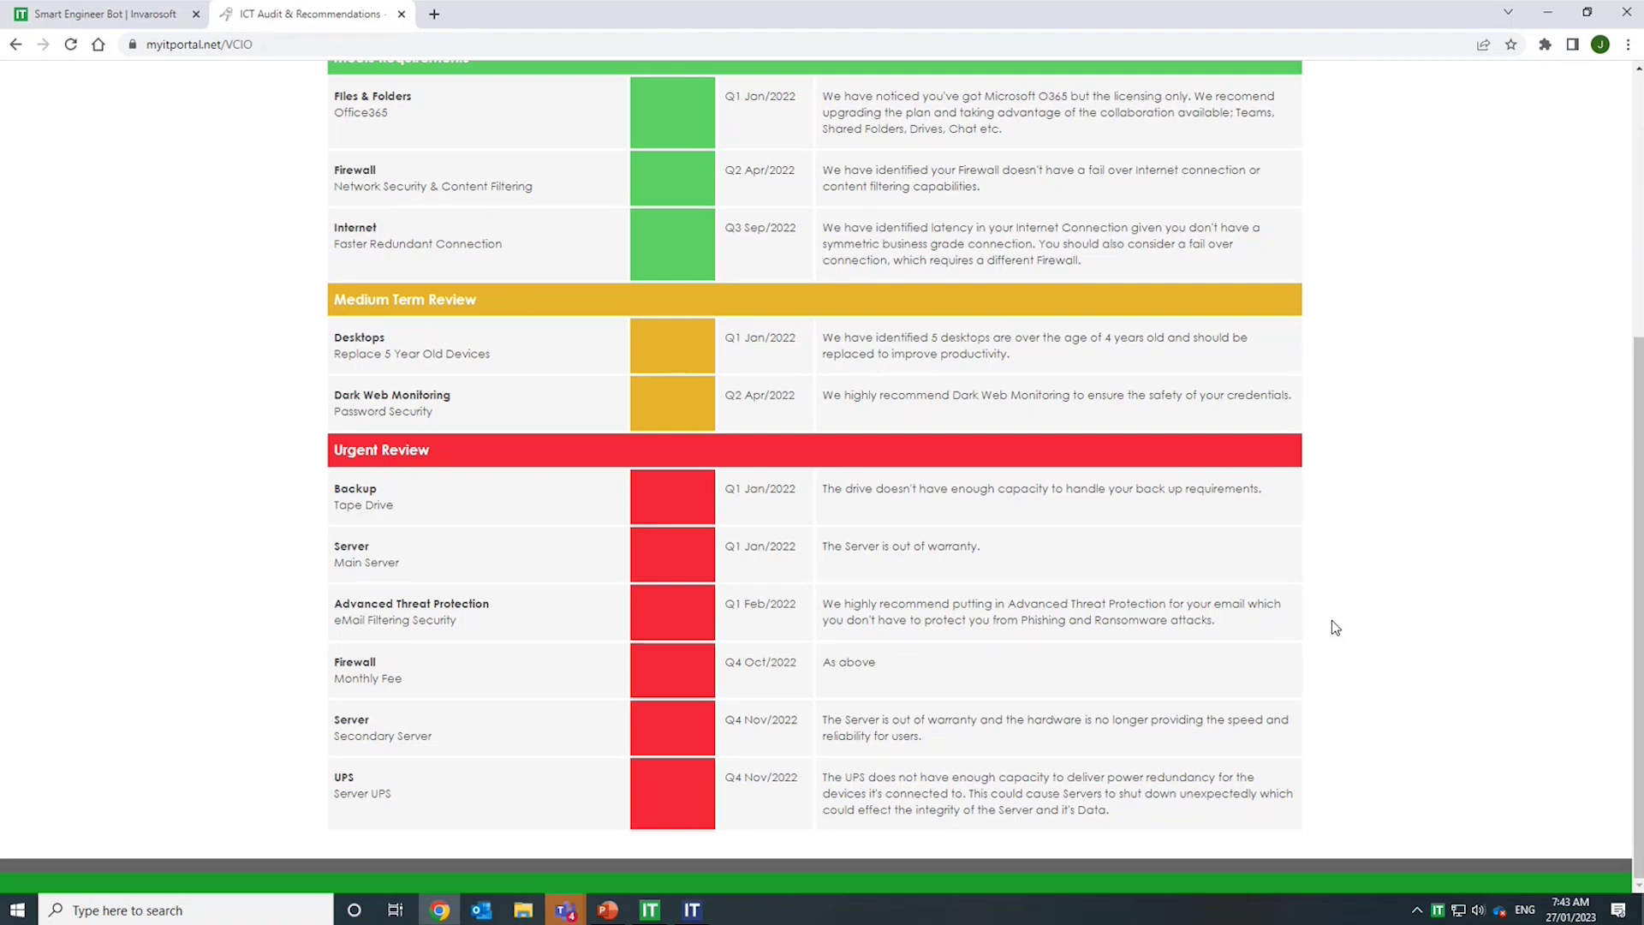
pyautogui.scroll(4, 1332, 620)
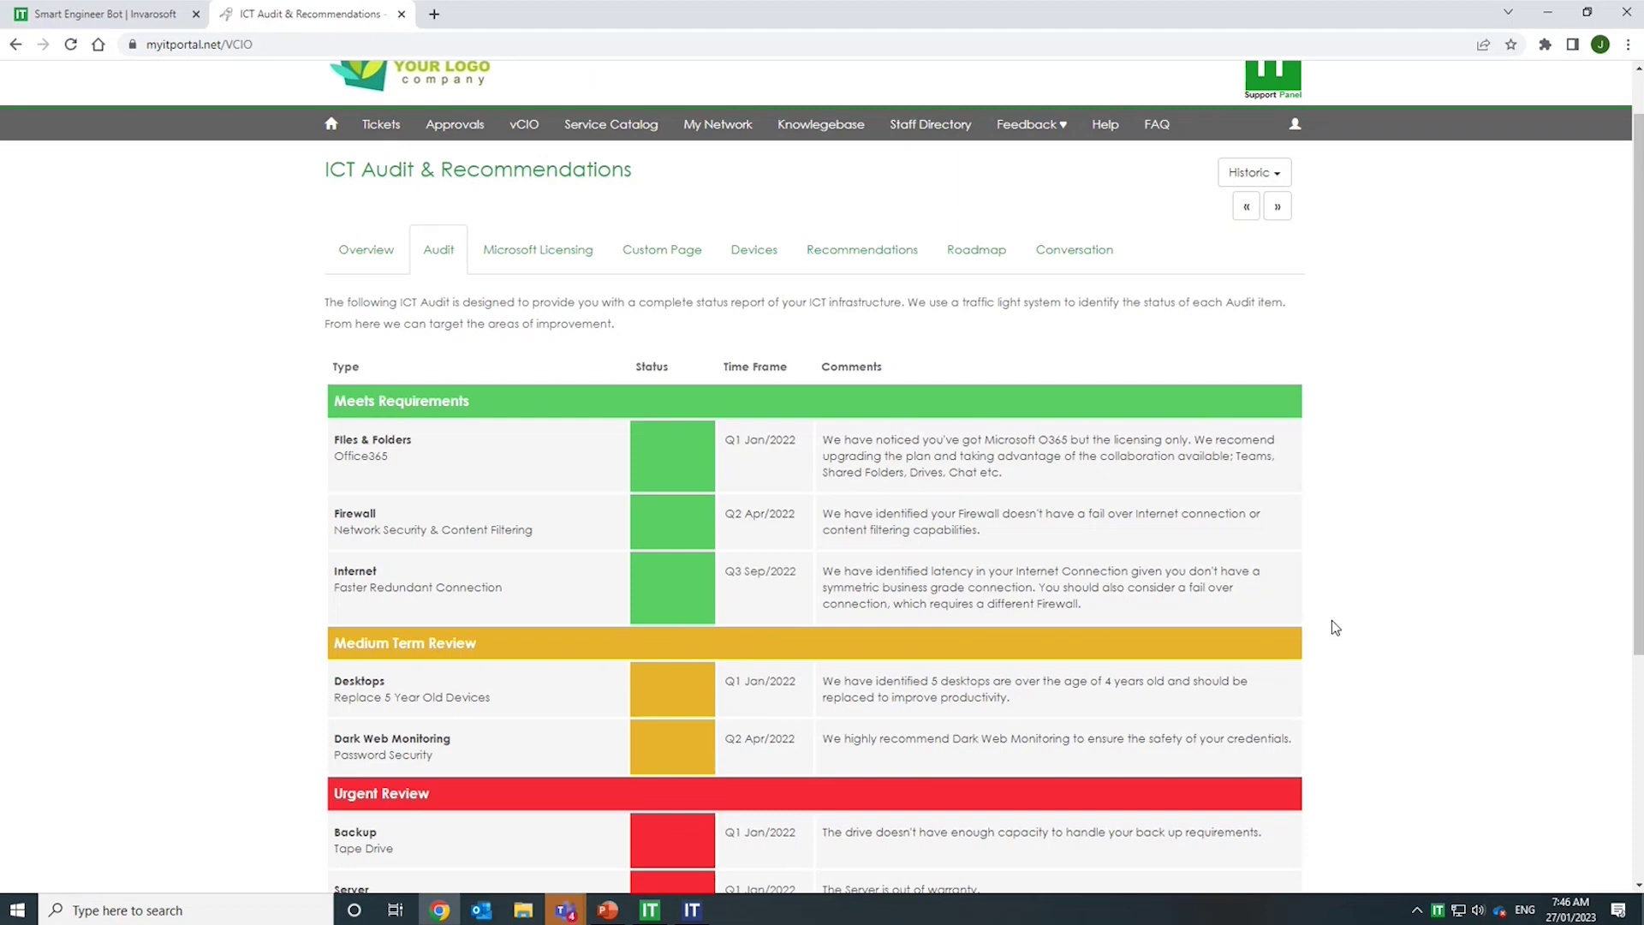
# - Review the Recommendations table down to Client Preferred totals: $39,500.00 one time, $1,780.00 monthly
pyautogui.click(863, 250)
pyautogui.scroll(-5, 434, 648)
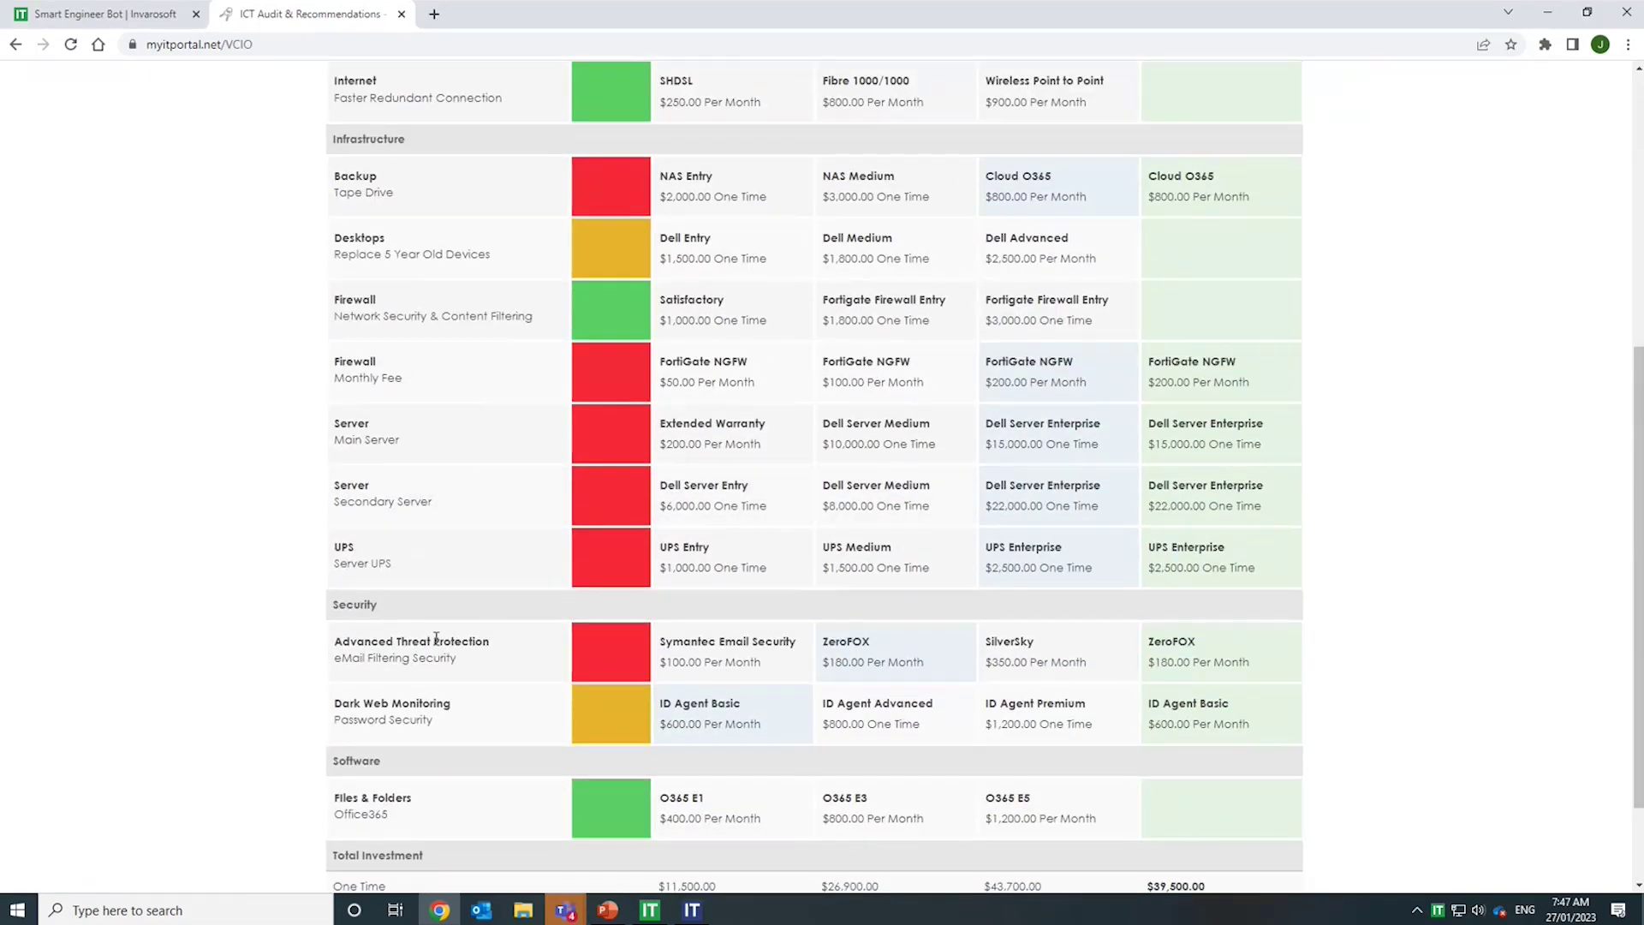
pyautogui.scroll(6, 437, 639)
pyautogui.scroll(-5, 438, 641)
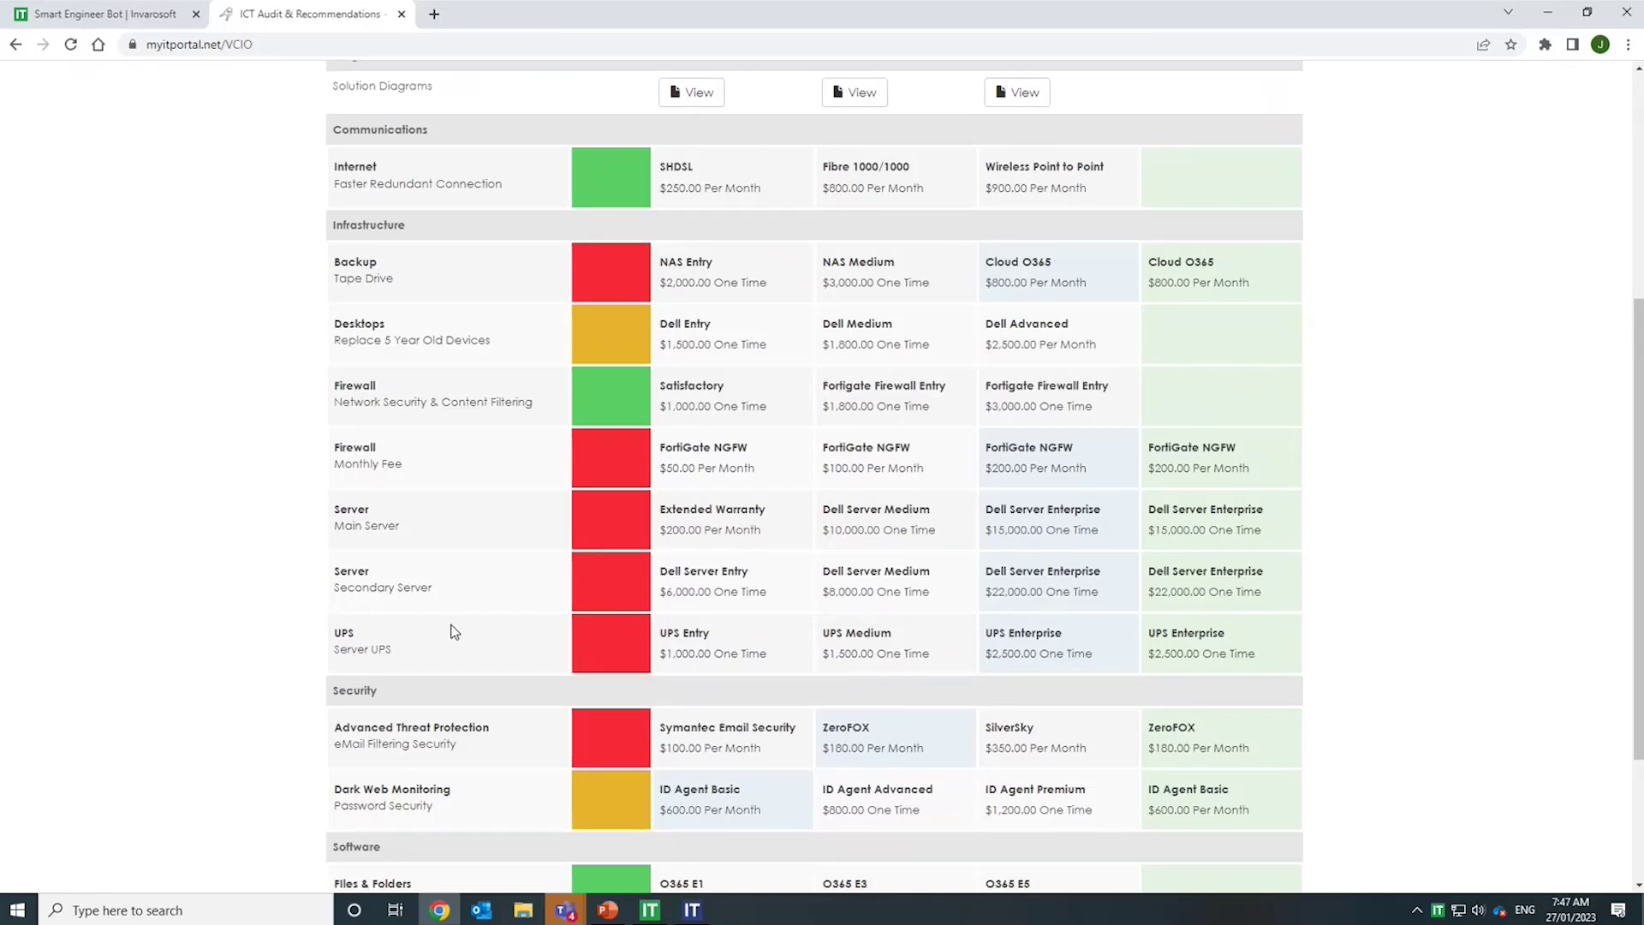
pyautogui.scroll(2, 454, 631)
pyautogui.scroll(2, 453, 631)
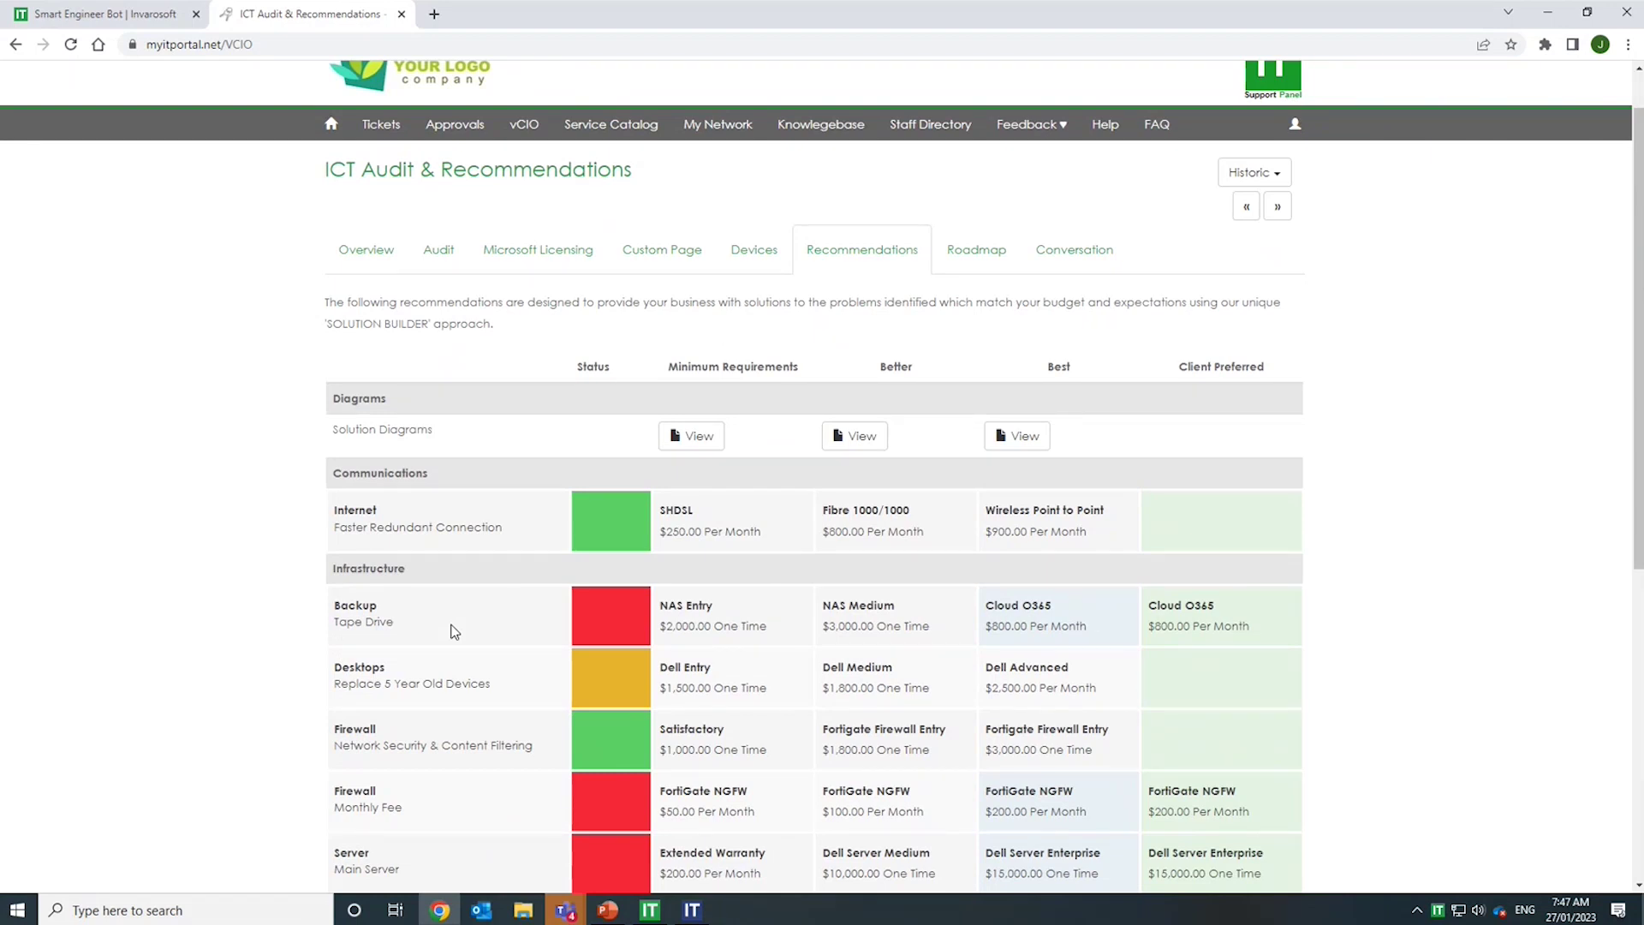
pyautogui.scroll(-4, 384, 726)
pyautogui.scroll(3, 383, 726)
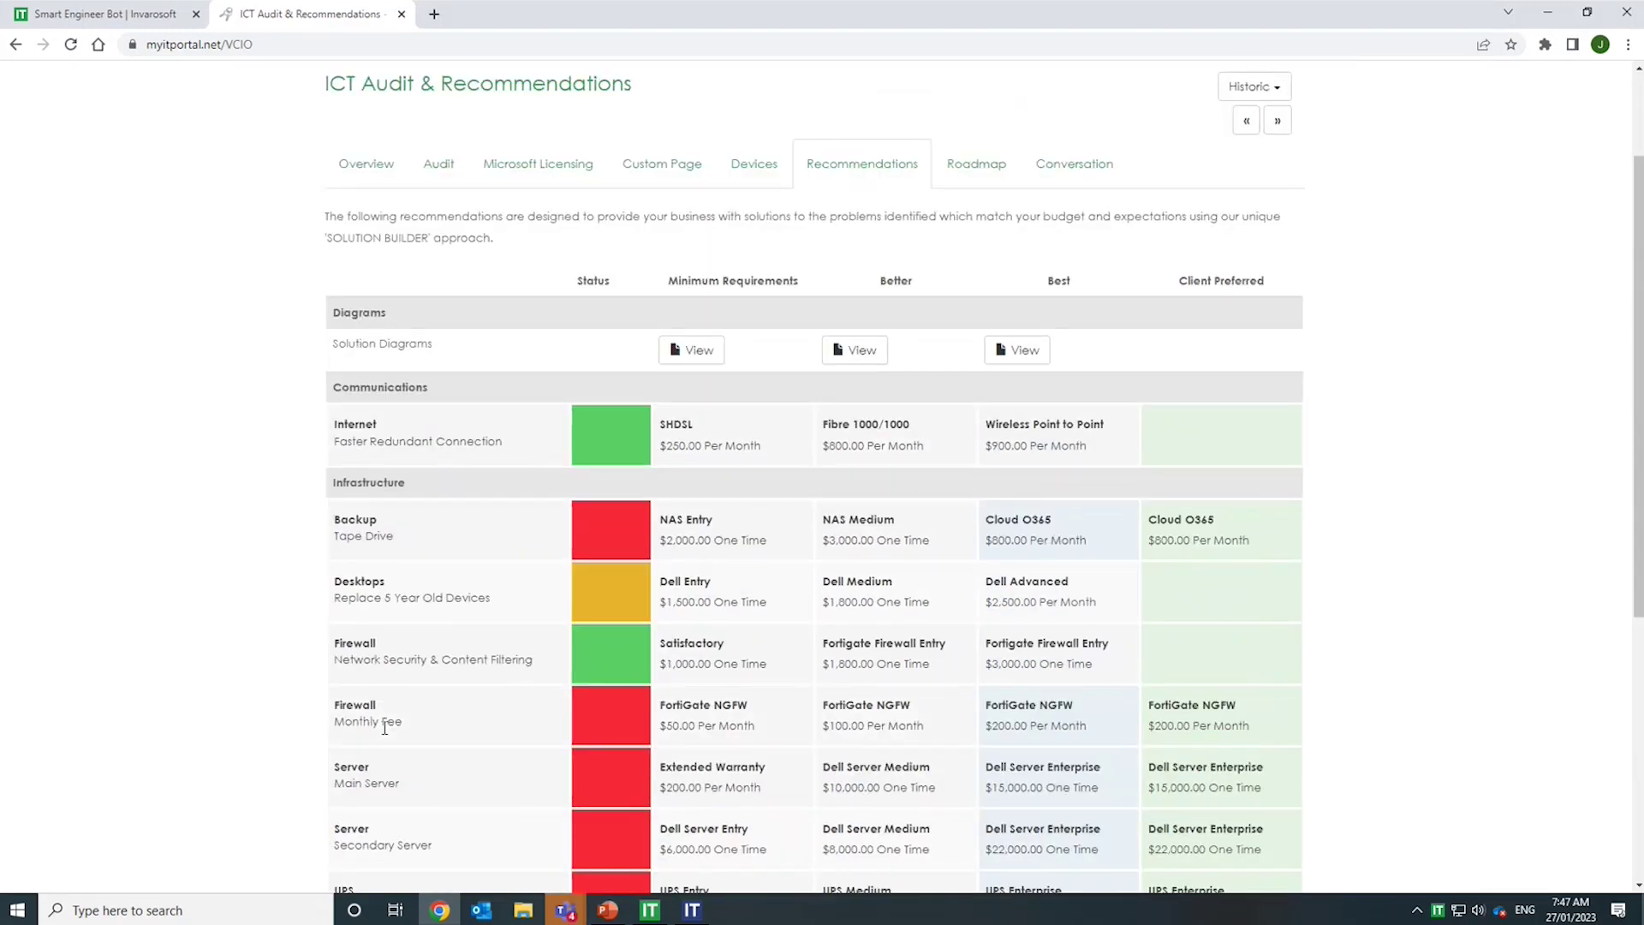
pyautogui.scroll(-5, 384, 728)
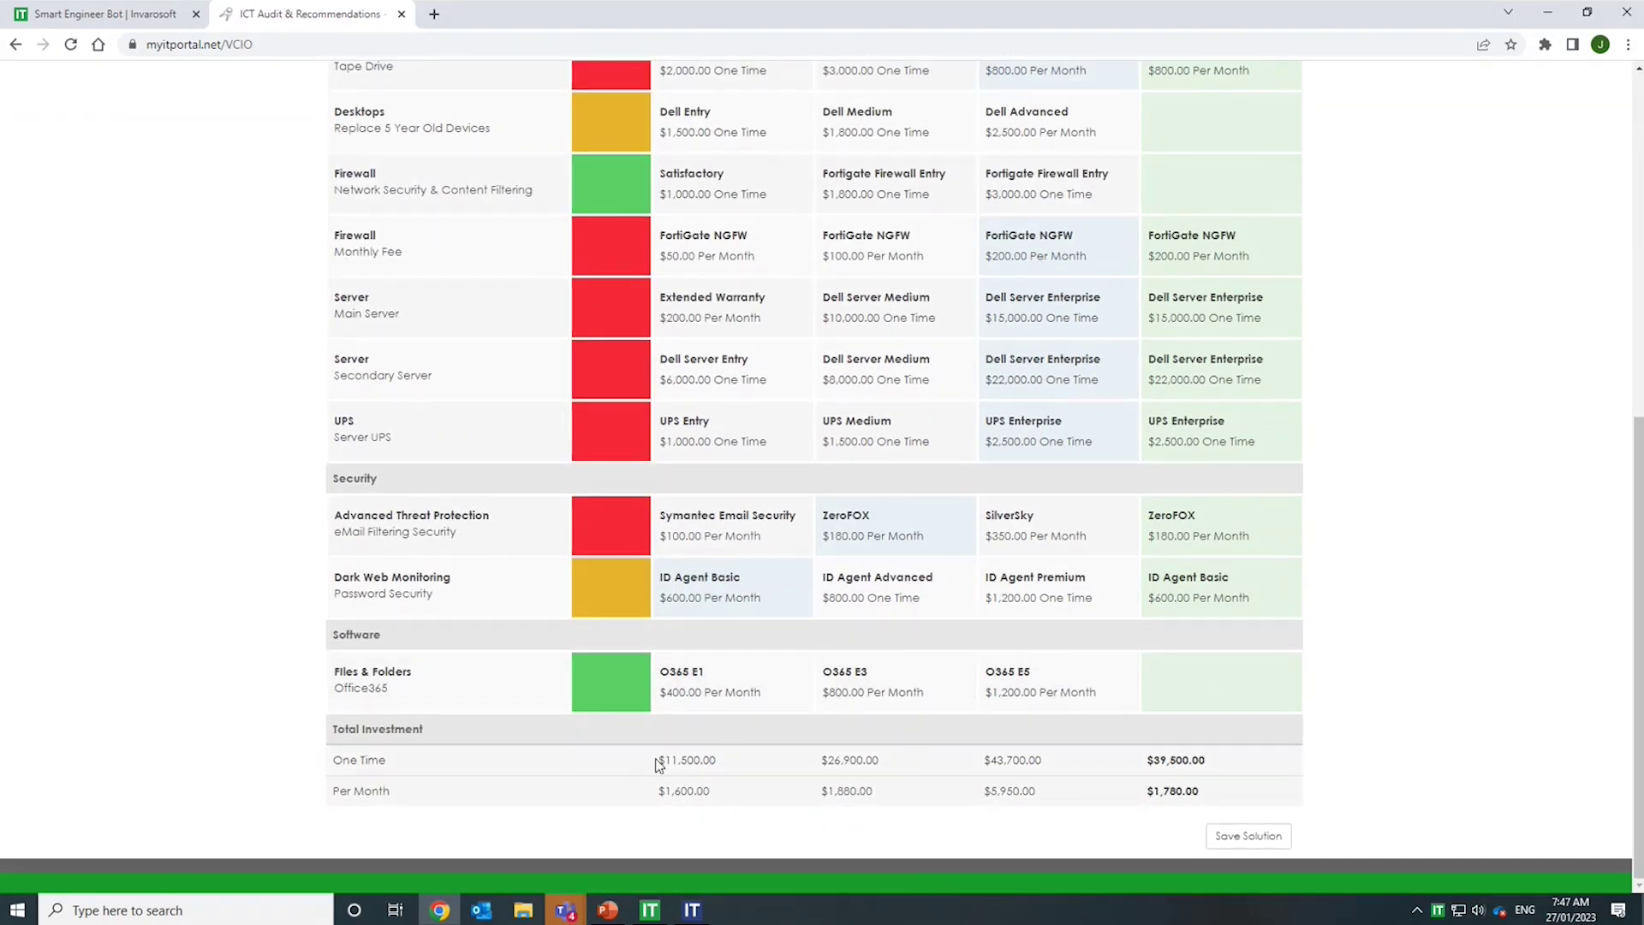
# - Highlight the one-time totals $11,500.00, $26,900.00 and $43,700.00 across the tiers
pyautogui.moveTo(656, 759); pyautogui.dragTo(715, 757)
pyautogui.doubleClick(697, 760)
pyautogui.doubleClick(842, 759)
pyautogui.click(1019, 758)
pyautogui.doubleClick(1019, 758)
pyautogui.moveTo(667, 758); pyautogui.dragTo(1070, 751)
pyautogui.click(915, 767)
# - Re-highlight the totals, emphasising the $43,700.00 best option against $26,900.00
pyautogui.moveTo(878, 759); pyautogui.dragTo(804, 760)
pyautogui.moveTo(658, 760); pyautogui.dragTo(863, 759)
pyautogui.moveTo(1052, 762); pyautogui.dragTo(983, 768)
pyautogui.click(1003, 760)
pyautogui.moveTo(1051, 764); pyautogui.dragTo(798, 762)
pyautogui.click(891, 768)
pyautogui.moveTo(1011, 759); pyautogui.dragTo(991, 767)
pyautogui.tripleClick(858, 761)
pyautogui.scroll(4, 859, 763)
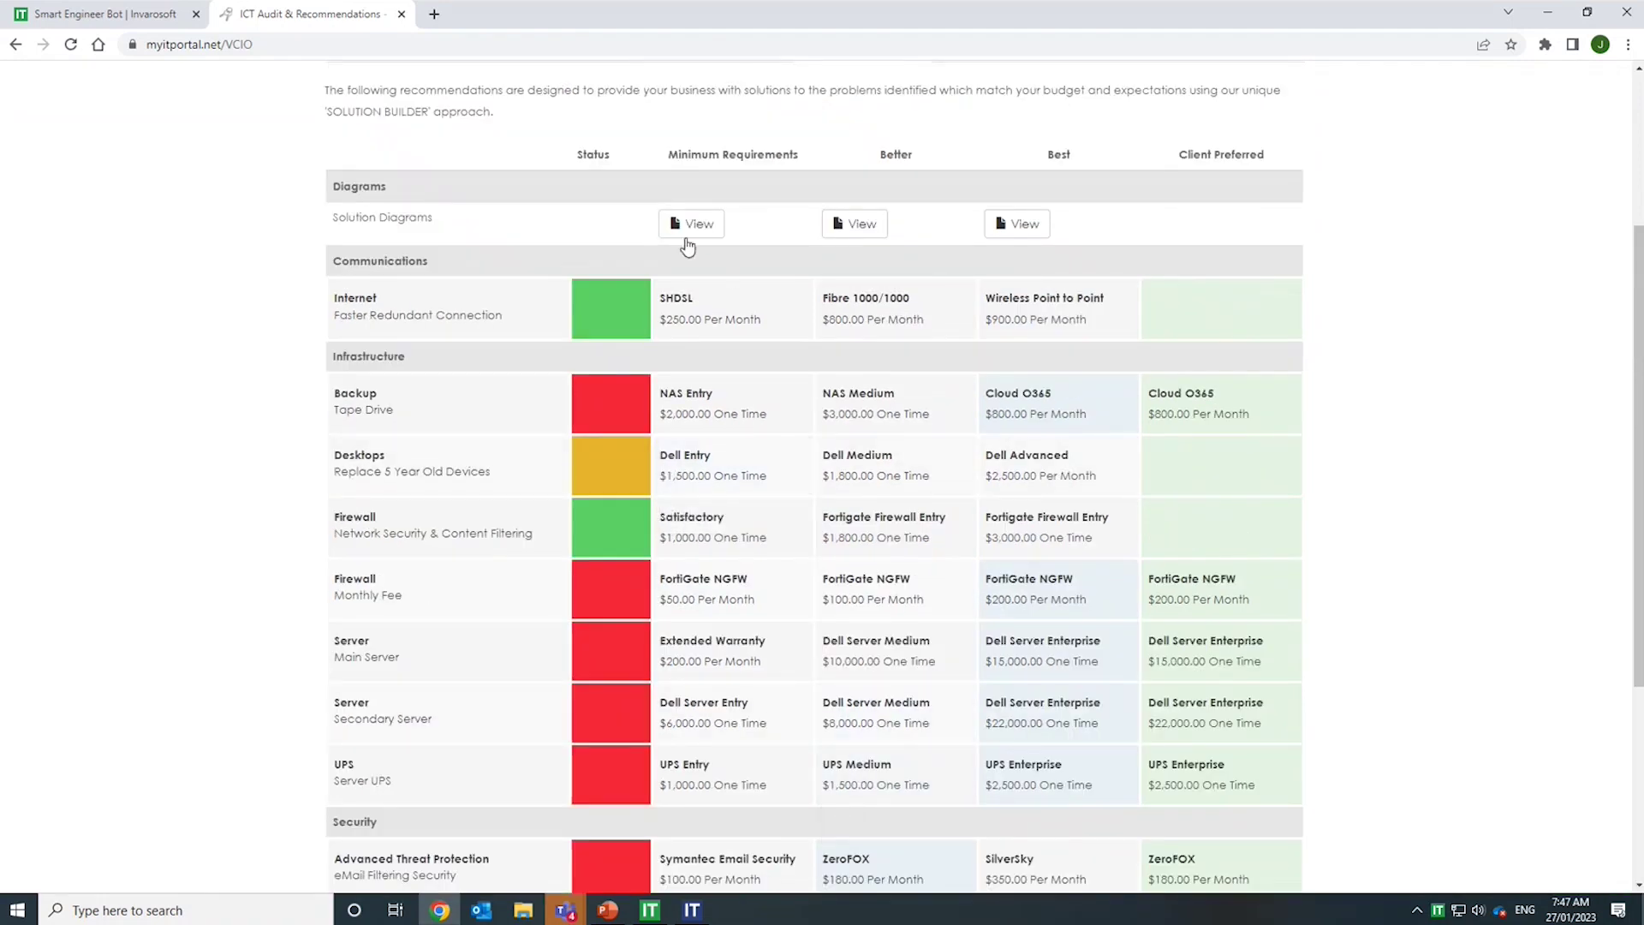
# - Make Dell Server Medium the preferred option for main and secondary servers, giving a $20,500.00 one-time total
pyautogui.scroll(-3, 768, 374)
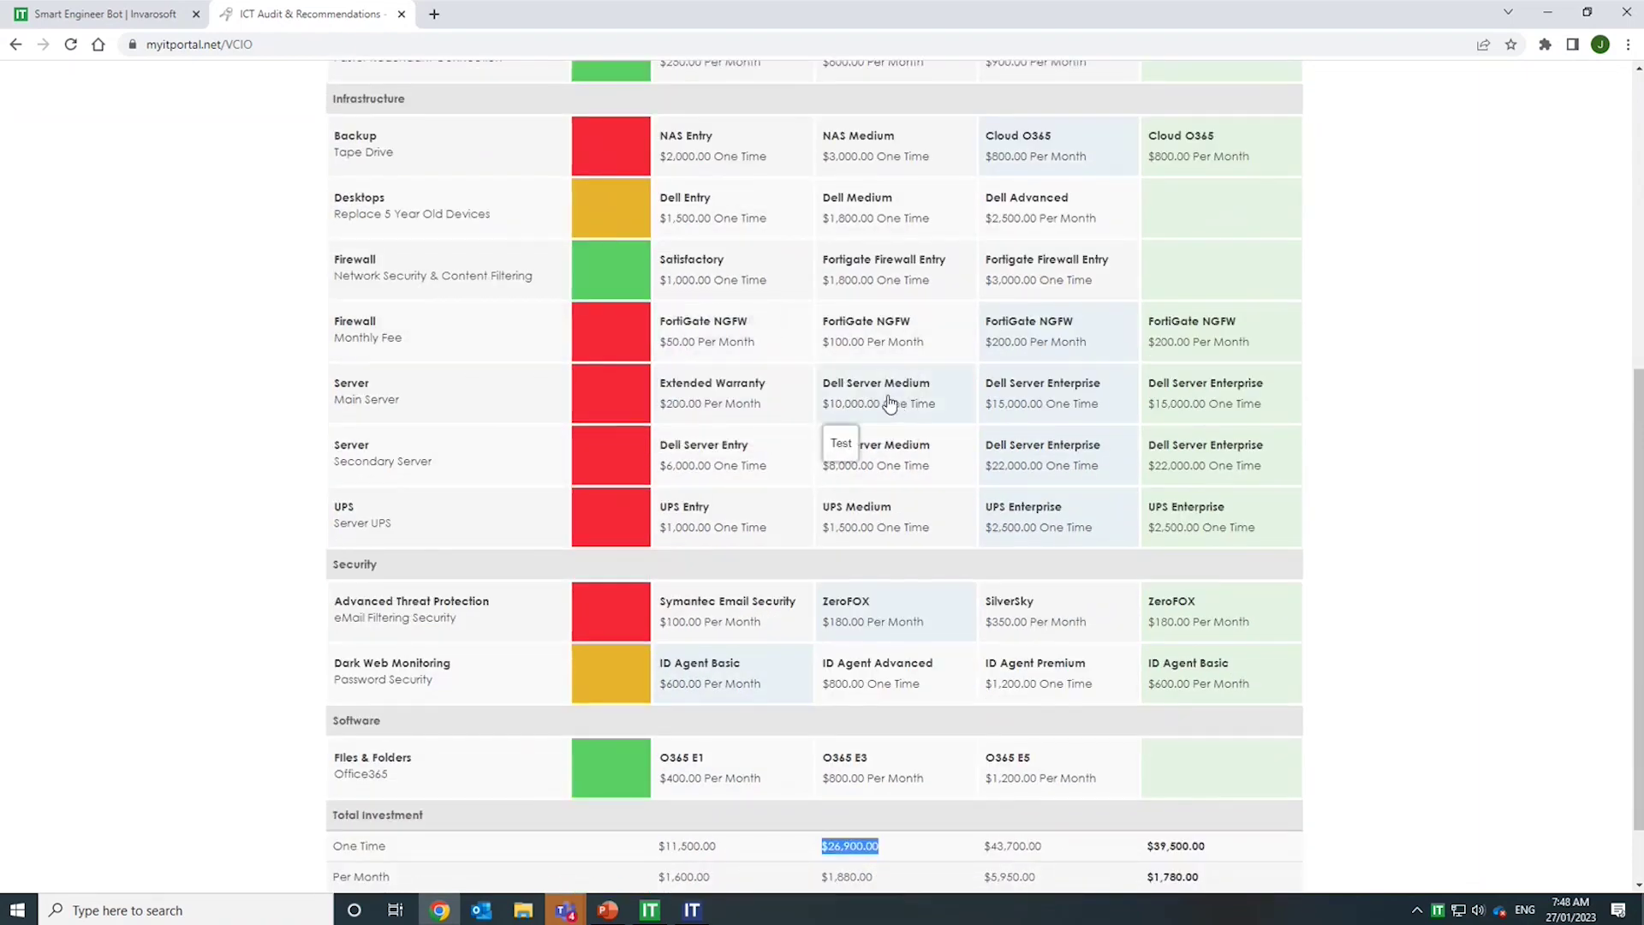
pyautogui.click(1220, 849)
pyautogui.moveTo(1221, 849); pyautogui.dragTo(1061, 866)
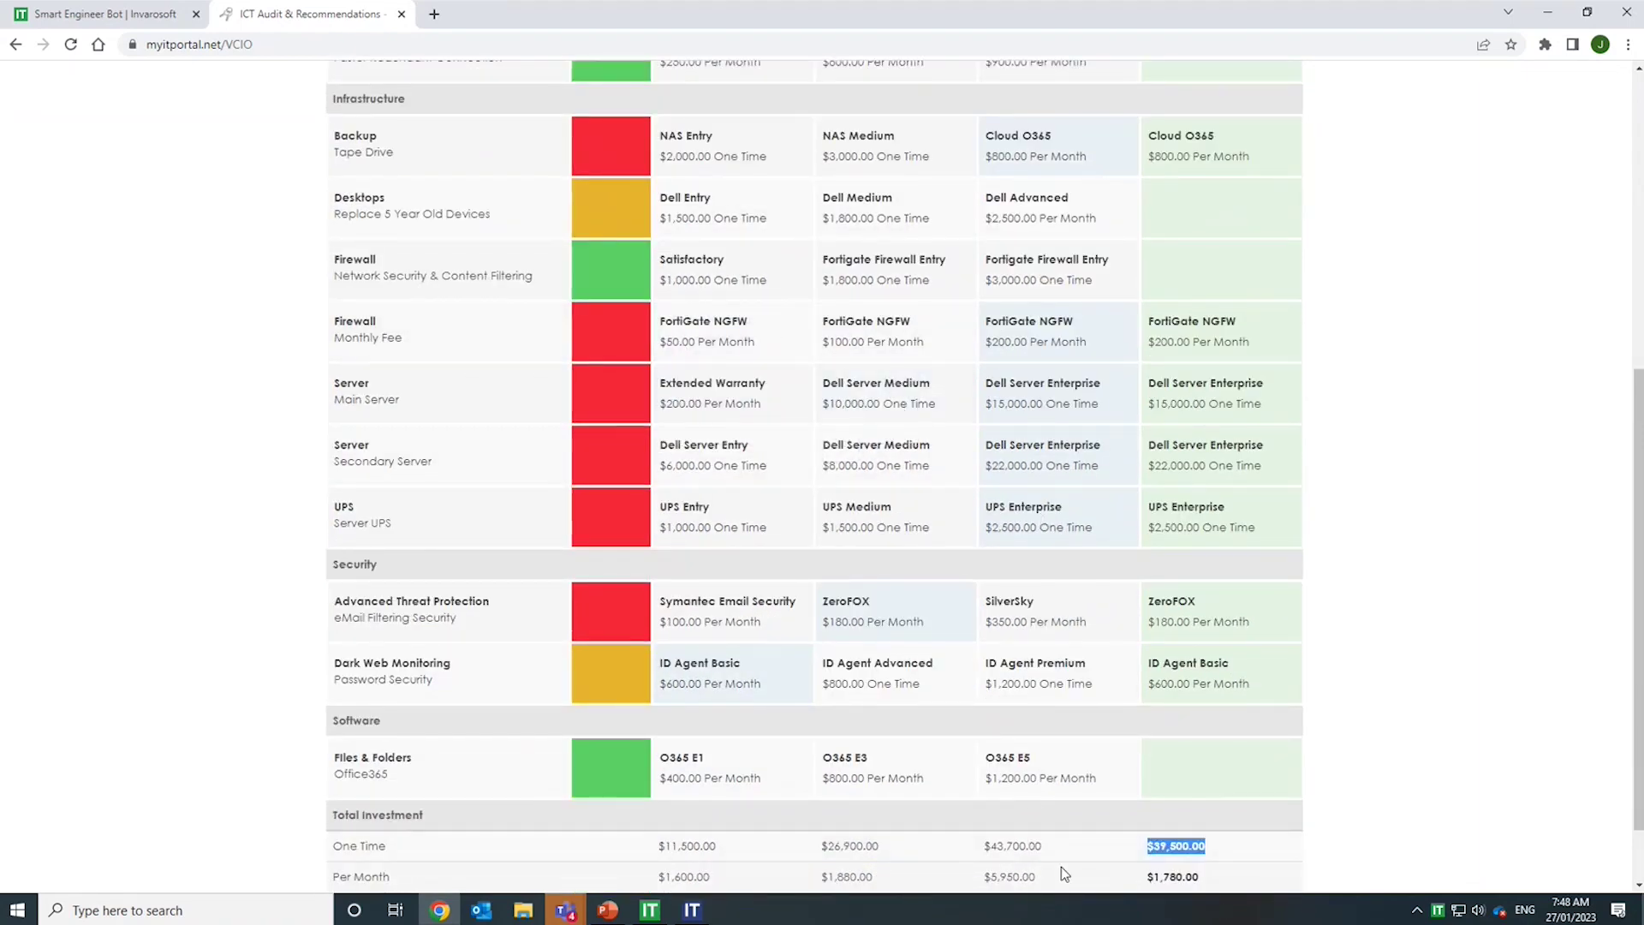
pyautogui.click(866, 393)
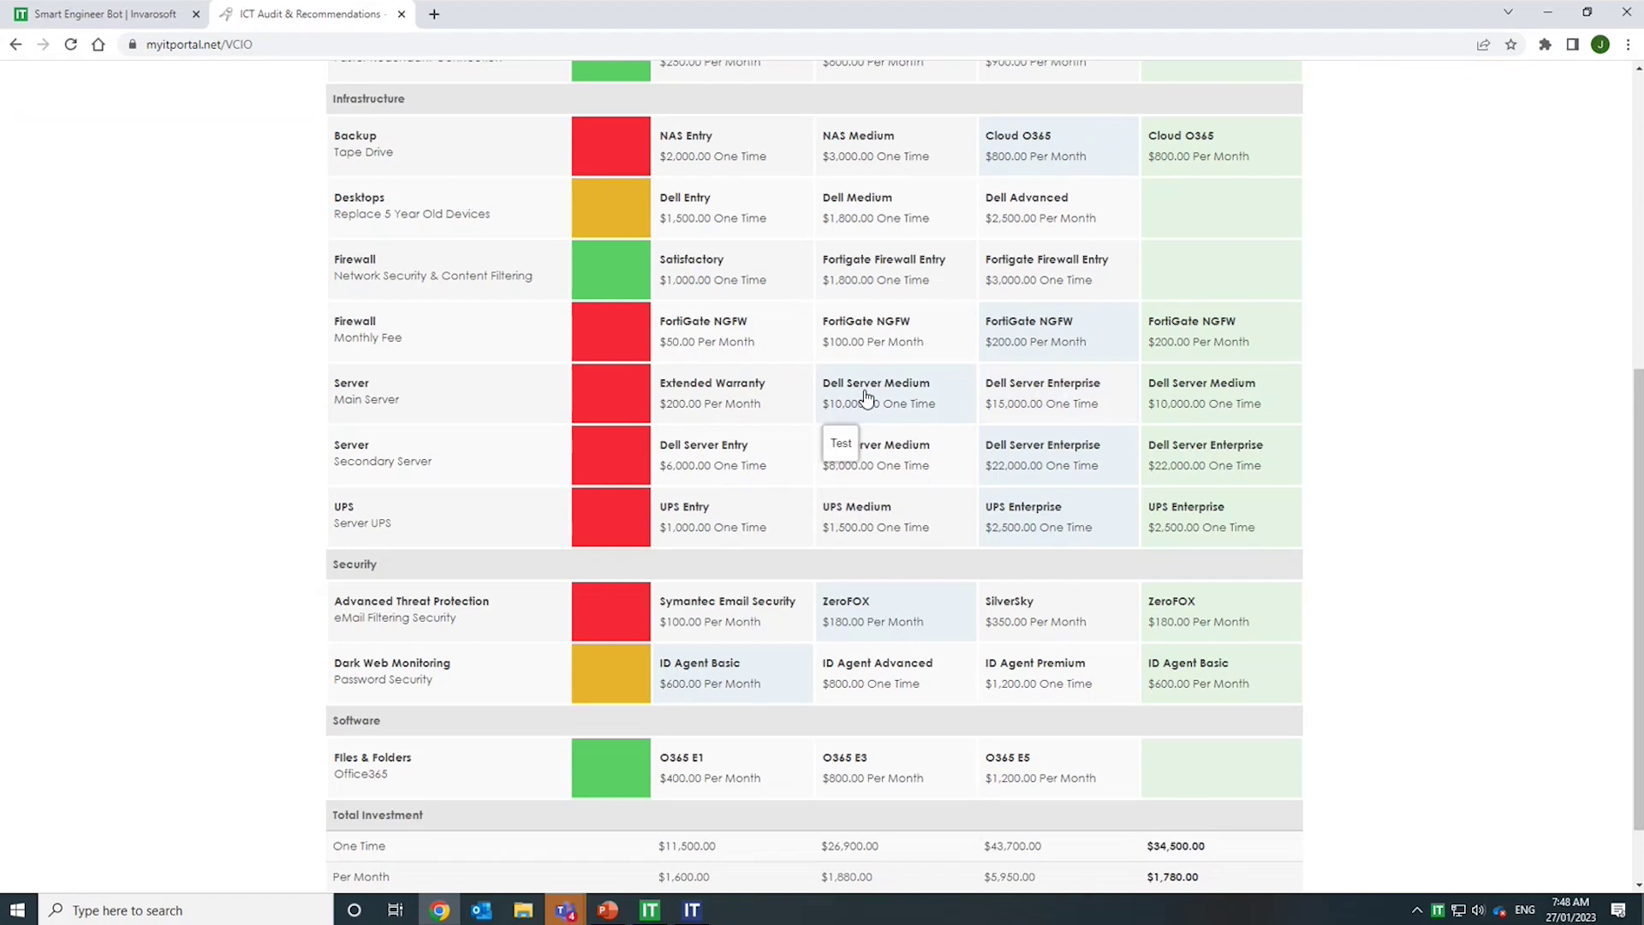
pyautogui.click(874, 470)
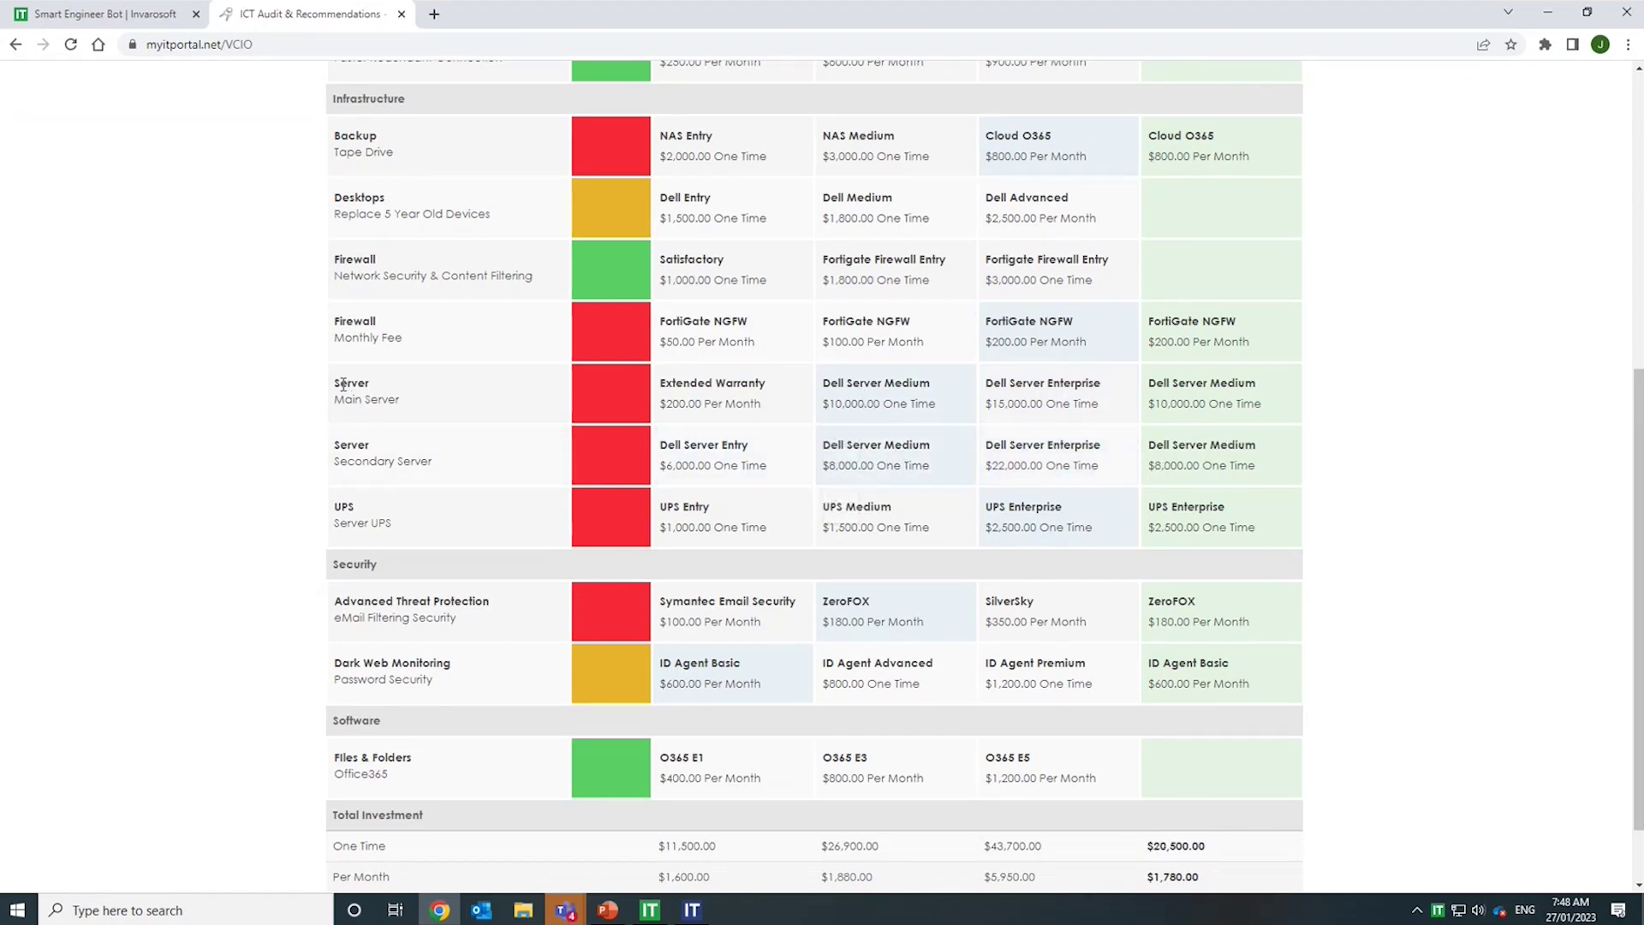
pyautogui.moveTo(334, 383); pyautogui.dragTo(506, 473)
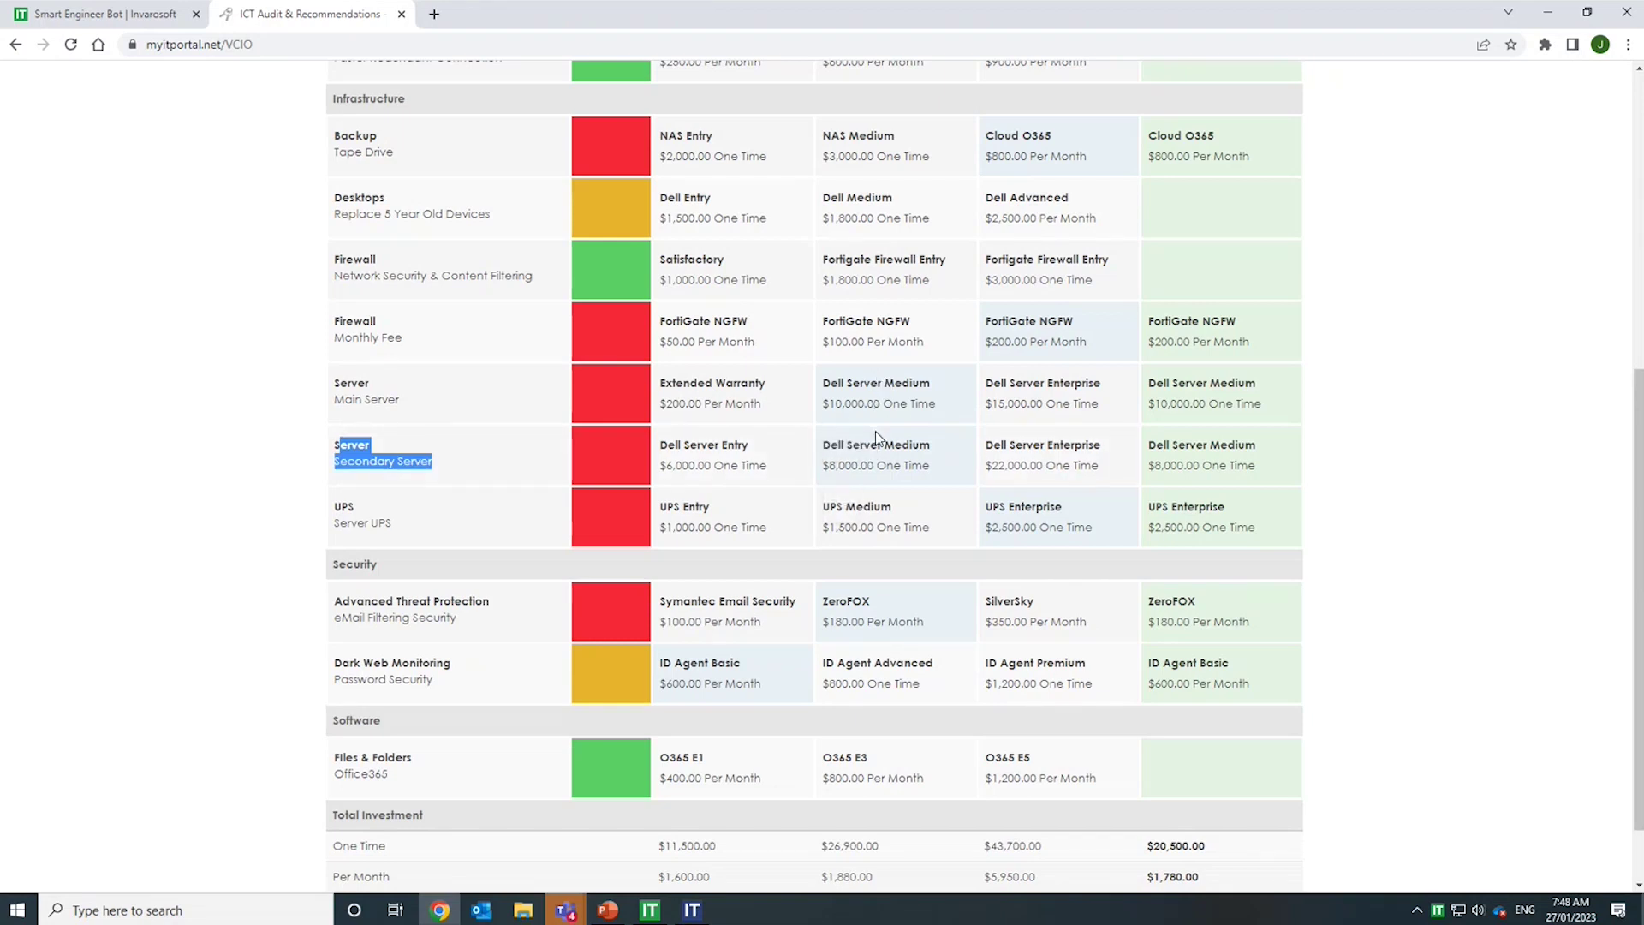
pyautogui.click(1187, 847)
pyautogui.doubleClick(1188, 848)
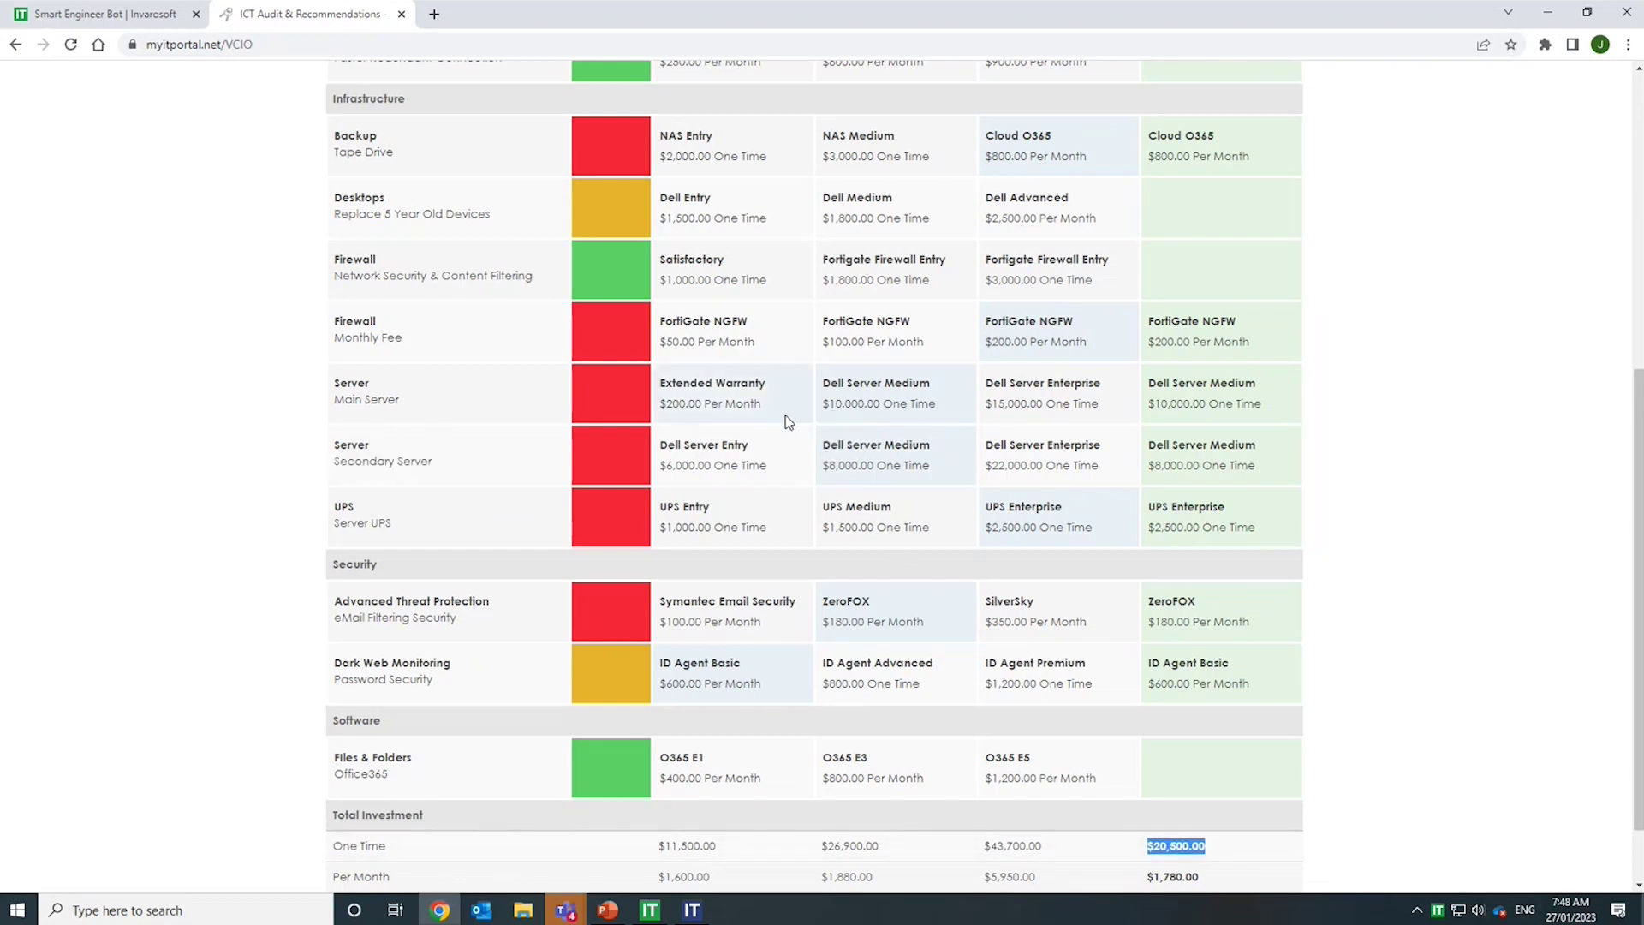
# - Switch the main server to Extended Warranty, for $10,500.00 one-time and $1,980.00 monthly
pyautogui.click(704, 396)
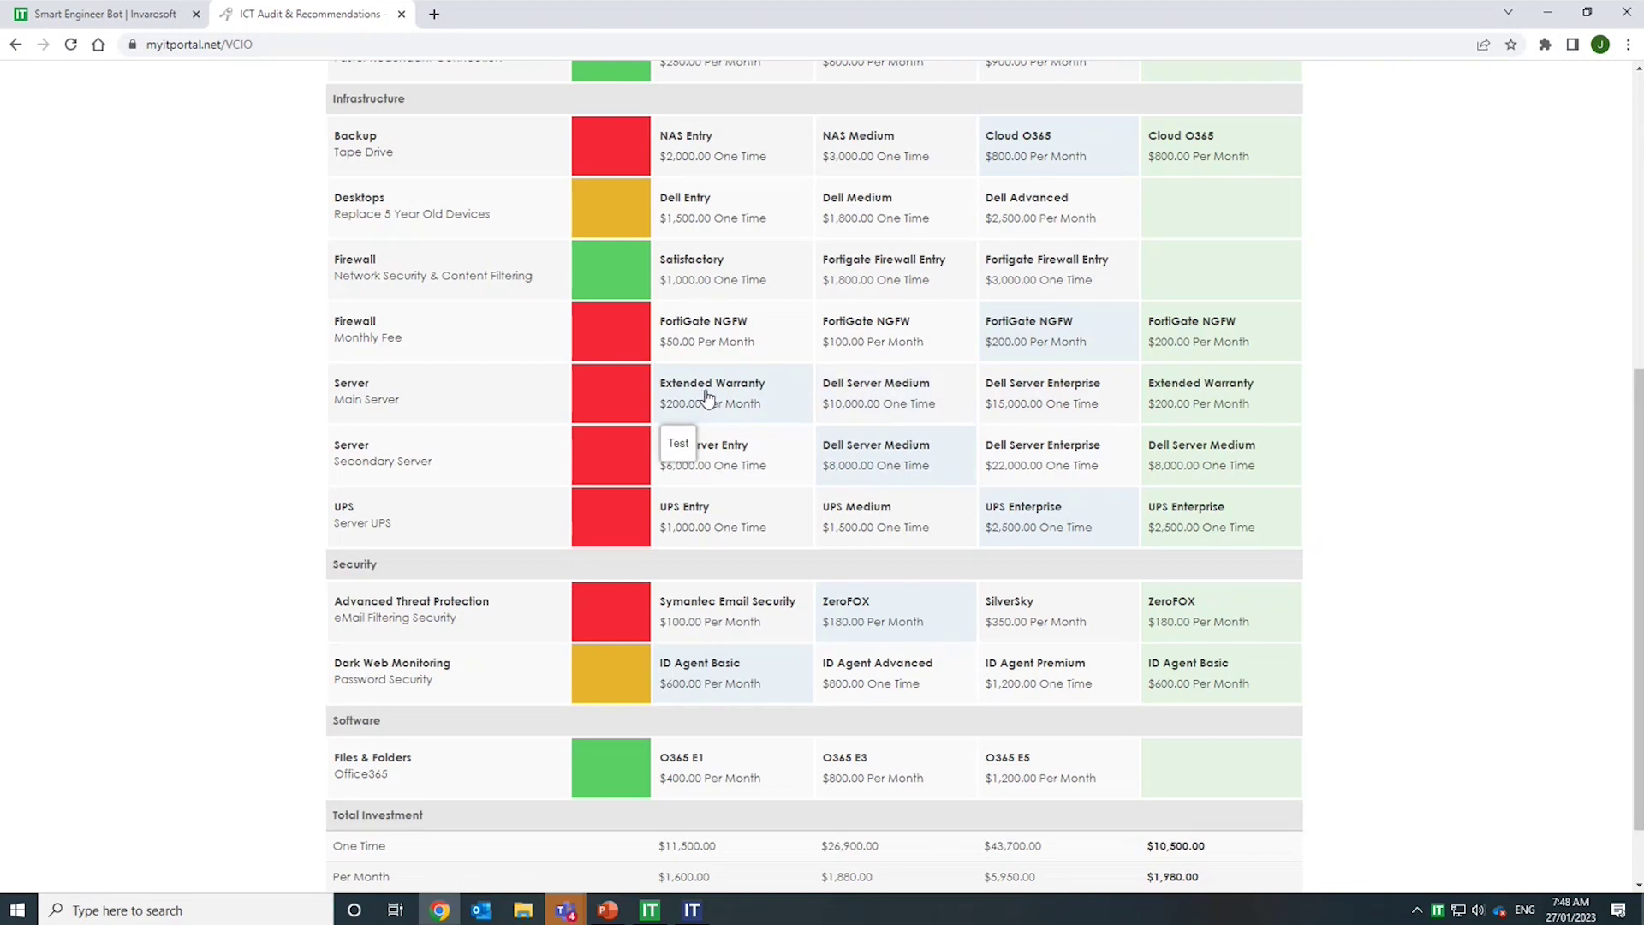
pyautogui.moveTo(330, 380); pyautogui.dragTo(409, 408)
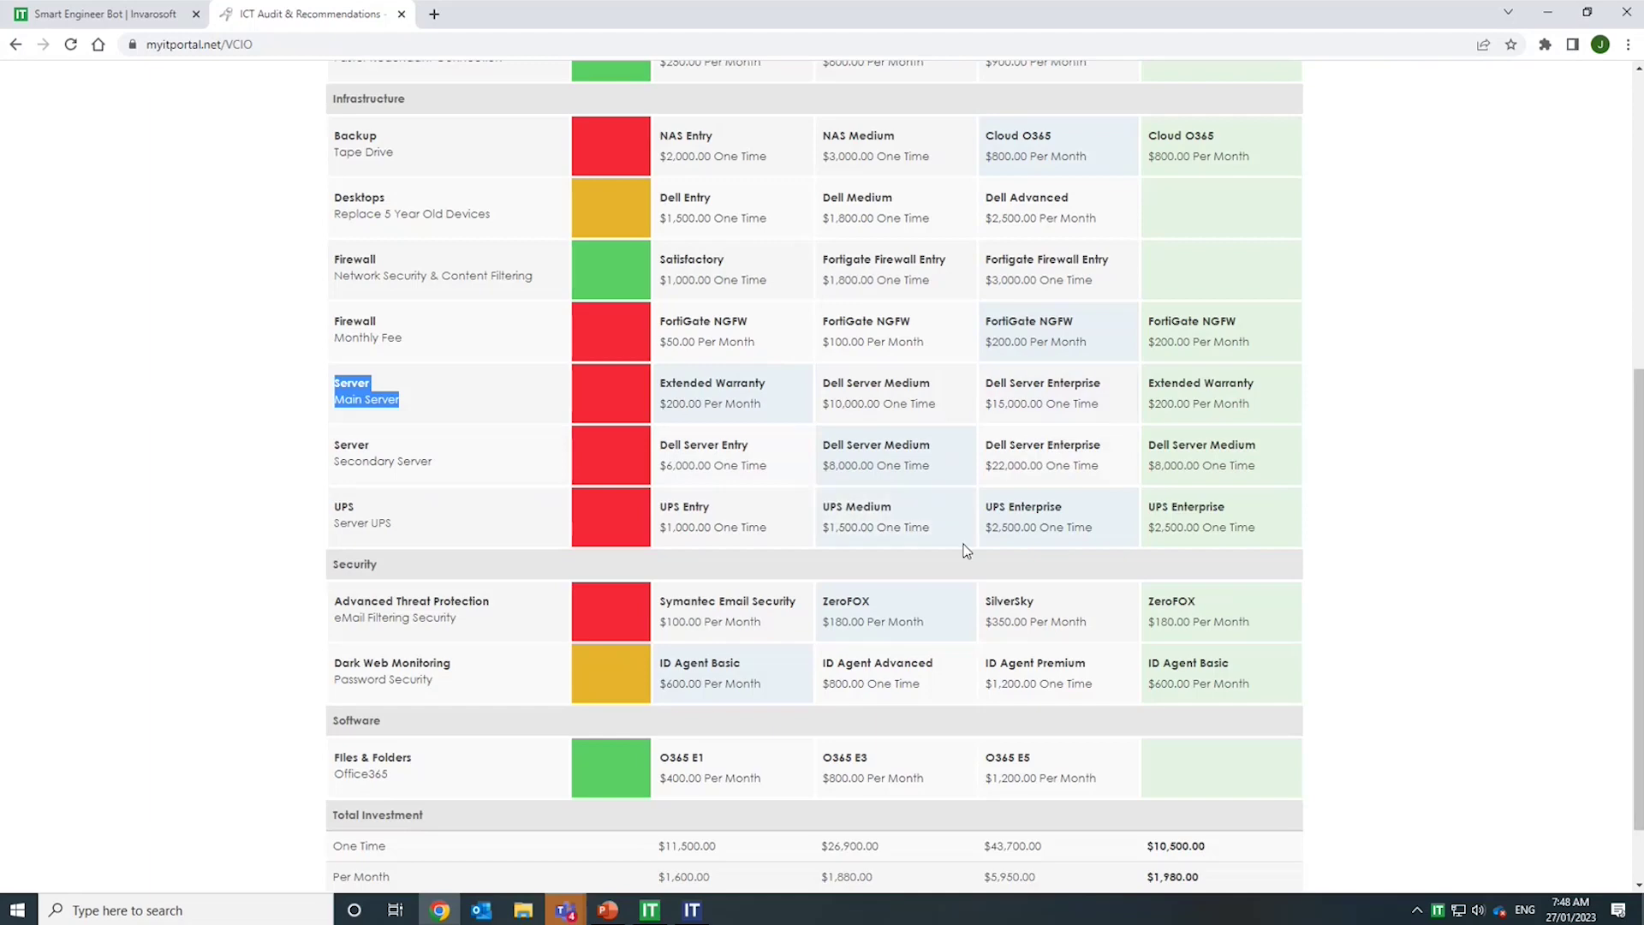
pyautogui.scroll(-1, 1042, 744)
# - Review the updated recommendations, highlighting the $10,500.00 one-time total
pyautogui.scroll(2, 1124, 761)
pyautogui.scroll(5, 1124, 761)
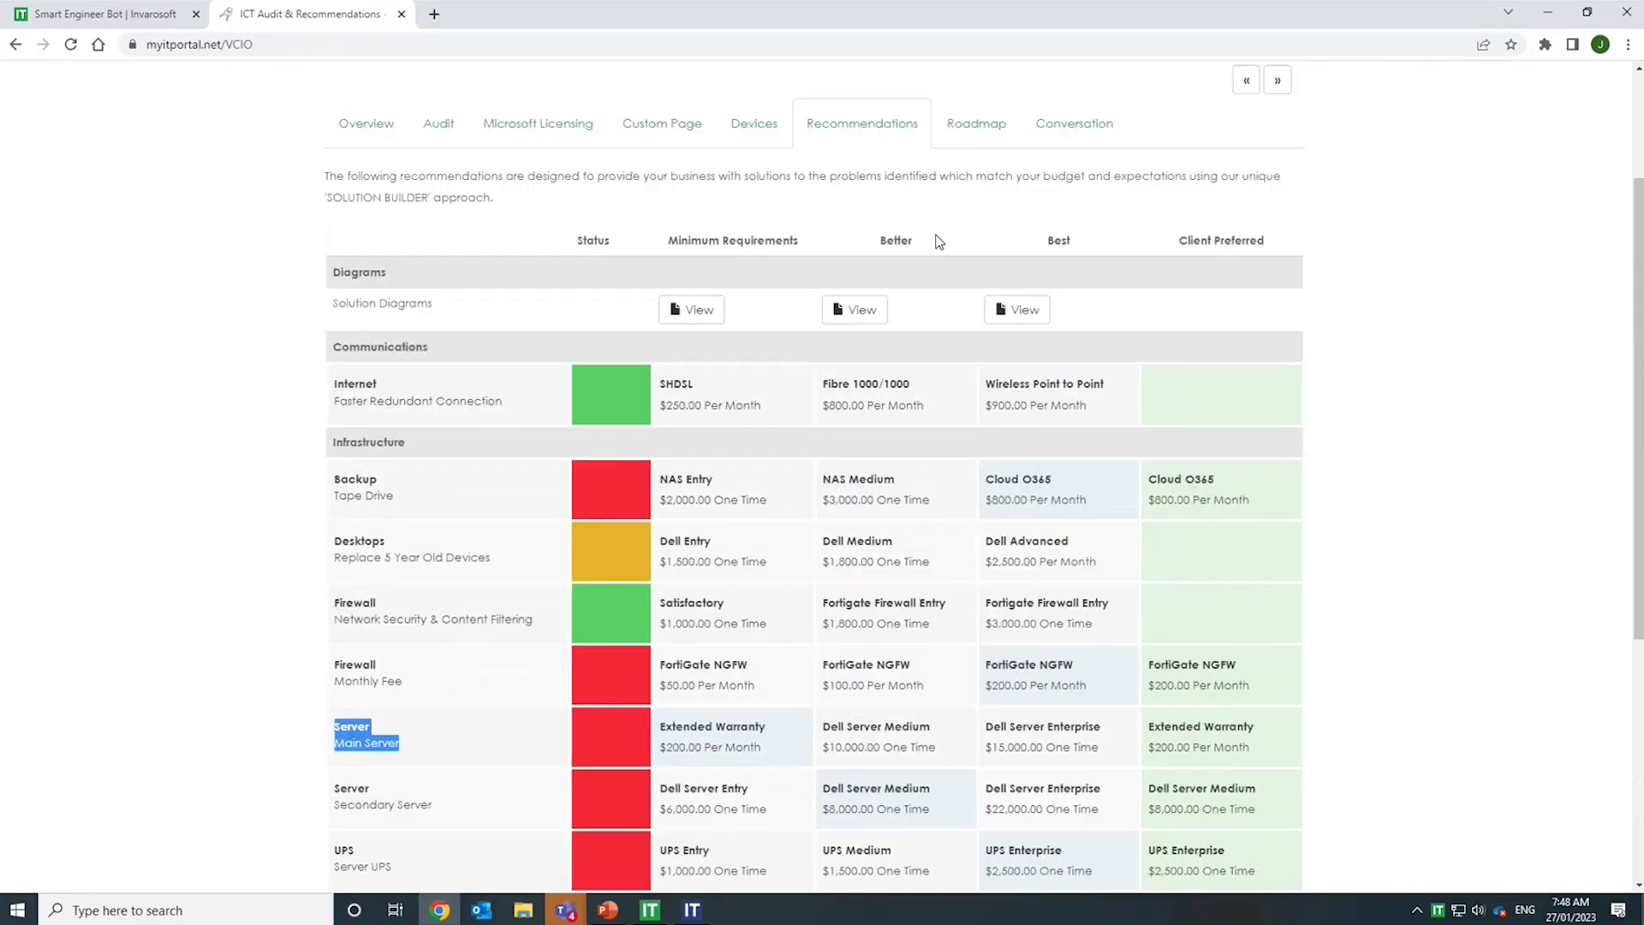
pyautogui.scroll(-6, 922, 448)
pyautogui.moveTo(1209, 760); pyautogui.dragTo(1145, 761)
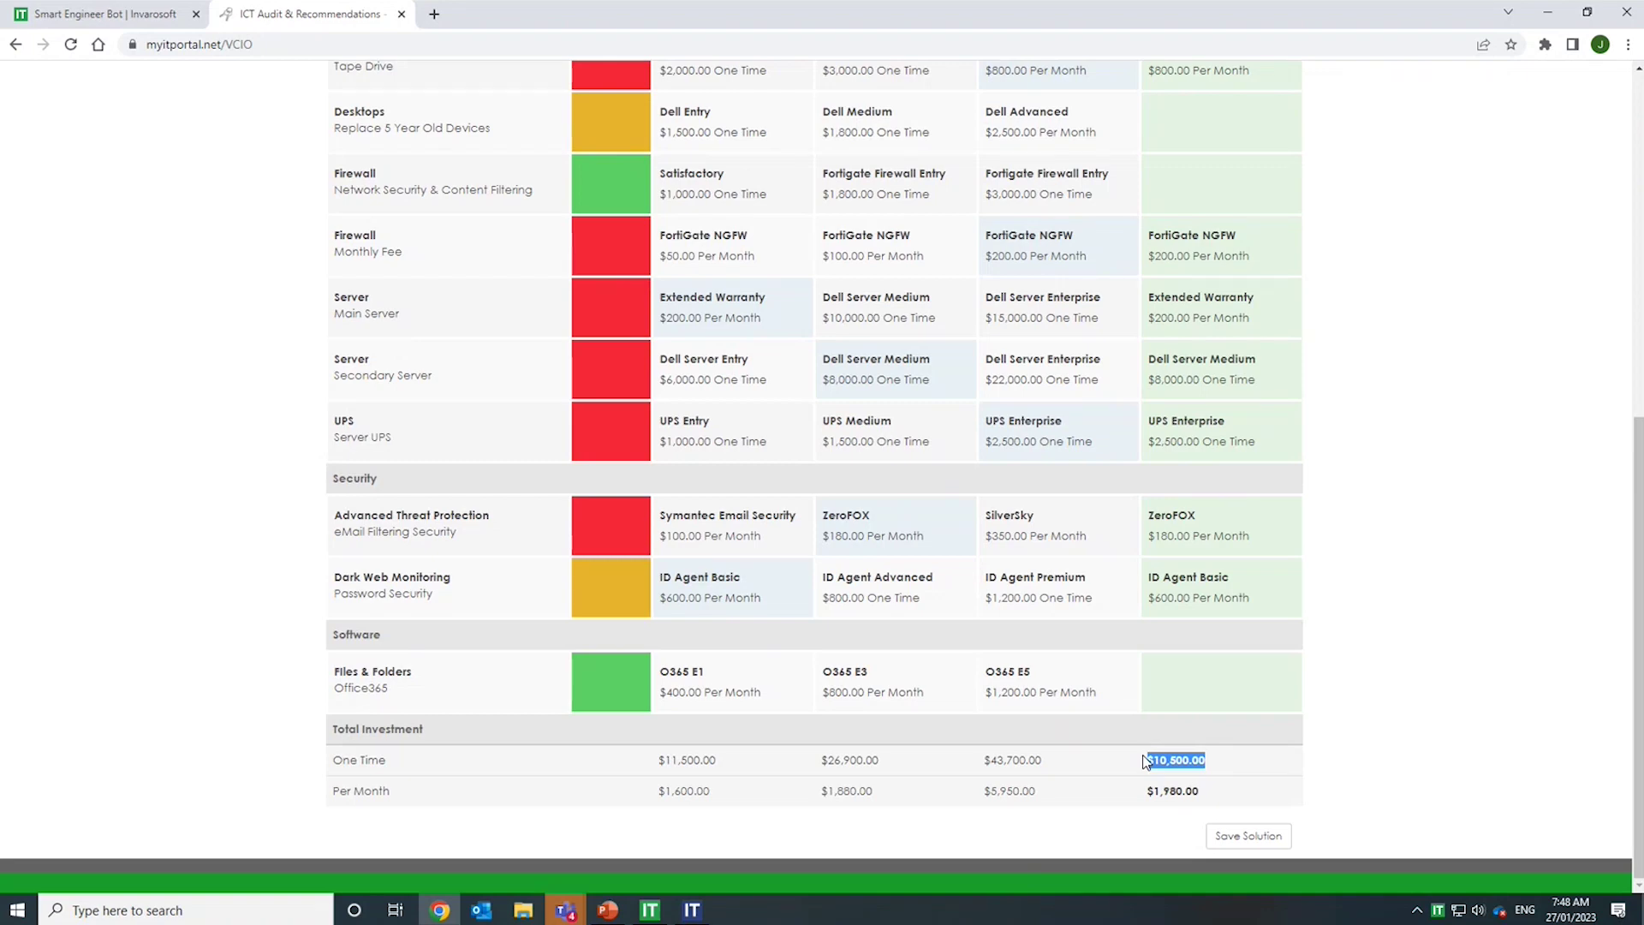
pyautogui.scroll(3, 1099, 615)
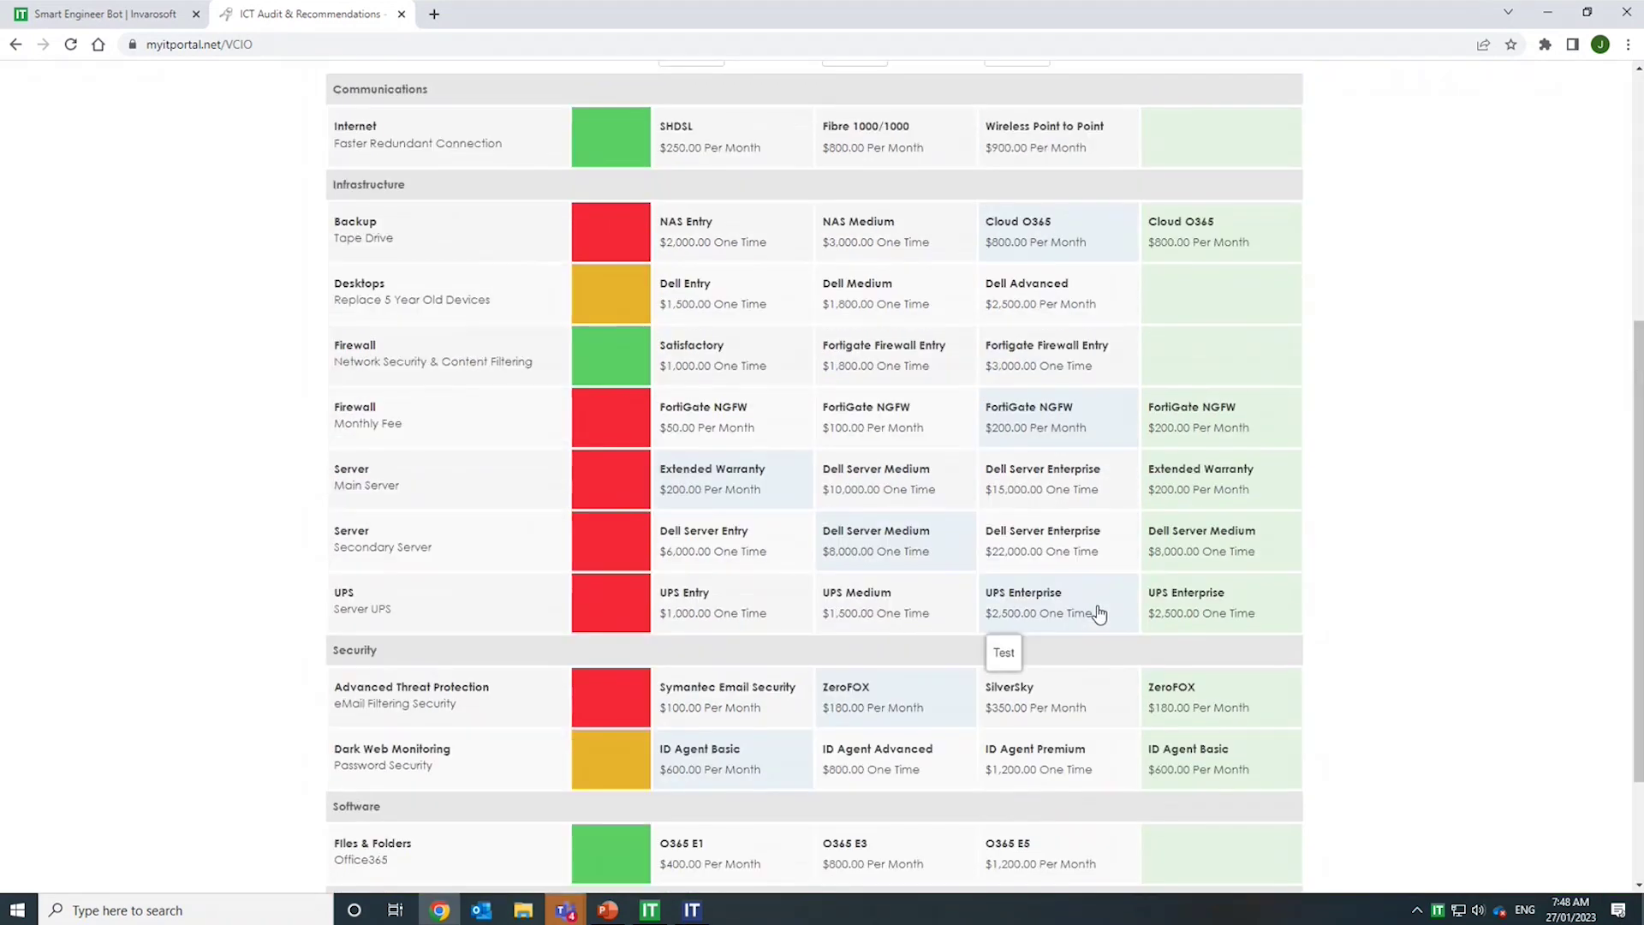
pyautogui.scroll(3, 1099, 614)
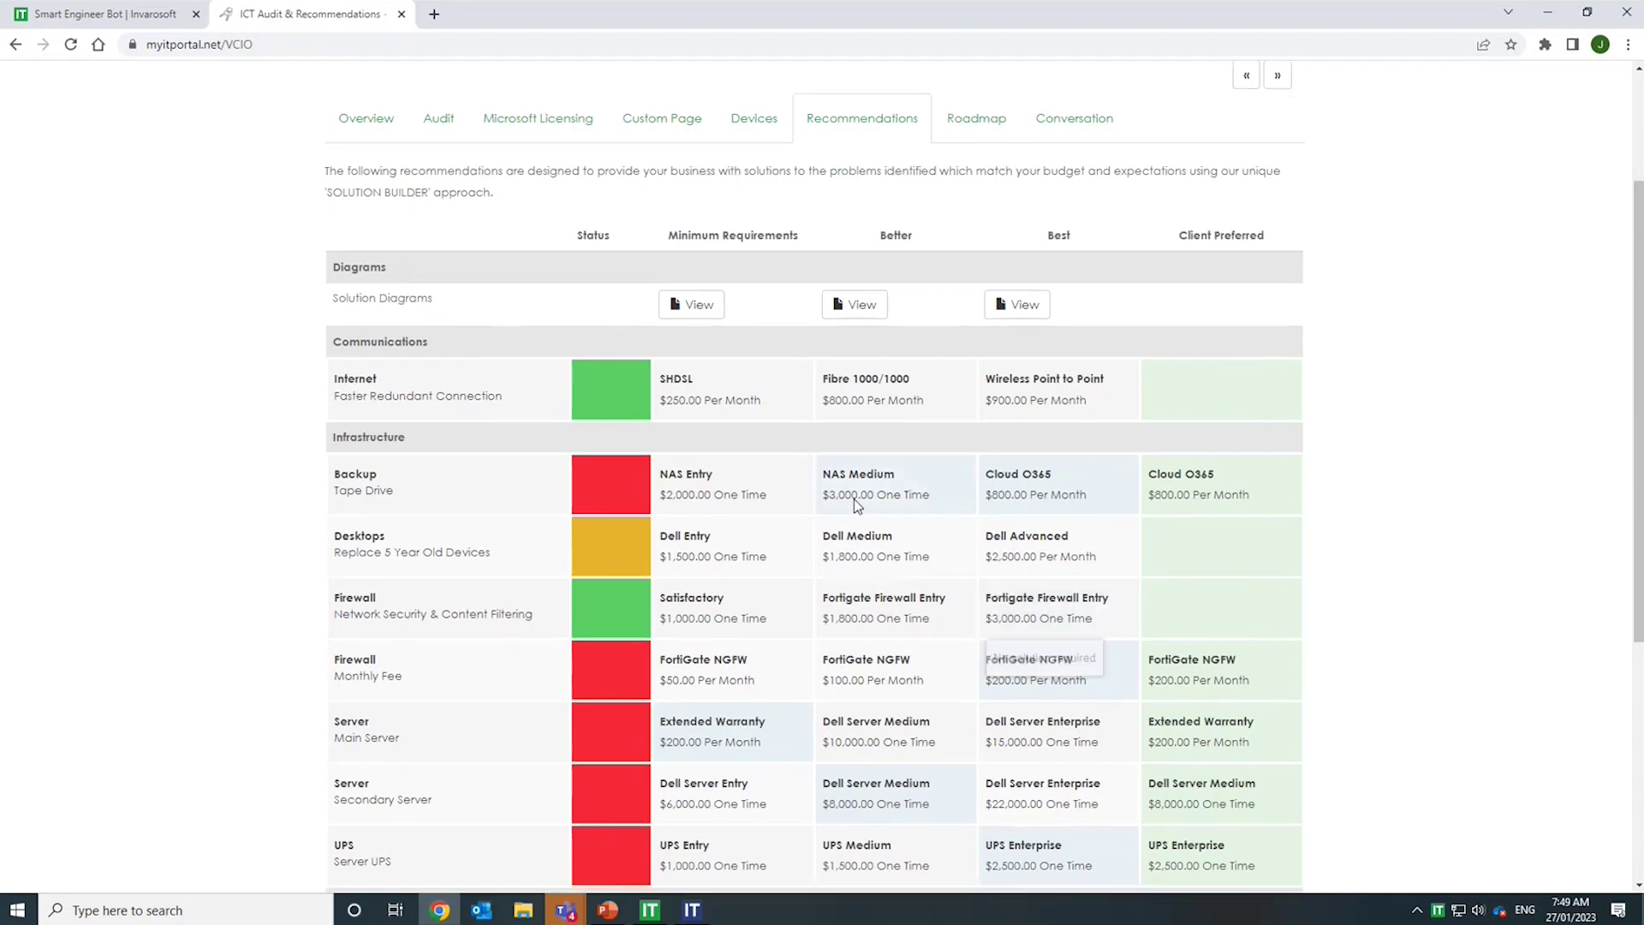
pyautogui.scroll(-3, 1104, 634)
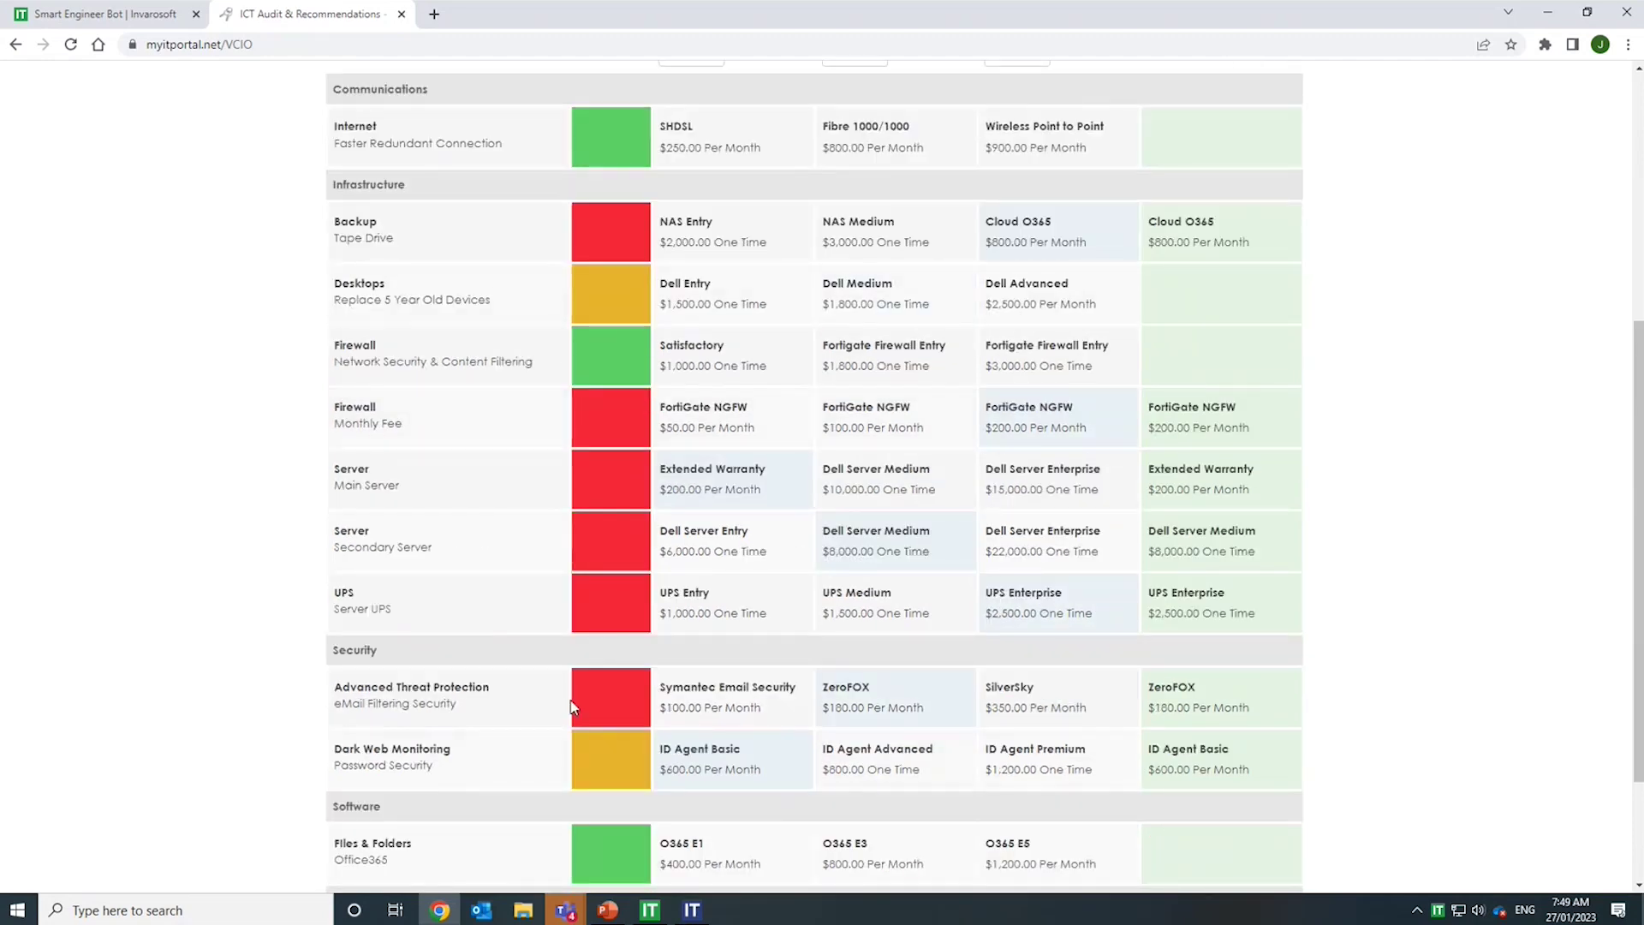
pyautogui.scroll(5, 570, 700)
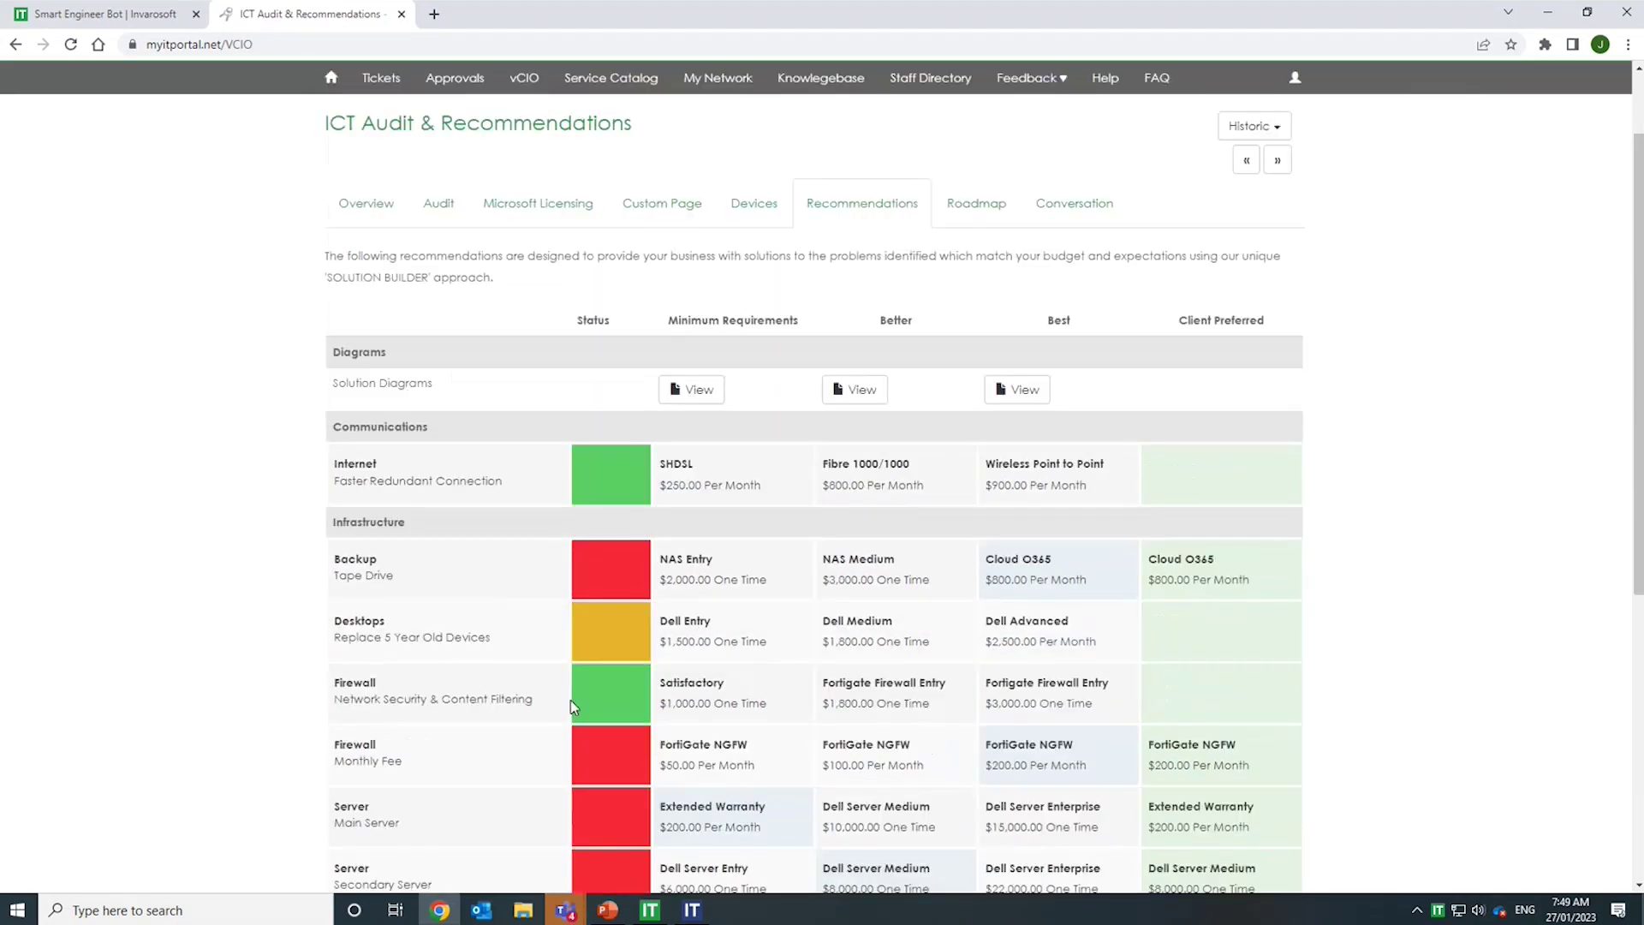
# - Review the Roadmap timeline of audit items, then bring up vCIO options on Smart Engineer Bot
pyautogui.click(988, 313)
pyautogui.scroll(-2, 12, 647)
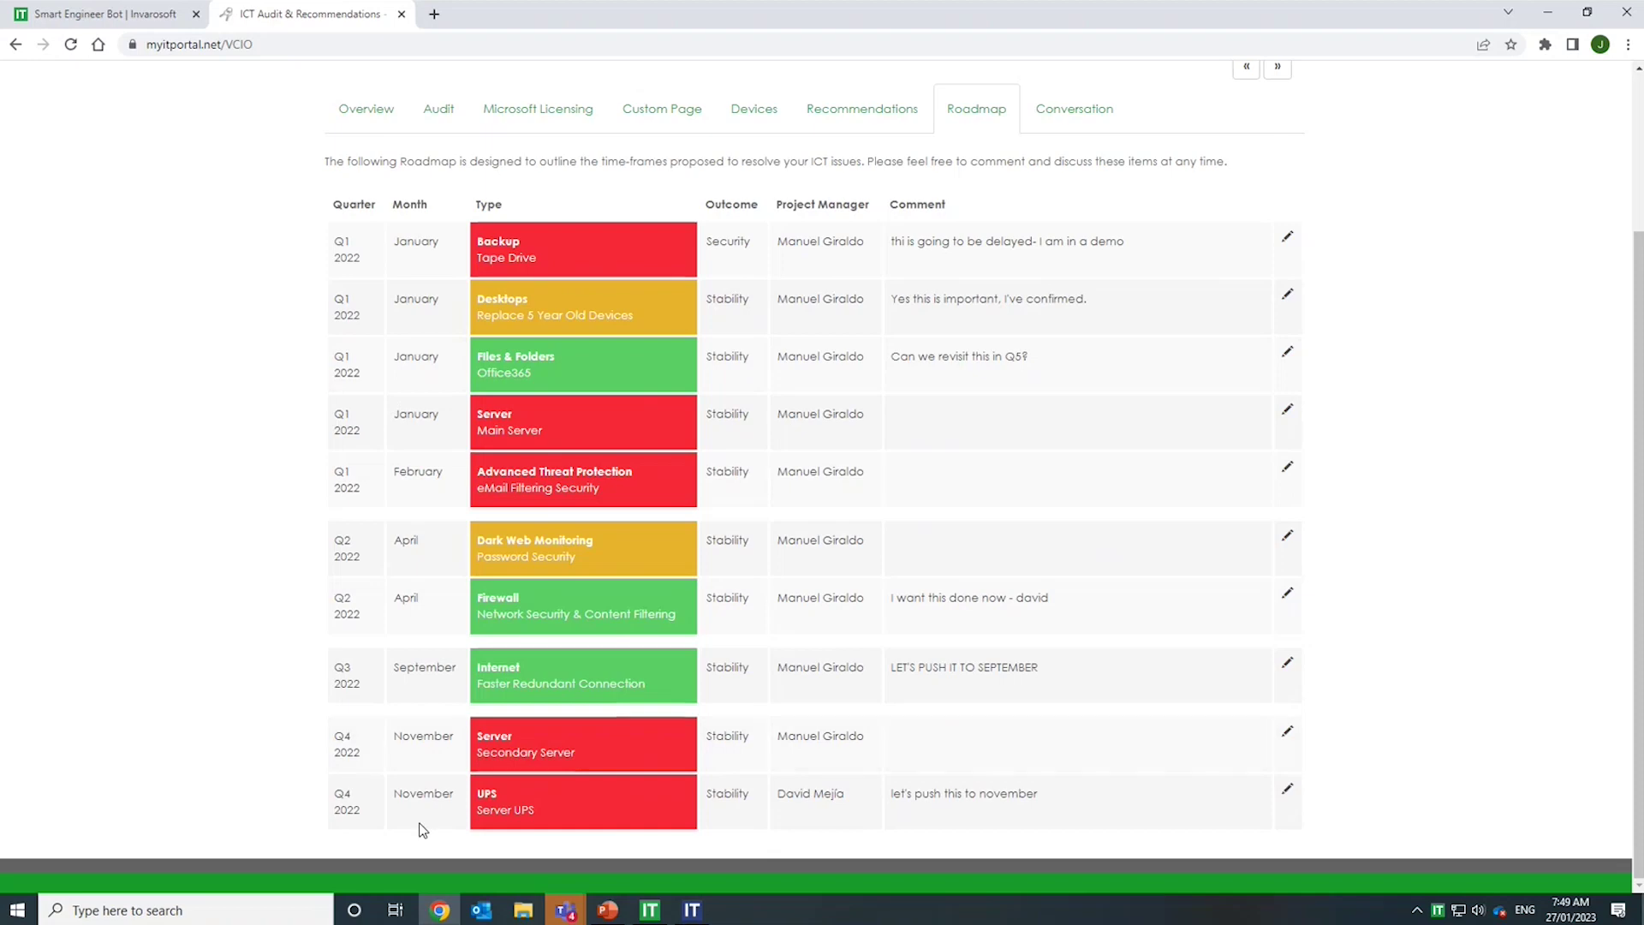
pyautogui.scroll(3, 422, 828)
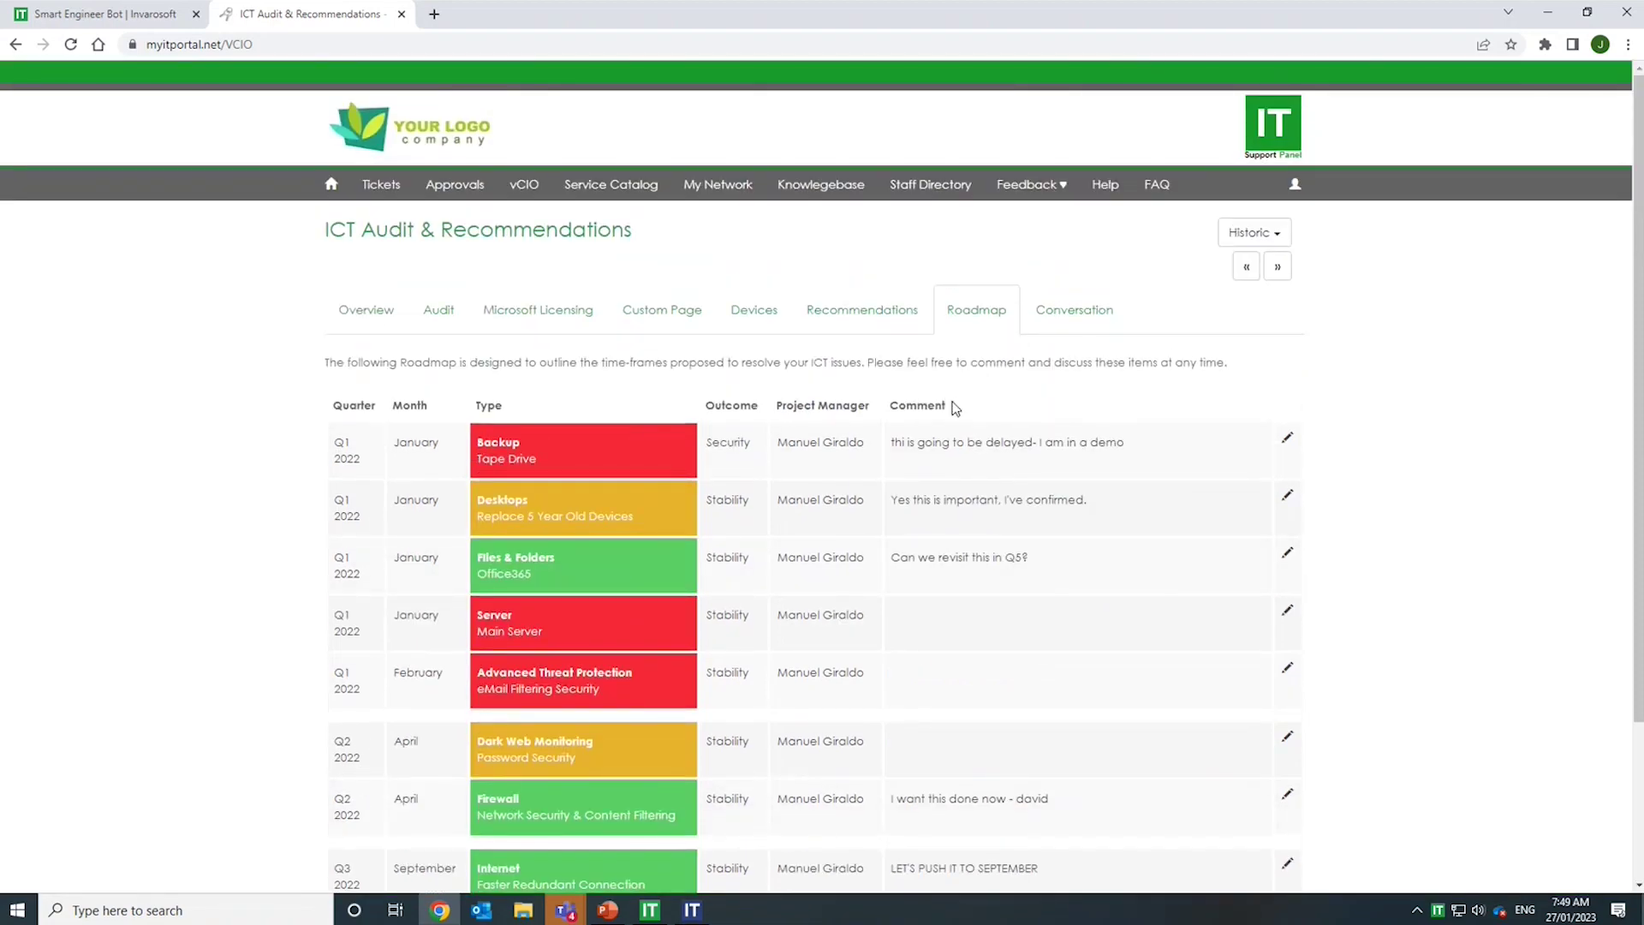
pyautogui.click(104, 13)
pyautogui.click(1198, 165)
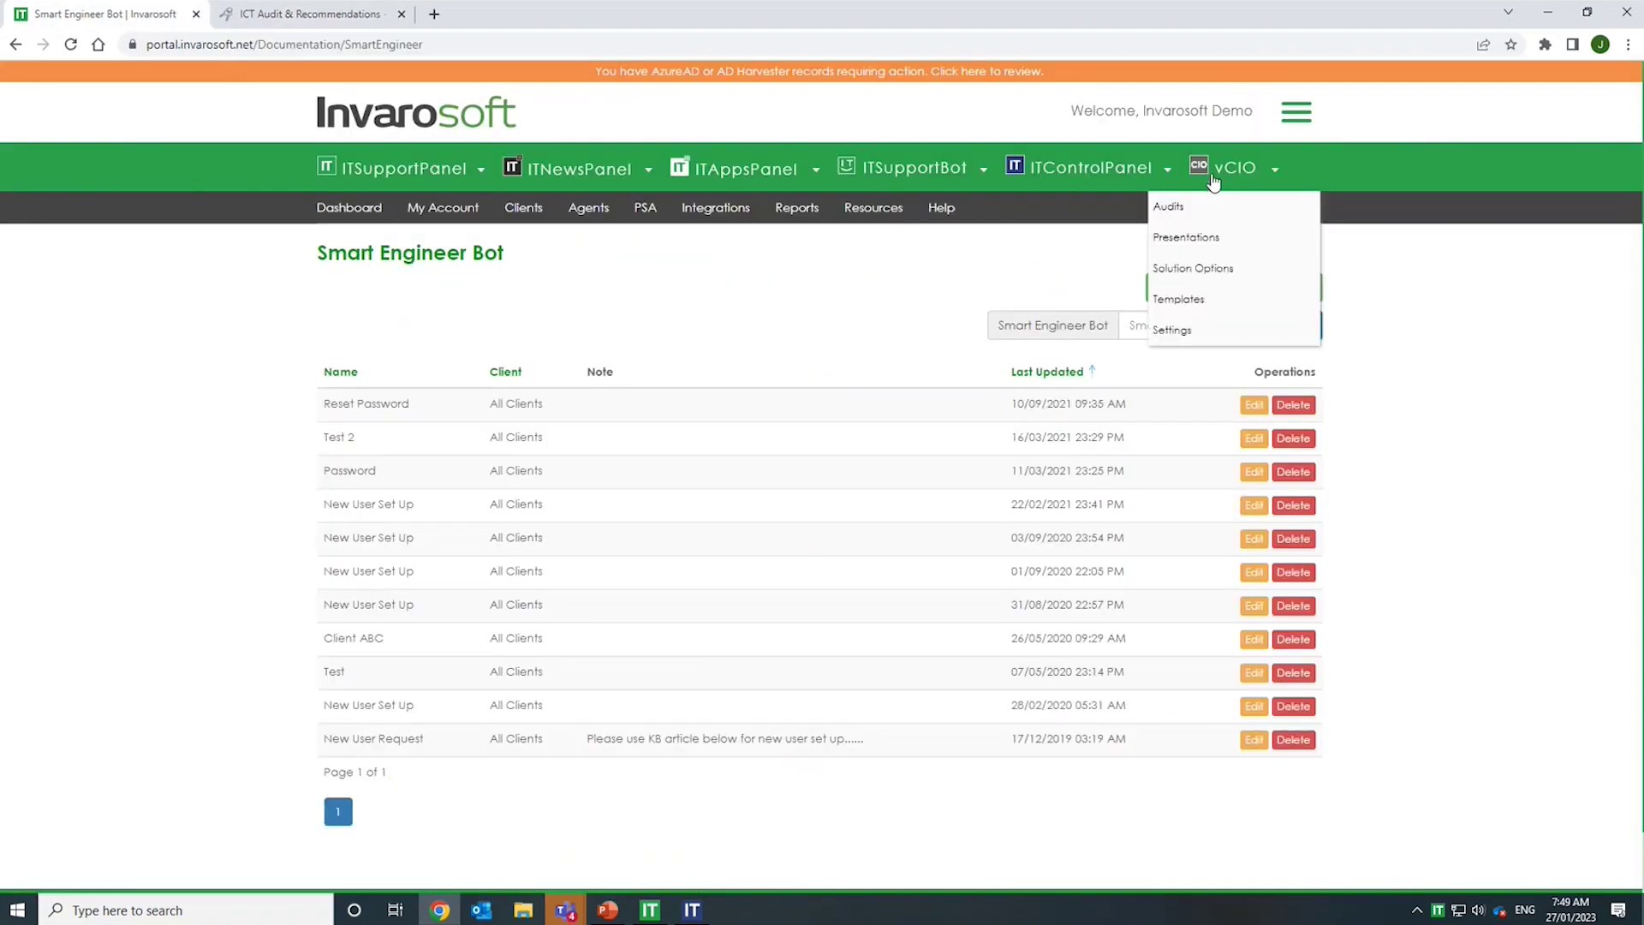
# - Edit the Demo Audit from vCIO > Audits, scroll to its audit items, and launch the chat app
pyautogui.click(1197, 212)
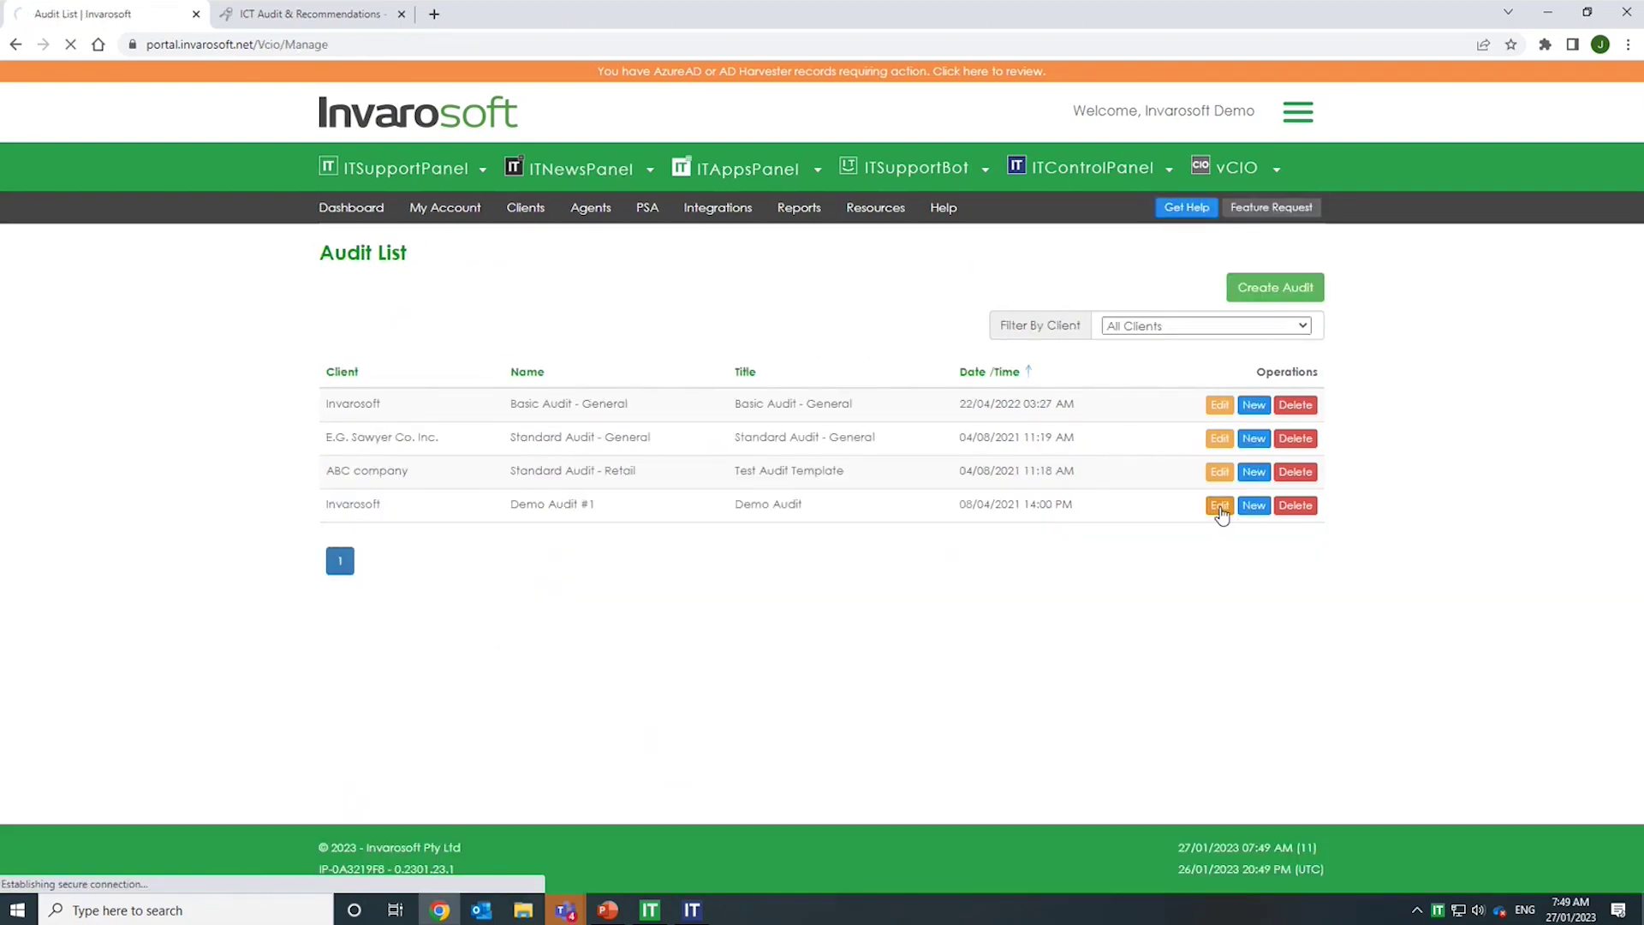
pyautogui.click(1220, 506)
pyautogui.scroll(-5, 989, 592)
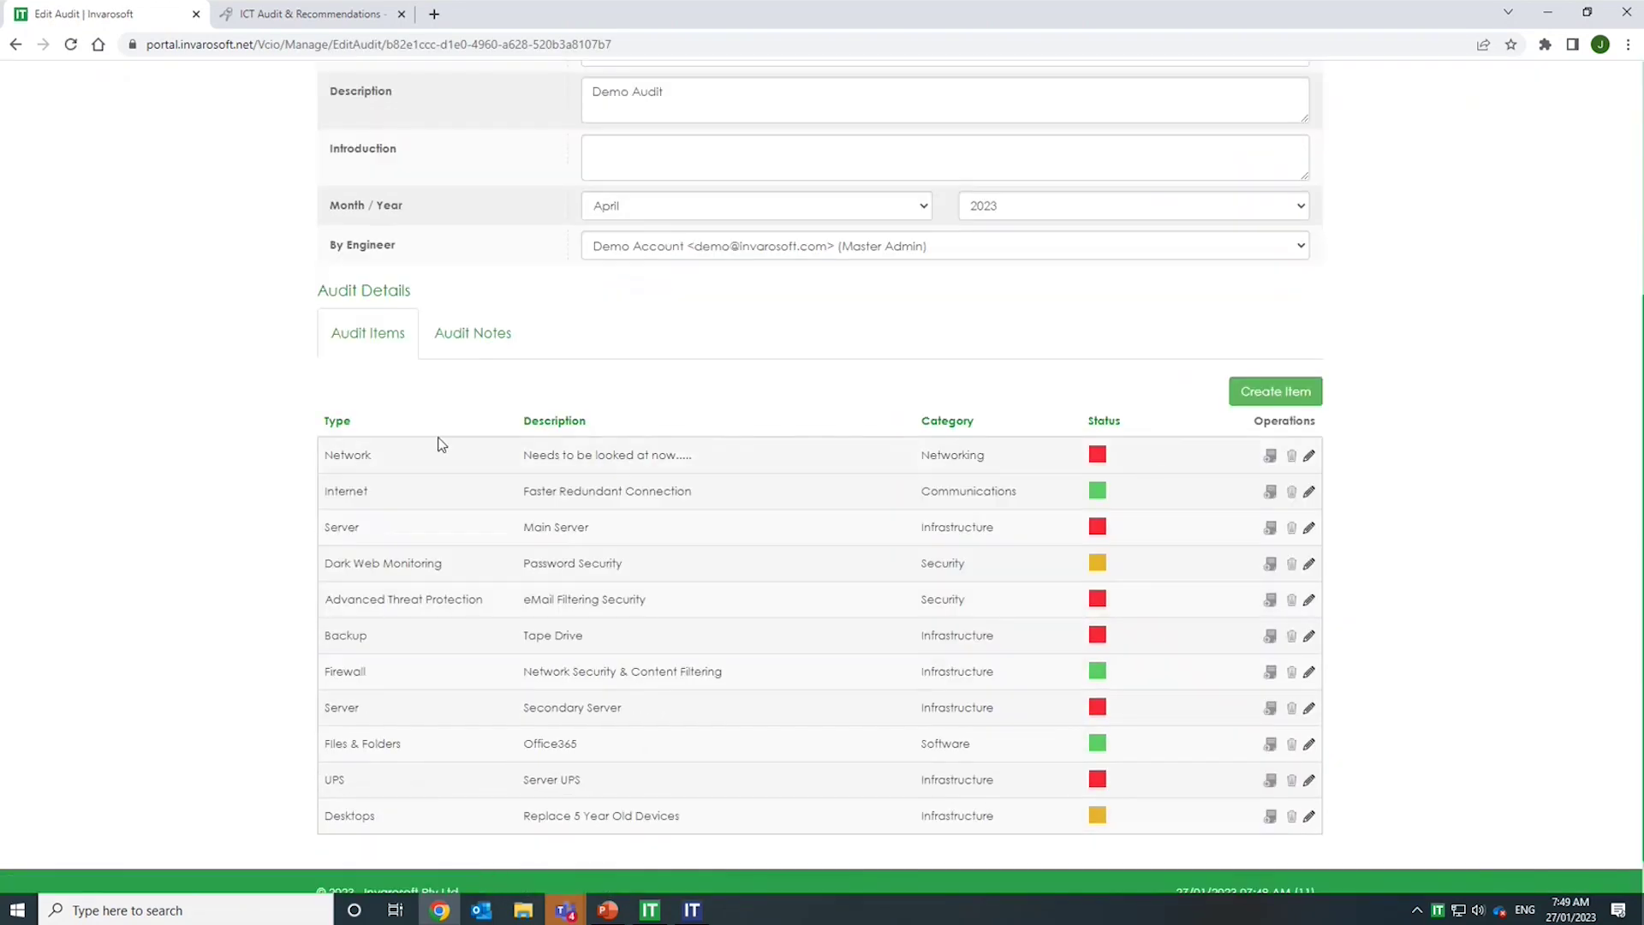
pyautogui.moveTo(322, 459)
pyautogui.mouseDown()
pyautogui.moveTo(947, 480)
pyautogui.moveTo(1098, 520)
pyautogui.moveTo(312, 470)
pyautogui.moveTo(323, 451)
pyautogui.mouseUp()
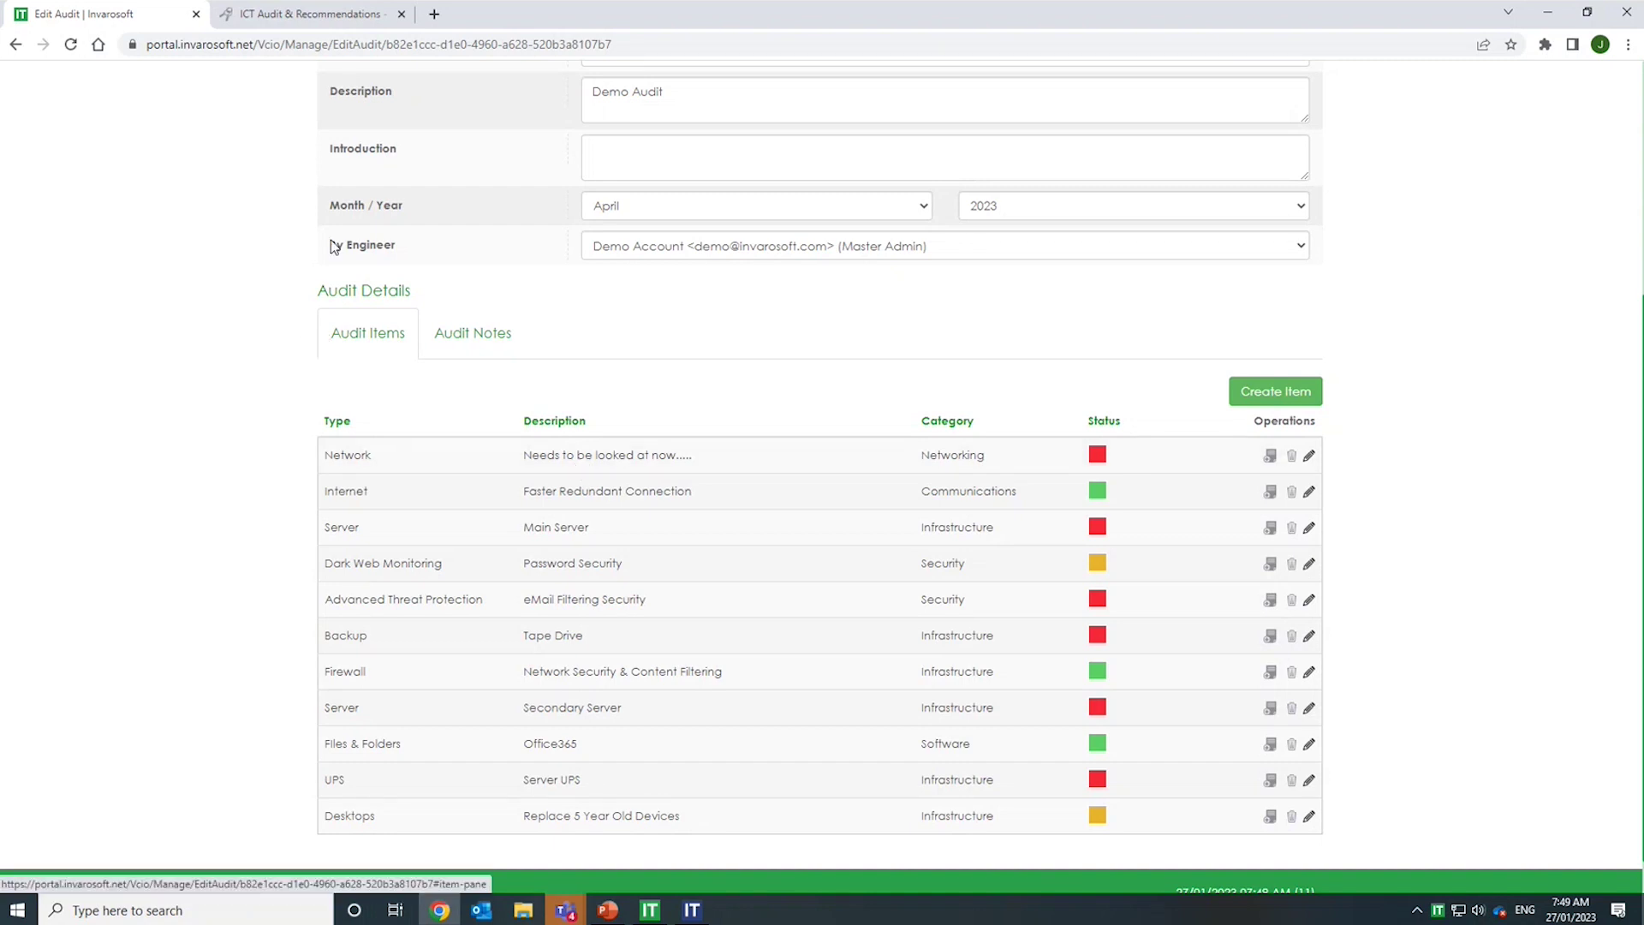
pyautogui.click(692, 909)
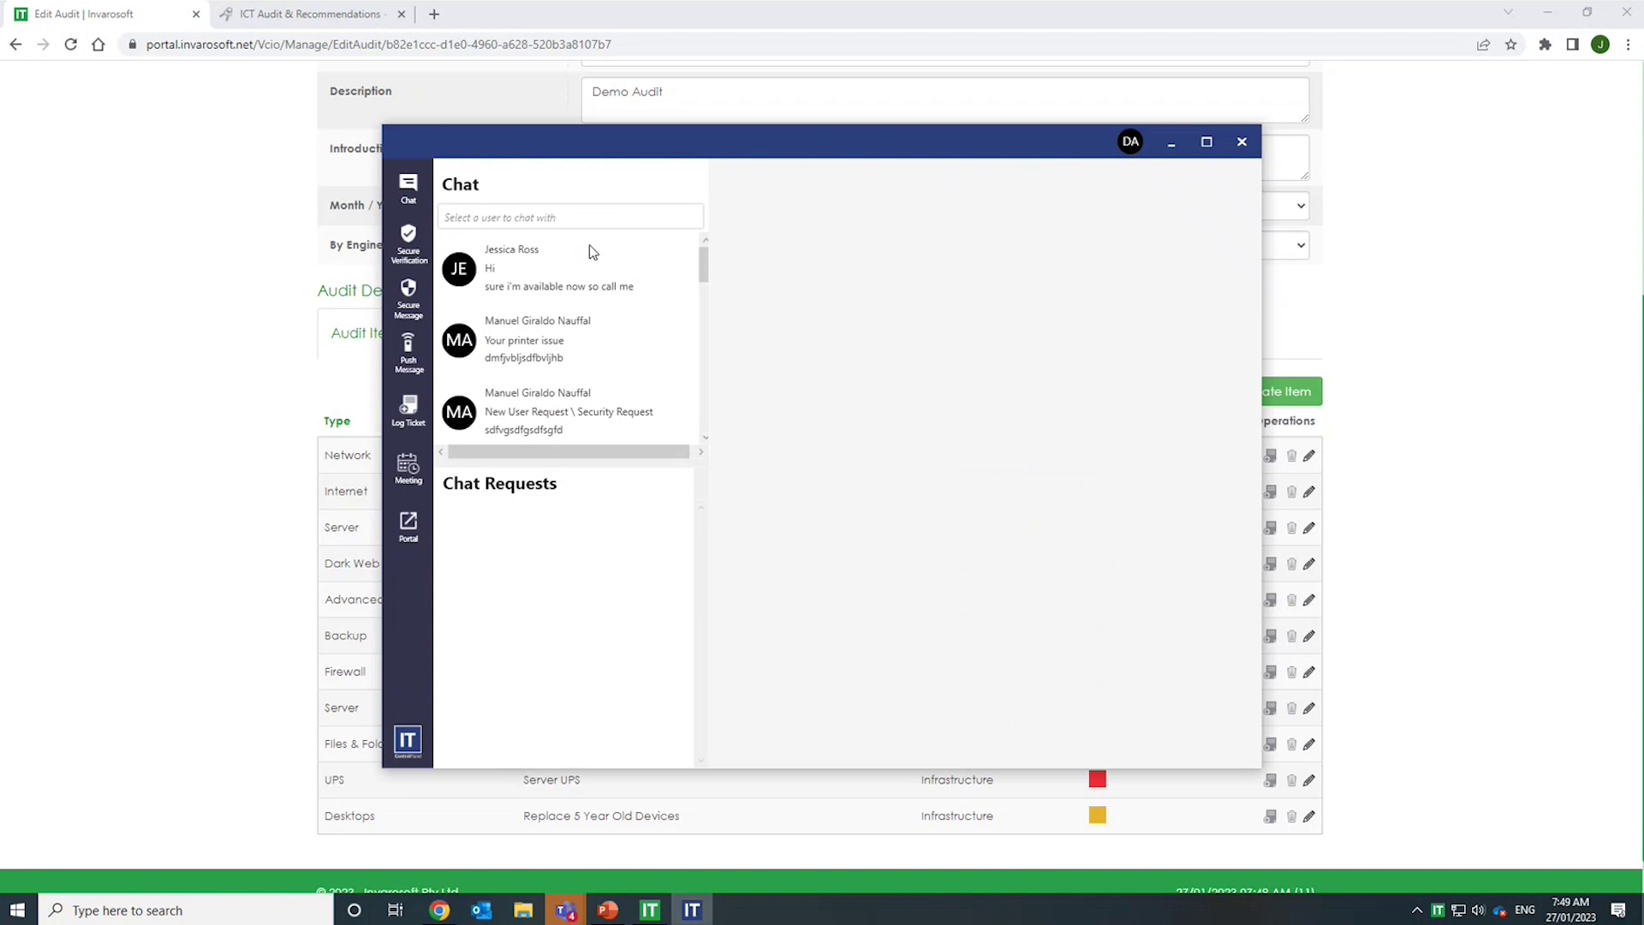
# - Widen the chat window, move it left, and open the desktop support panel from the tray
pyautogui.moveTo(1262, 229); pyautogui.dragTo(1451, 228)
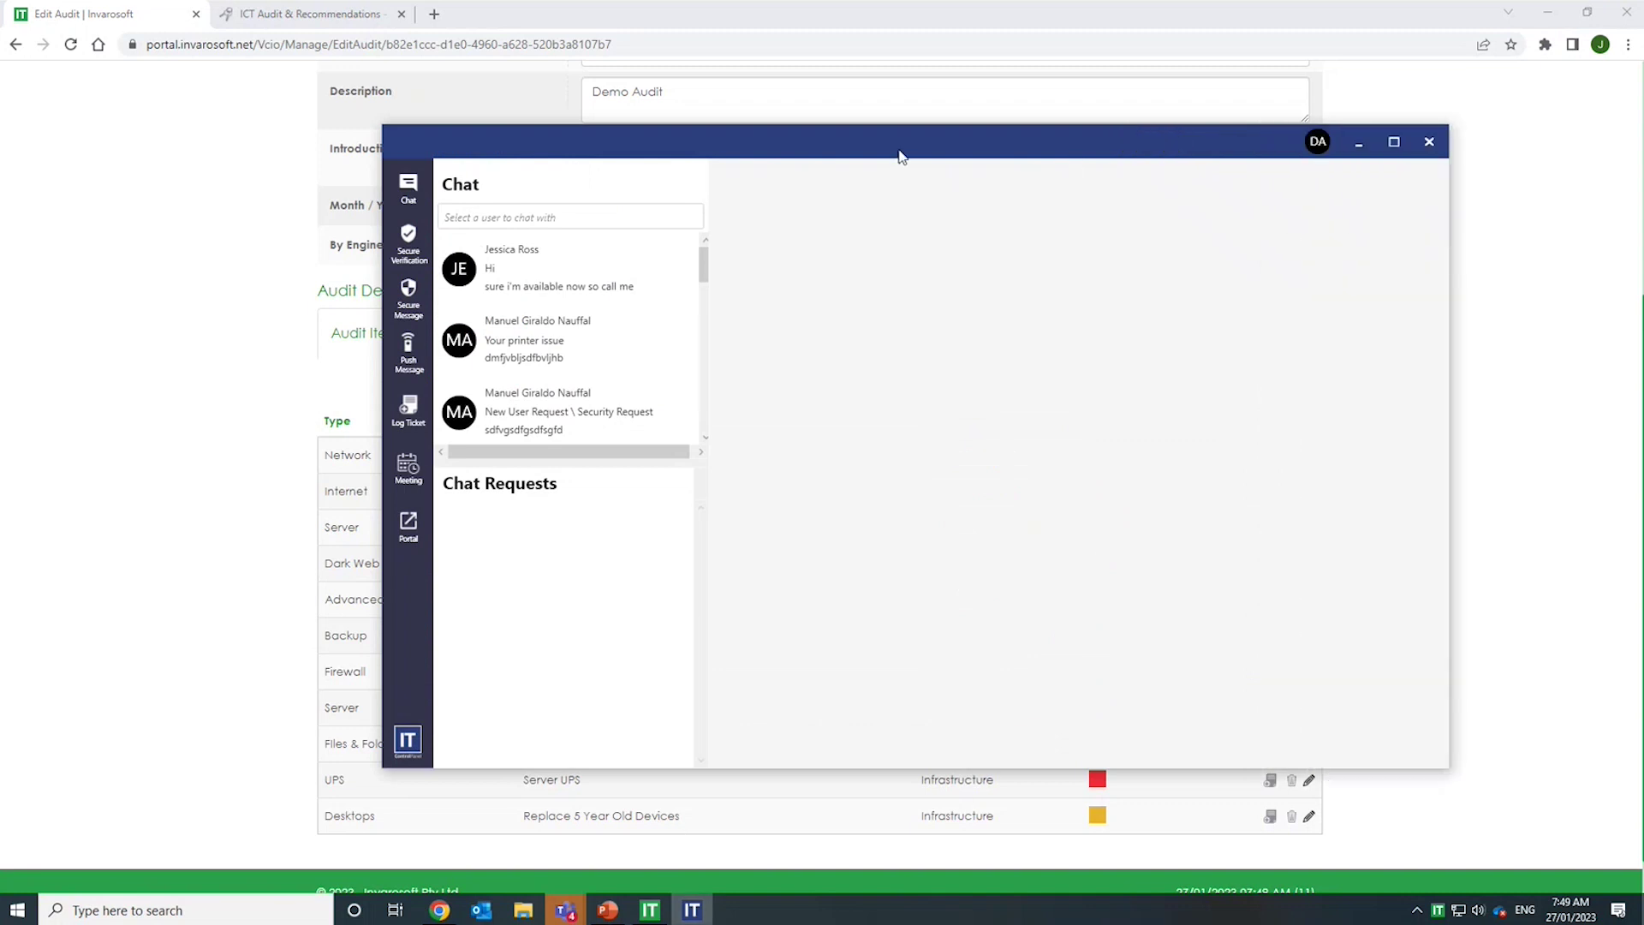
pyautogui.moveTo(931, 156); pyautogui.dragTo(583, 130)
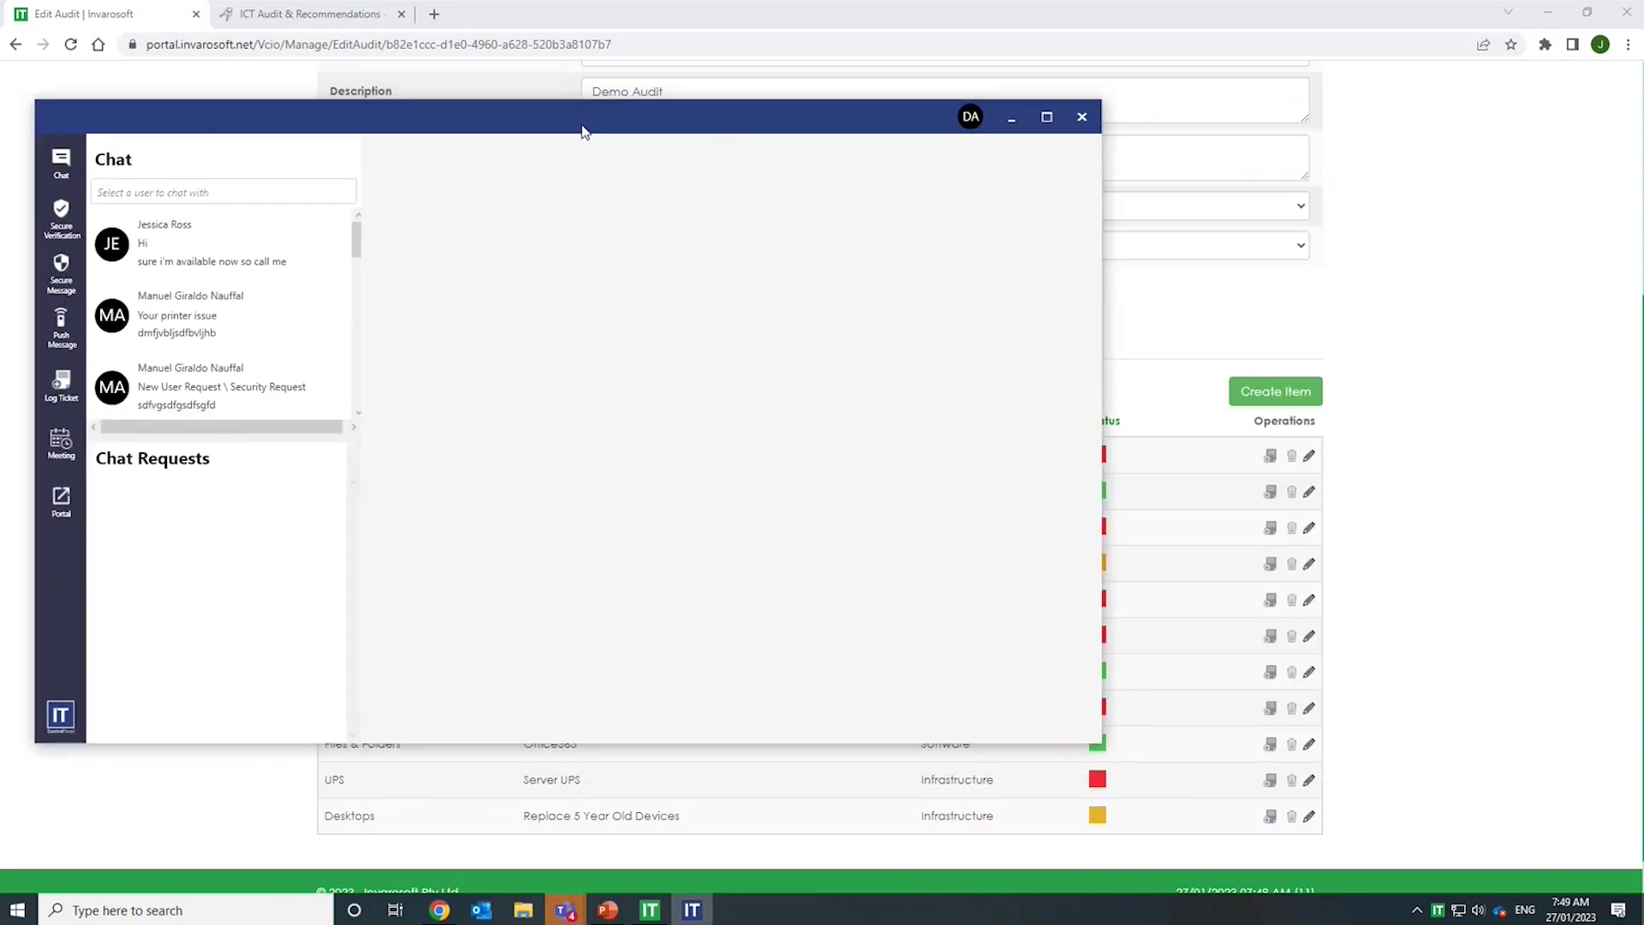
pyautogui.click(1438, 909)
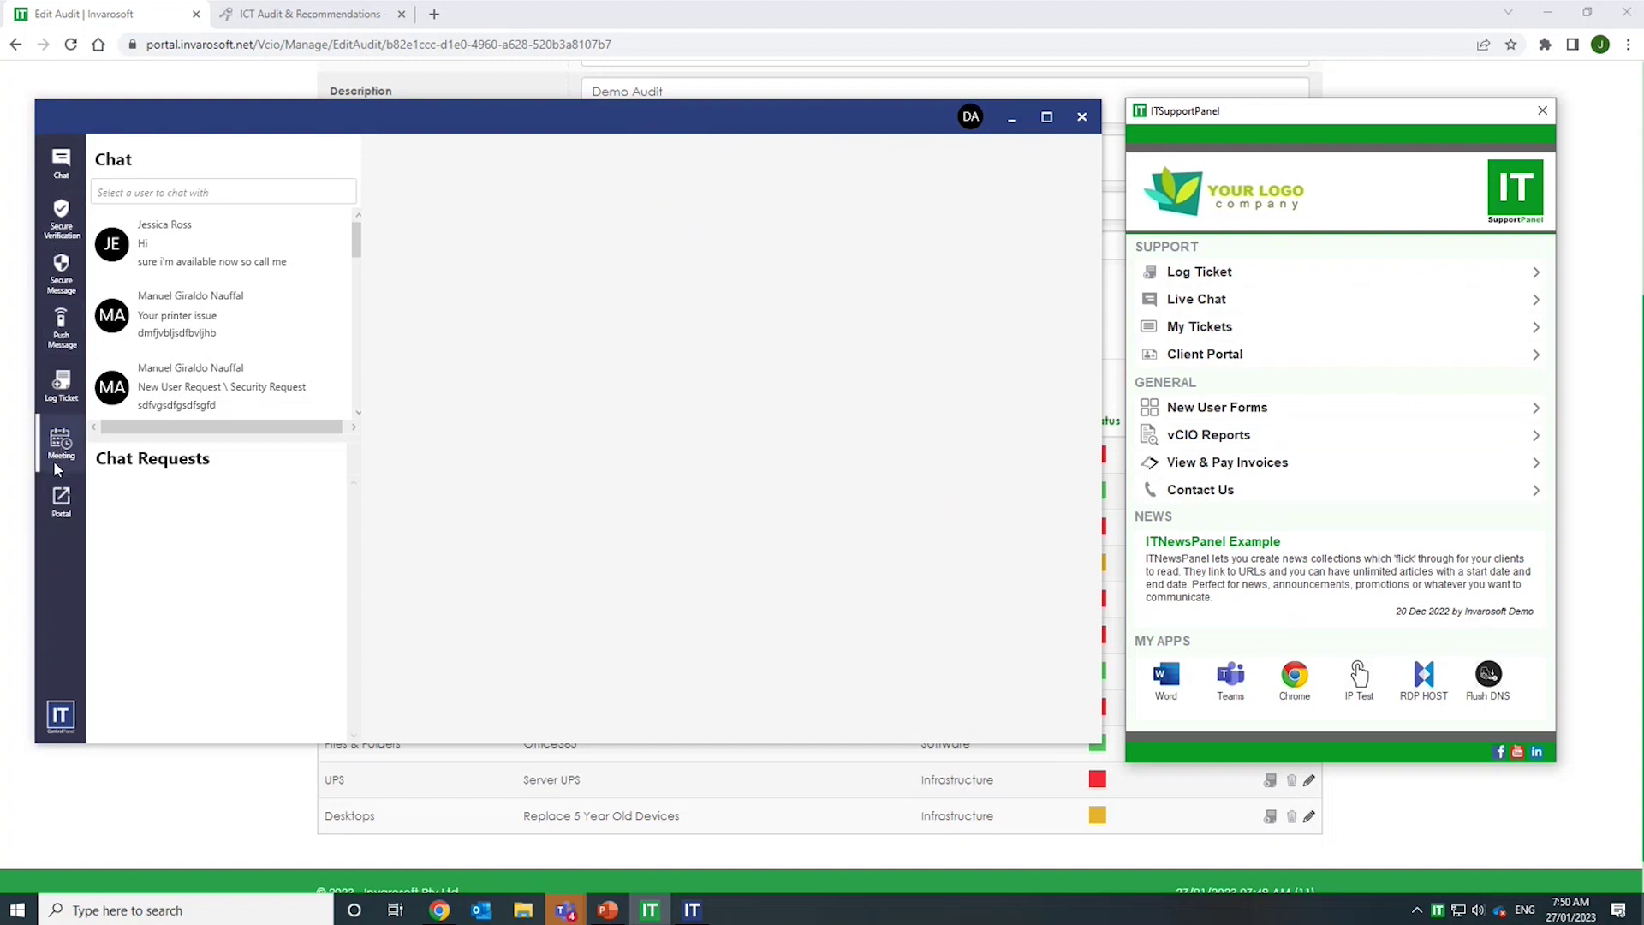
# - Bring the support panel forward and minimize the chat window
pyautogui.moveTo(426, 118)
pyautogui.mouseDown()
pyautogui.moveTo(424, 135)
pyautogui.moveTo(427, 112)
pyautogui.mouseUp()
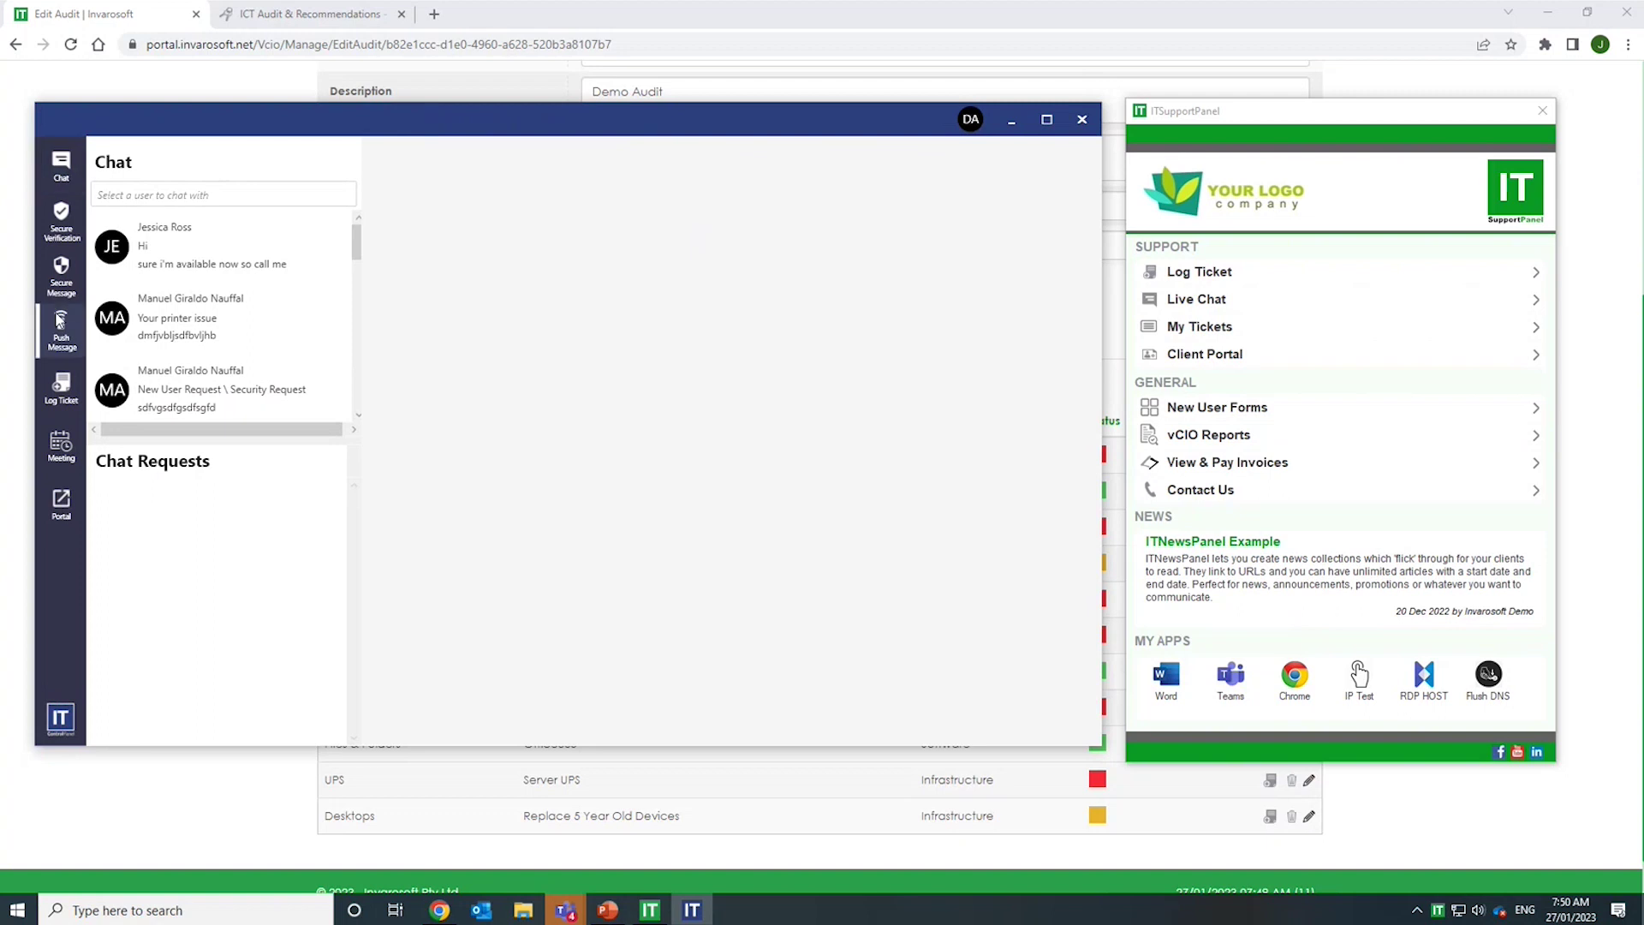
pyautogui.click(1402, 114)
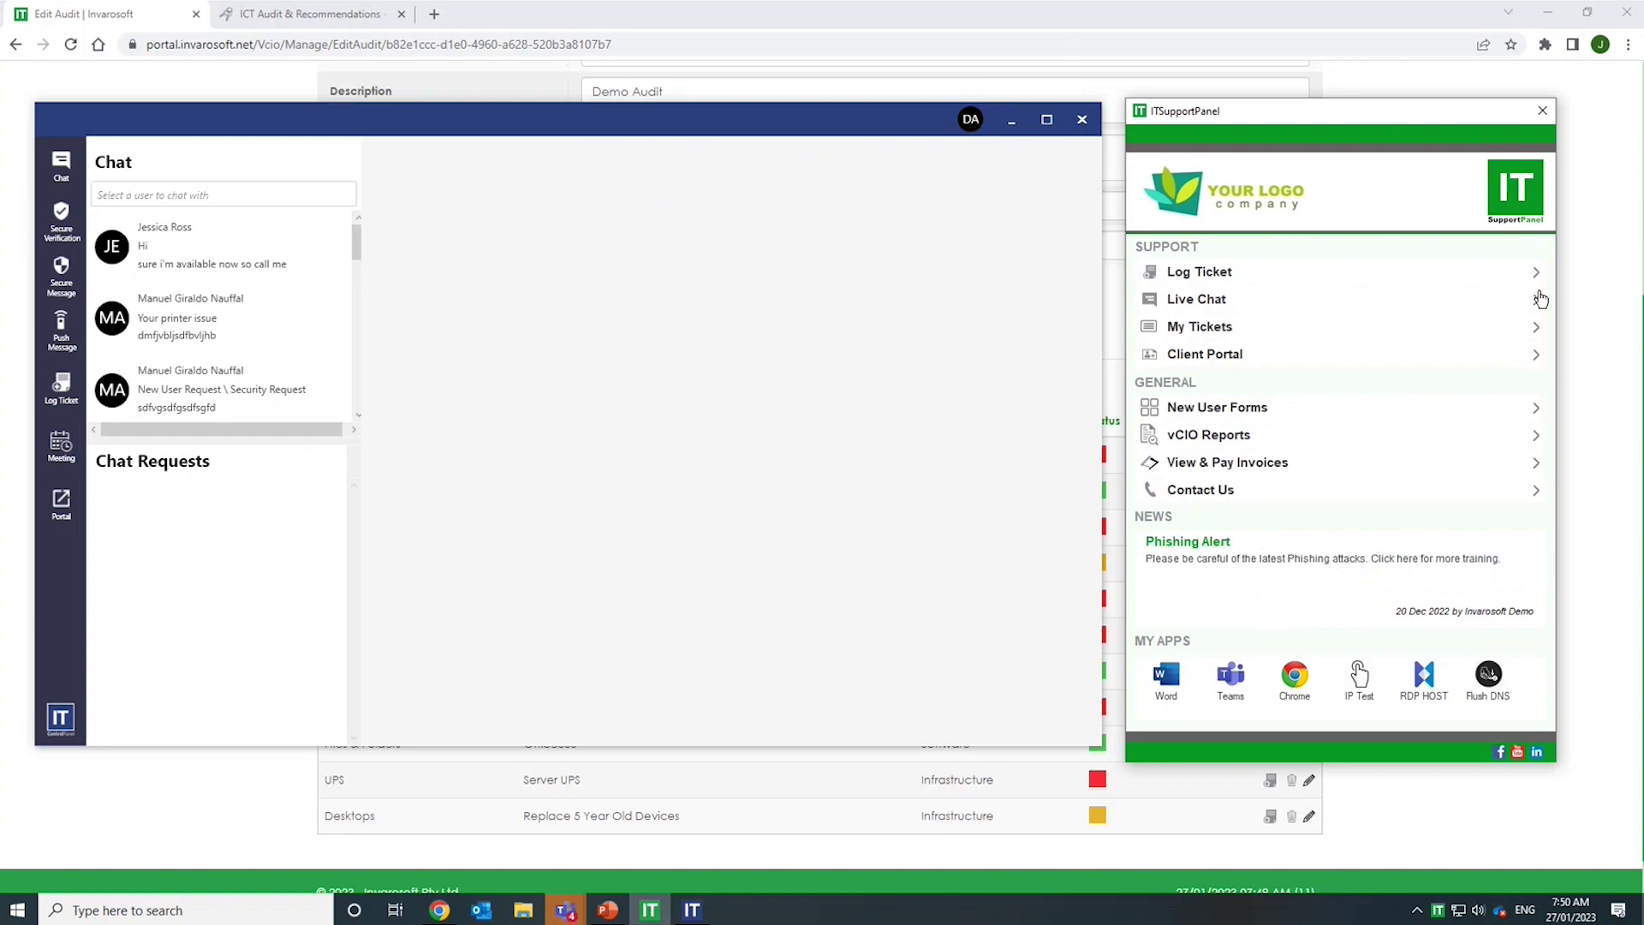
pyautogui.click(1011, 121)
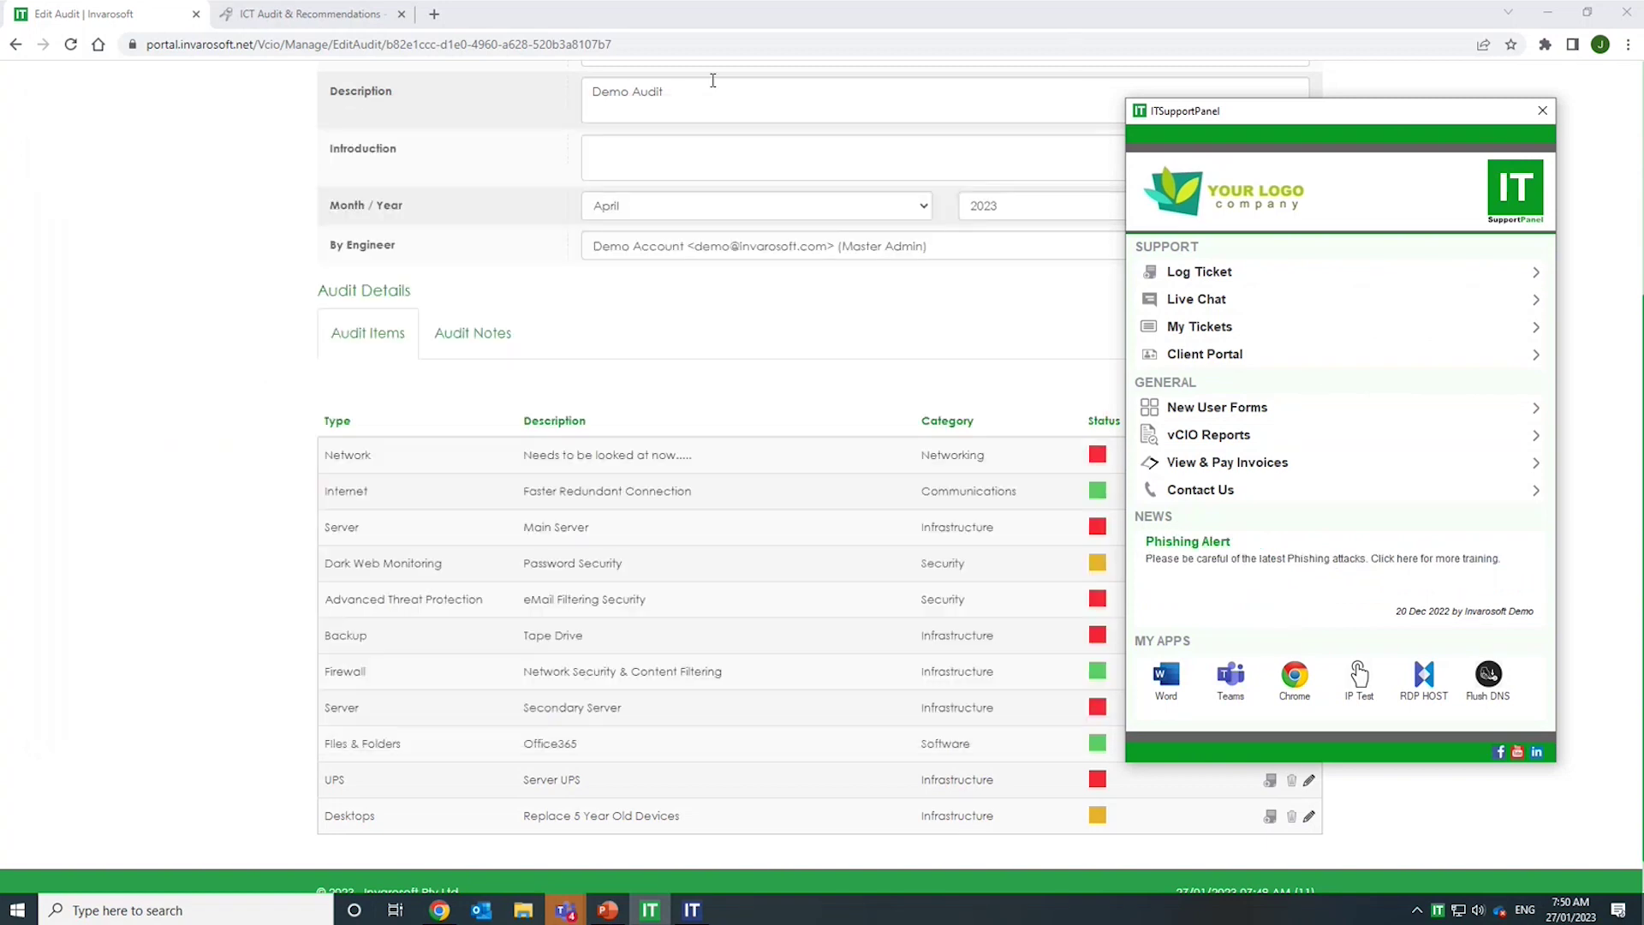
# - Load the Client Portal home page and reopen the support panel lower on screen over it
pyautogui.click(308, 14)
pyautogui.click(320, 185)
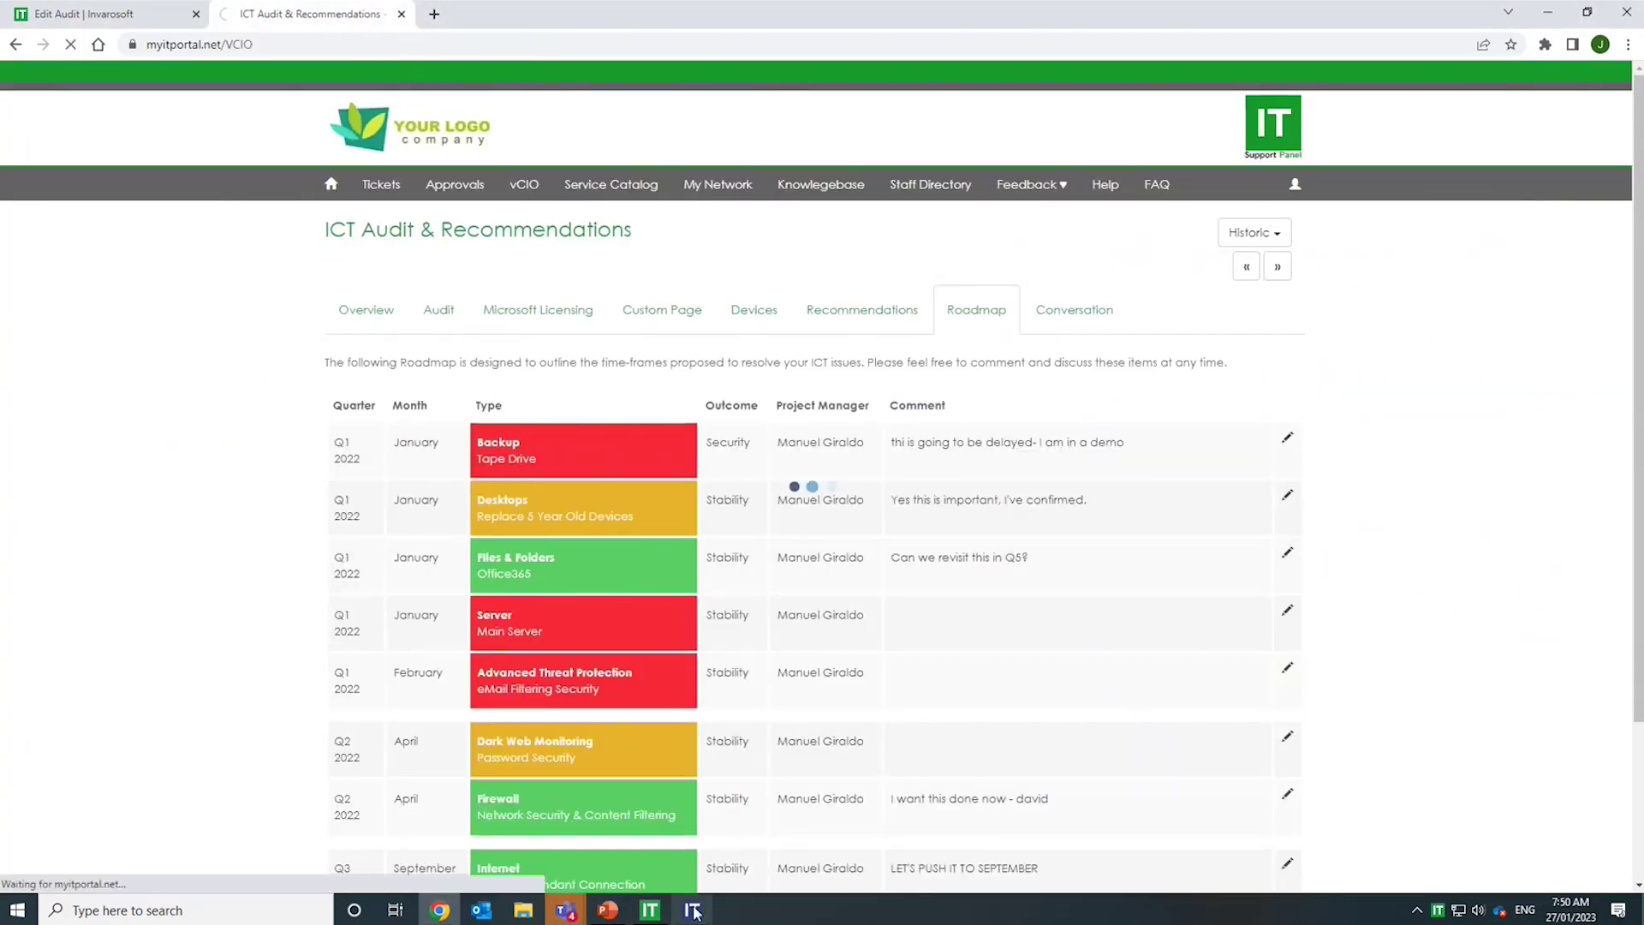
pyautogui.click(650, 909)
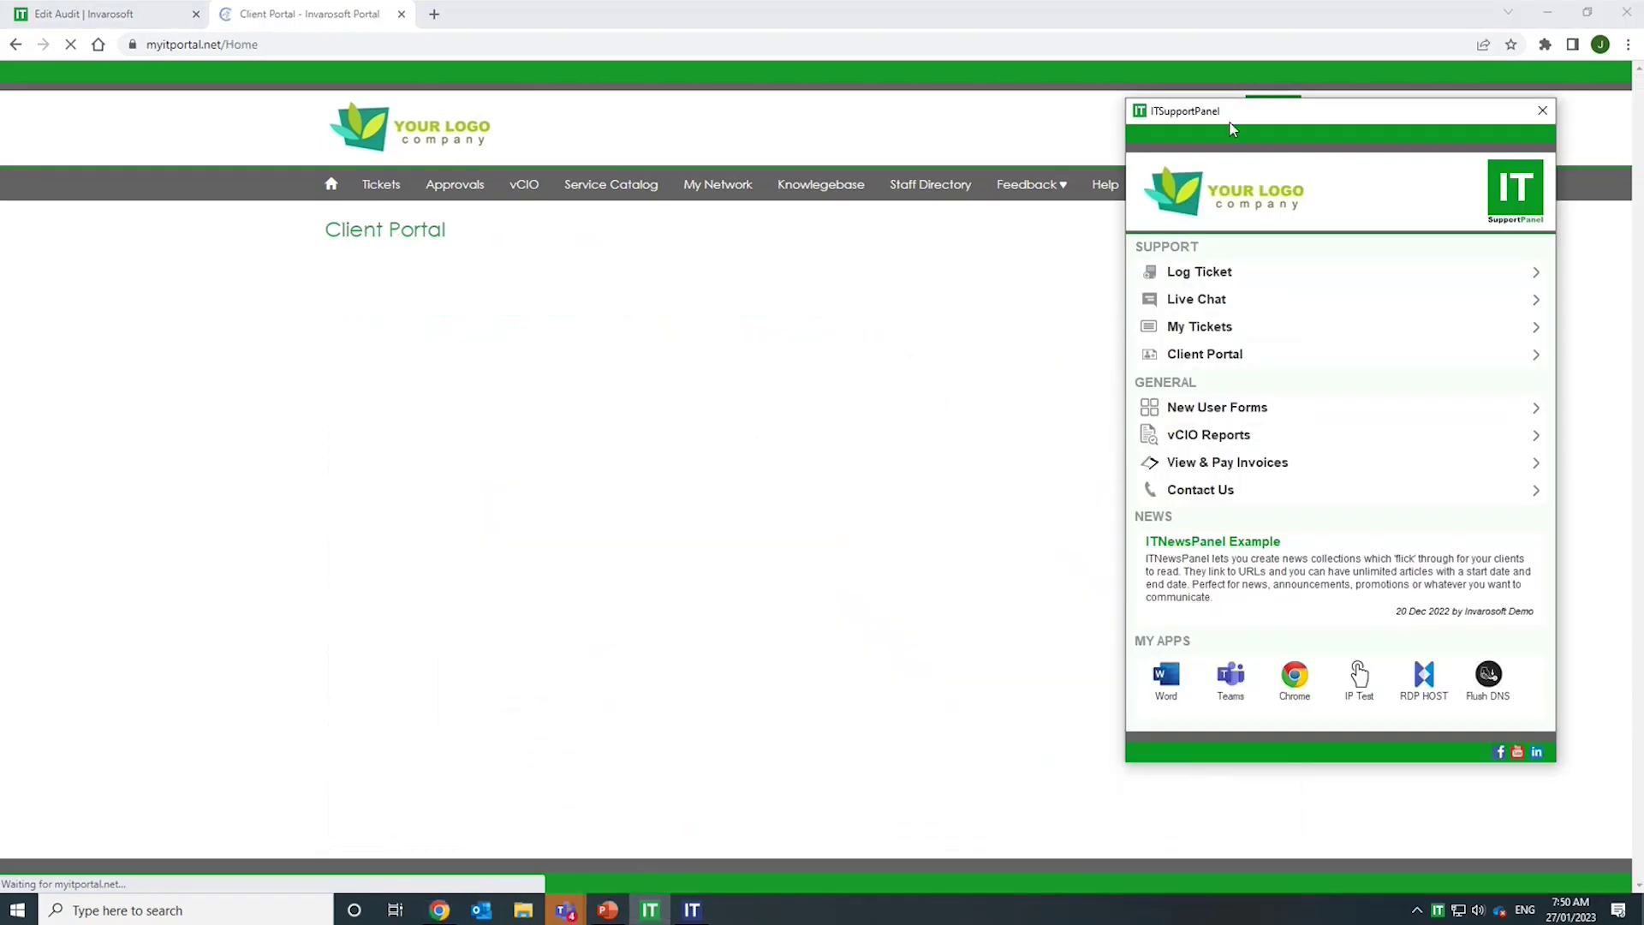
pyautogui.moveTo(1240, 117); pyautogui.dragTo(1229, 199)
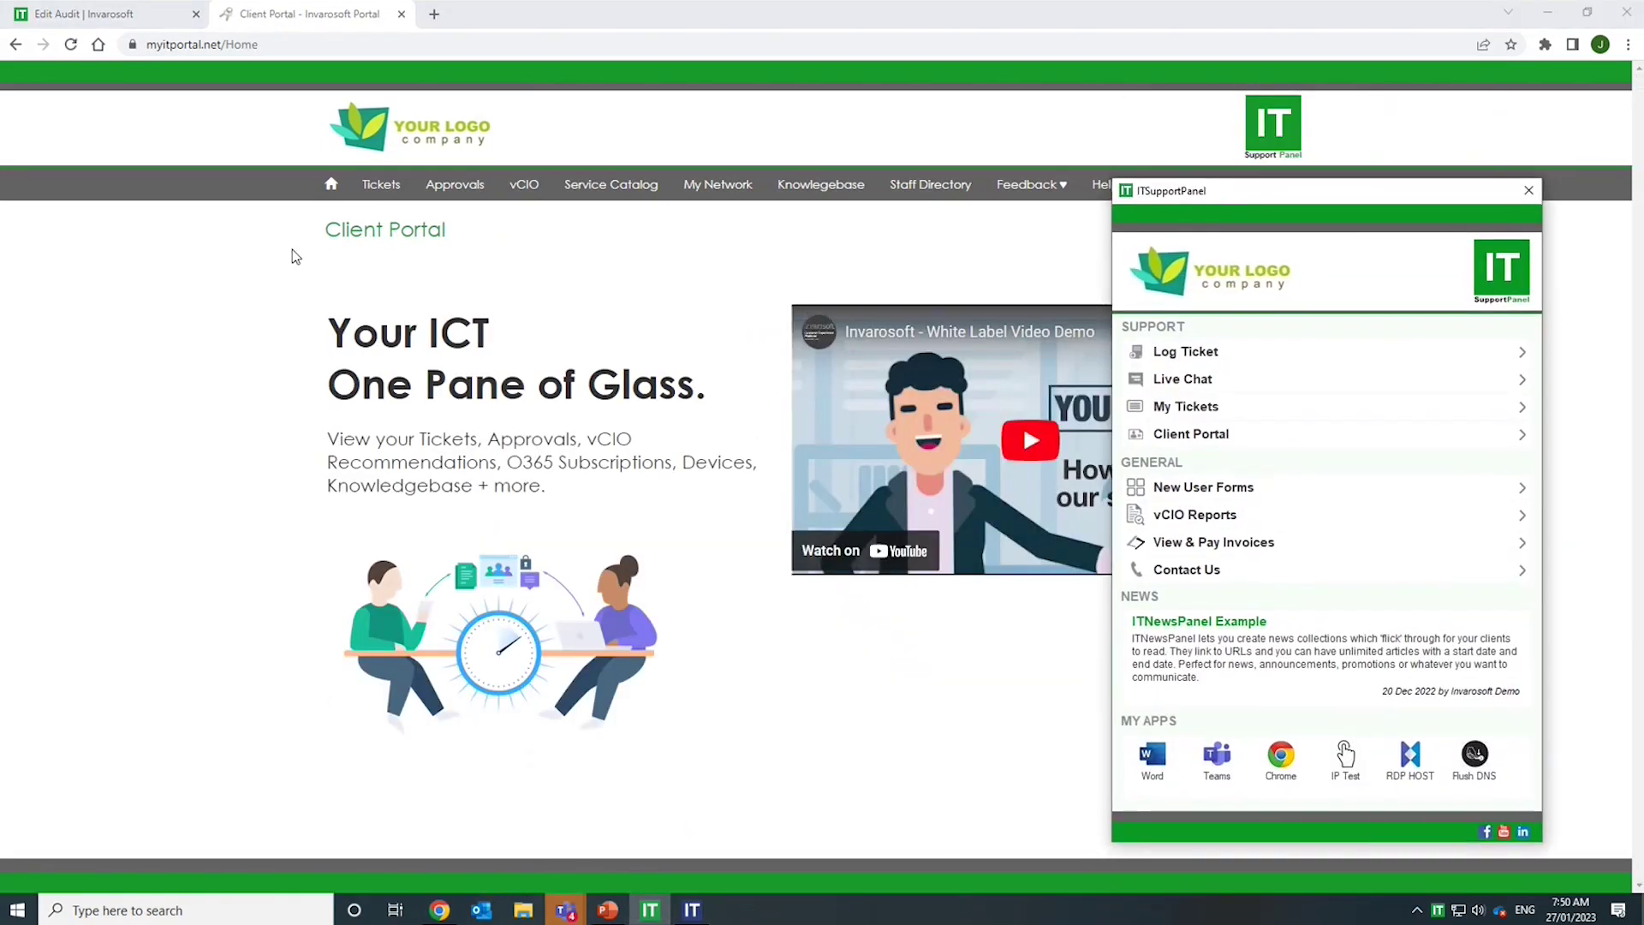